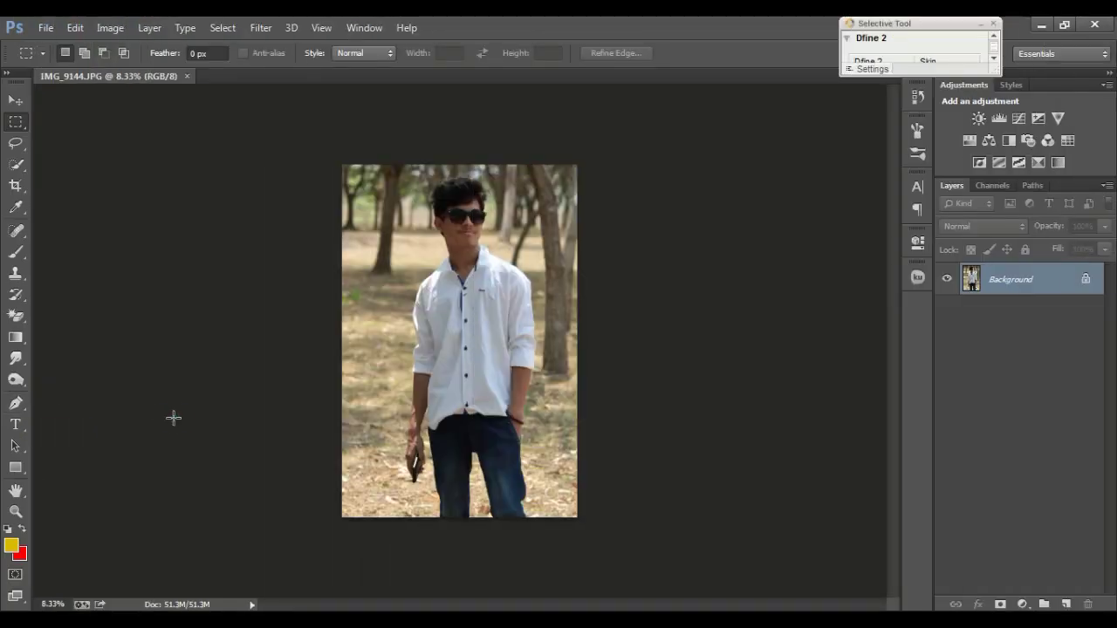
Select the Pen tool and zoom in closely on the man's jeans hem
left_click(17, 405)
key("ctrl+plus")
key("ctrl+plus")
key("ctrl+plus")
scroll(518, 319, "down", 3)
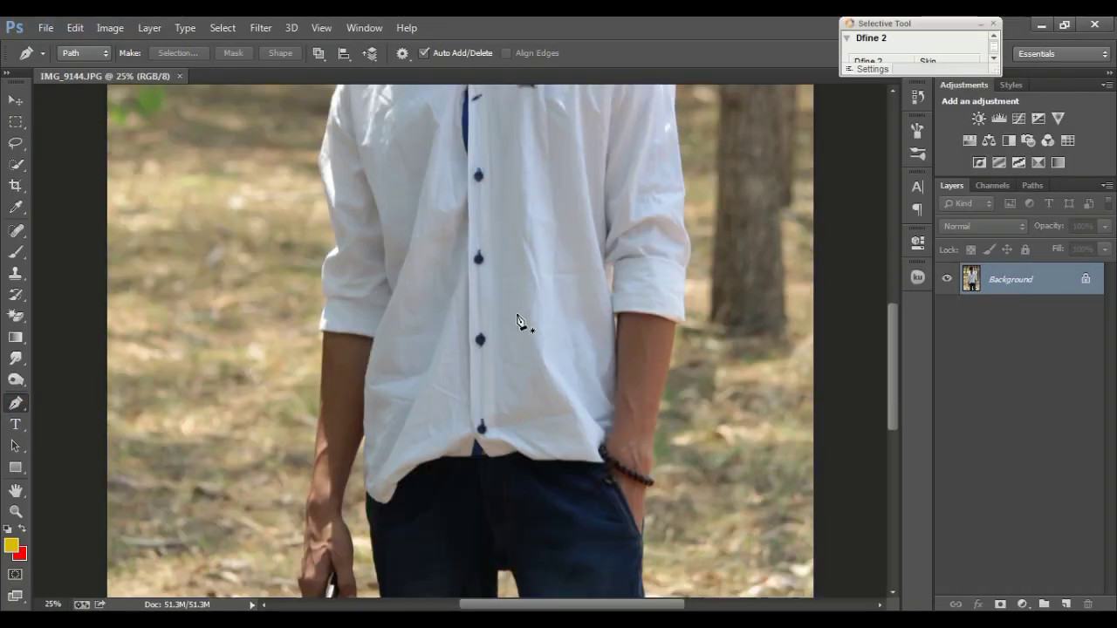
scroll(448, 326, "down", 3)
key("ctrl+plus")
scroll(411, 301, "down", 3)
key("ctrl+plus")
key("ctrl+plus")
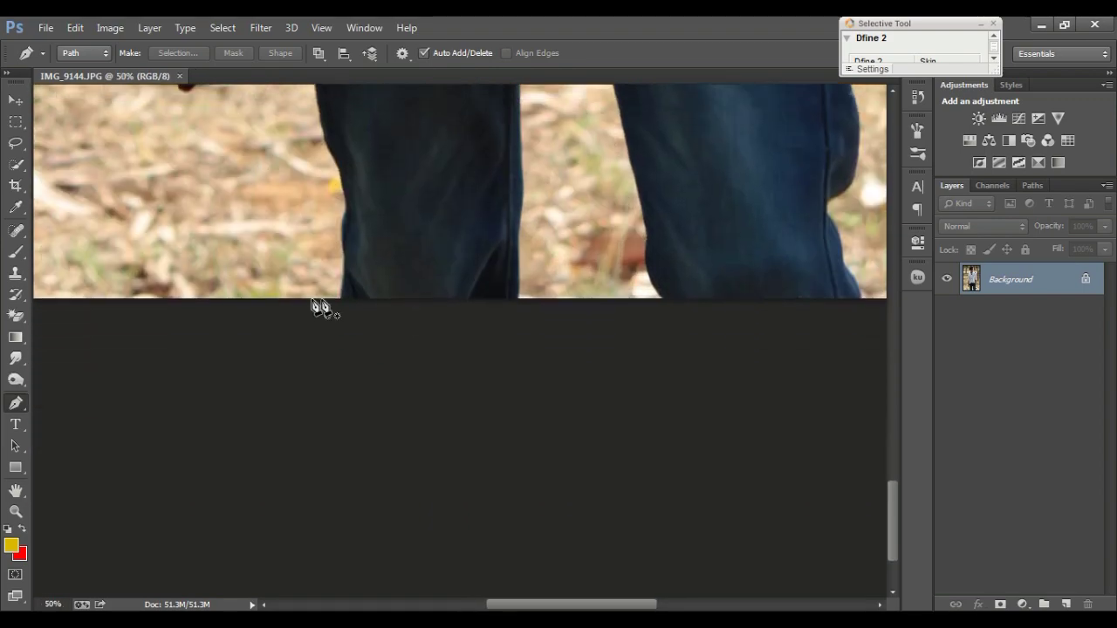
Trace the man's outline with path anchors, from the jeans hem up around his figure
left_click(299, 302)
left_click(304, 272)
left_click(304, 240)
scroll(305, 200, "up", 2)
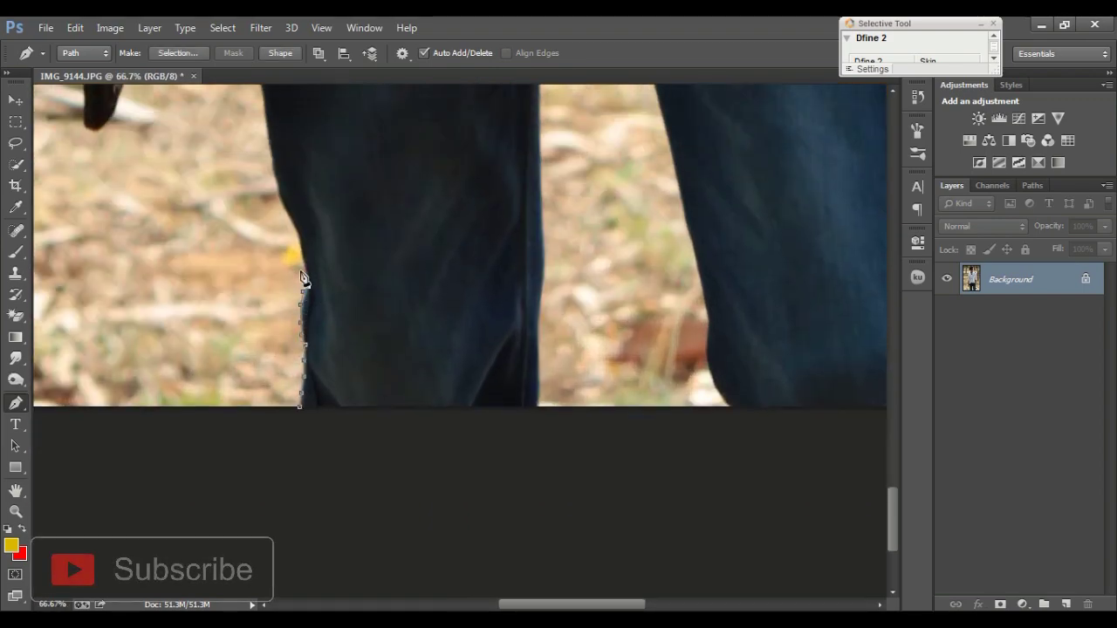
left_click(302, 271)
scroll(306, 281, "up", 2)
scroll(282, 326, "up", 3)
left_click(321, 446)
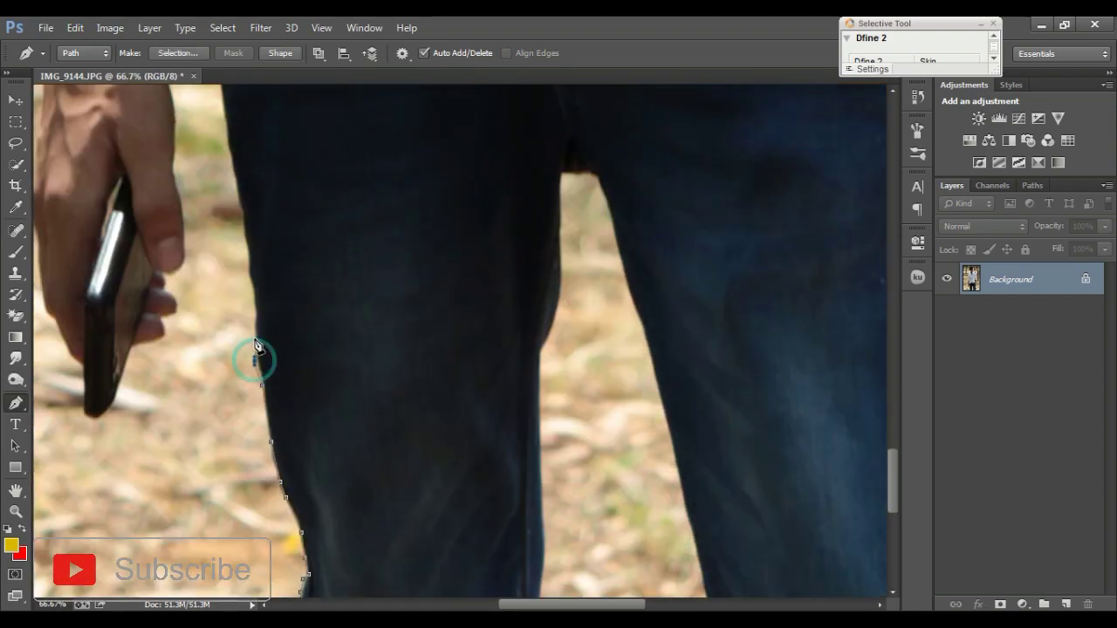
scroll(321, 446, "up", 10)
left_click(641, 225)
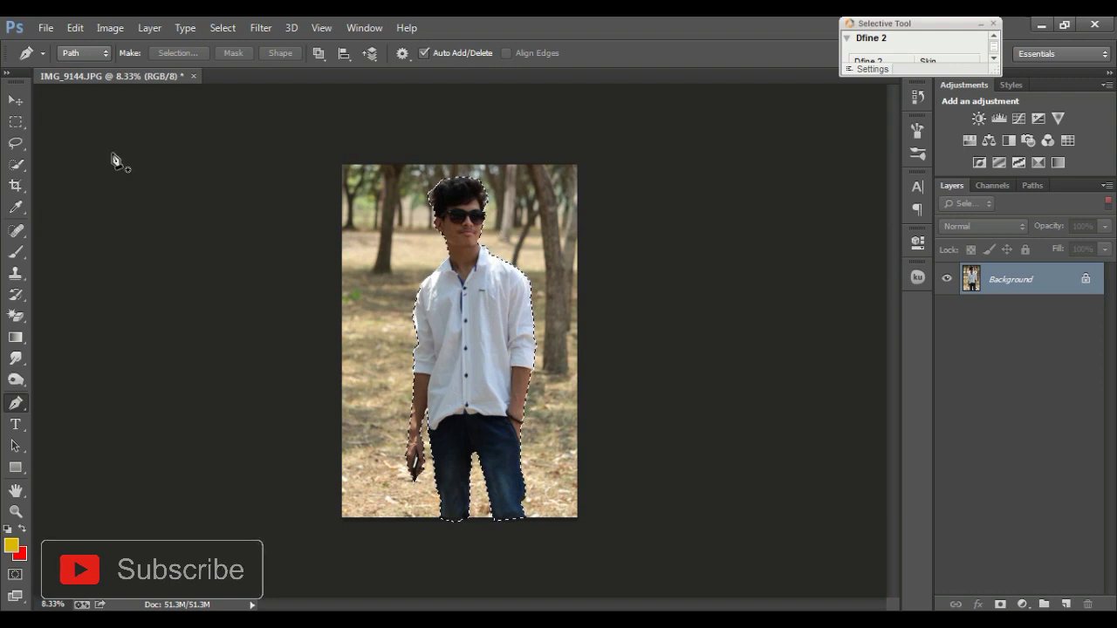
left_click(17, 123)
Refine the selection with slight inward Shift Edge and smoothing, then add a layer mask hiding the background
left_click(626, 51)
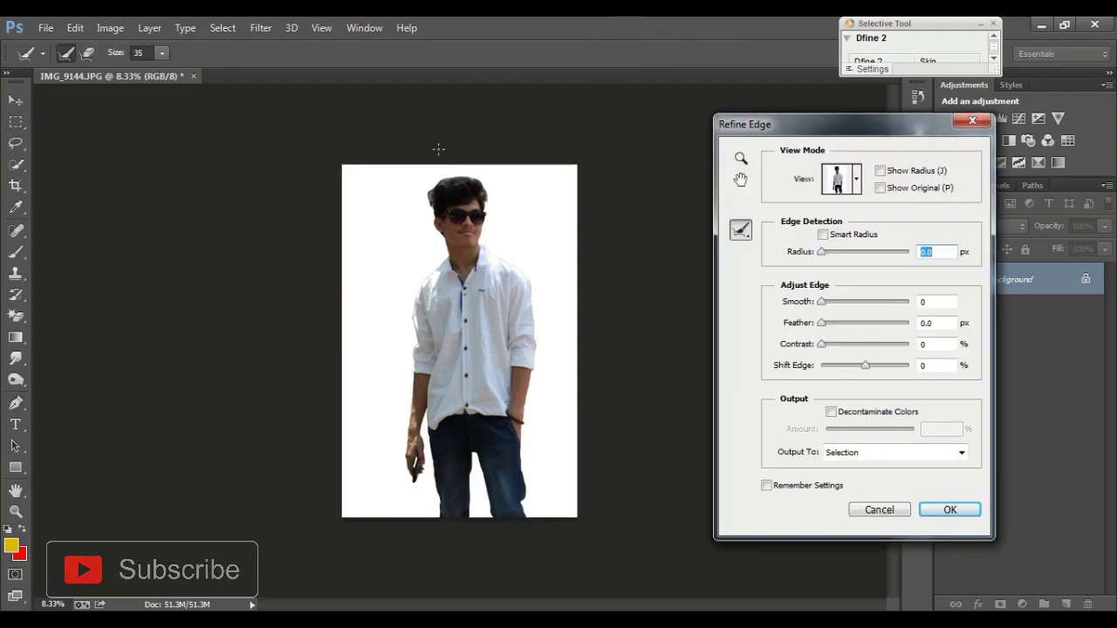
key("ctrl+plus")
key("ctrl+plus")
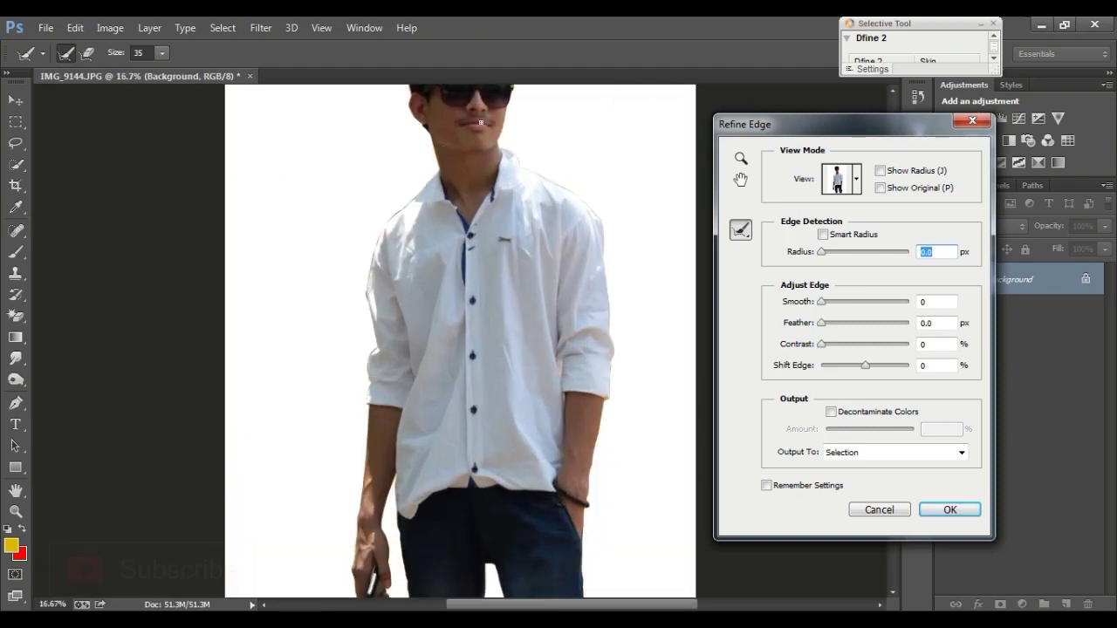
left_click_drag(808, 133, 502, 370)
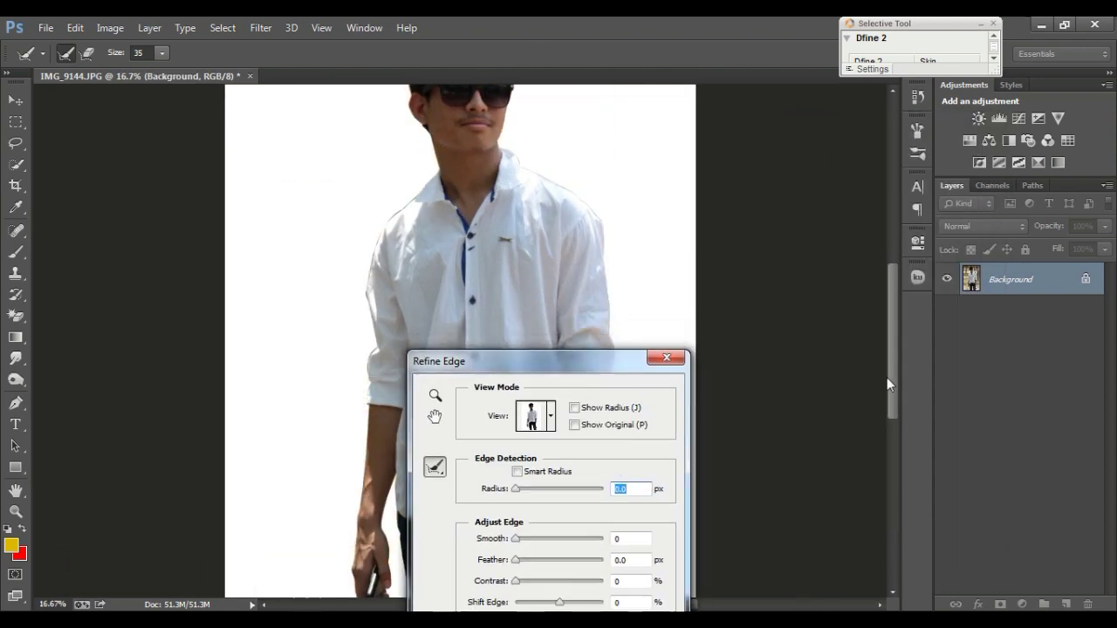
left_click_drag(891, 371, 890, 330)
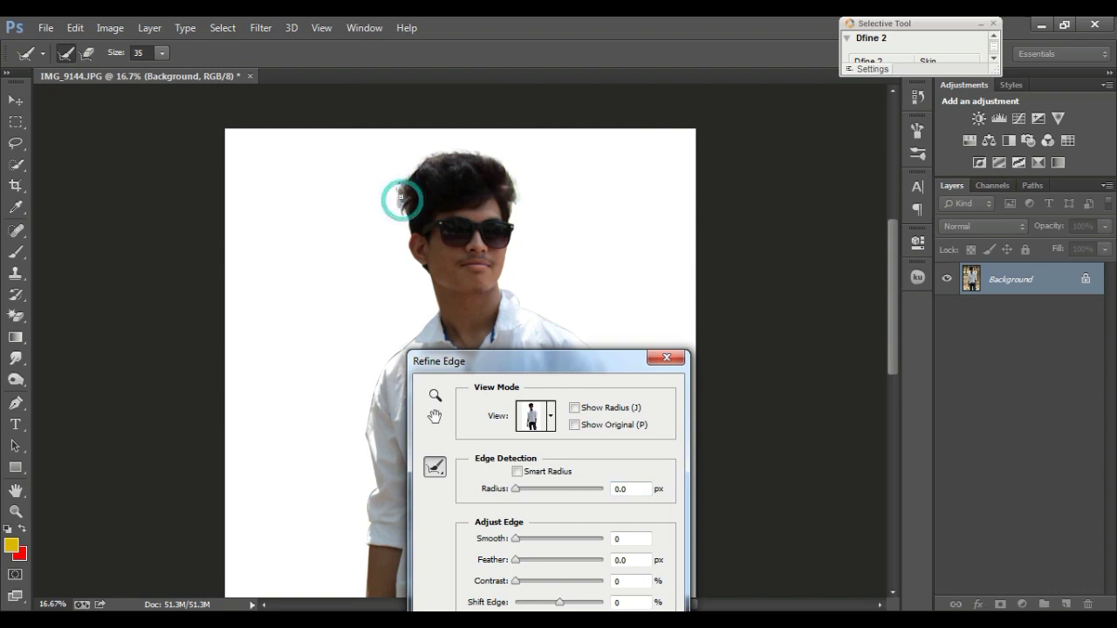
left_click_drag(568, 365, 668, 175)
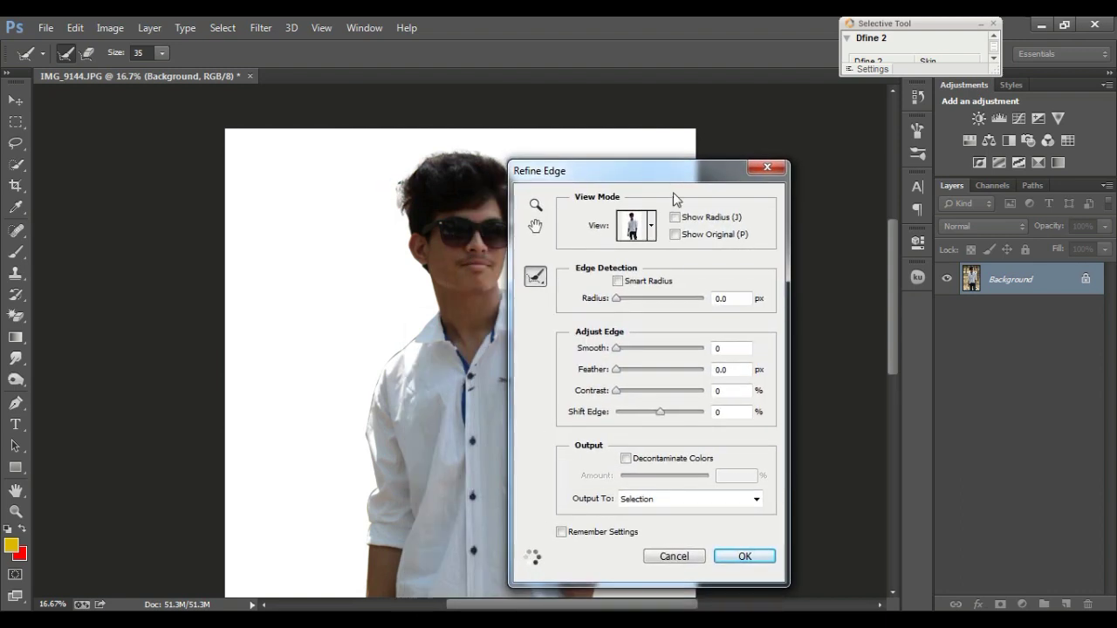
left_click_drag(664, 419, 659, 420)
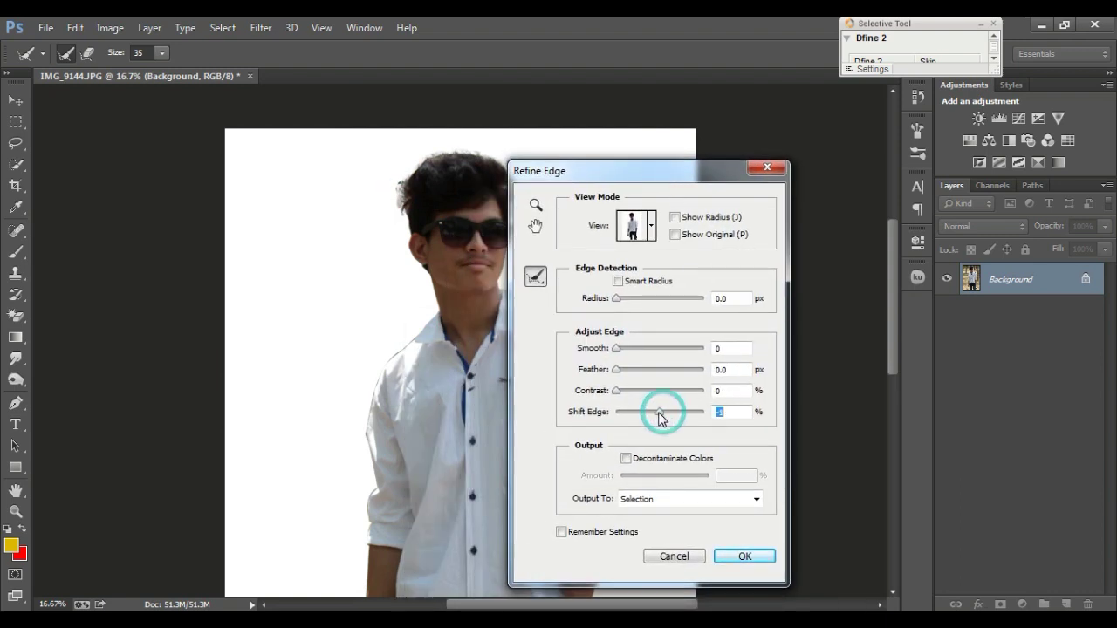
left_click(620, 350)
left_click(743, 557)
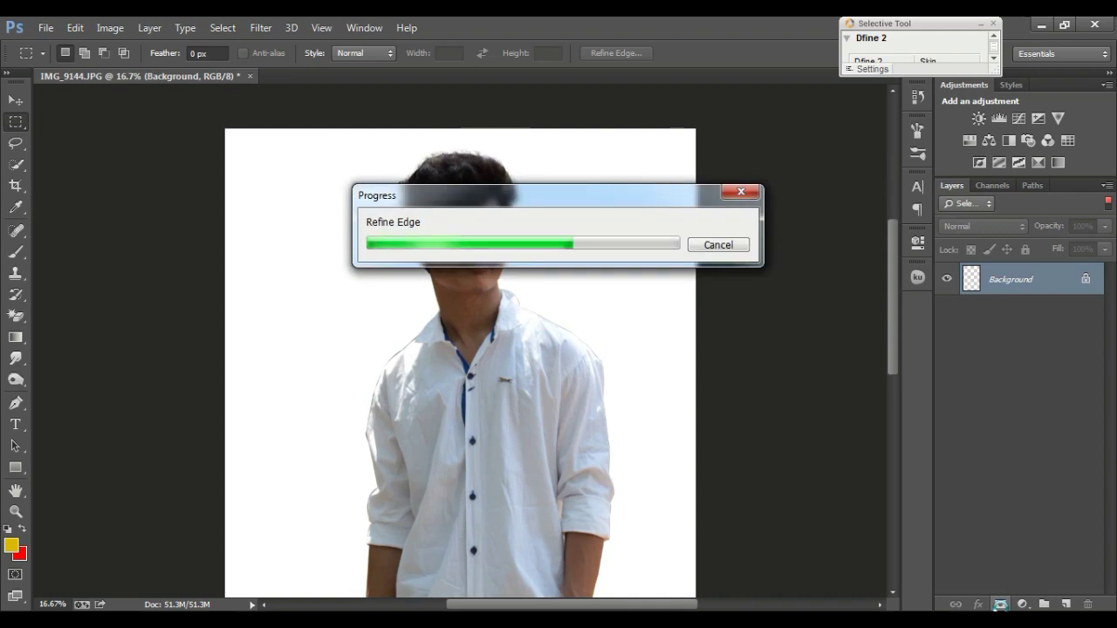
left_click(1000, 605)
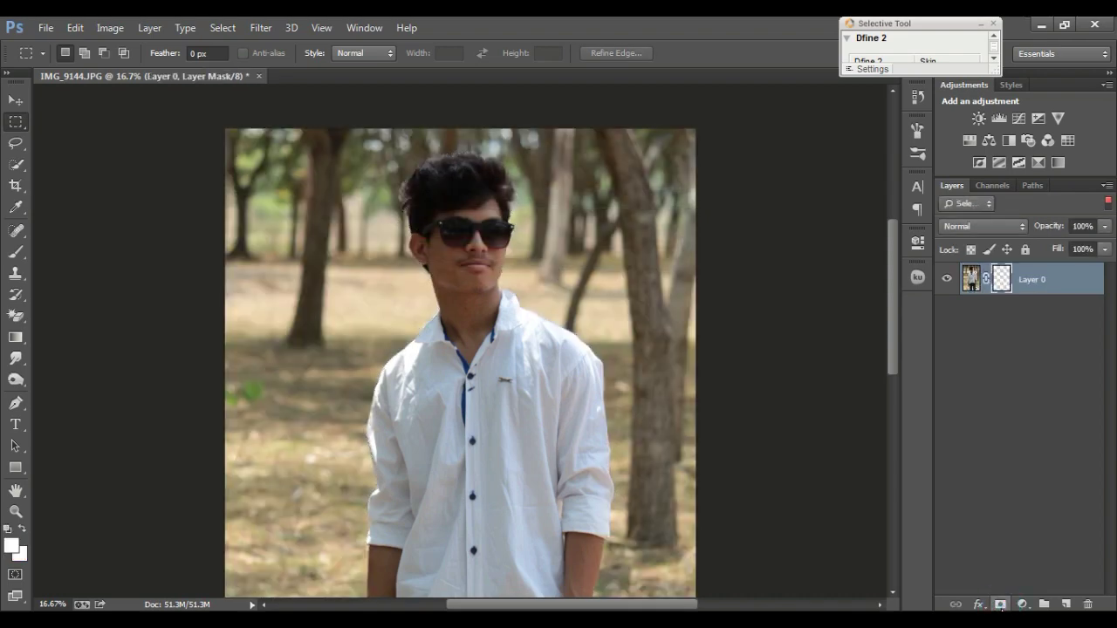
Zoom out and crop outward past the image edges to enlarge the canvas
key("ctrl+minus")
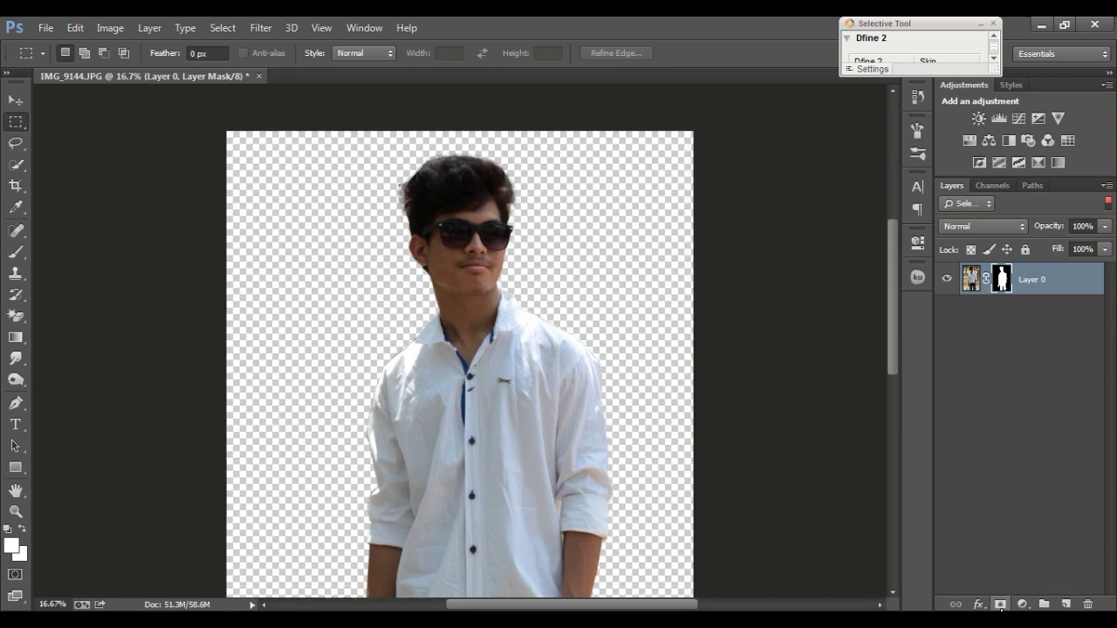
key("ctrl+minus")
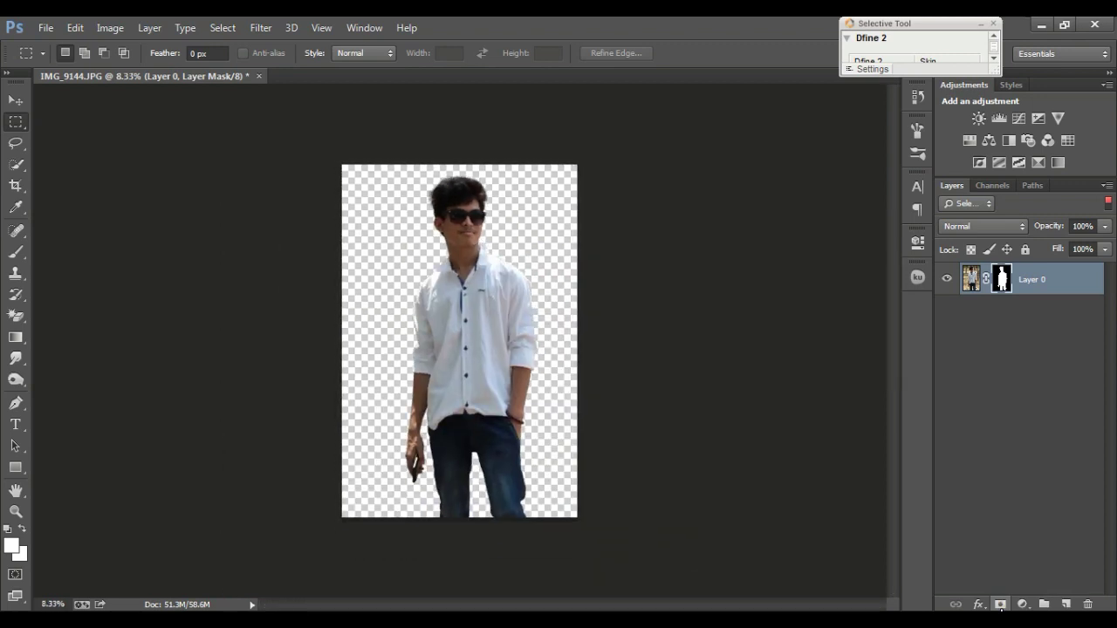
key("c")
left_click_drag(341, 334, 327, 340)
left_click_drag(460, 166, 457, 140)
left_click_drag(599, 341, 629, 340)
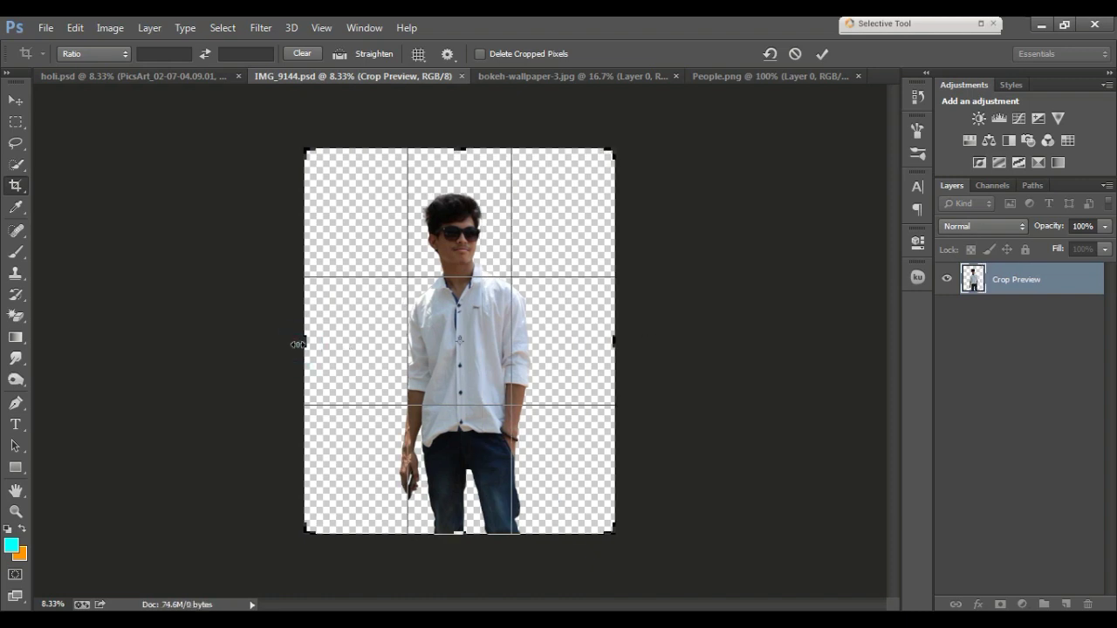
left_click_drag(298, 345, 295, 345)
left_click_drag(617, 150, 623, 145)
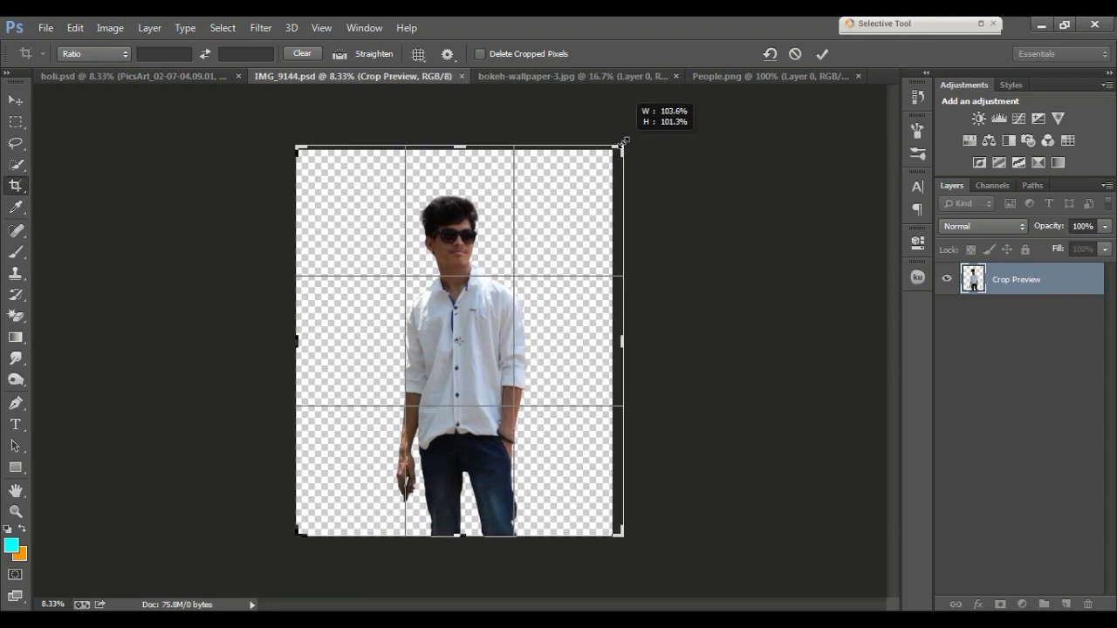
key("Return")
Widen the canvas further on the left and top-right, and commit the crop
left_click_drag(296, 341, 291, 342)
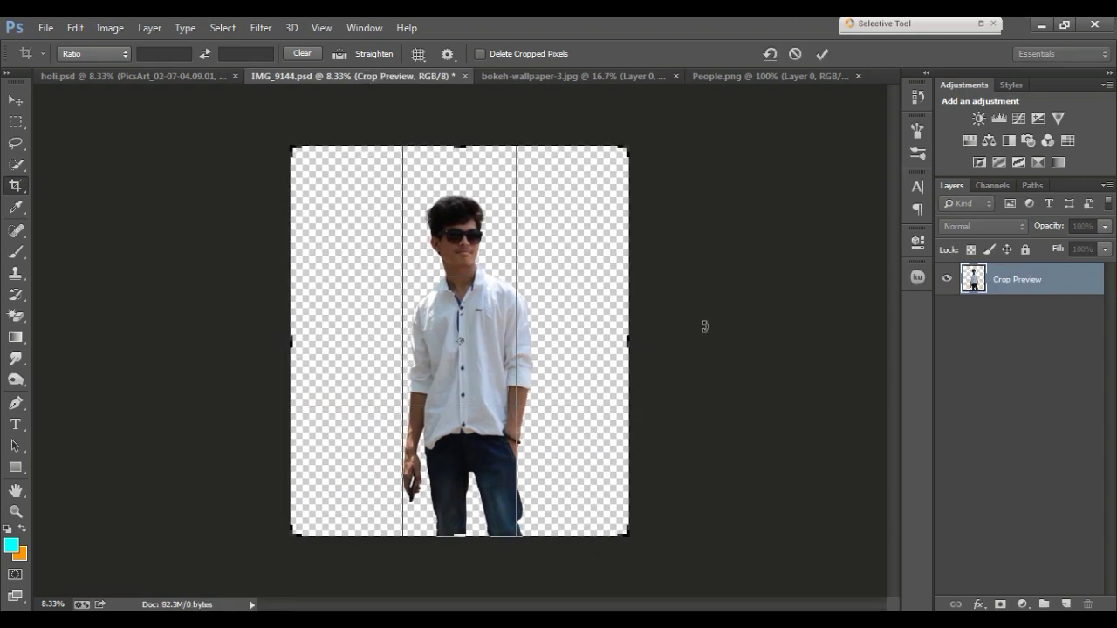
left_click_drag(627, 147, 654, 130)
key("Return")
key("v")
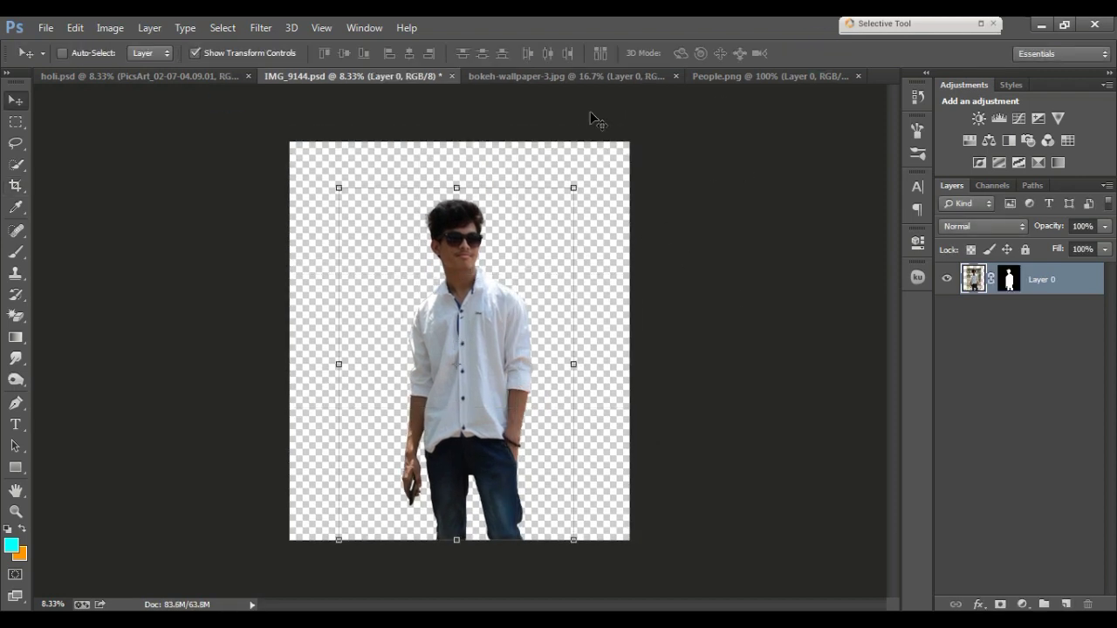
Drag the bokeh wallpaper into IMG_9144 as Layer 1, placed below the man's Layer 0
left_click_drag(590, 115, 750, 300)
left_click_drag(519, 358, 357, 78)
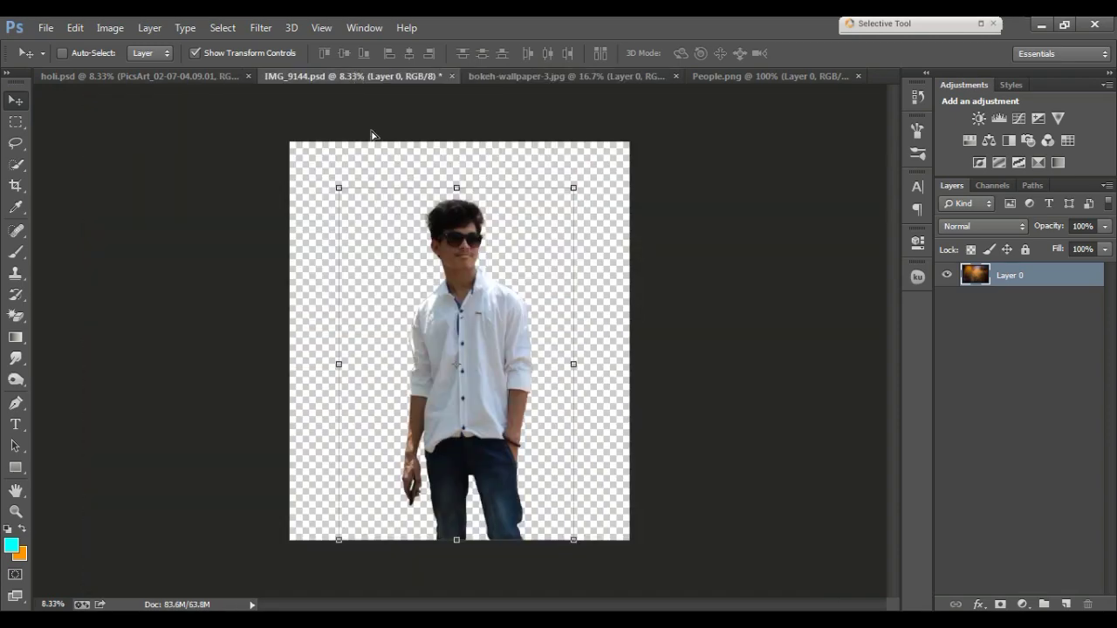
mouse_move(356, 78)
left_mouse_down()
mouse_move(425, 264)
mouse_move(526, 392)
left_mouse_up()
left_click_drag(1048, 290, 1048, 324)
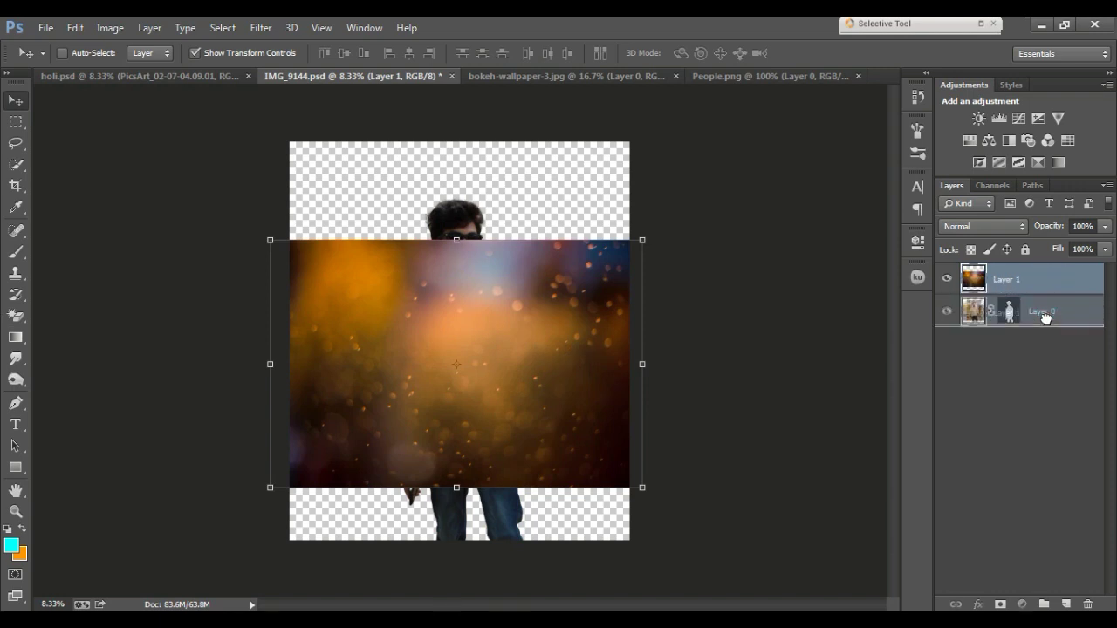
Scale the bokeh layer up to fill the canvas and shift it slightly left
left_click_drag(646, 243, 751, 170)
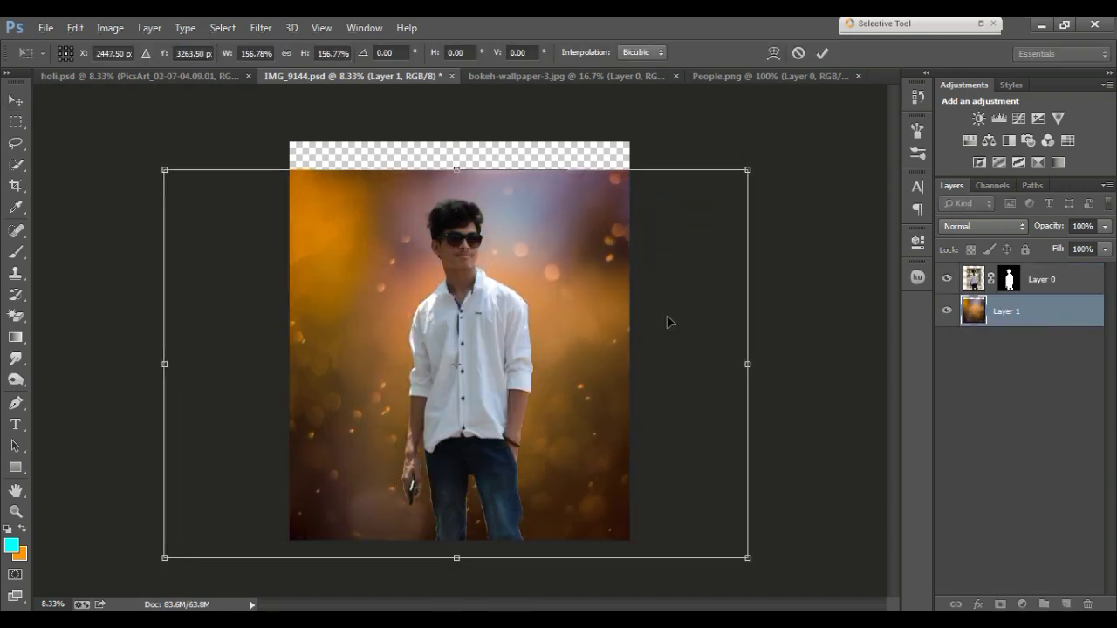
left_click_drag(668, 320, 661, 299)
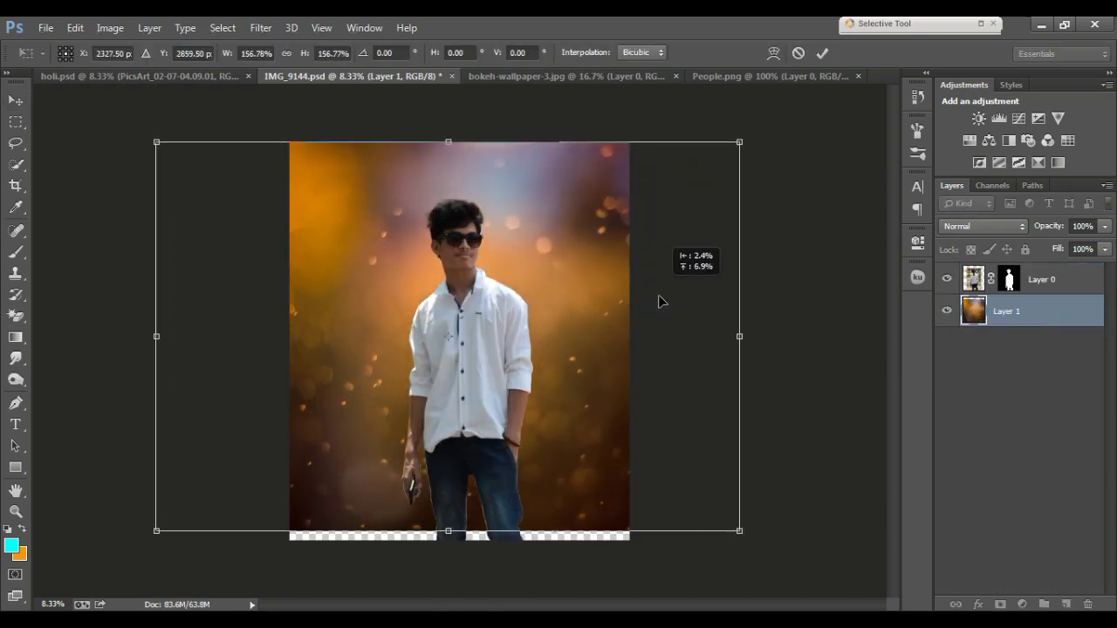
left_click(824, 54)
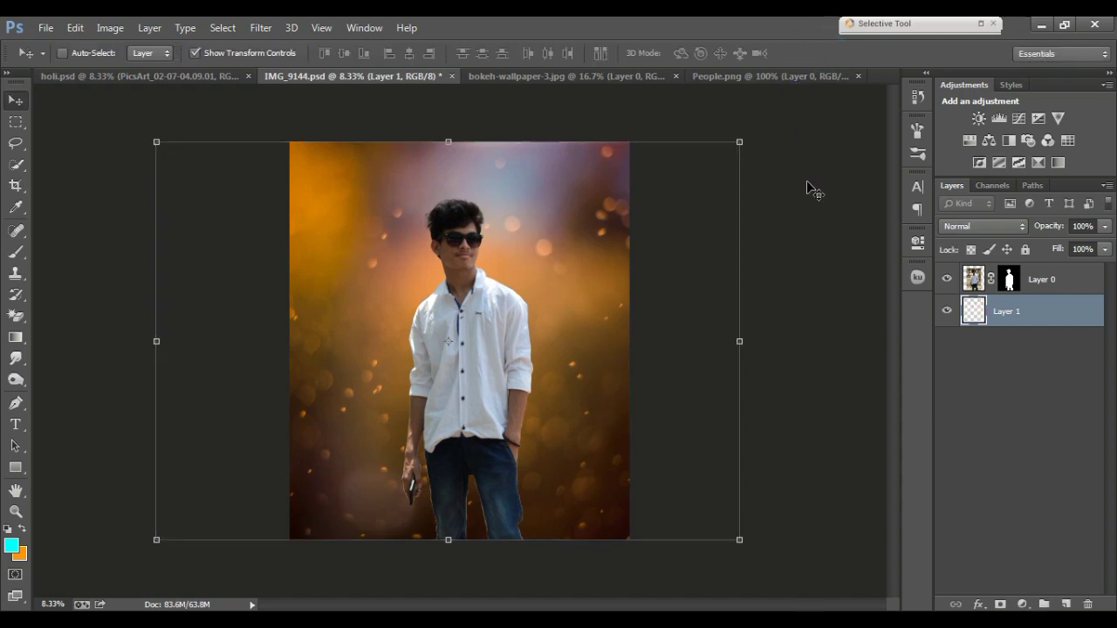
left_click_drag(714, 334, 686, 335)
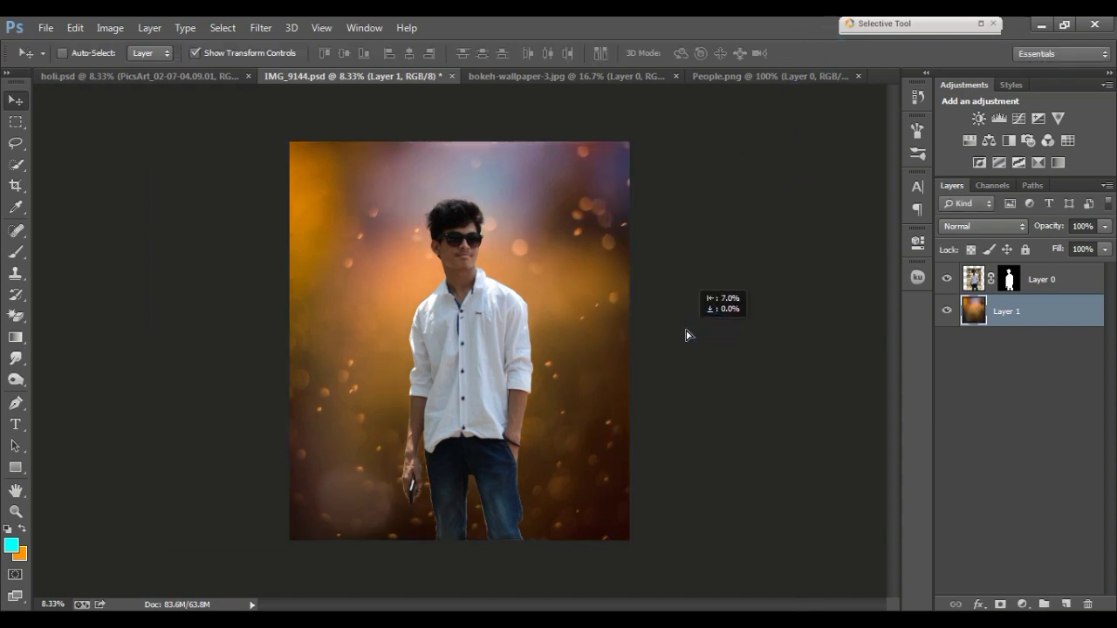
Bring the People crowd image into the document as Layer 2 and position it
left_click(776, 76)
mouse_move(616, 454)
left_mouse_down()
mouse_move(478, 308)
mouse_move(486, 282)
left_mouse_up()
key("ctrl+t")
mouse_move(681, 227)
left_mouse_down()
mouse_move(681, 244)
mouse_move(680, 234)
left_mouse_up()
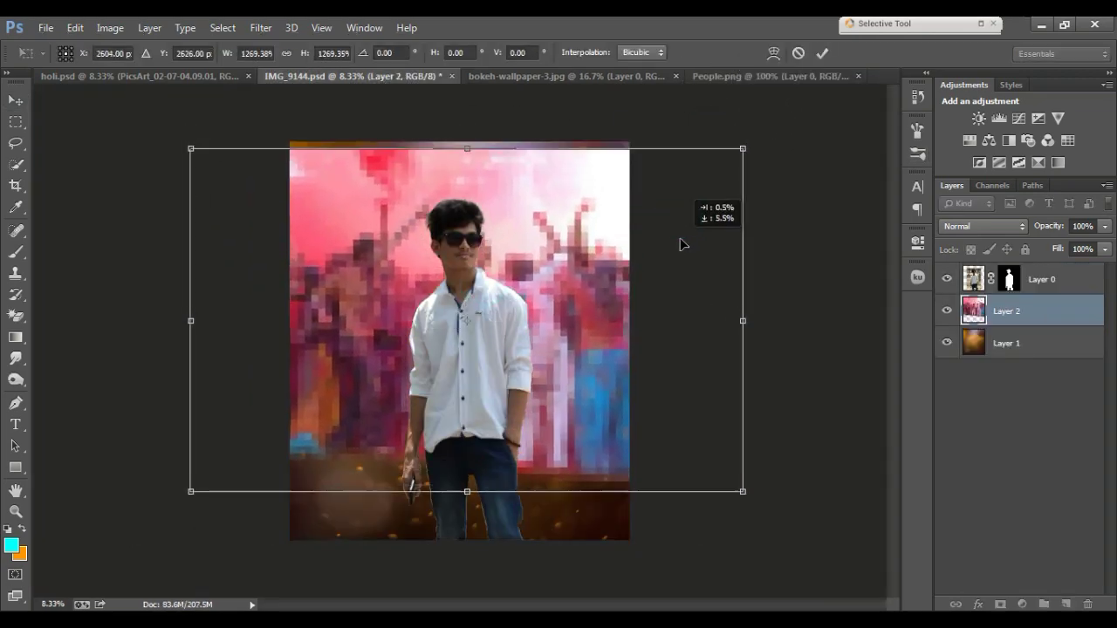
left_click(821, 55)
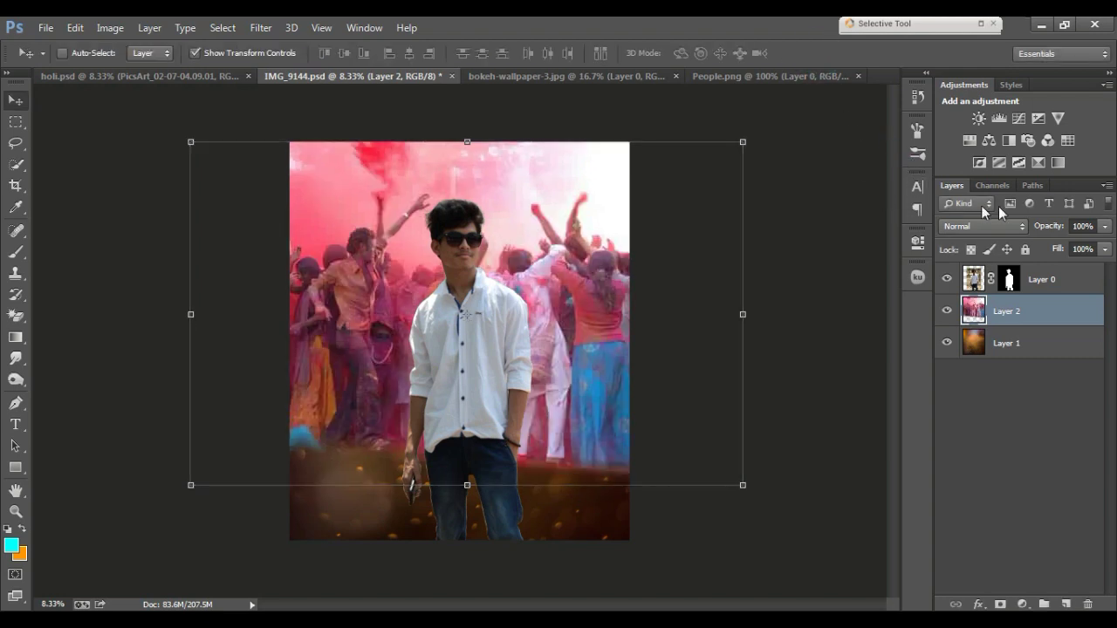
Fade the crowd layer to 25% opacity and enlarge it to fill the canvas
left_click(1098, 227)
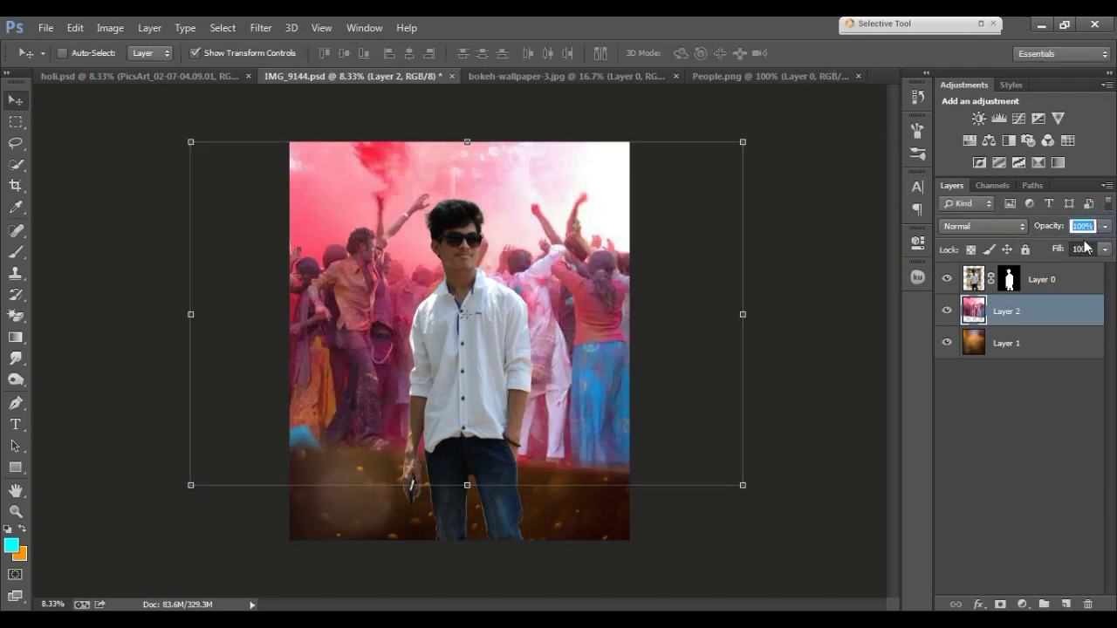
left_click_drag(1104, 227, 1038, 246)
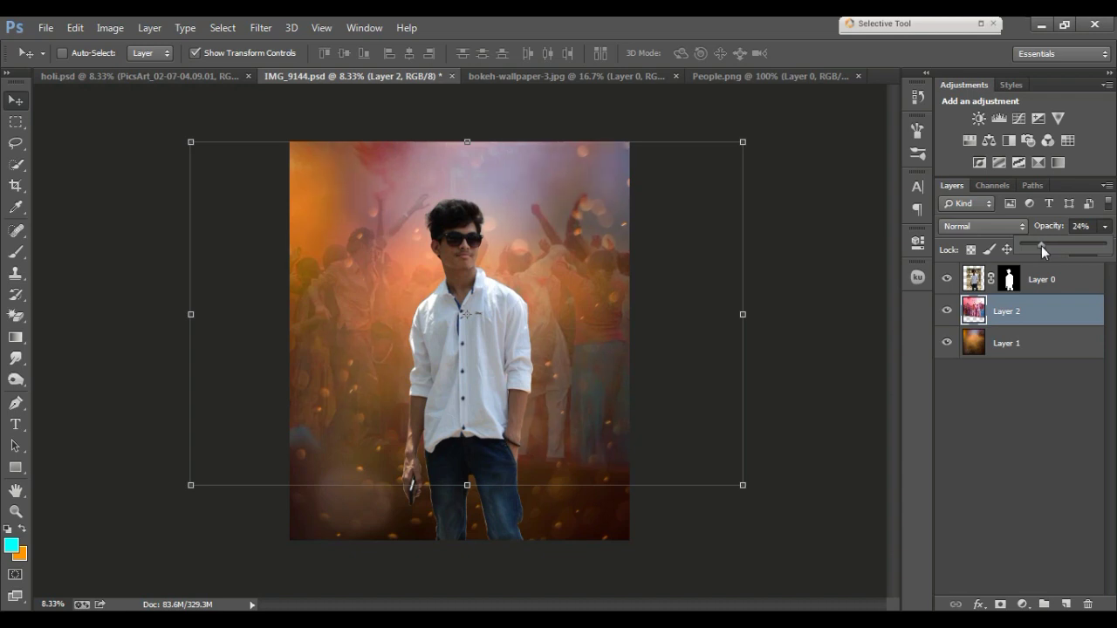
left_click_drag(529, 297, 537, 296)
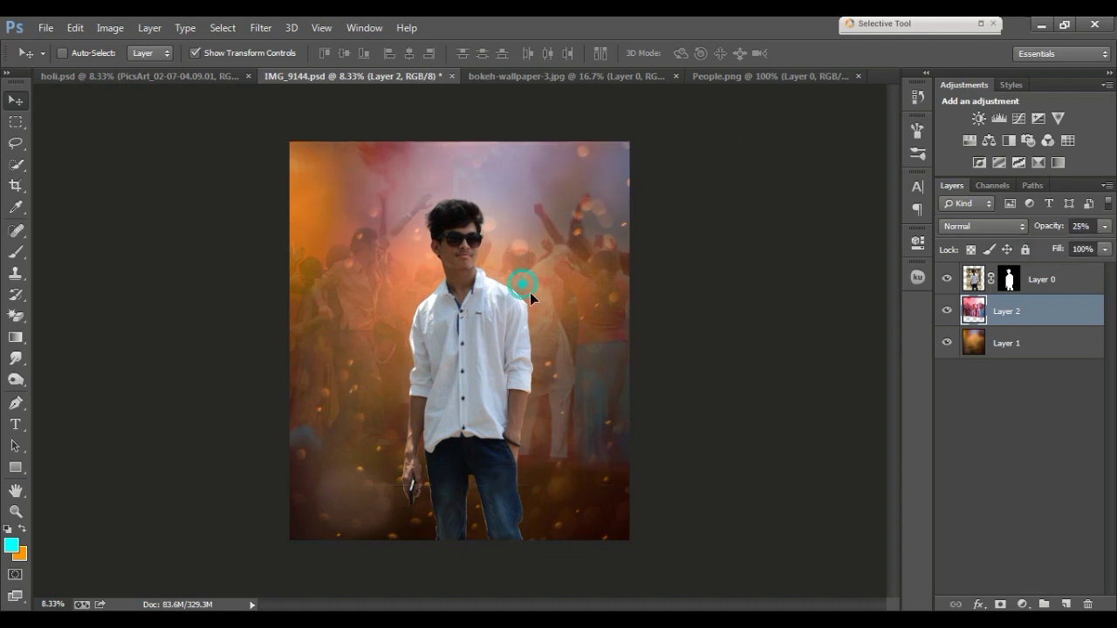
left_click_drag(196, 486, 168, 511)
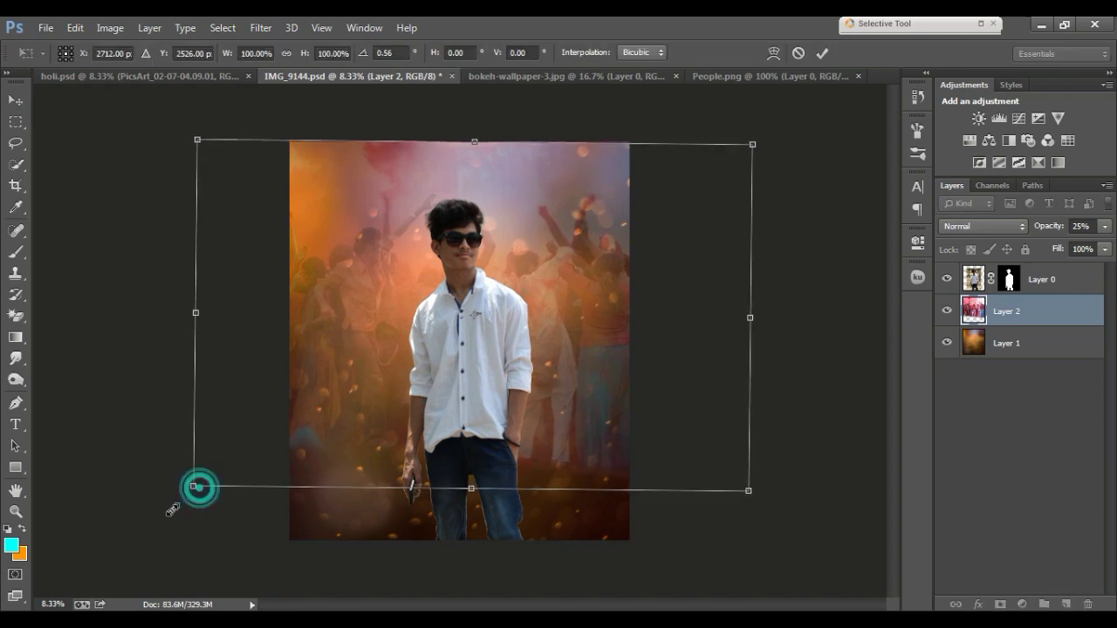
left_click_drag(752, 509, 679, 491)
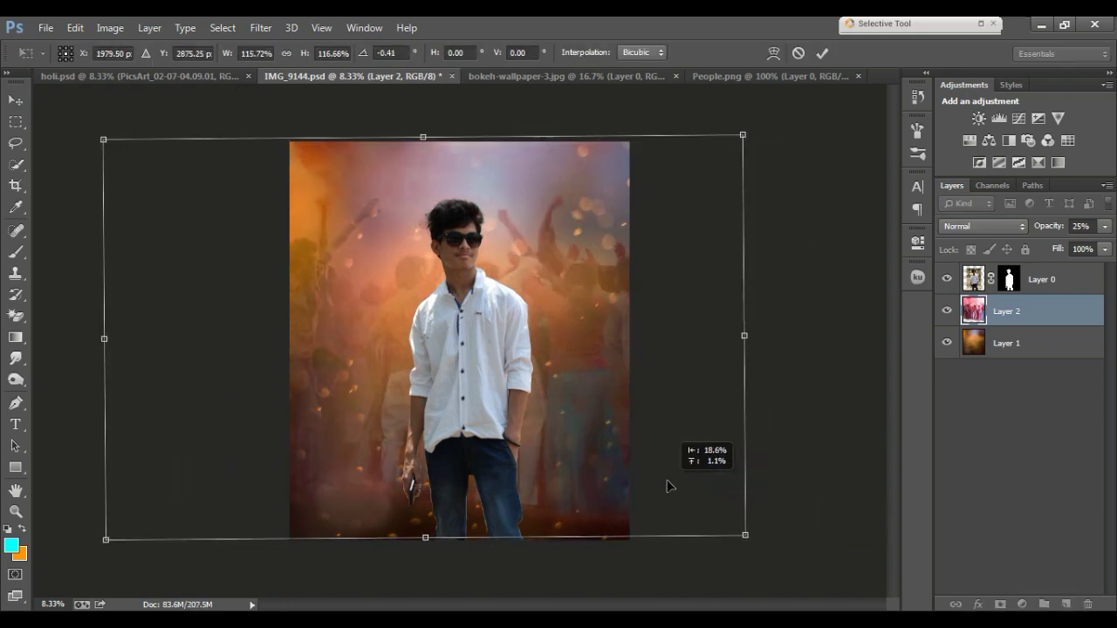
left_click_drag(437, 543, 437, 540)
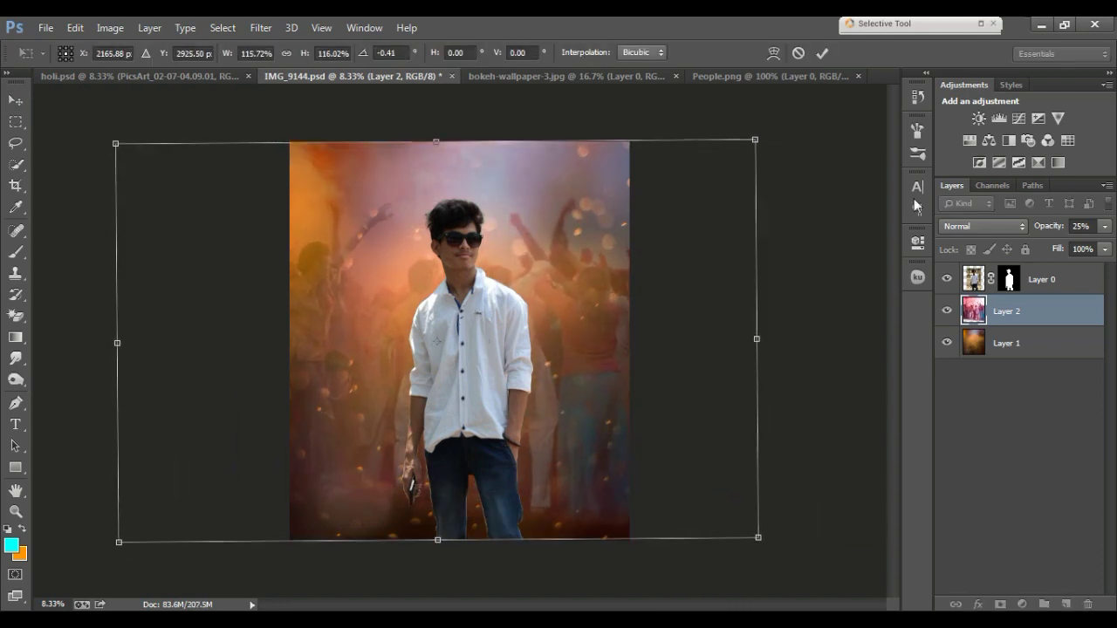
left_click(827, 50)
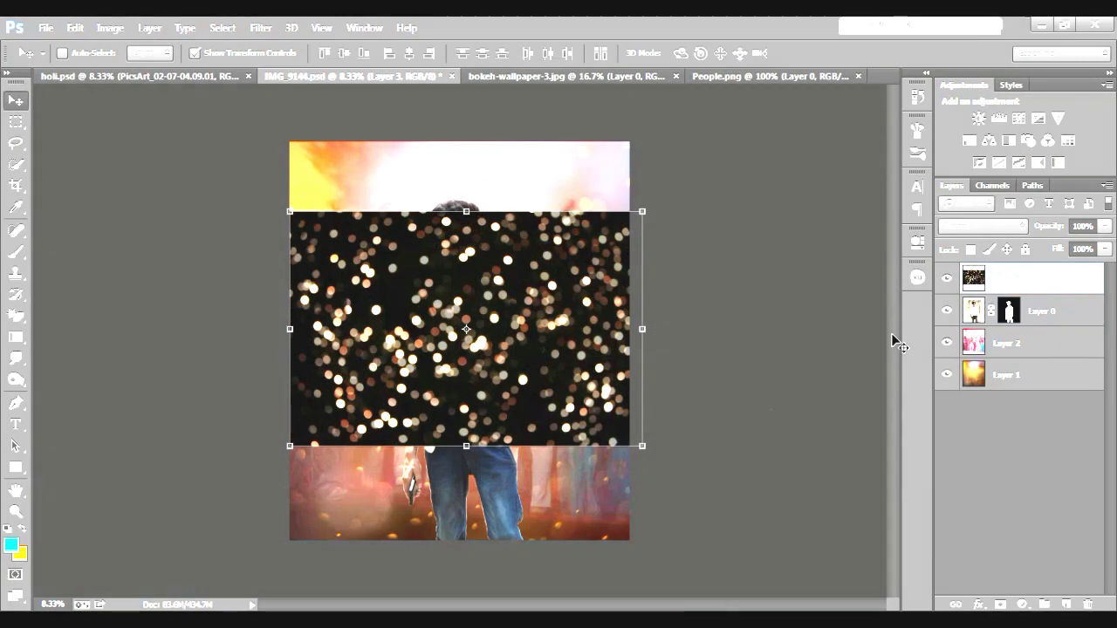
Put the sparkle-bokeh Layer 3 beneath the man and set its blend mode to Screen
left_click_drag(1085, 279, 1078, 323)
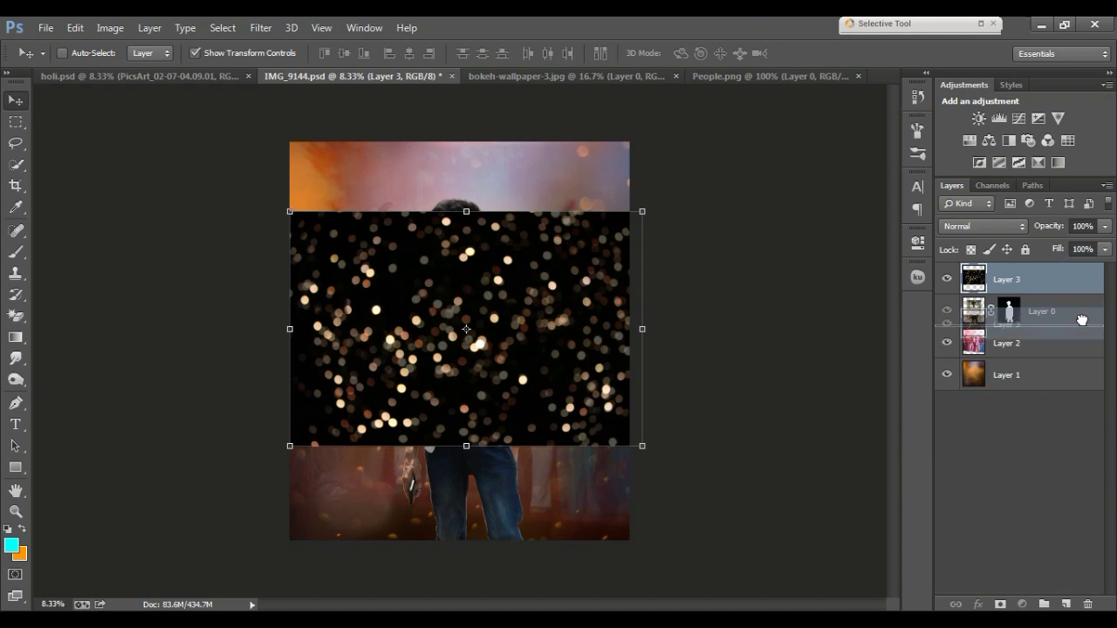
left_click(817, 261)
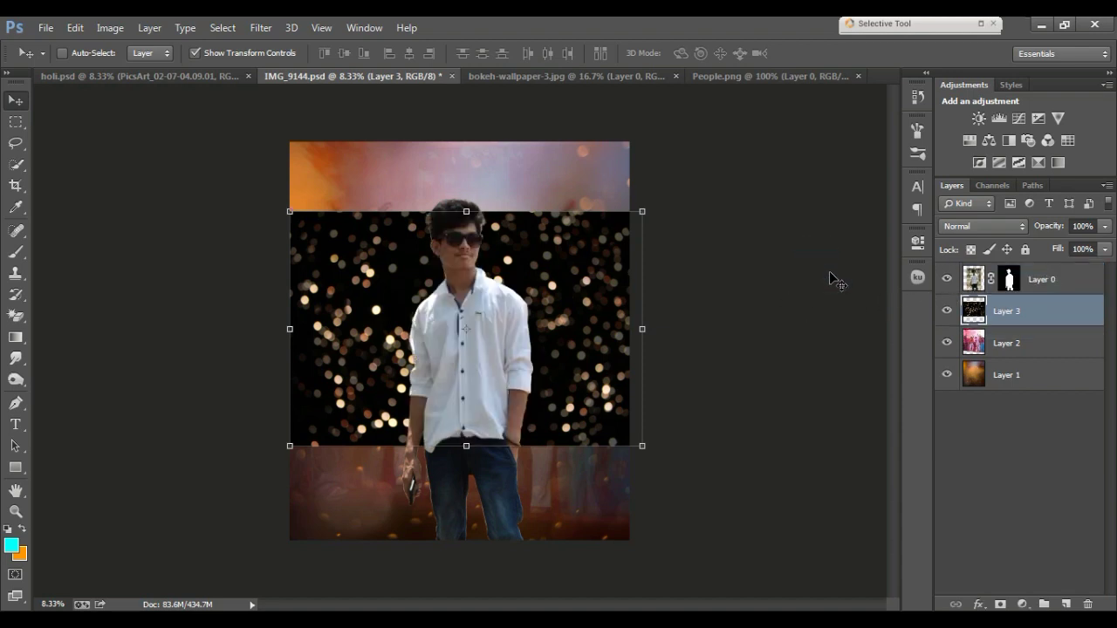
left_click(991, 227)
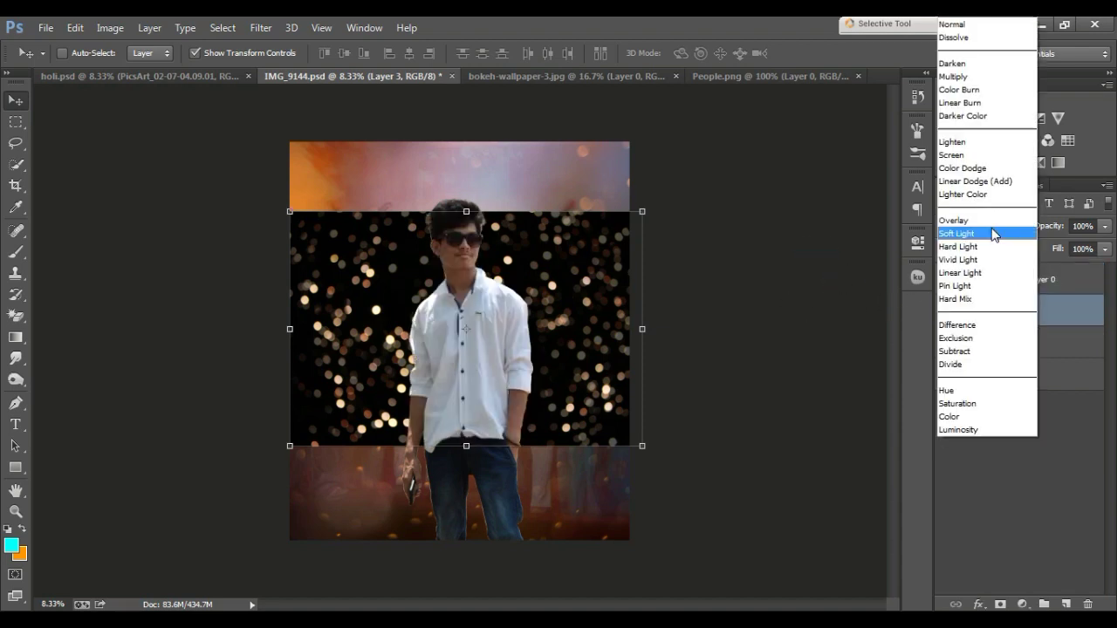
left_click(973, 156)
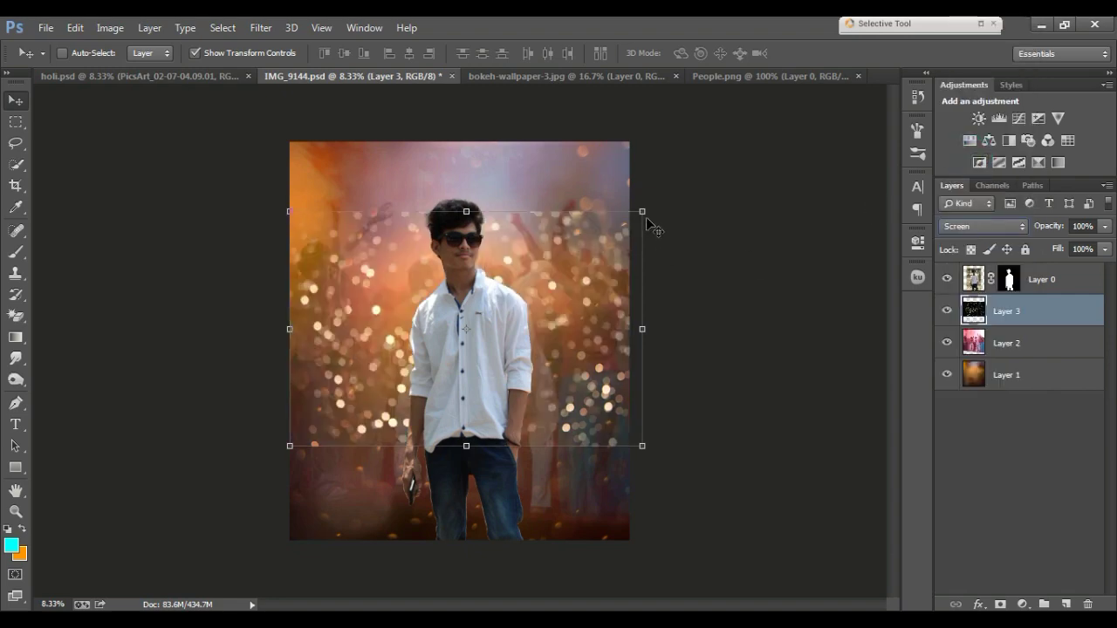
Scale the bokeh lights up to cover the canvas and set opacity to 41%
left_click_drag(646, 206, 751, 103)
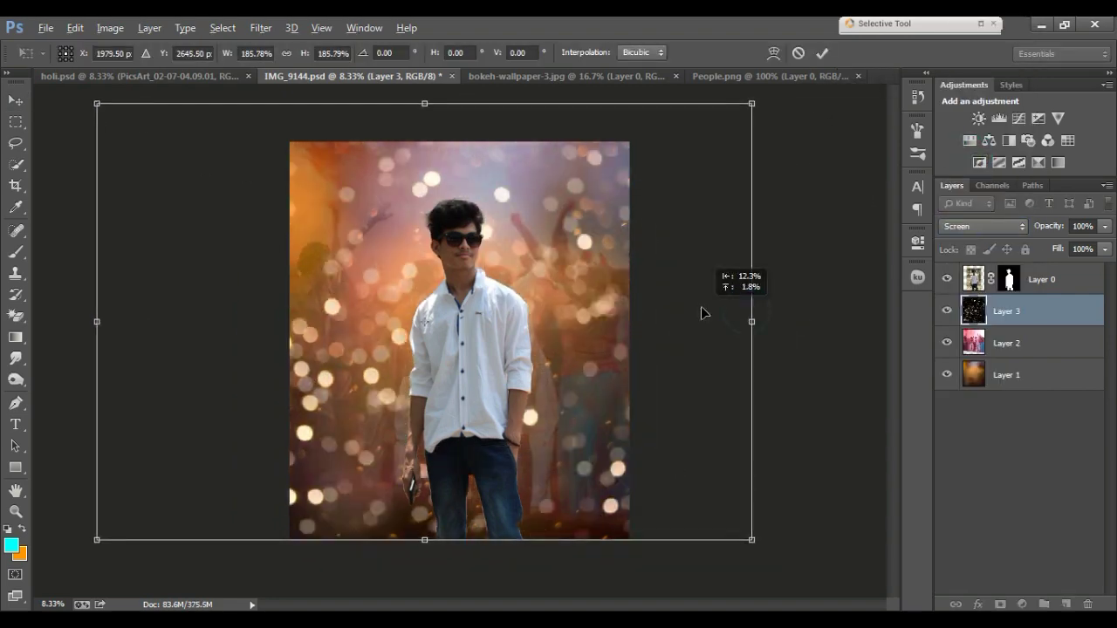
left_click(822, 54)
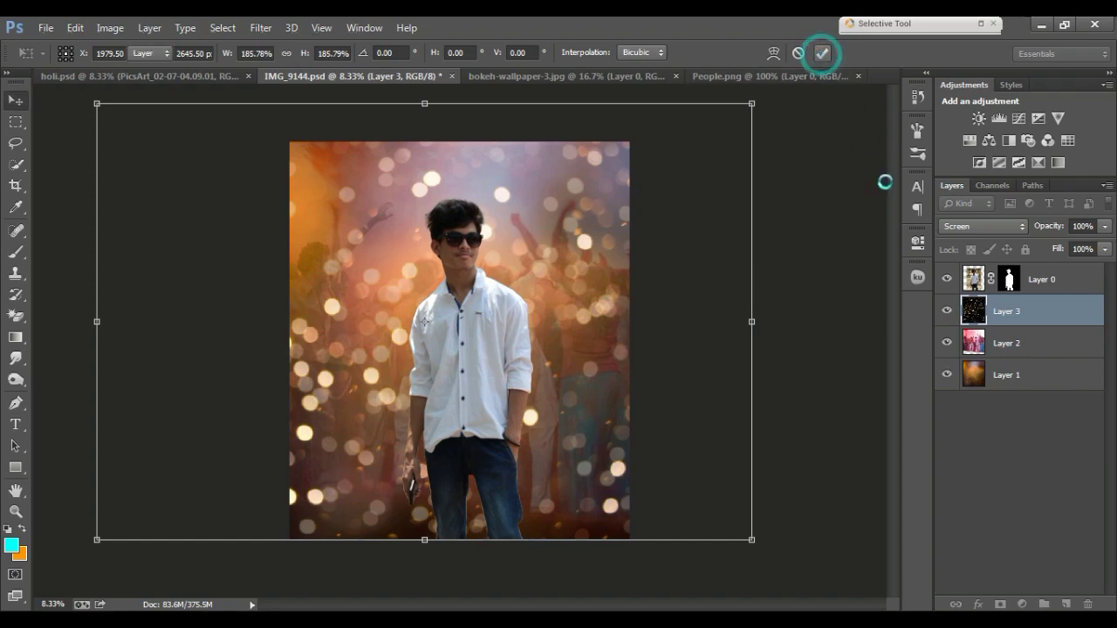
left_click(1104, 226)
left_click_drag(1063, 244, 1056, 244)
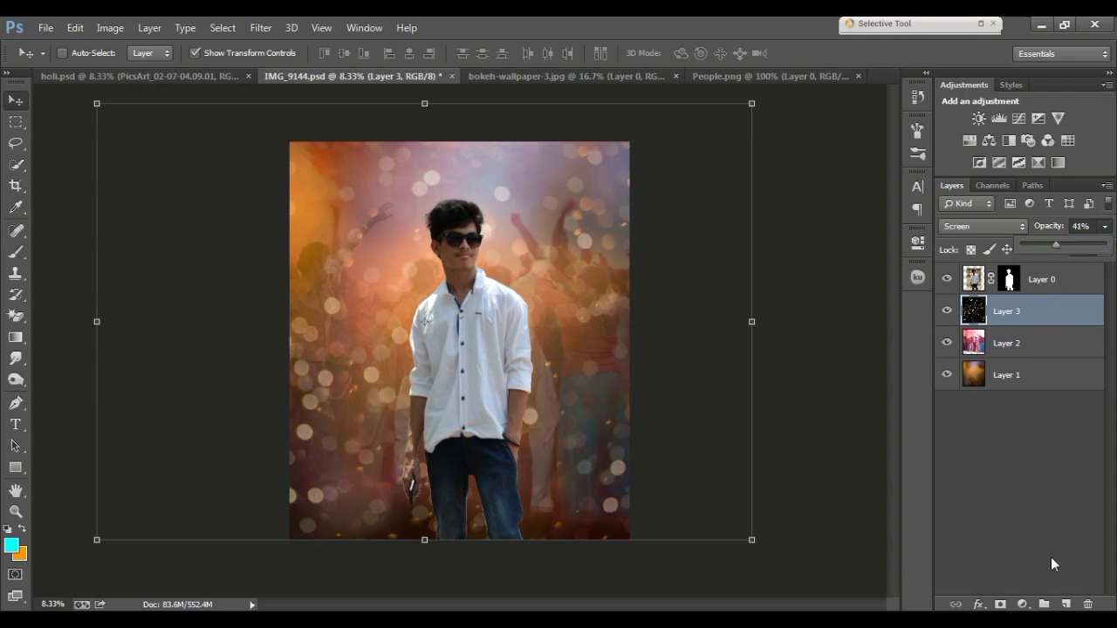
On a new layer, paint a white dot with a soft round 400 px brush
left_click(1065, 604)
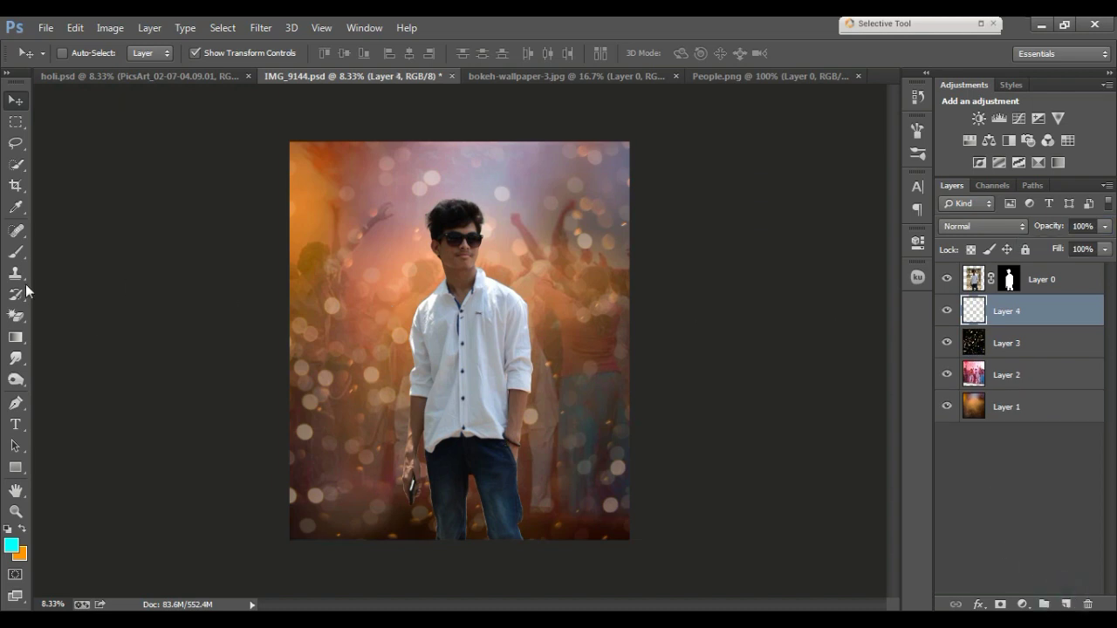
left_click(16, 253)
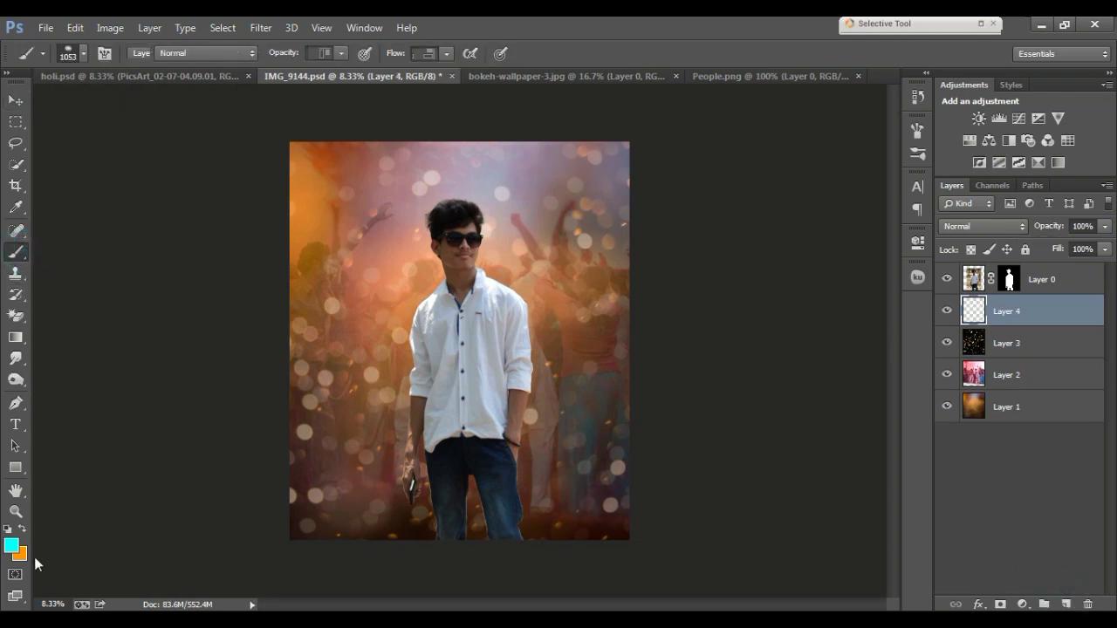
left_click(11, 546)
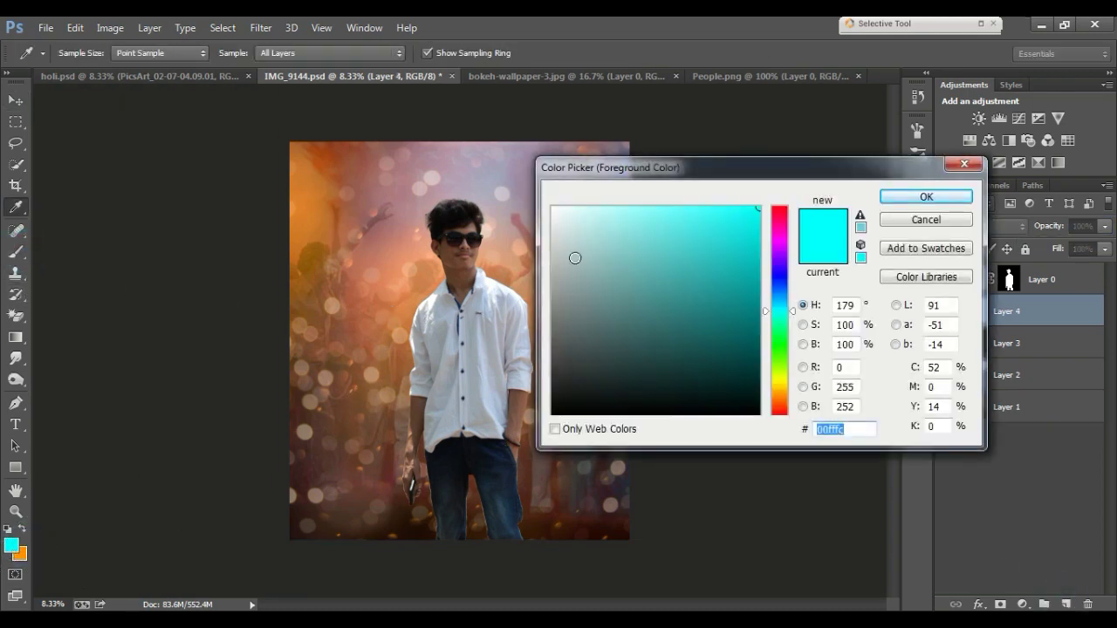
left_click_drag(557, 216, 539, 201)
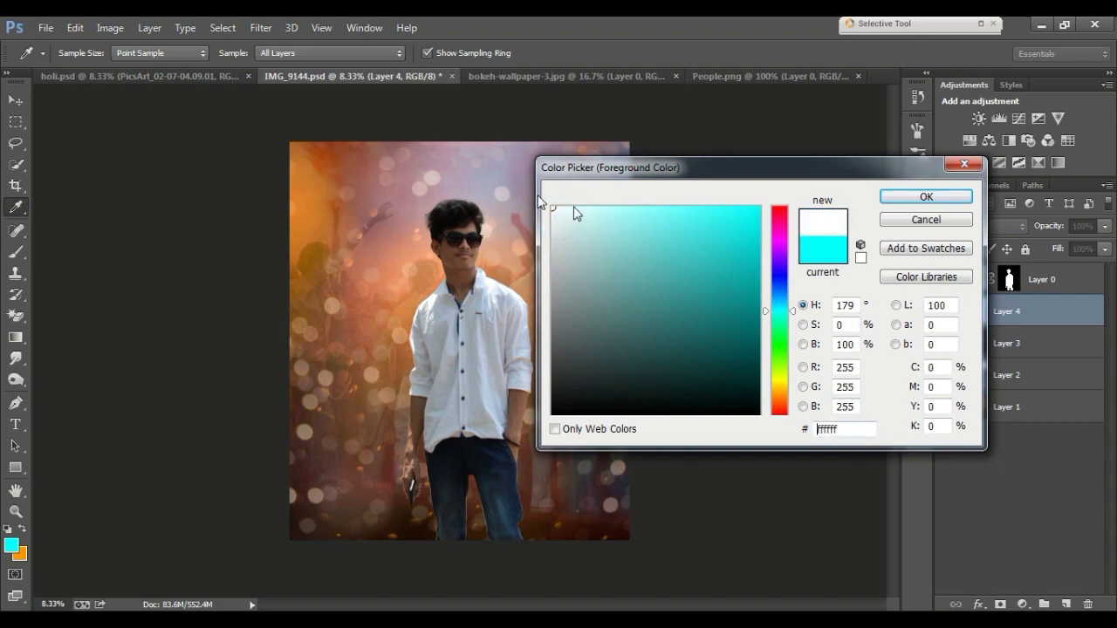
left_click(903, 199)
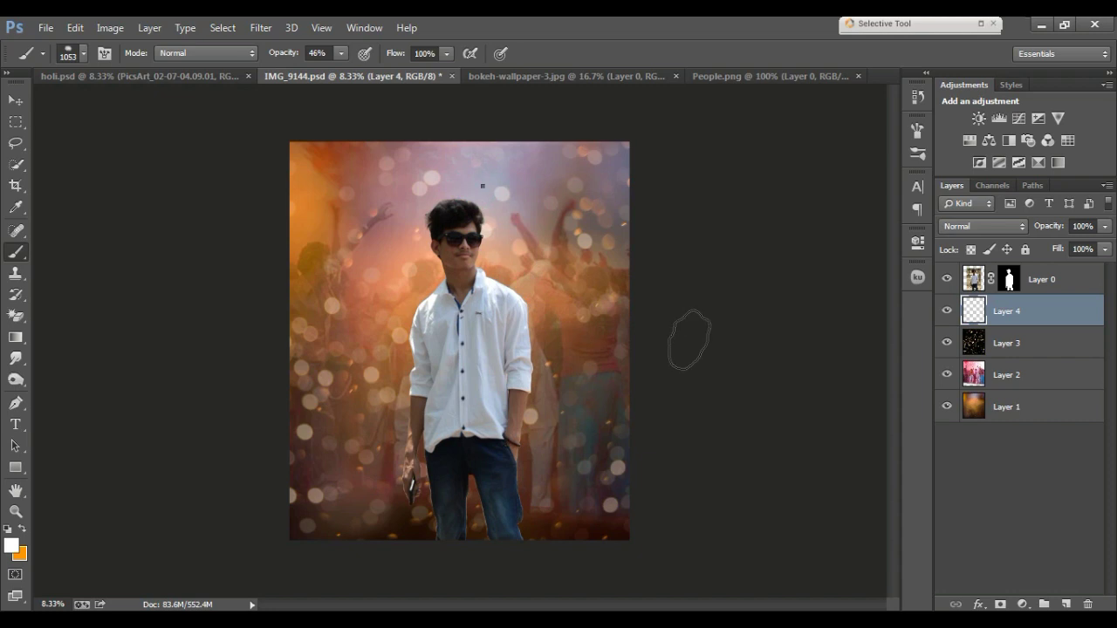
right_click(598, 259)
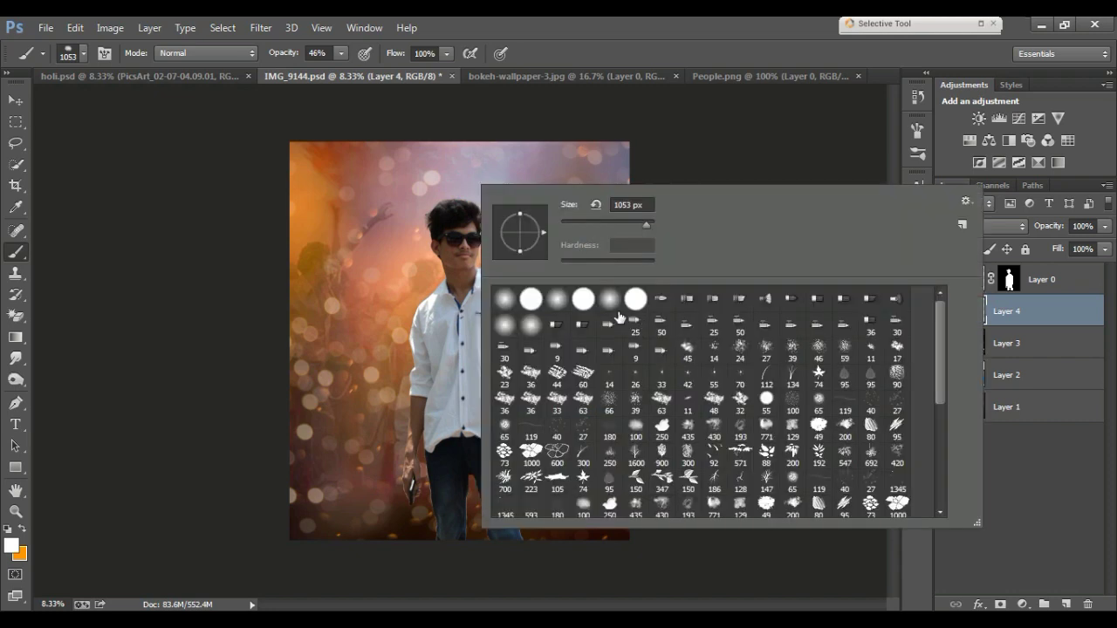
left_click(557, 299)
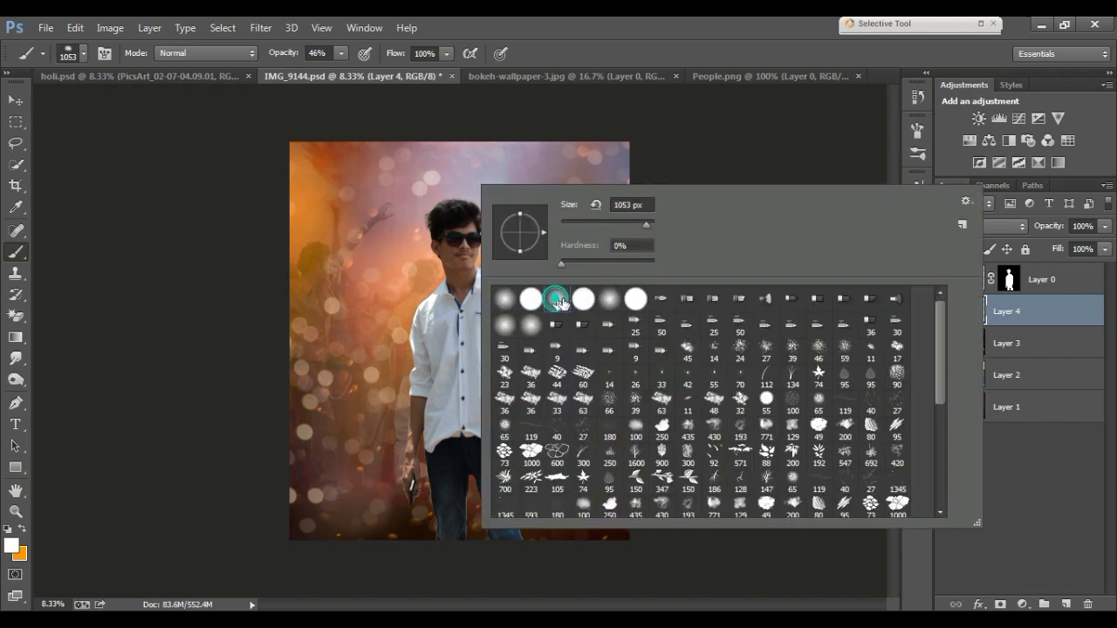
left_click(691, 126)
left_click(573, 222)
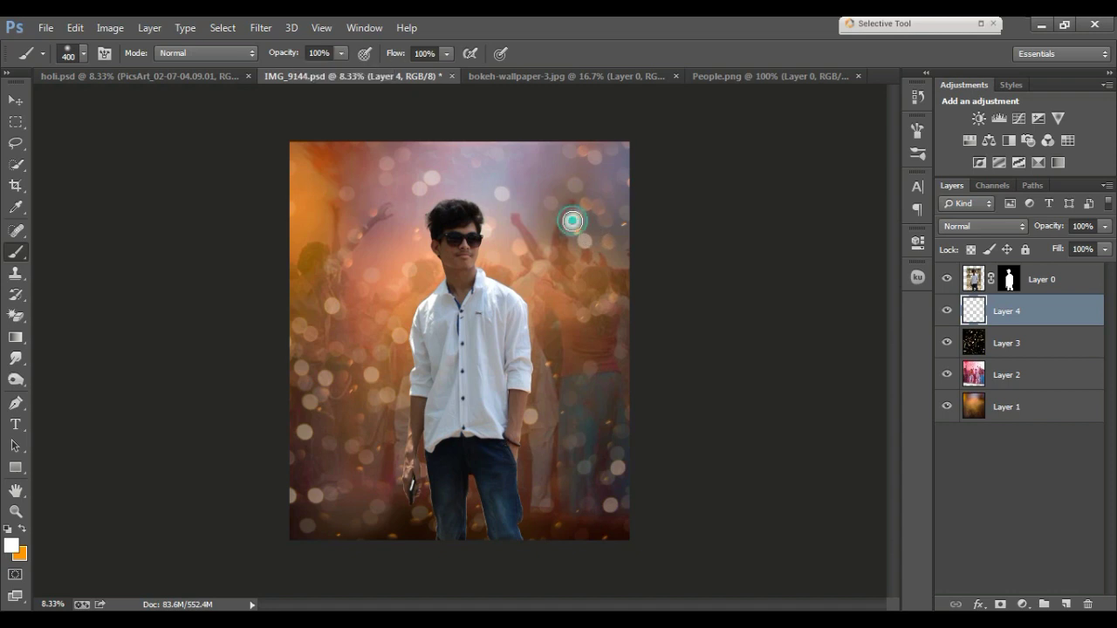
Scale the dot into a large glow centred behind the man, at 93% opacity
left_click(19, 102)
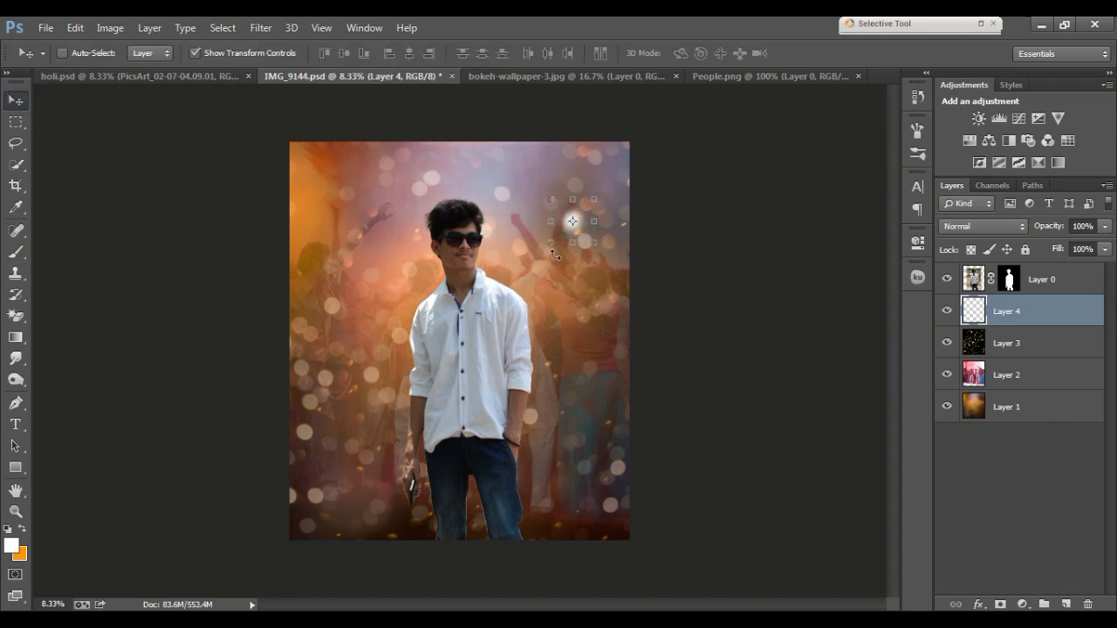
left_click_drag(553, 247, 646, 498)
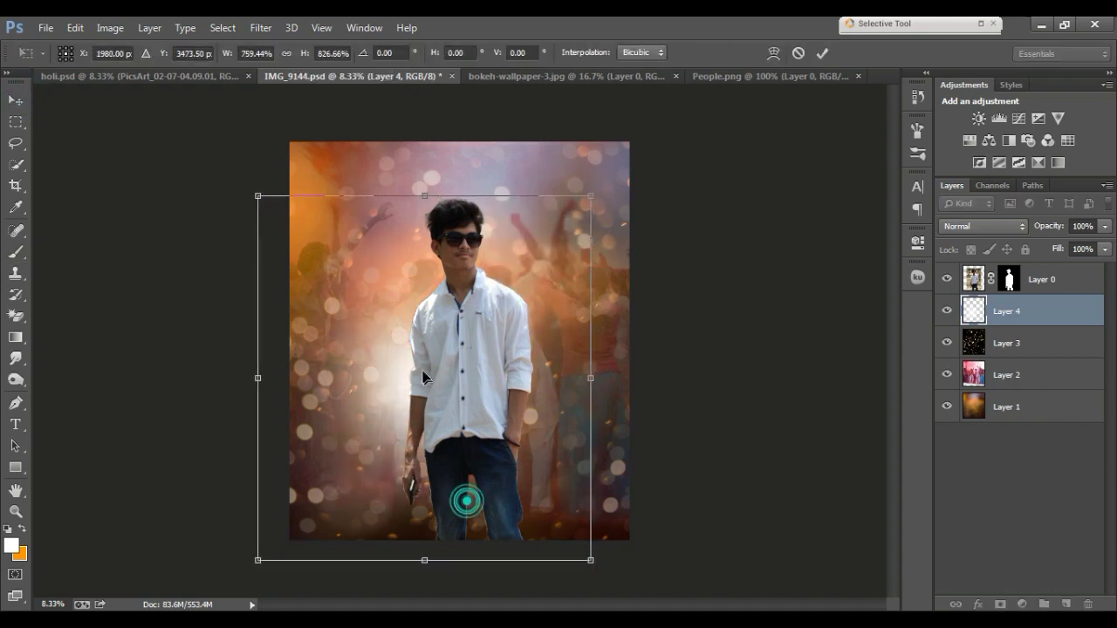
left_click_drag(546, 405, 587, 460)
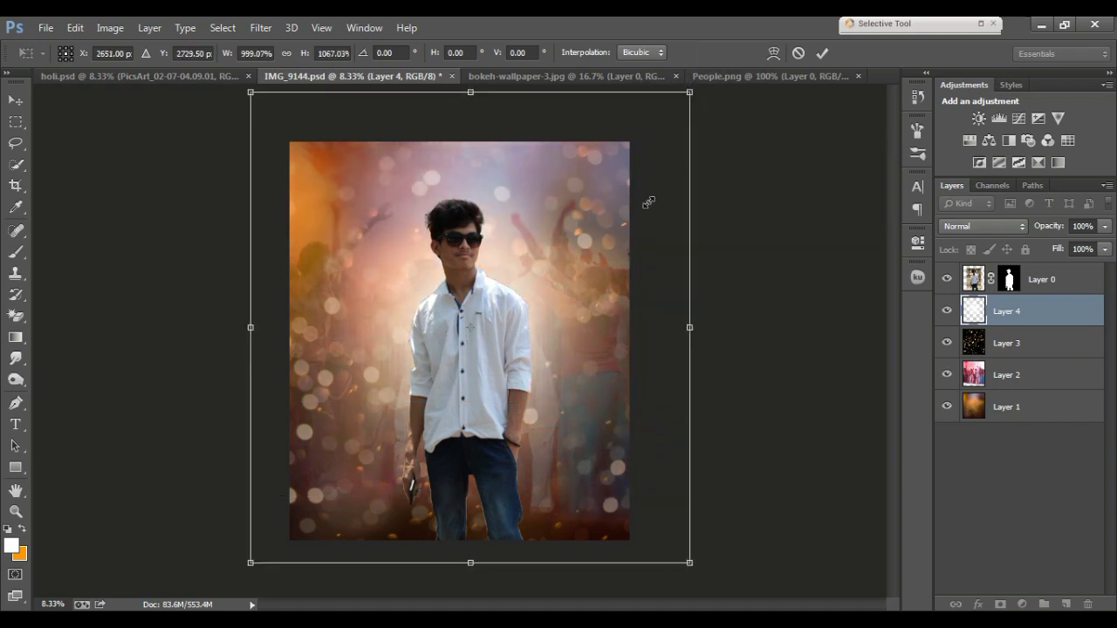
key("Return")
key("9")
key("3")
key("ctrl+t")
left_click_drag(668, 110, 629, 150)
mouse_move(567, 339)
left_mouse_down()
mouse_move(592, 312)
mouse_move(581, 346)
left_mouse_up()
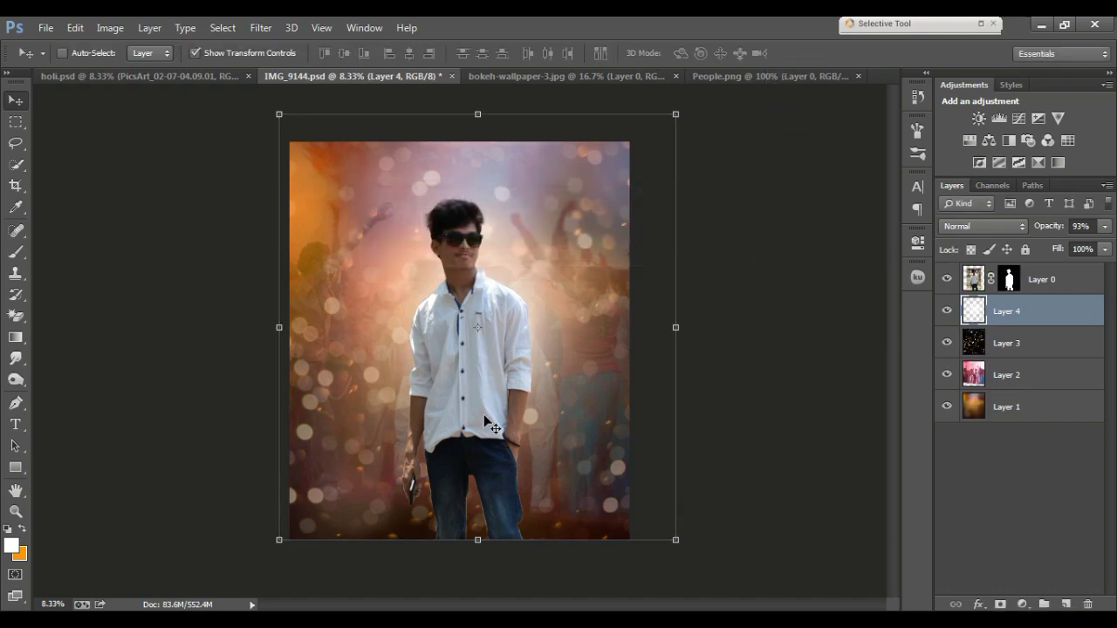
left_click_drag(527, 384, 494, 382)
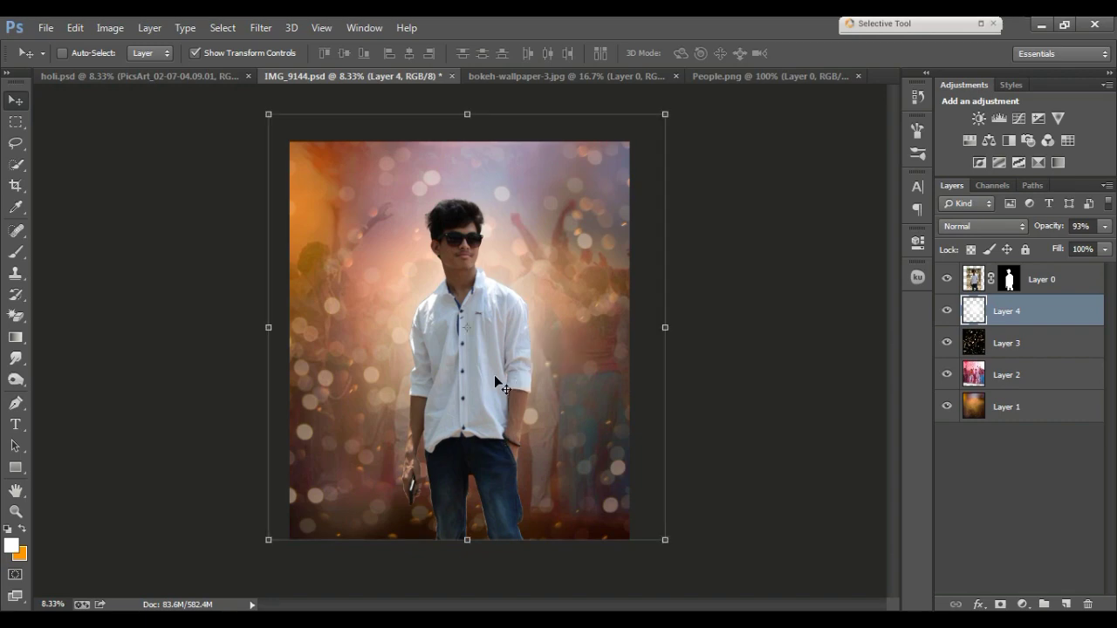
Drag the yellow smoke from 1 (2).png in, rotating it about -89° and enlarging it
left_click(794, 73)
mouse_move(356, 370)
left_mouse_down()
mouse_move(294, 80)
mouse_move(448, 367)
left_mouse_up()
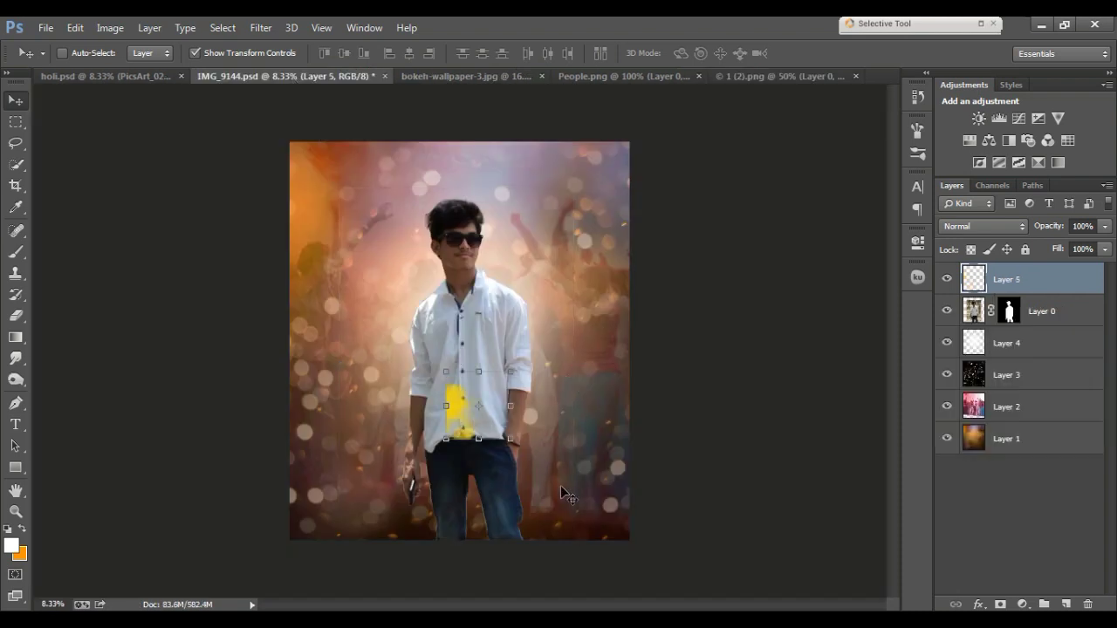
left_click_drag(527, 455, 517, 377)
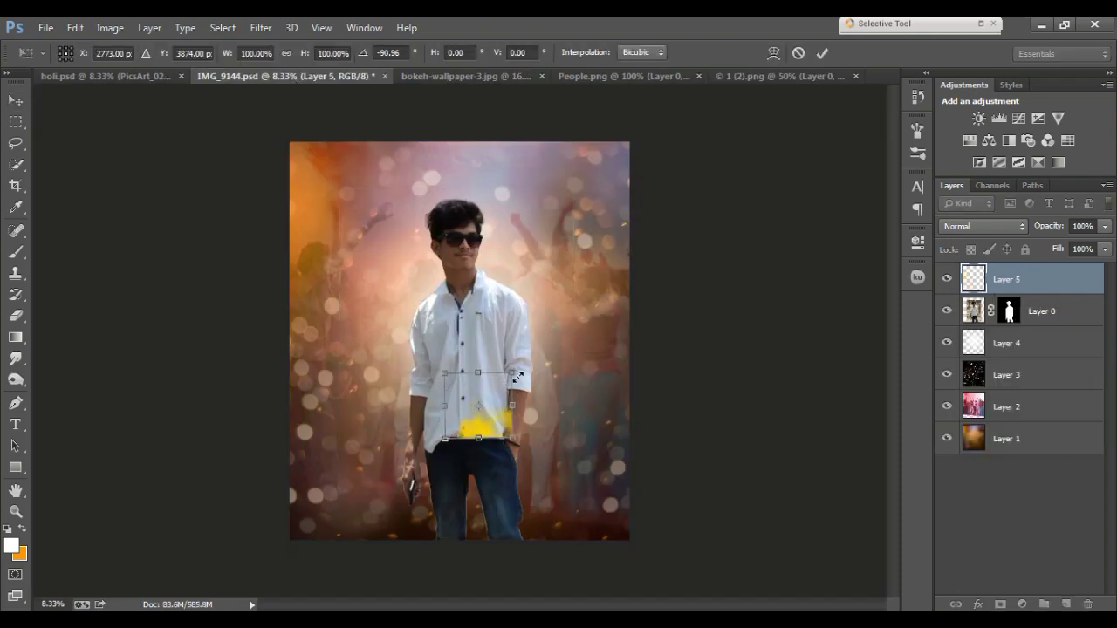
left_click_drag(518, 378, 768, 297)
Stretch and shift the yellow smoke wide across the bottom of the picture
left_click_drag(640, 468, 606, 417)
left_click_drag(731, 582, 646, 552)
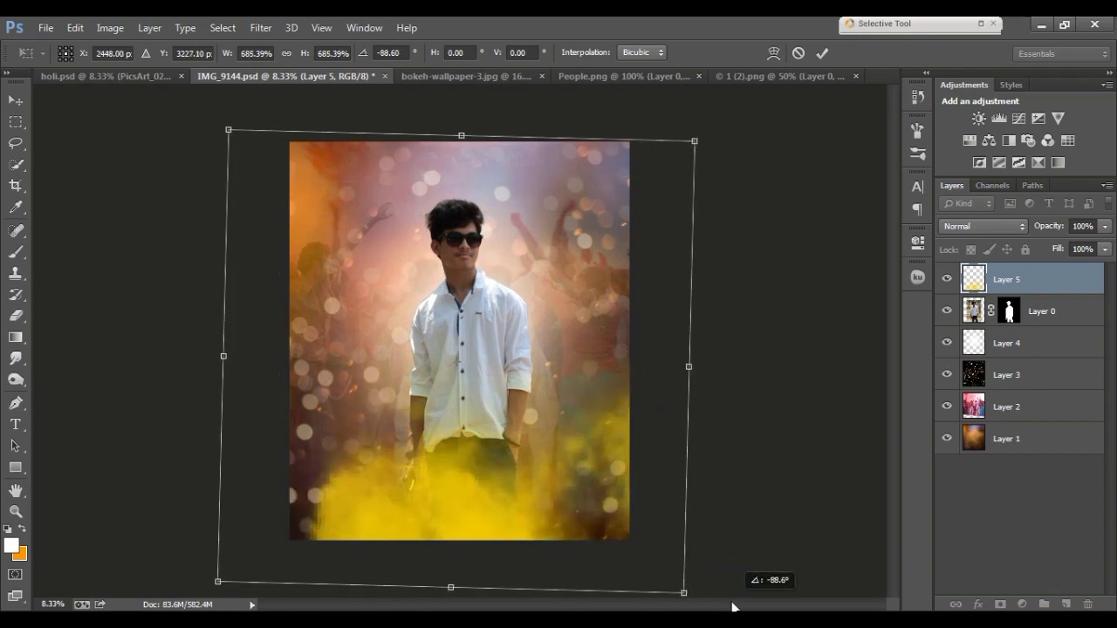
mouse_move(669, 369)
left_mouse_down()
mouse_move(744, 357)
mouse_move(698, 411)
left_mouse_up()
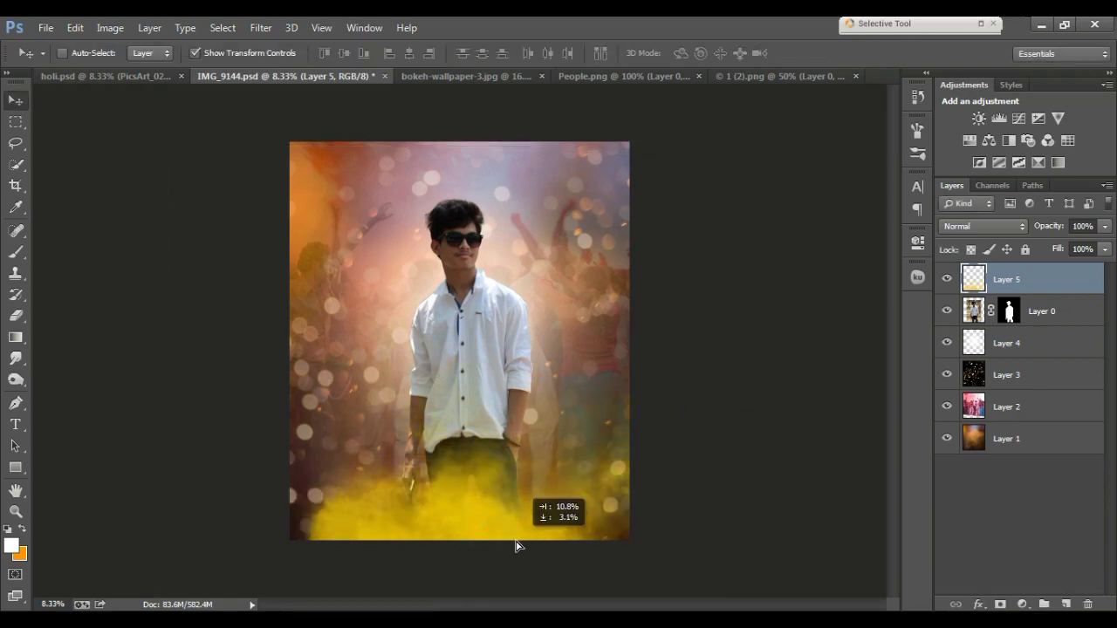
left_click_drag(555, 538, 524, 559)
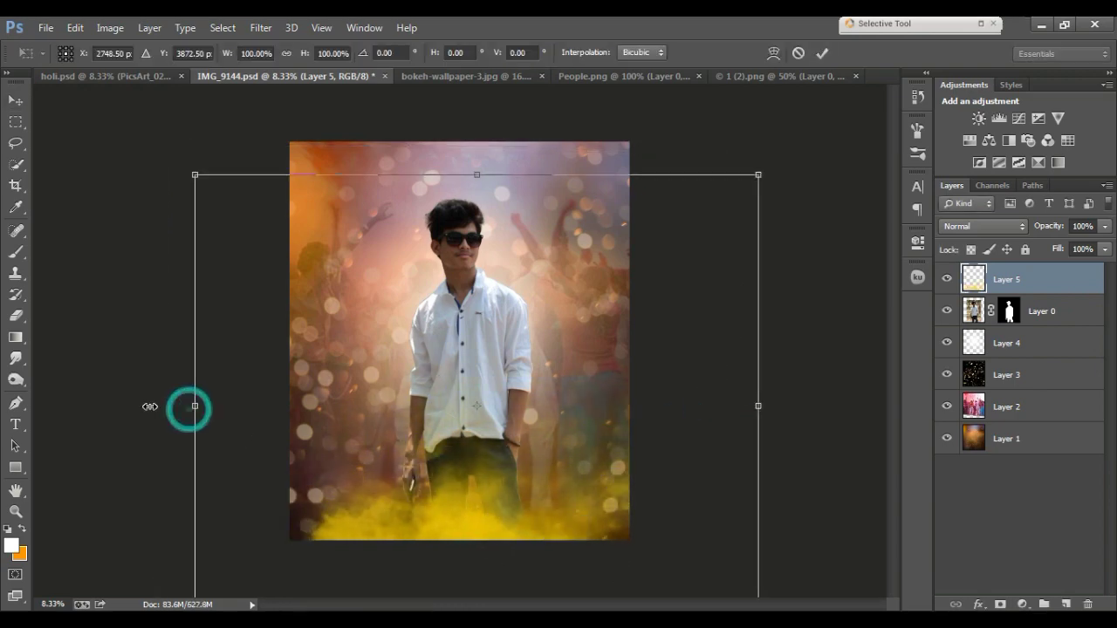
left_click_drag(194, 406, 117, 406)
left_click_drag(715, 419, 758, 412)
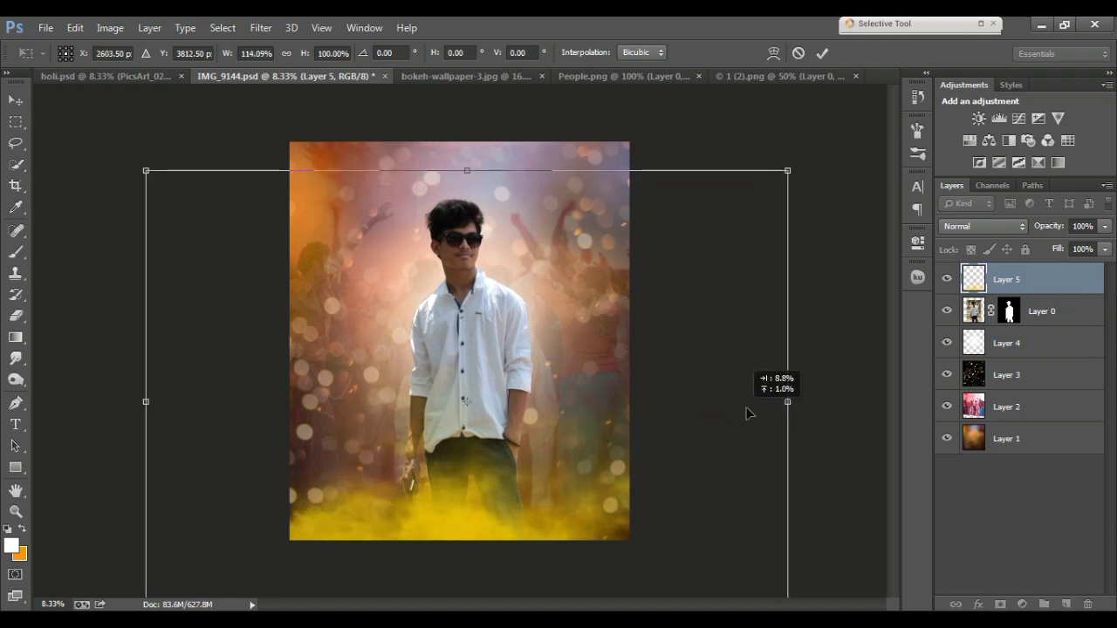
left_click(822, 52)
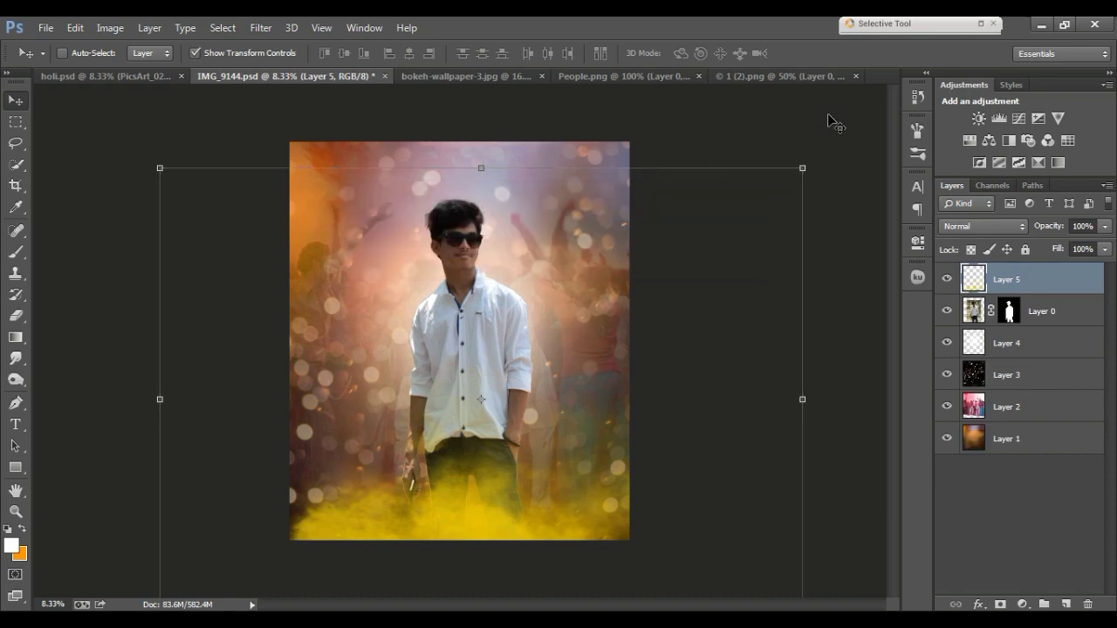
left_click(750, 74)
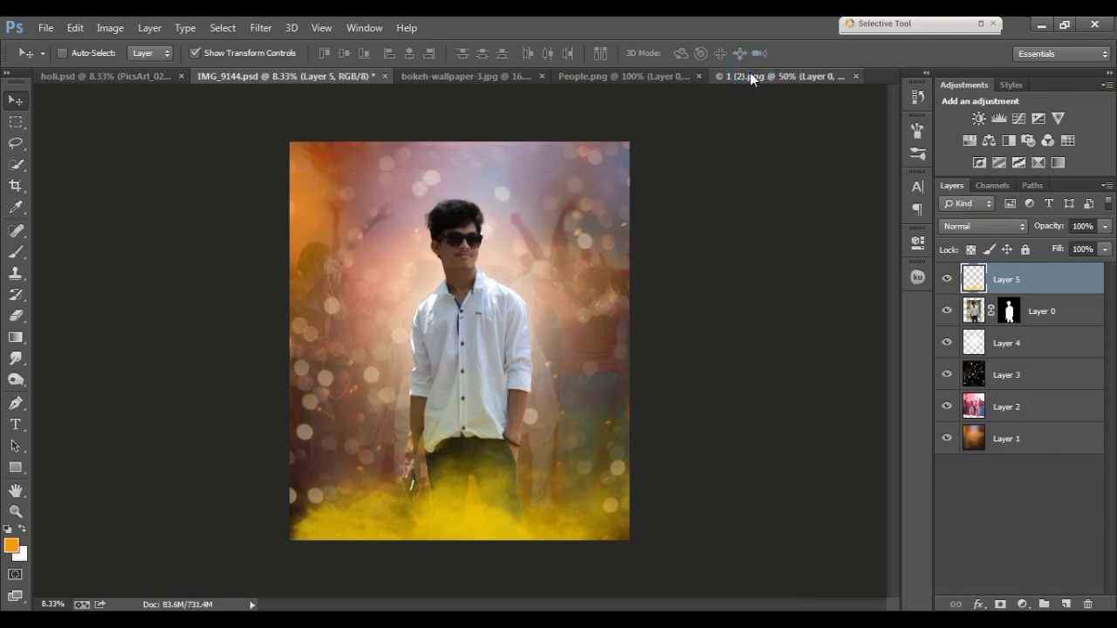
Enlarge smoke Layer 6 and position it across the left side of the image
mouse_move(380, 306)
left_mouse_down()
mouse_move(227, 58)
mouse_move(274, 120)
left_mouse_up()
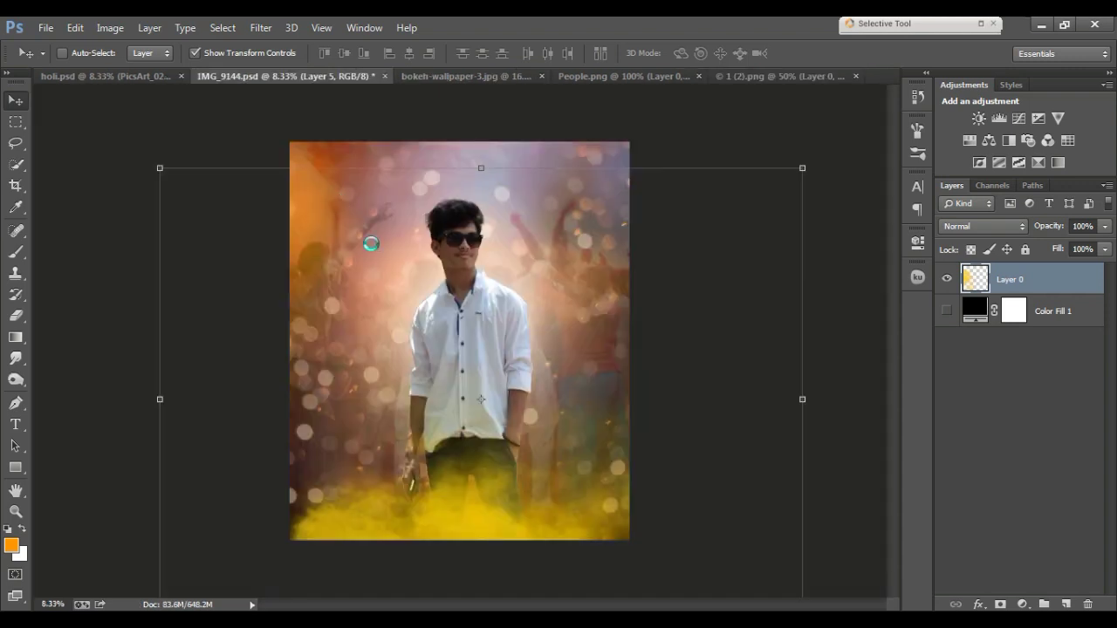
key("alt")
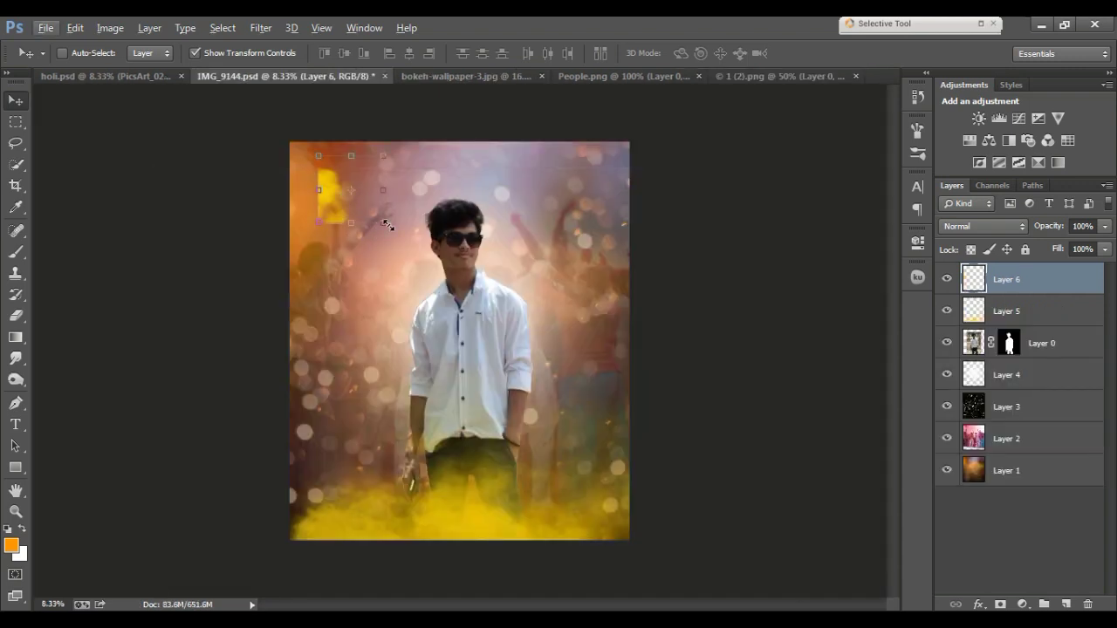
left_click_drag(385, 224, 694, 360)
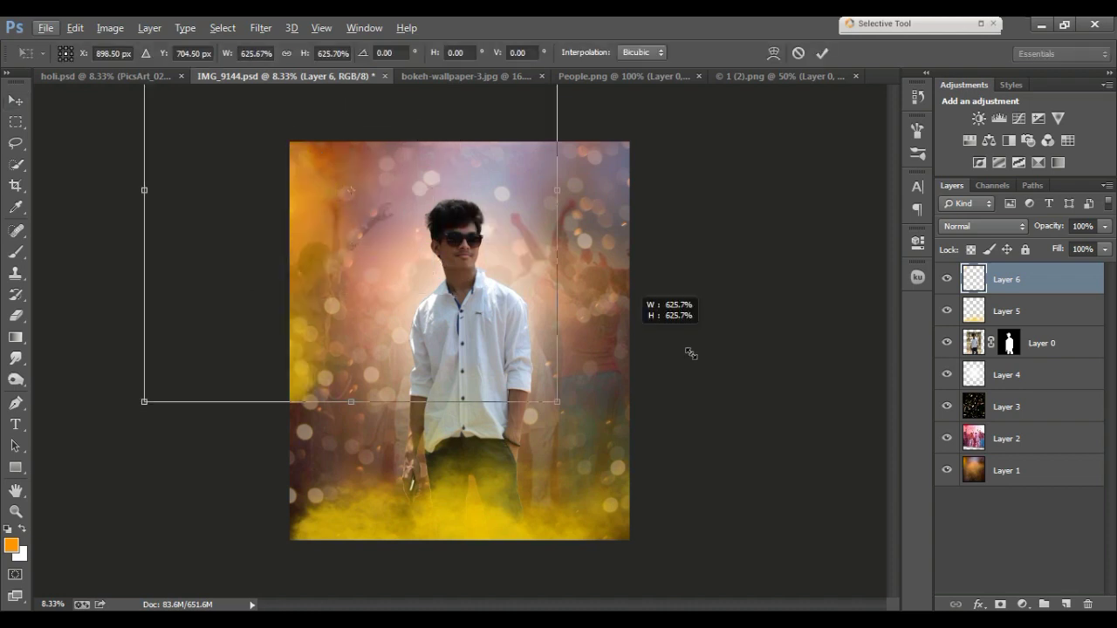
left_click_drag(481, 348, 538, 432)
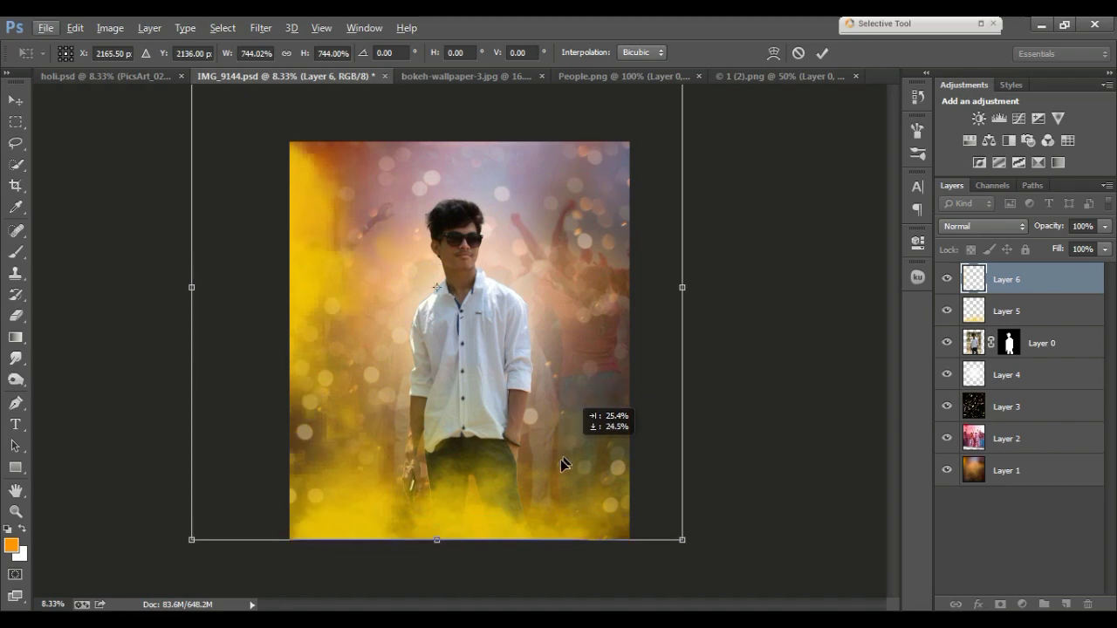
left_click_drag(537, 432, 569, 459)
key("ctrl+minus")
left_click_drag(442, 121, 442, 114)
left_click_drag(650, 310, 578, 332)
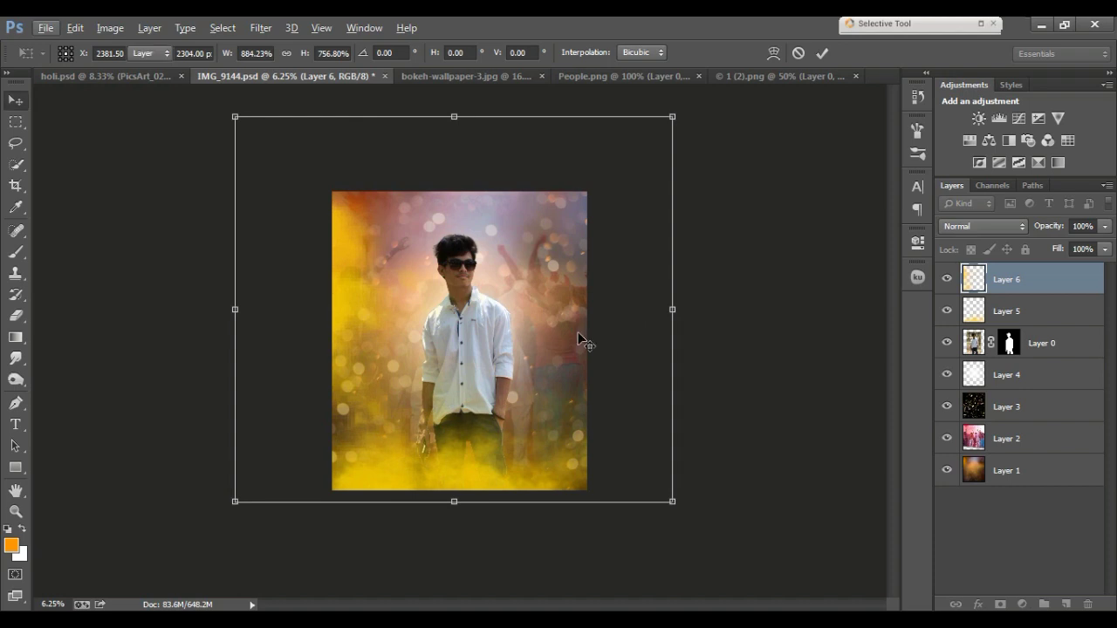
key("Return")
key("ctrl+plus")
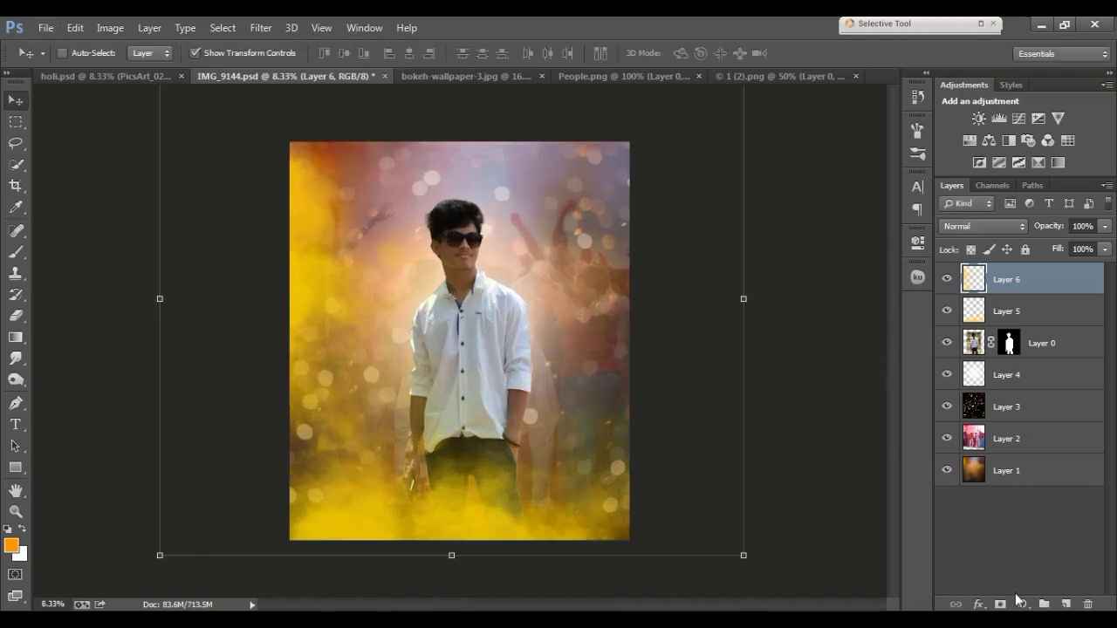
Add a Hue/Saturation adjustment clipped to Layer 6 with Hue -21, turning it orange
left_click(1023, 605)
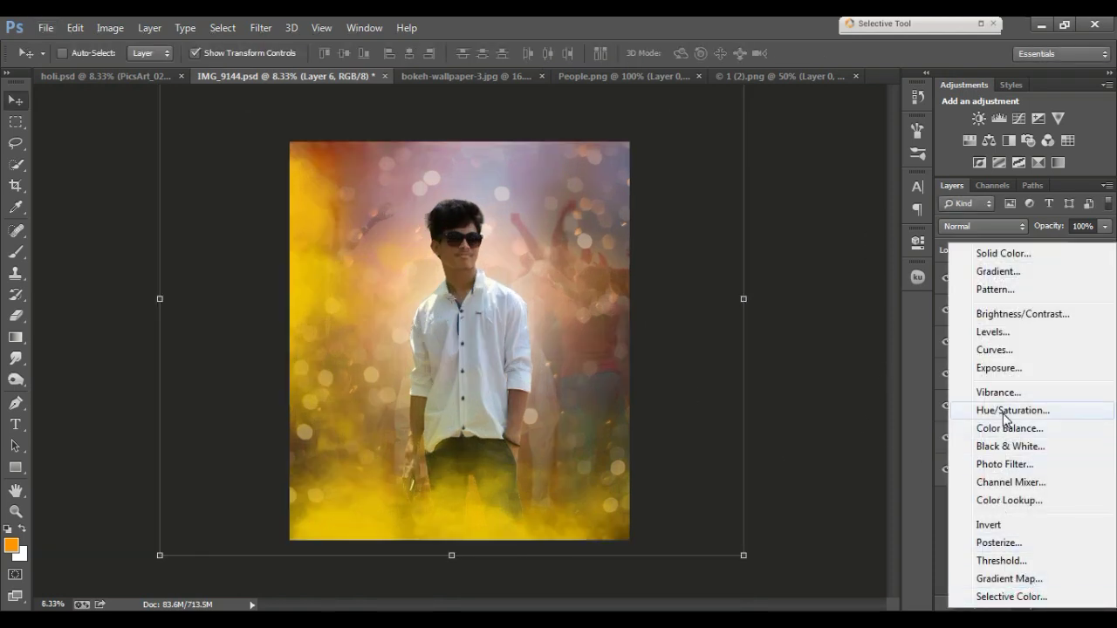
left_click(1006, 412)
left_click(776, 506)
left_click_drag(777, 343, 757, 346)
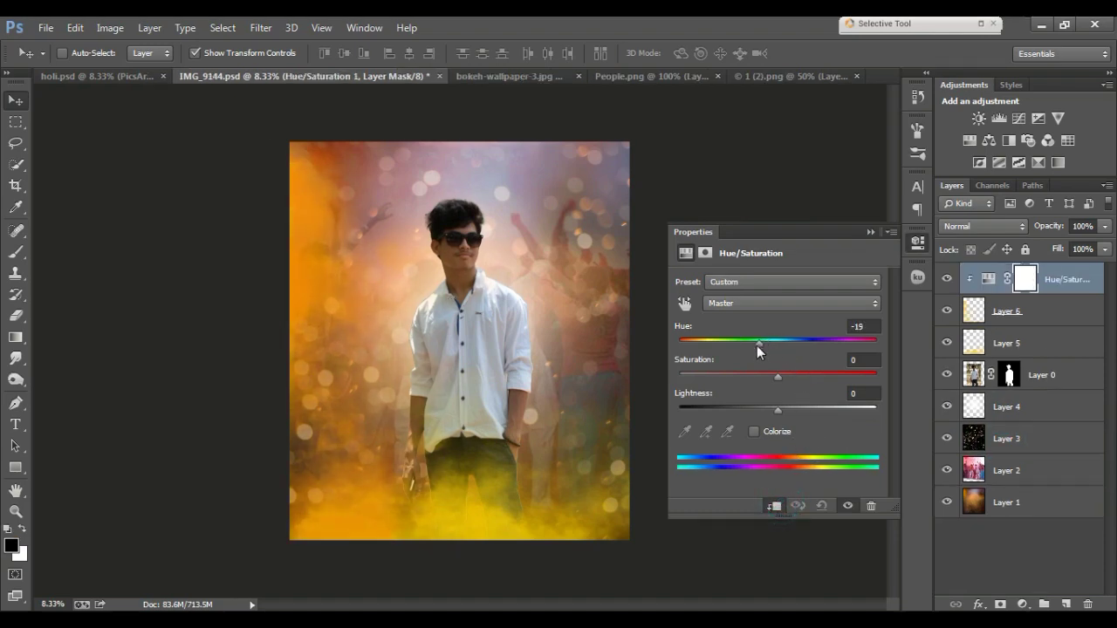
left_click(870, 231)
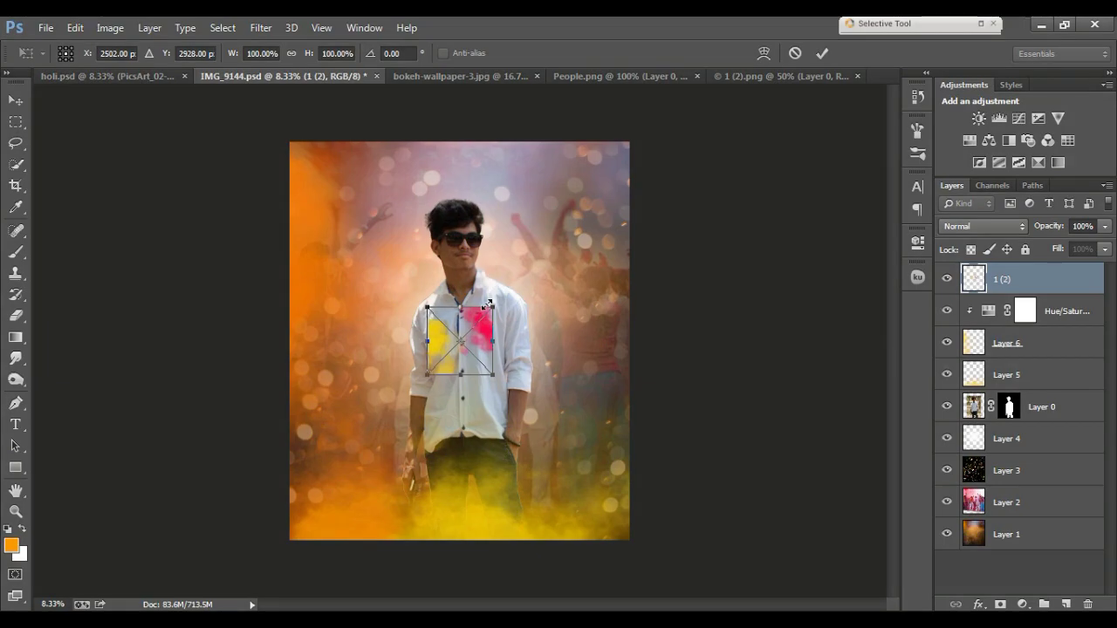
Scale the pink and yellow splash layer 1 (2) up to cover the frame
left_click_drag(489, 304, 675, 86)
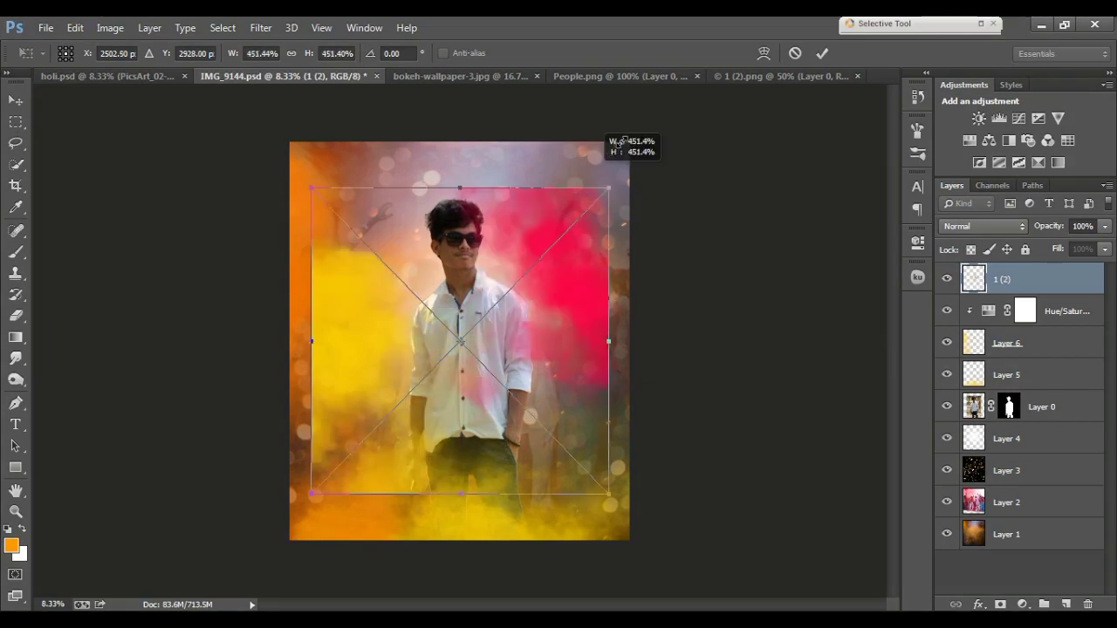
left_click_drag(675, 85, 693, 74)
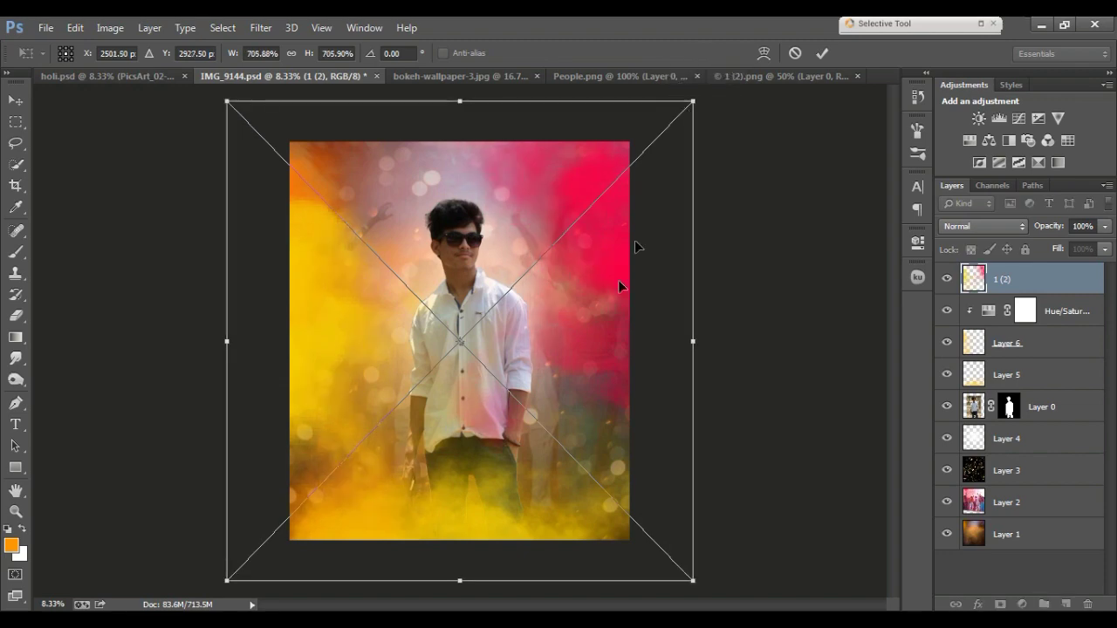
left_click_drag(578, 347, 578, 337)
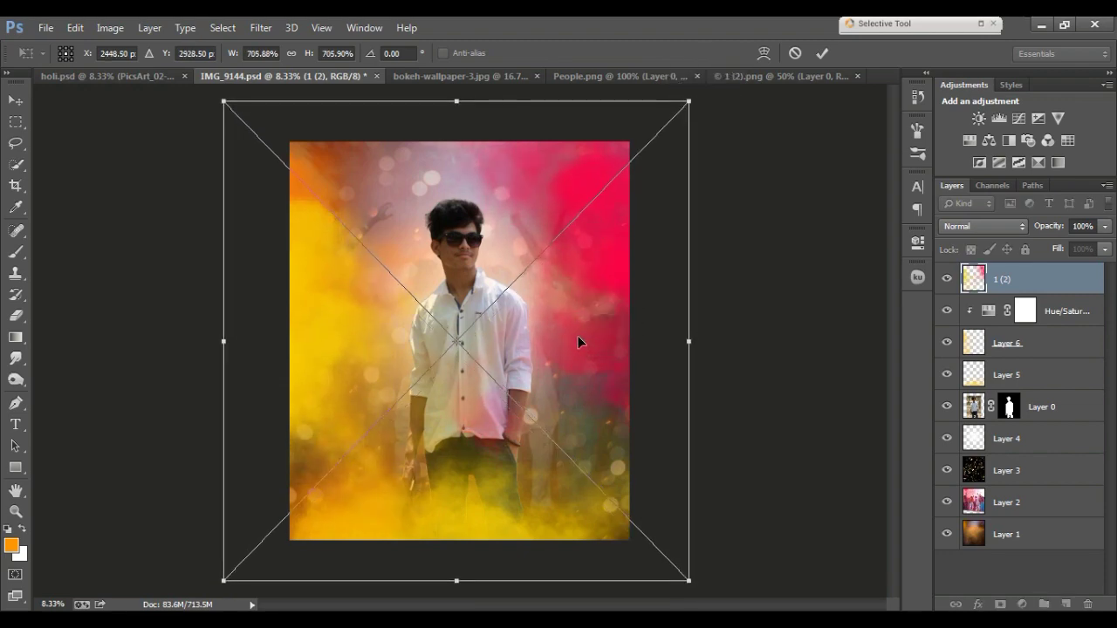
key("Return")
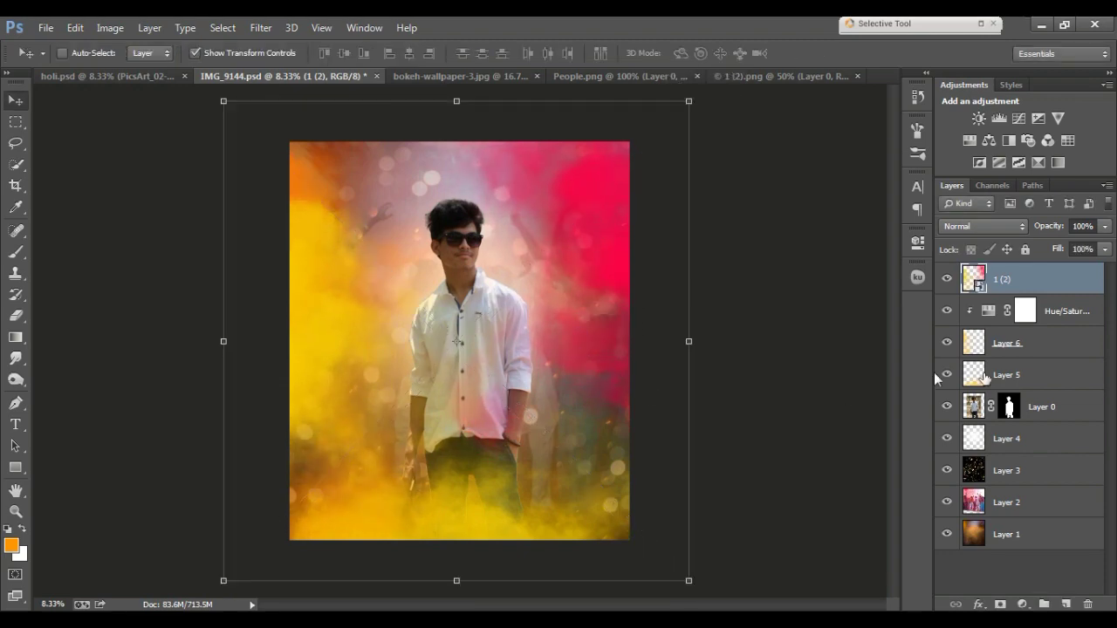
Mask the splash off the left side and shirt with black paint, then shift it upward
left_click(1001, 604)
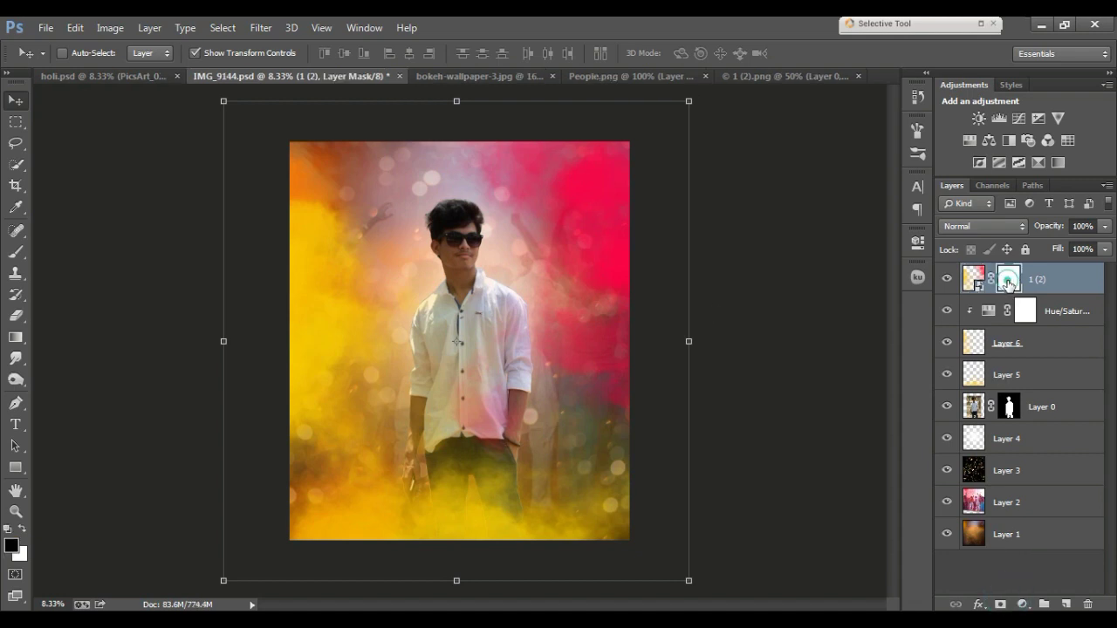
key("d")
key("b")
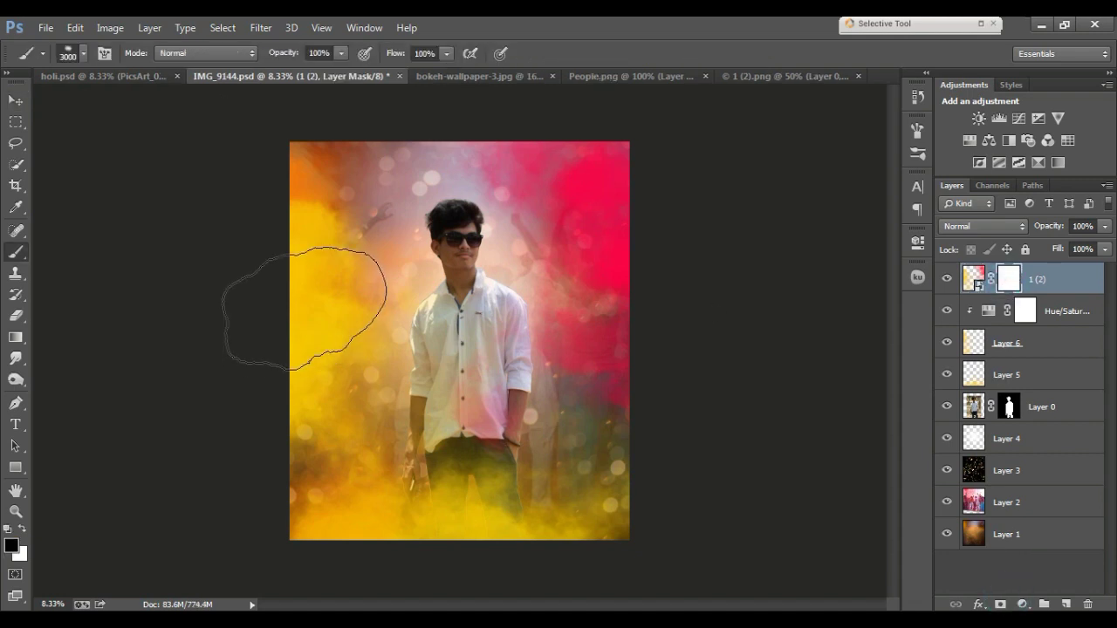
mouse_move(301, 253)
left_mouse_down()
mouse_move(310, 361)
mouse_move(439, 403)
left_mouse_up()
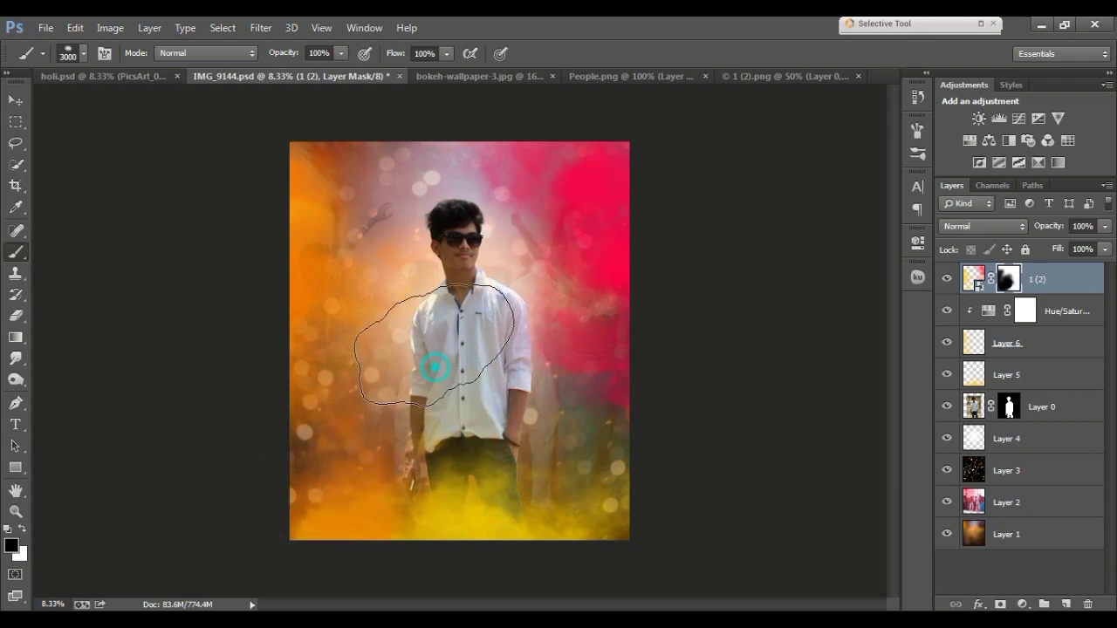
left_click(16, 100)
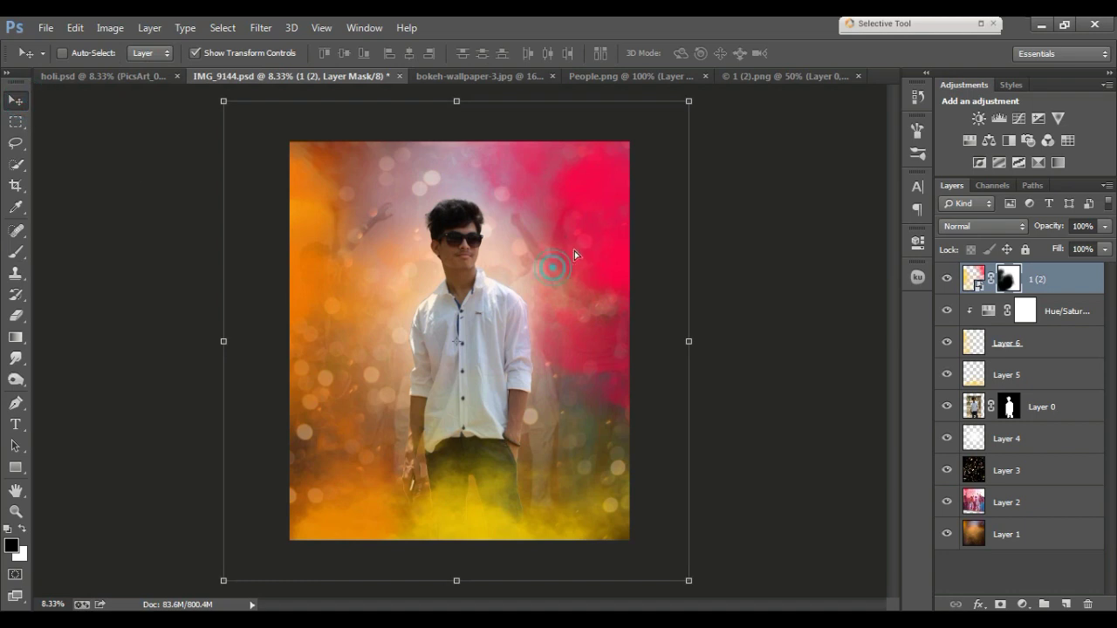
left_click_drag(574, 251, 548, 231)
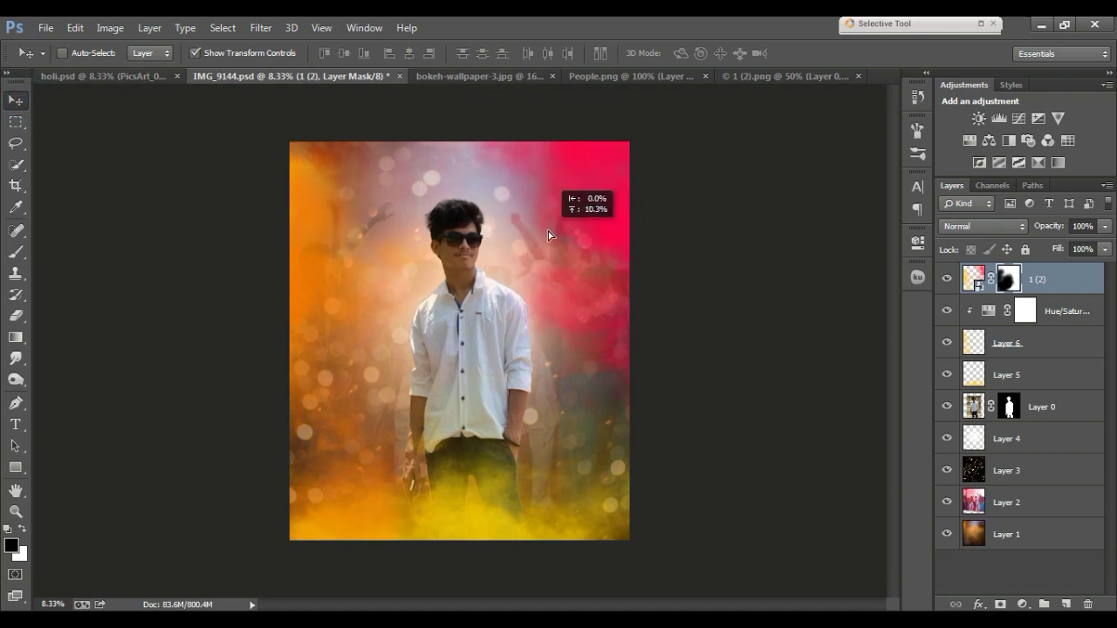
left_click_drag(548, 231, 547, 228)
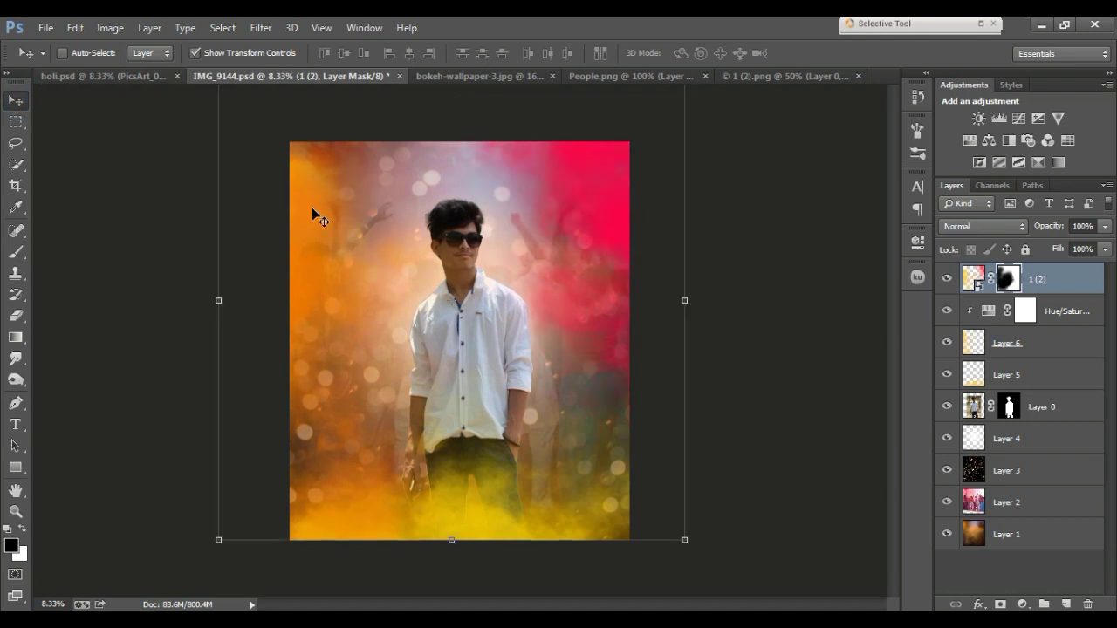
left_click(16, 253)
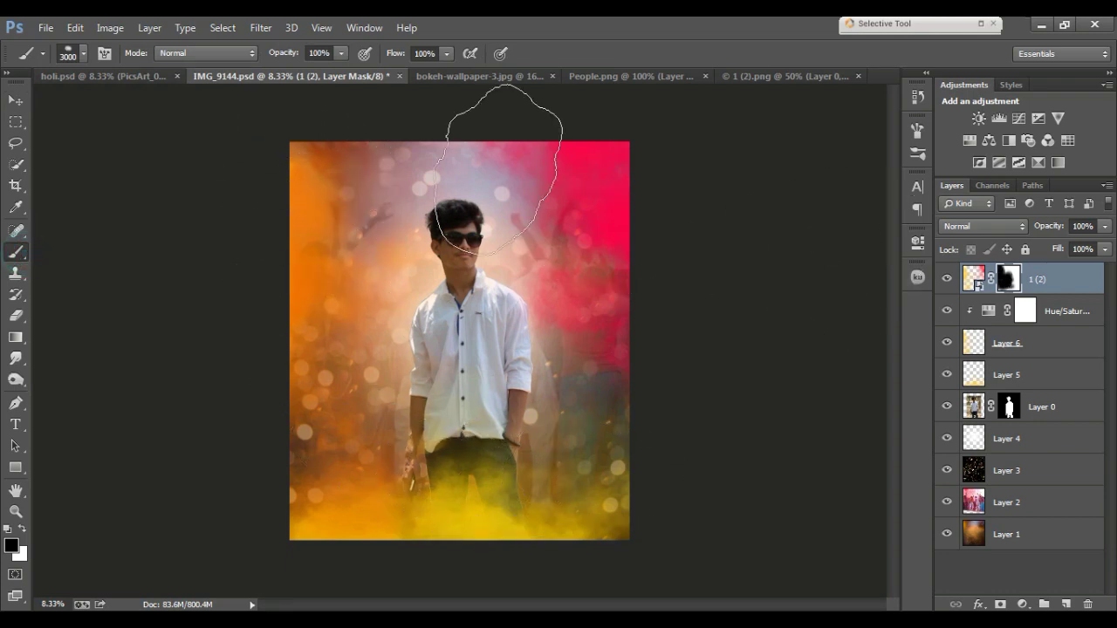
left_click(16, 100)
mouse_move(576, 245)
left_mouse_down()
mouse_move(621, 235)
mouse_move(574, 233)
left_mouse_up()
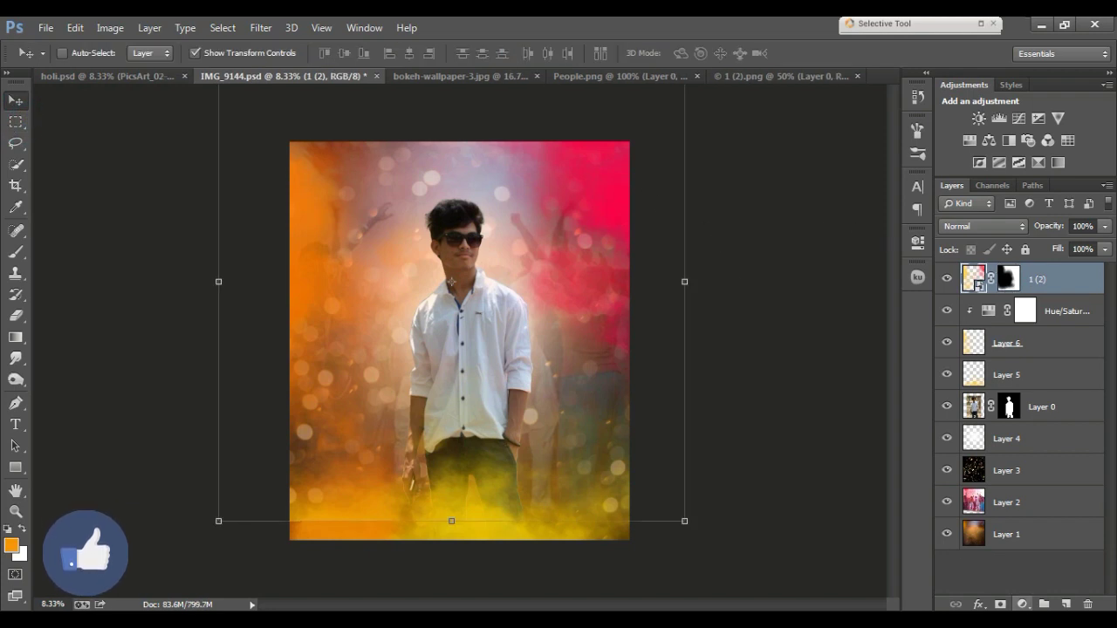
Add new Layer 7 and load a soft round brush at about 1447 px
left_click(1069, 604)
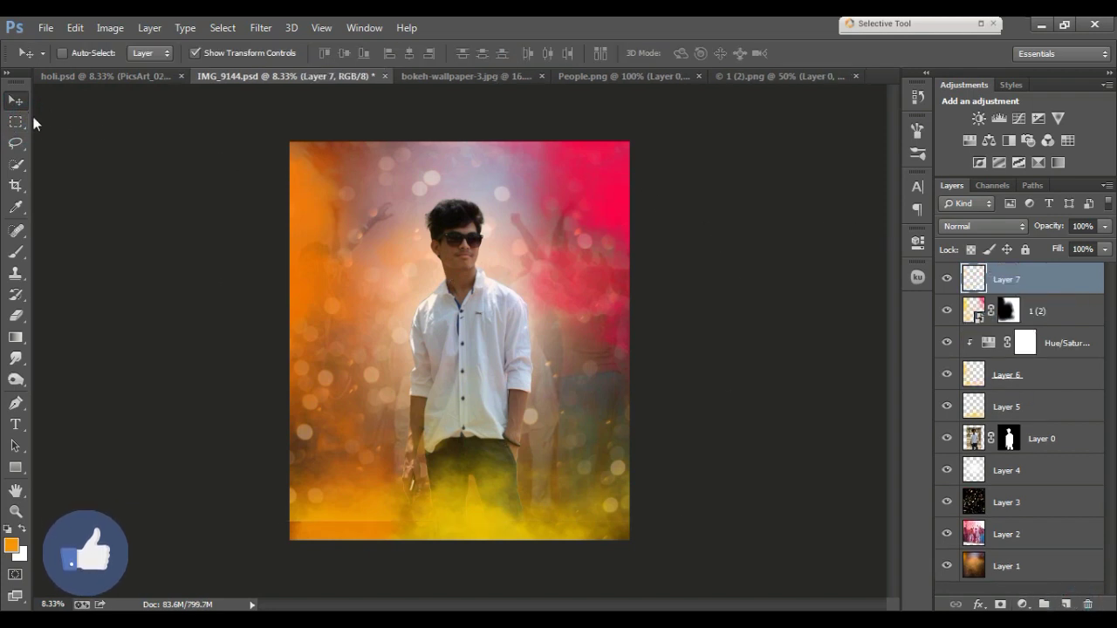
left_click(18, 253)
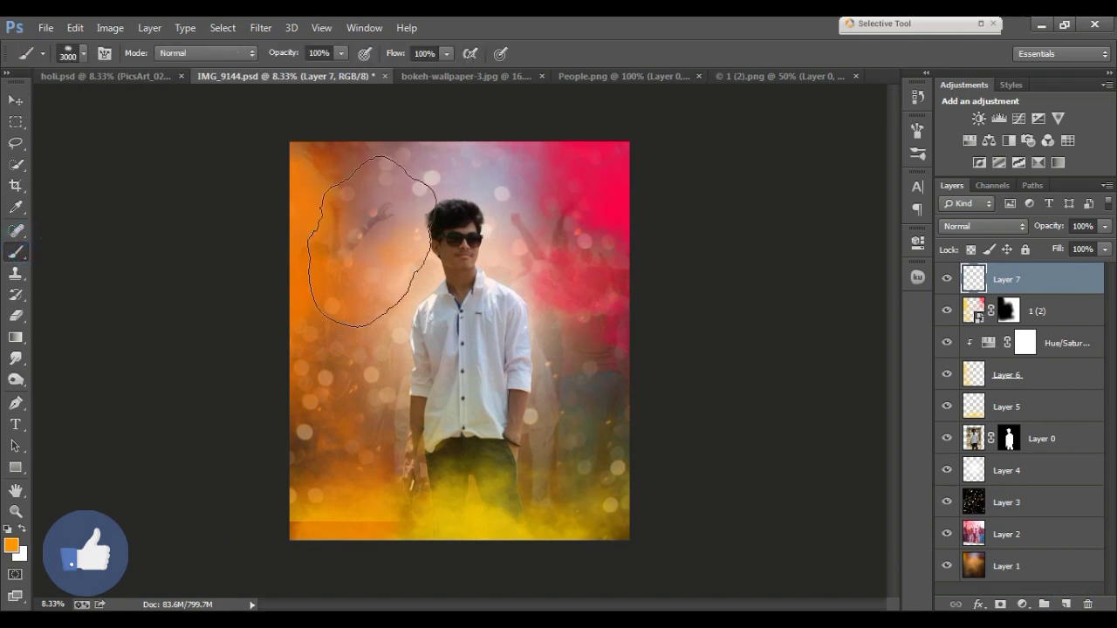
right_click(707, 262)
left_click(523, 219)
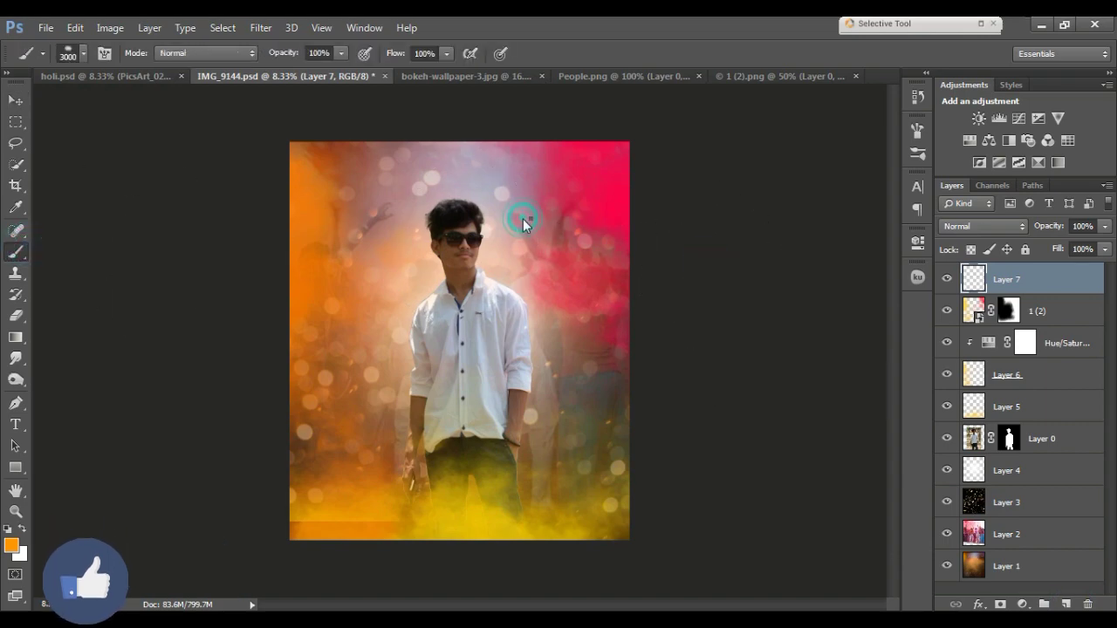
right_click(523, 219)
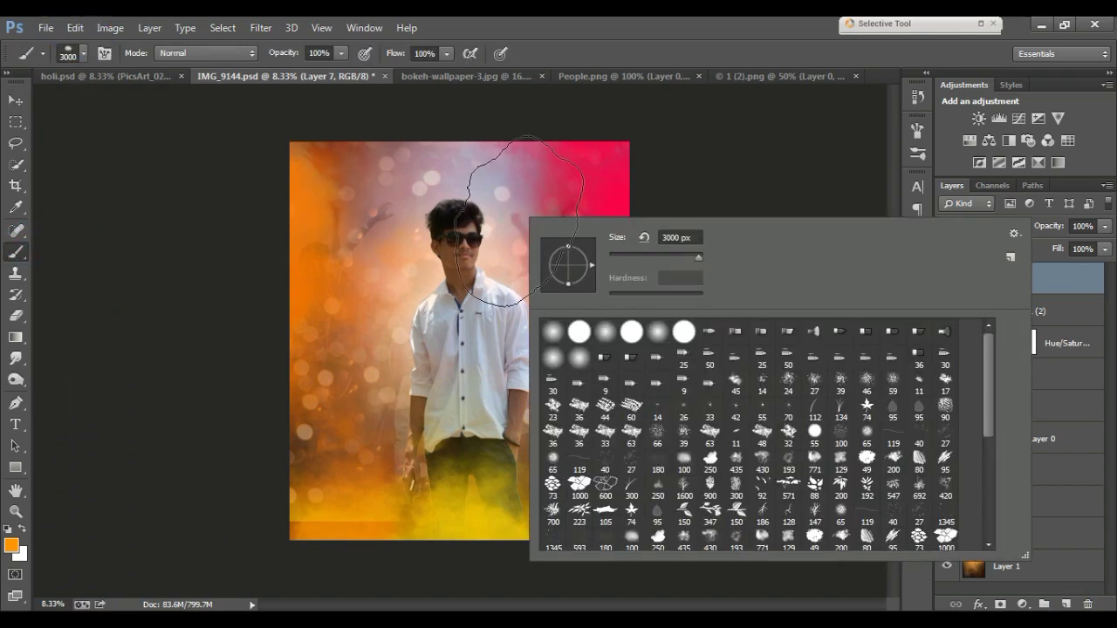
left_click(686, 465)
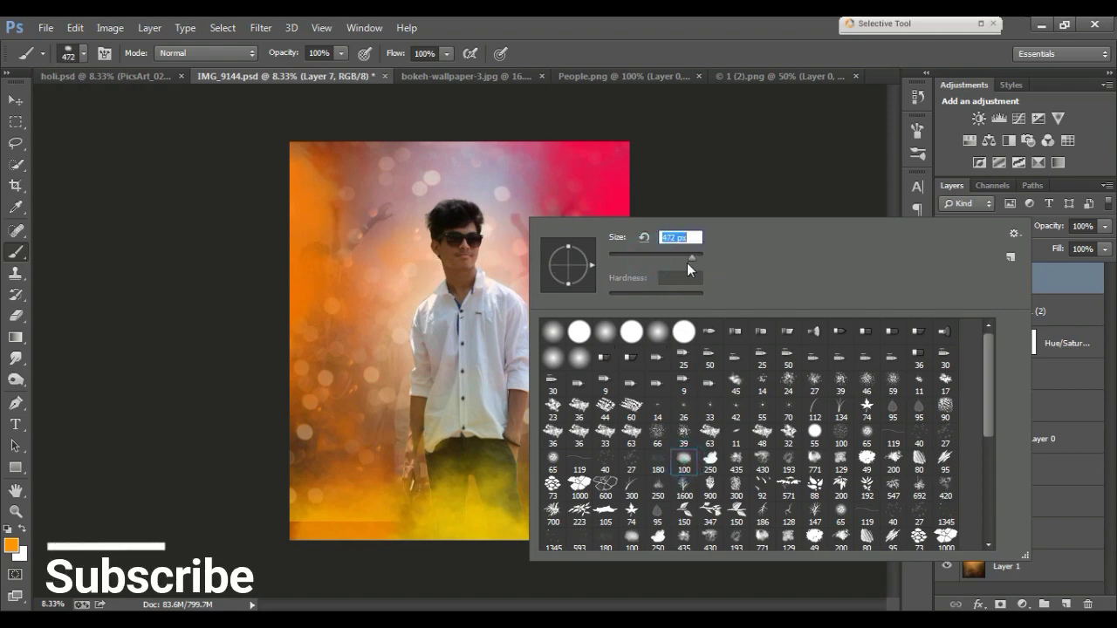
left_click_drag(688, 262, 695, 259)
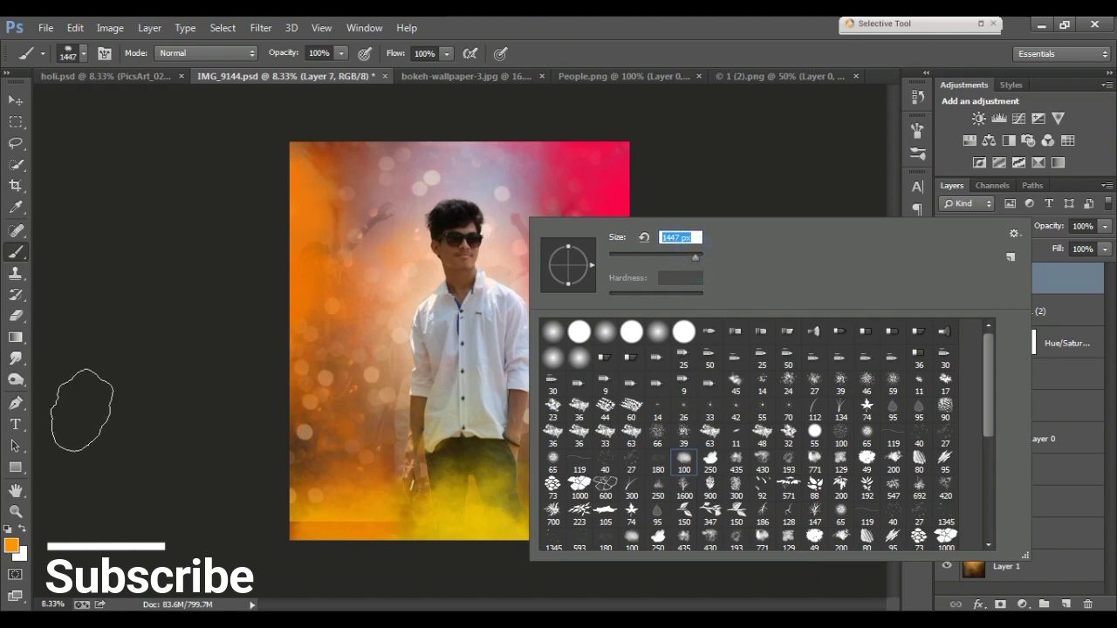
Pick a green foreground colour, test a top-left patch, then undo it
left_click(12, 546)
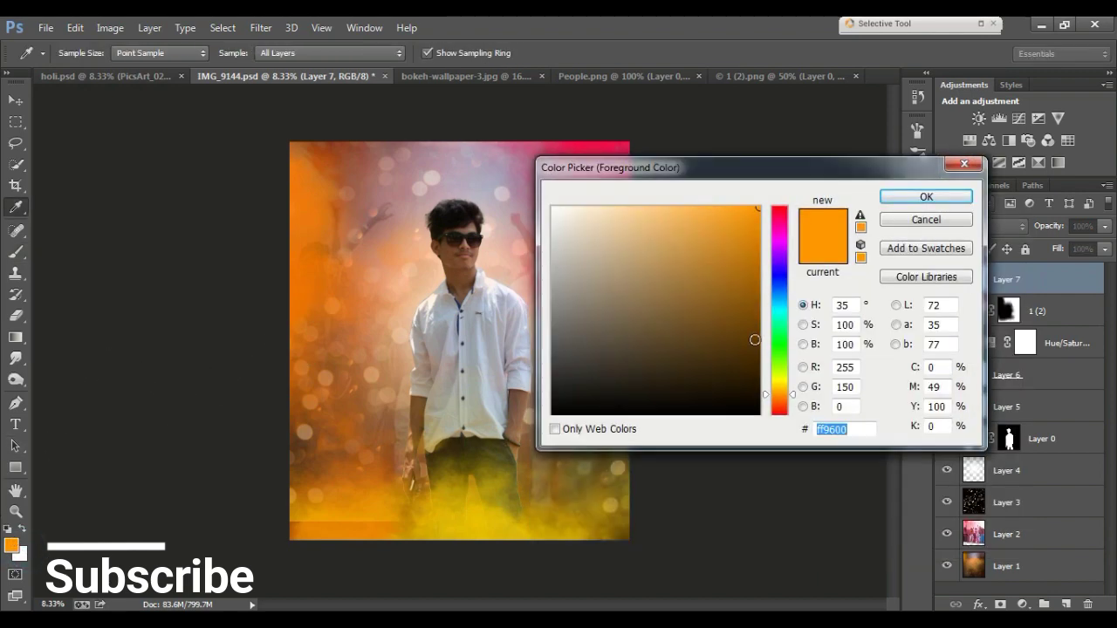
left_click_drag(779, 344, 783, 326)
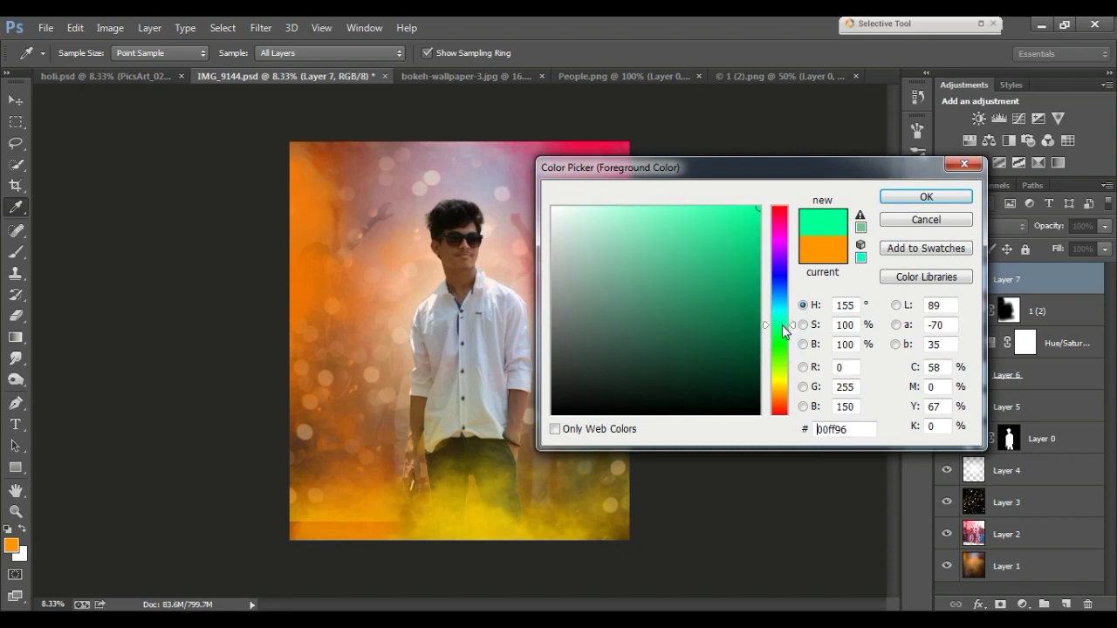
left_click(908, 198)
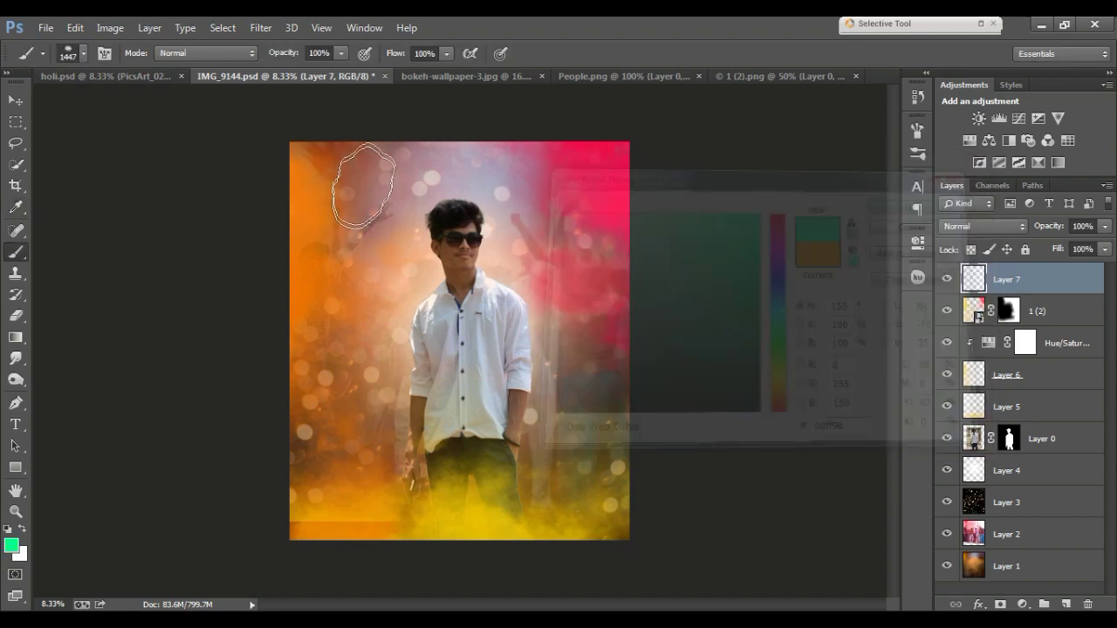
left_click_drag(363, 157, 360, 205)
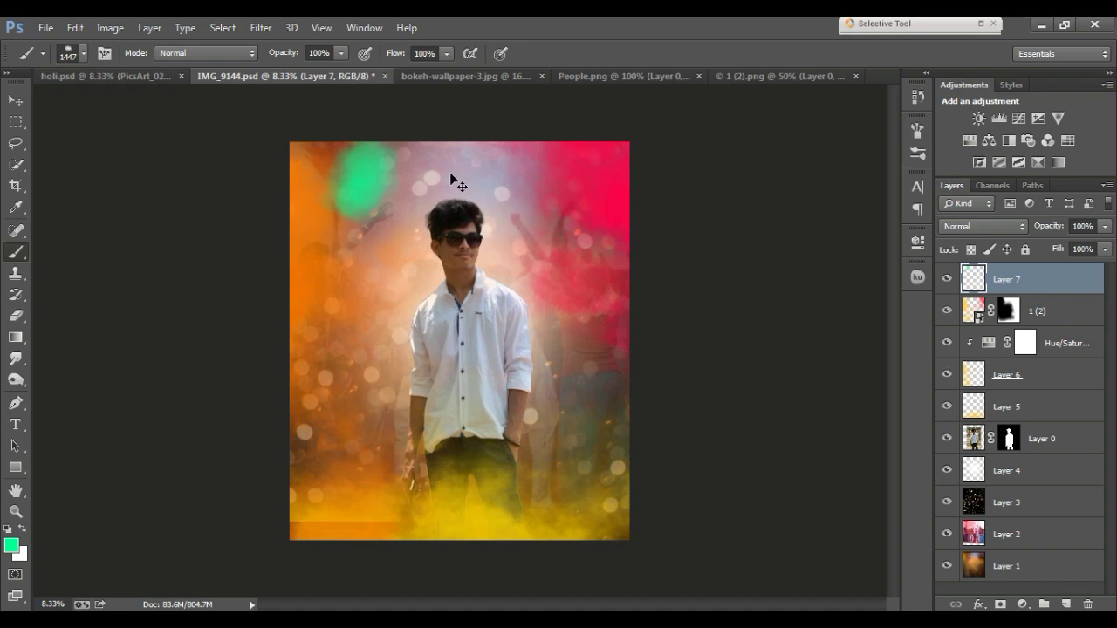
key("ctrl+z")
At 35% opacity and 2300 px, wash teal across the top, top-left and near the head
left_click(340, 53)
left_click_drag(342, 70, 288, 70)
key("bracketright")
key("bracketright")
key("bracketright")
key("bracketright")
key("bracketright")
key("bracketright")
key("bracketright")
key("bracketright")
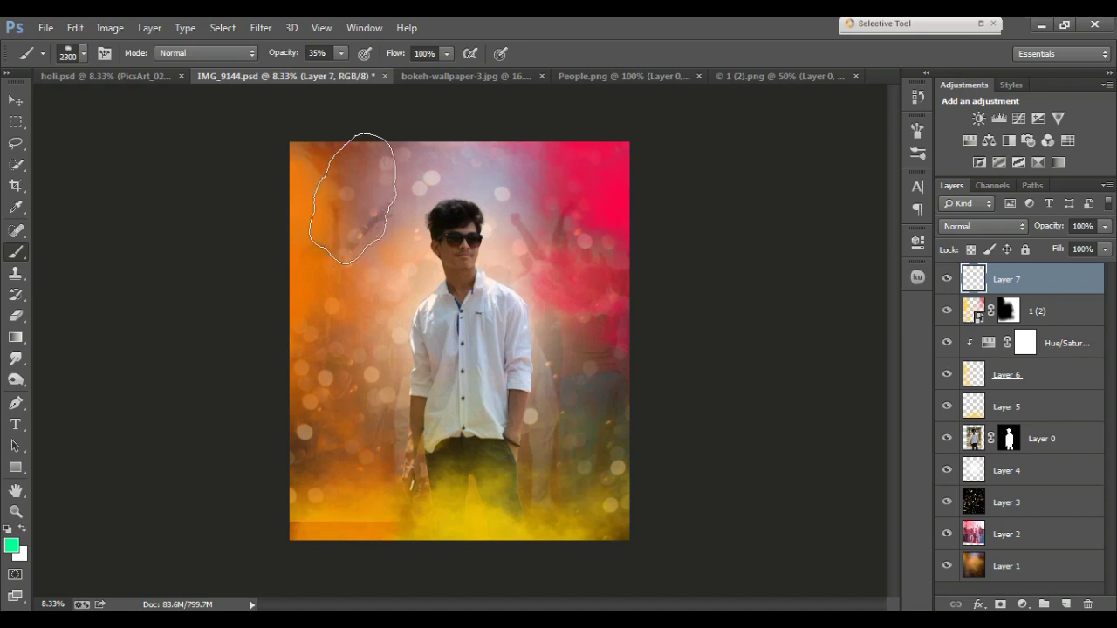
left_click_drag(343, 200, 463, 166)
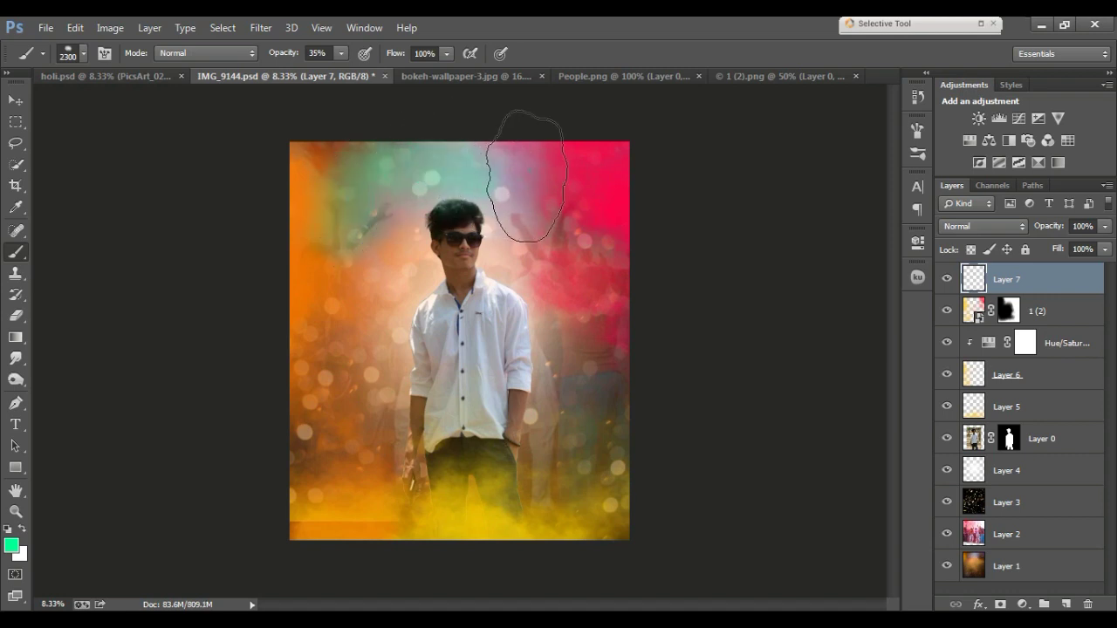
left_click(333, 118)
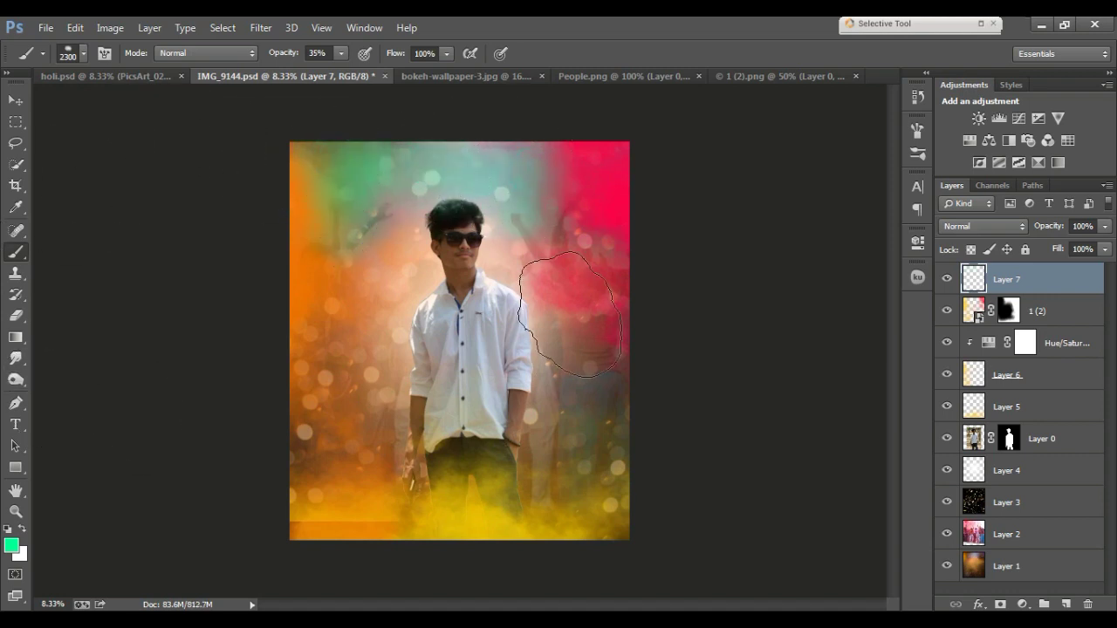
left_click(567, 222)
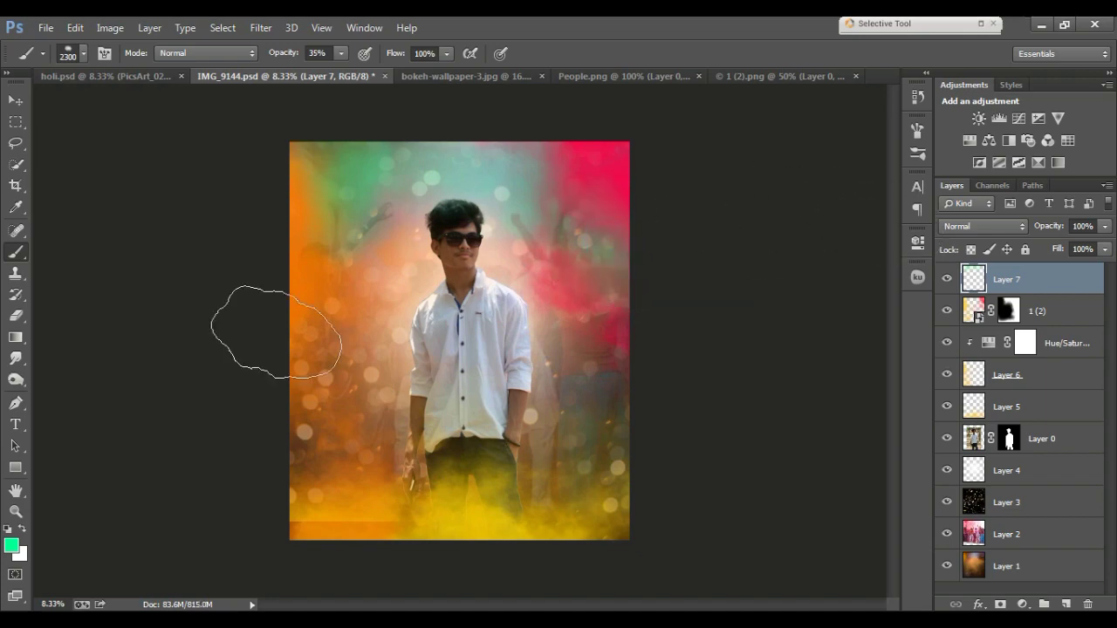
Switch to #72ff00 green and paint soft patches at the top, right side and lower-left
key("i")
left_click(12, 545)
left_click_drag(788, 276, 785, 366)
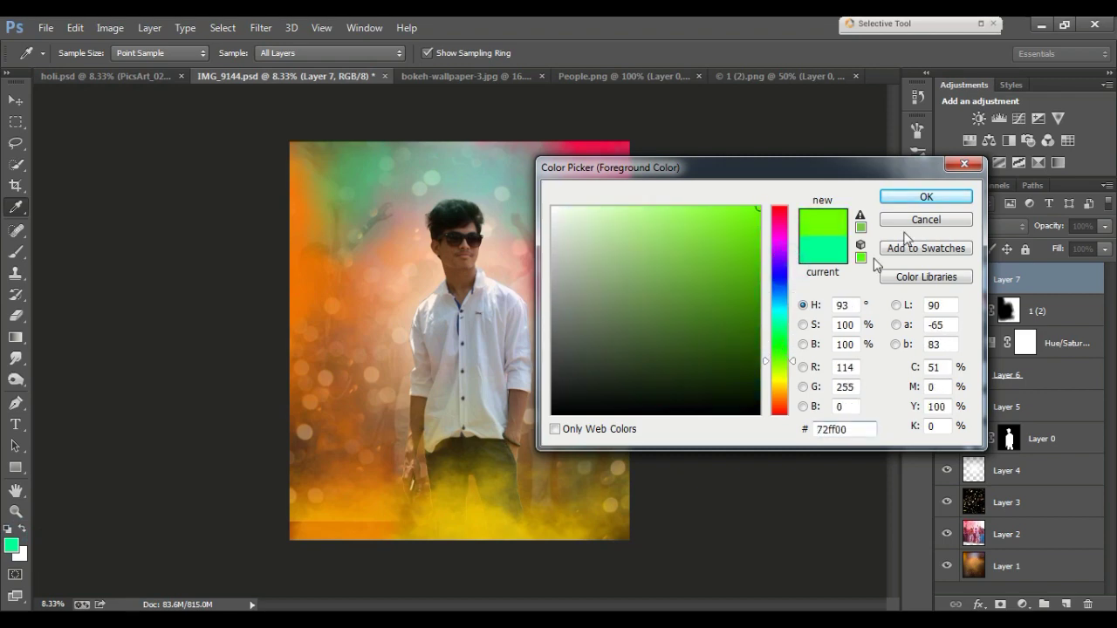
left_click(921, 199)
key("b")
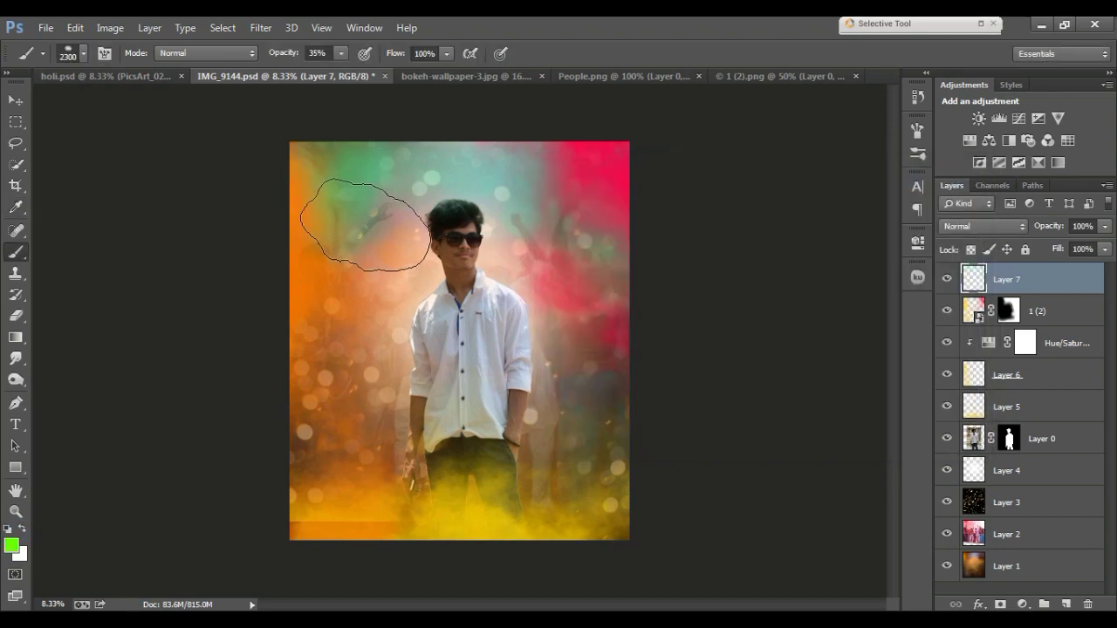
left_click_drag(425, 183, 591, 205)
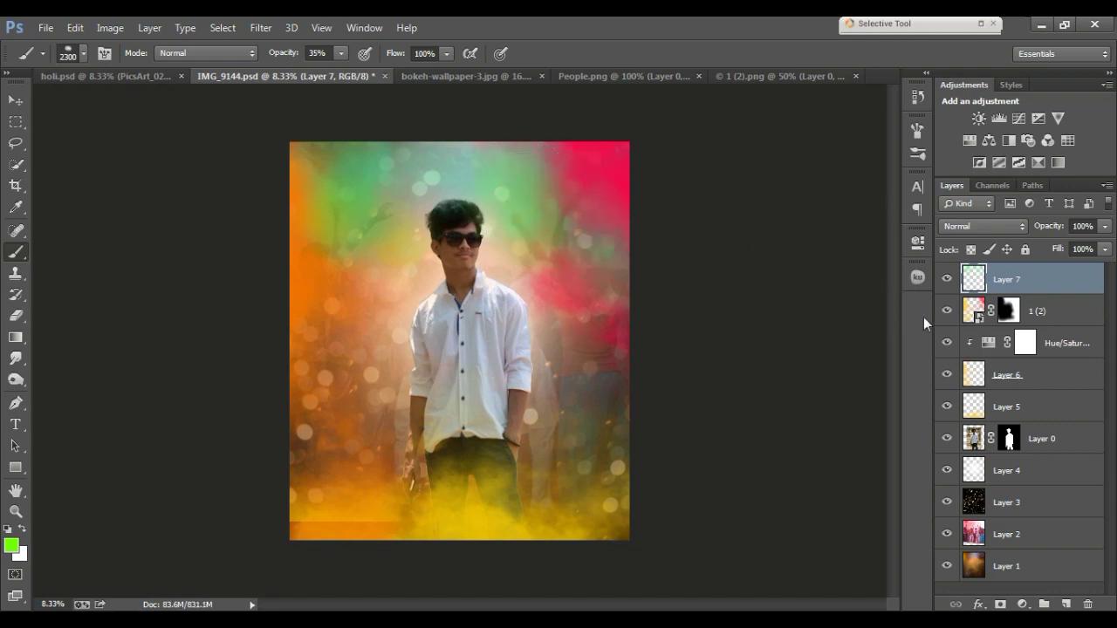
left_click_drag(573, 424, 624, 358)
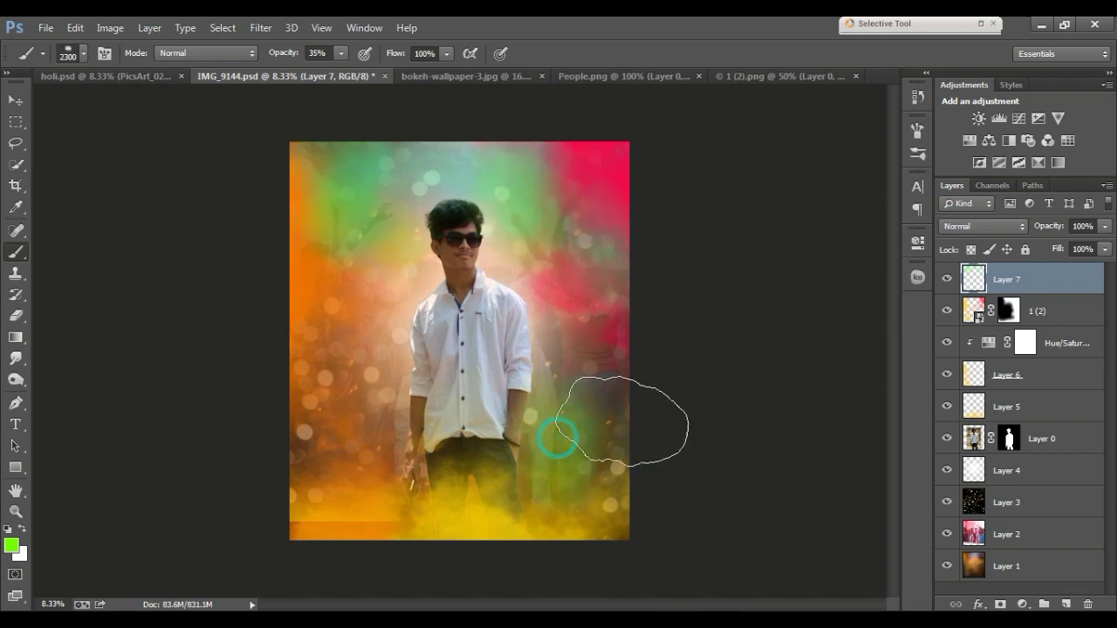
left_click_drag(324, 437, 358, 428)
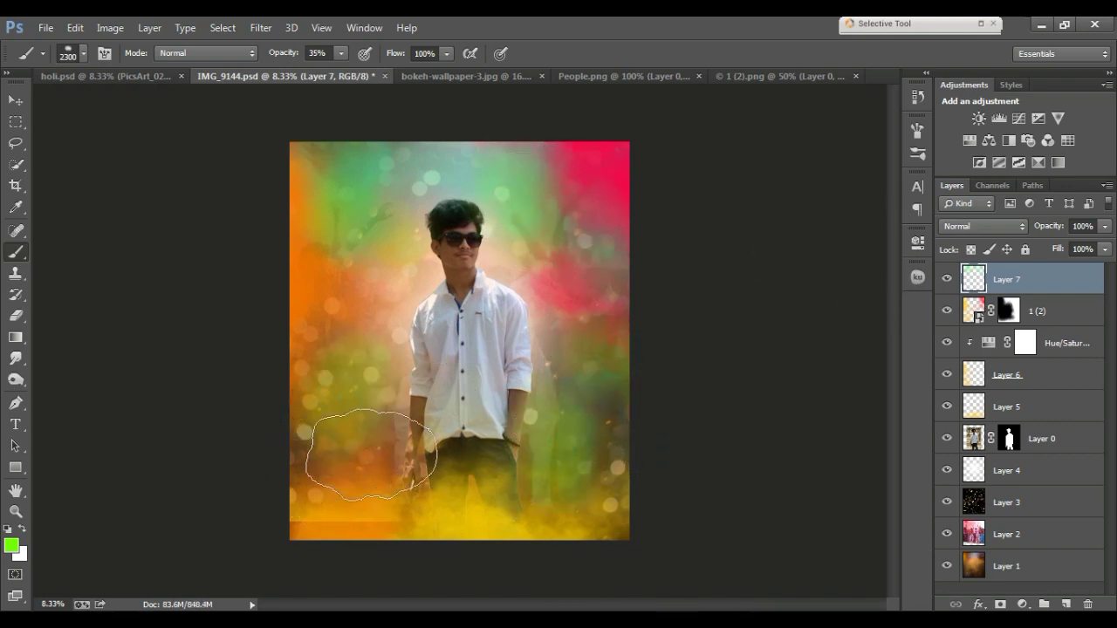
left_click(358, 428)
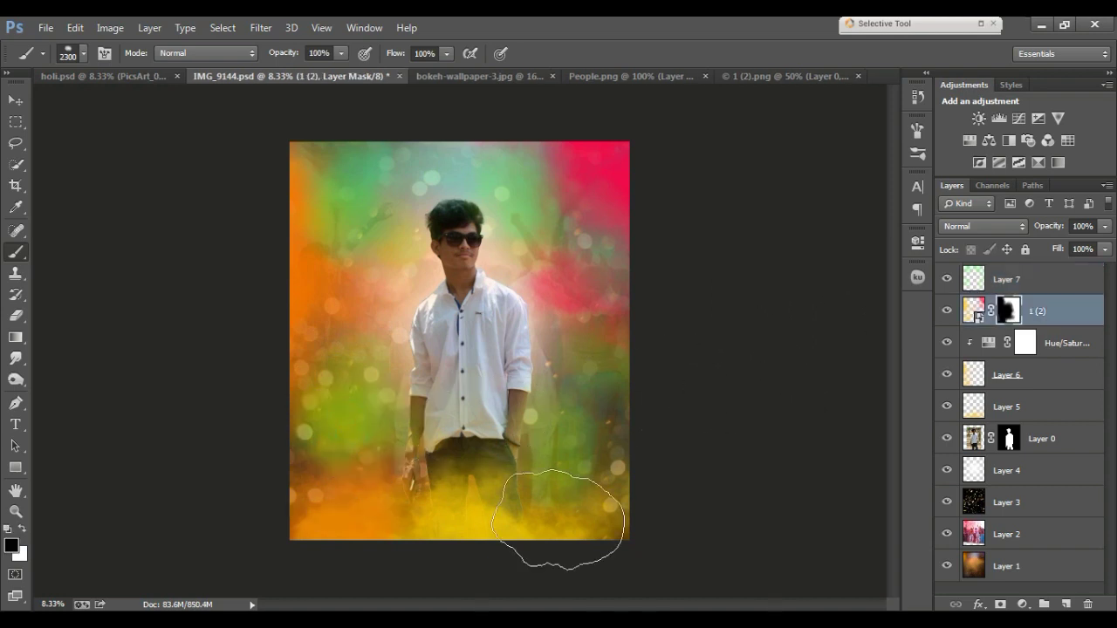
Scale sparkle Layer 3 down to about 87% by 91% and commit
left_click(1032, 495)
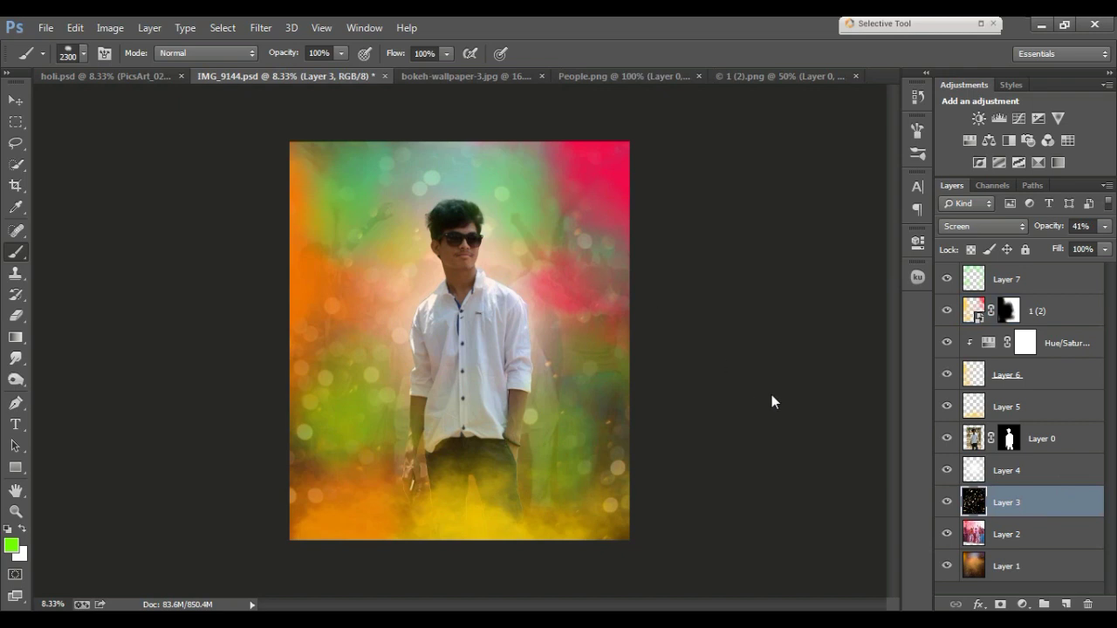
left_click(15, 100)
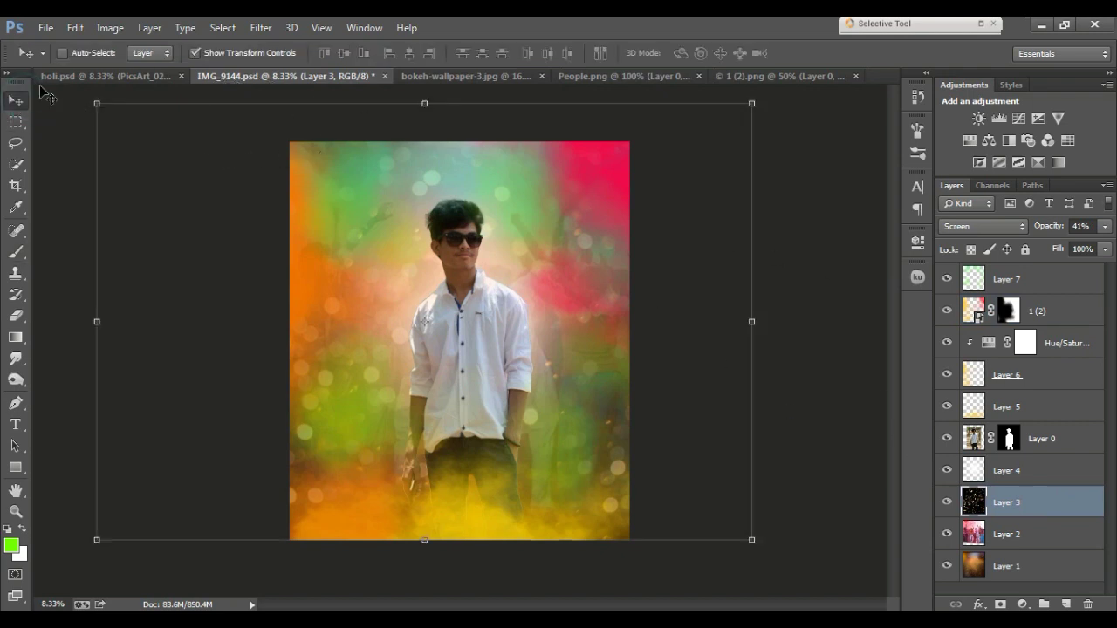
left_click_drag(92, 109, 165, 178)
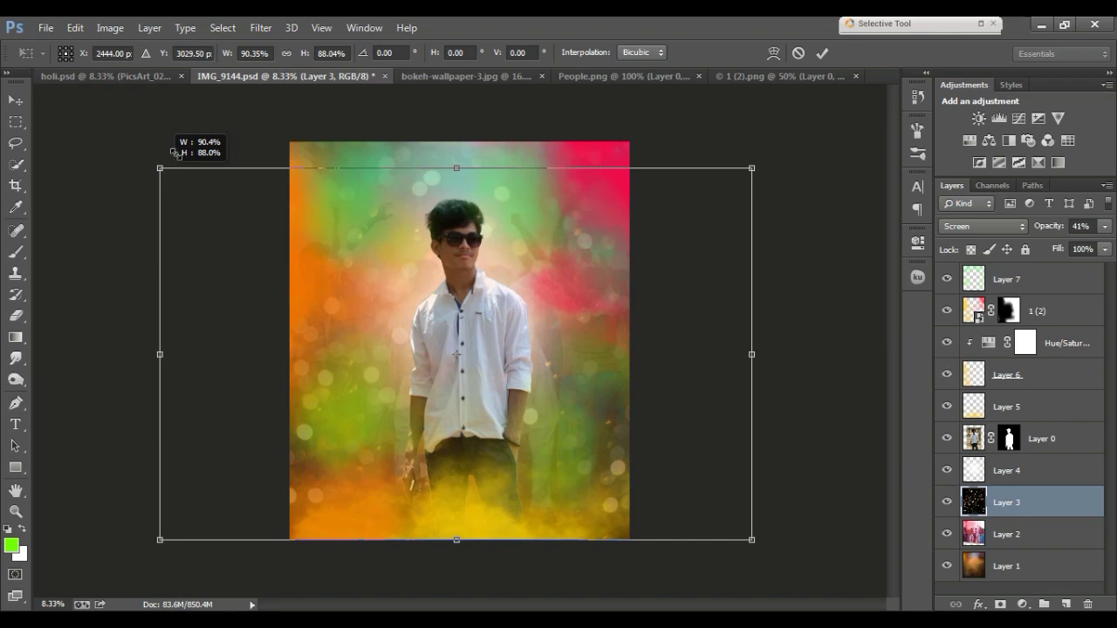
left_click_drag(174, 153, 175, 153)
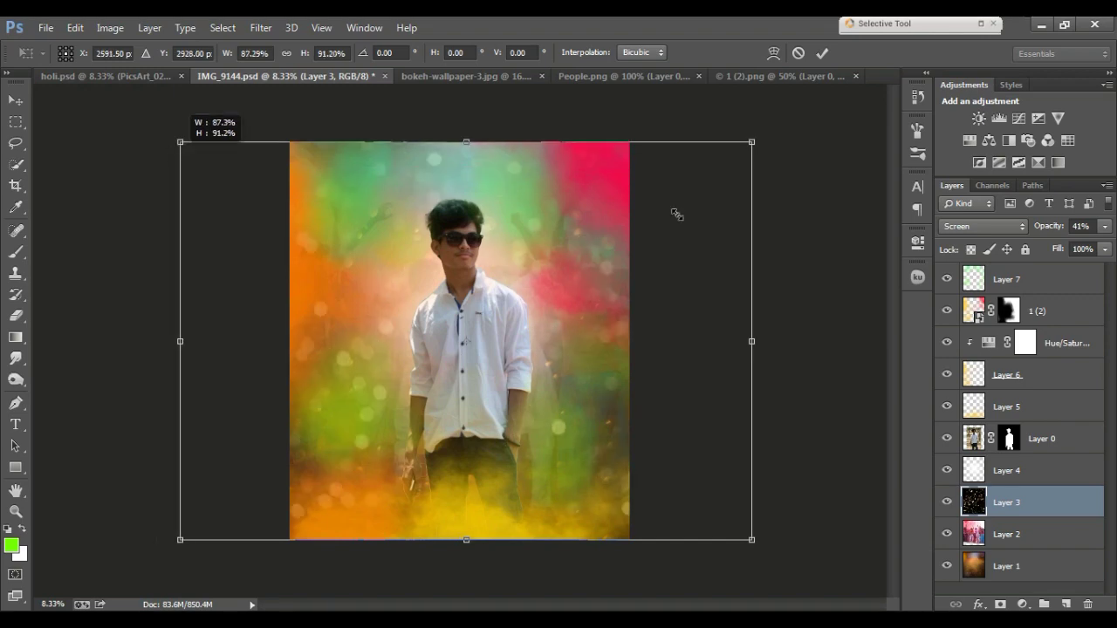
left_click(822, 53)
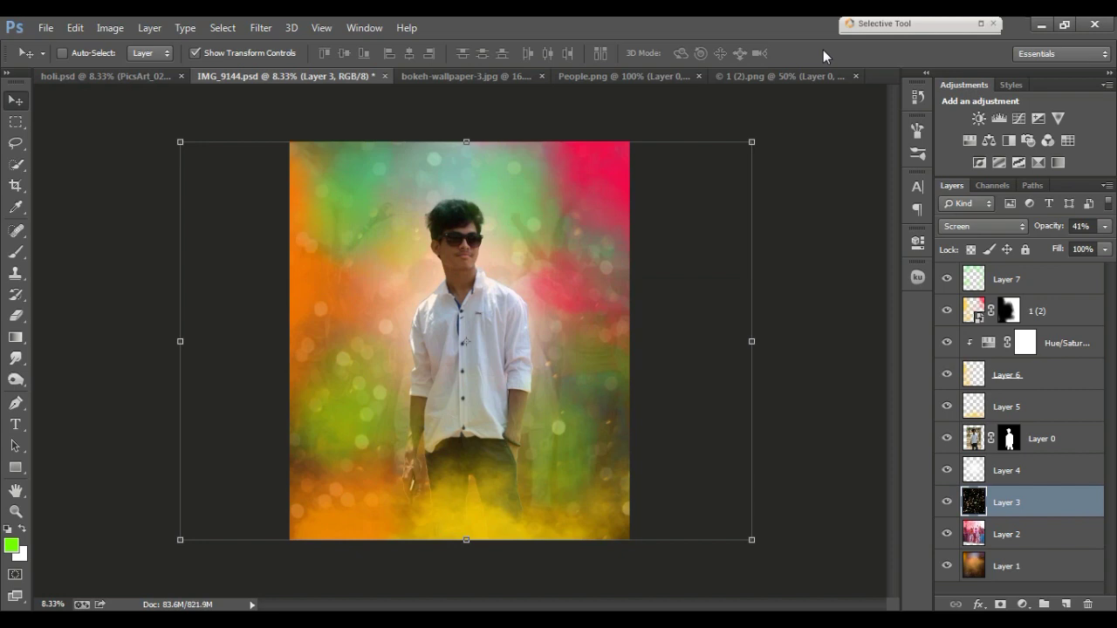
Permanently apply the layer mask on the man's Layer 0
left_click(1010, 438)
right_click(1010, 438)
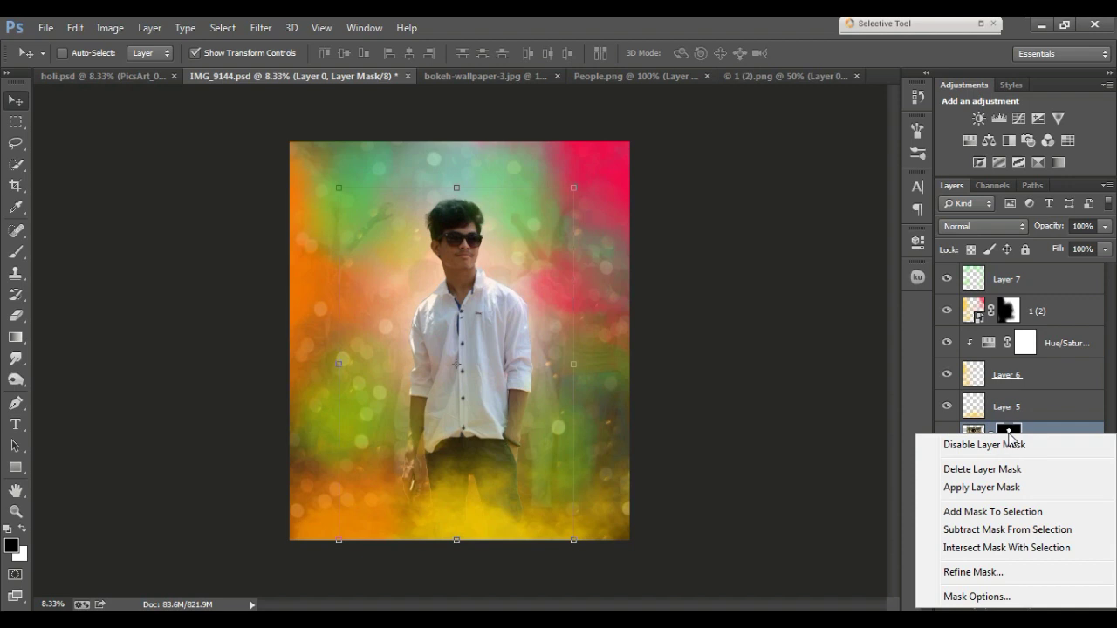
left_click(972, 490)
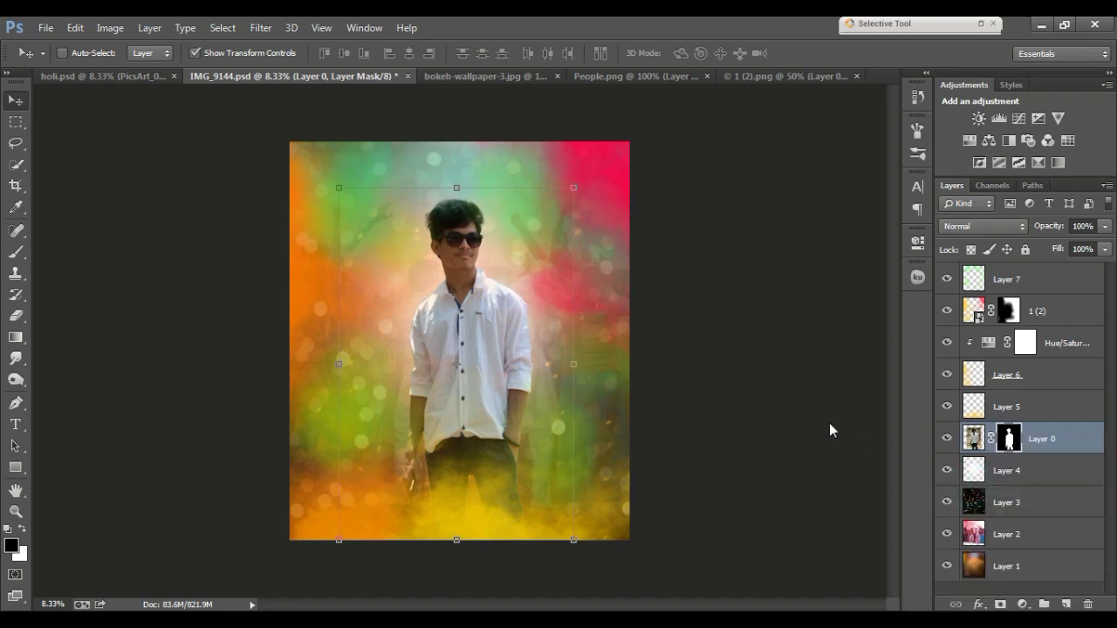
Open the Camera Raw Filter on the man's layer
key("e")
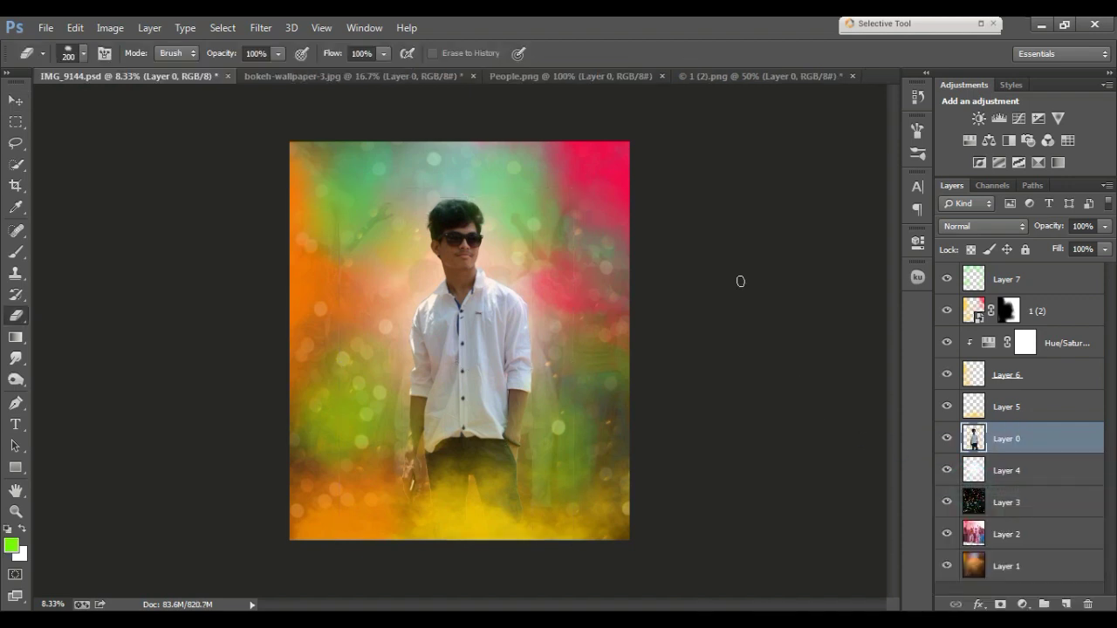
left_click(261, 27)
left_click(295, 123)
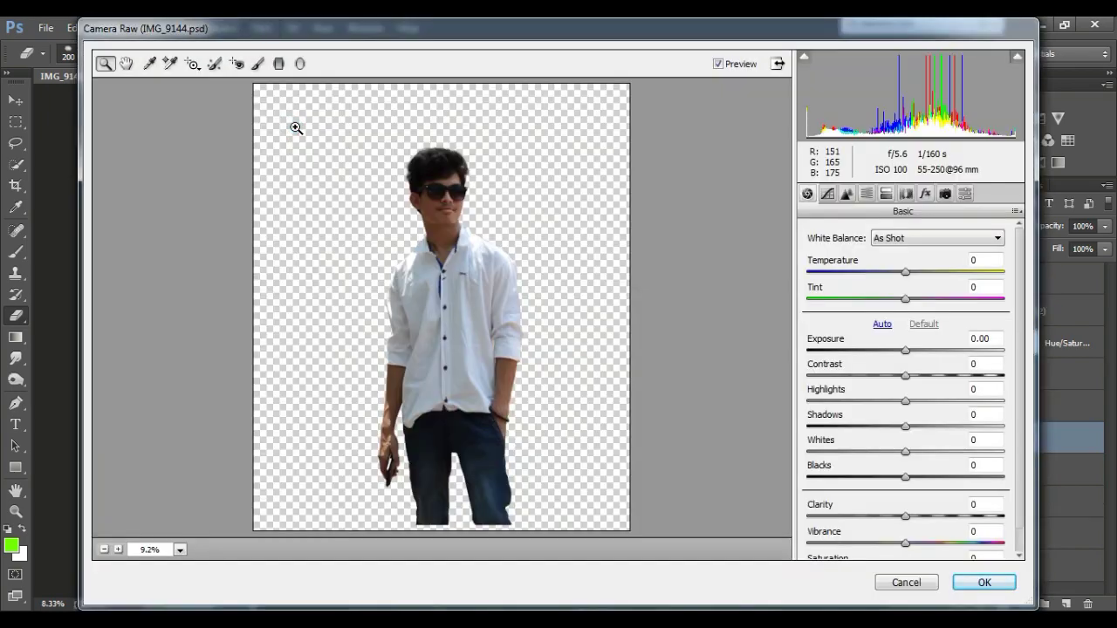
Try lower contrast and raised shadows, then reset the Basic tone settings
left_click_drag(905, 377, 869, 377)
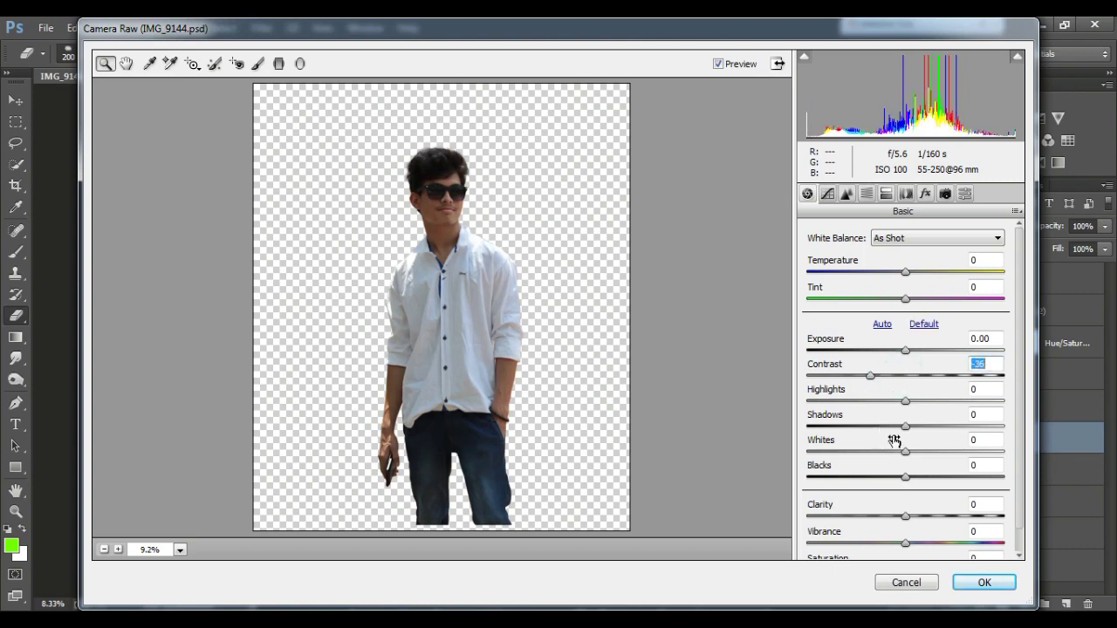
left_click_drag(908, 427, 888, 426)
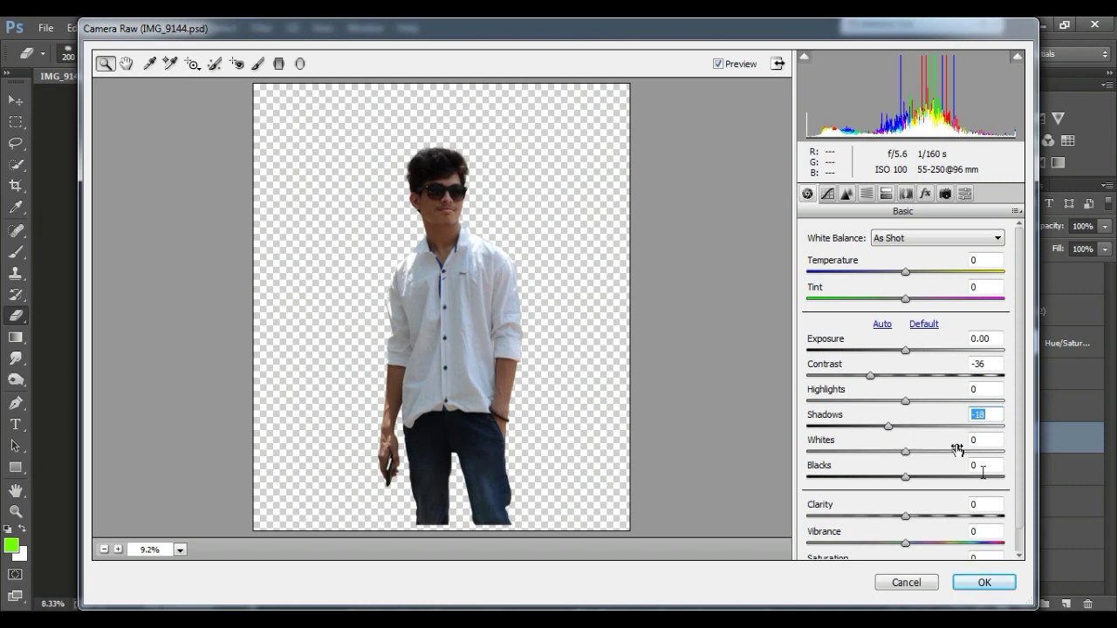
left_click(923, 324)
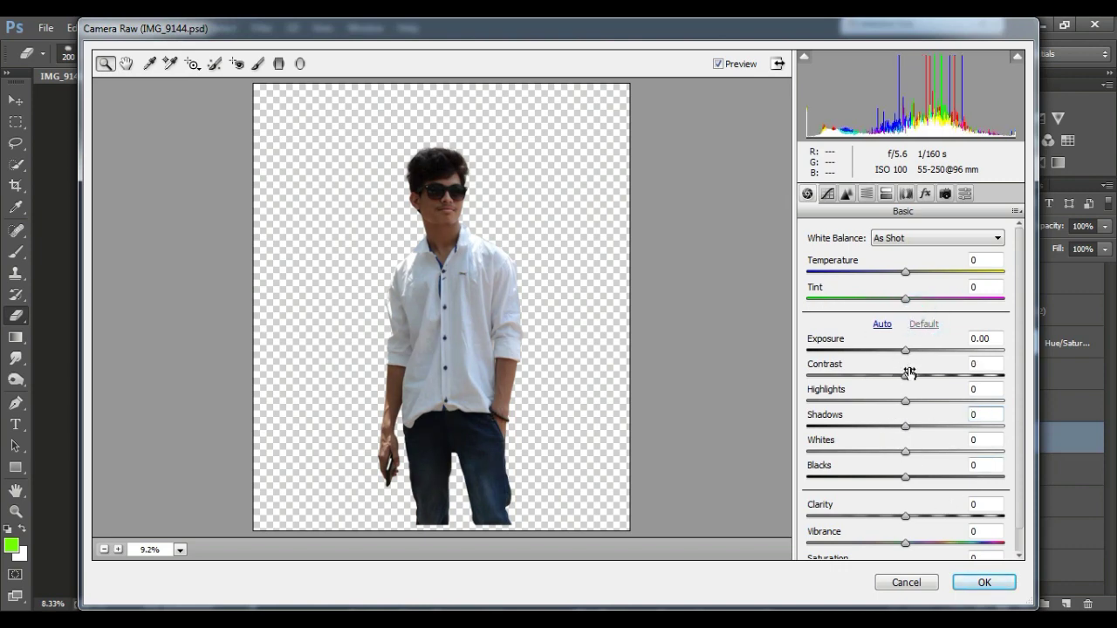
Set Contrast -23, Shadows +38, Whites +42, Blacks +100 and Vibrance +22
left_click_drag(905, 377, 883, 379)
mouse_move(905, 453)
left_mouse_down()
mouse_move(972, 452)
mouse_move(952, 452)
left_mouse_up()
left_click(904, 491)
left_click_drag(972, 471, 1028, 487)
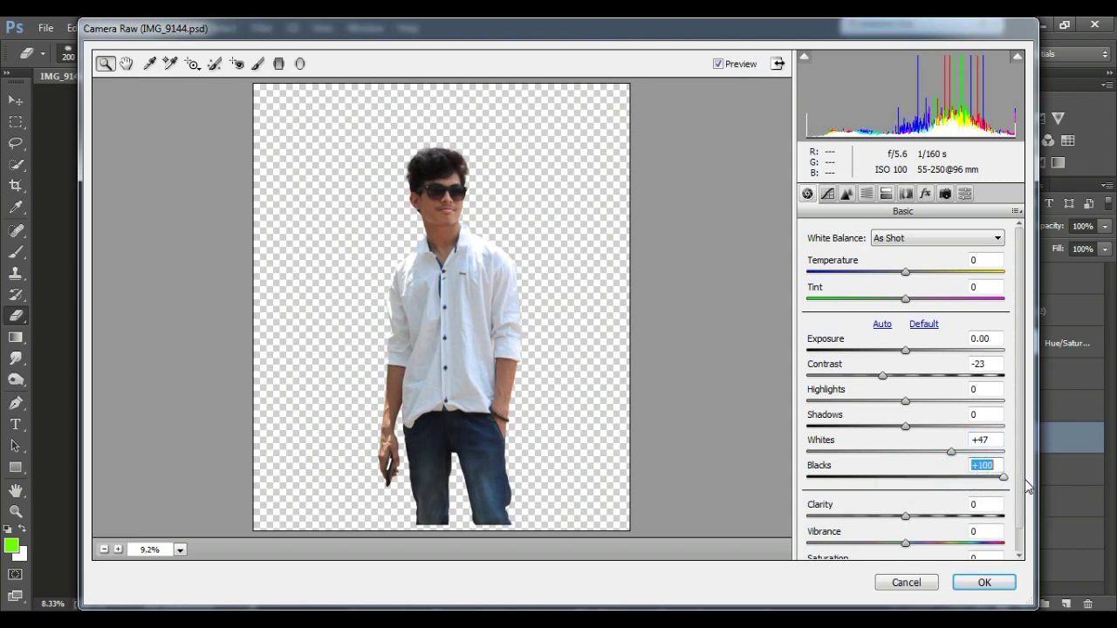
left_click_drag(948, 453, 946, 463)
left_click_drag(906, 426, 928, 427)
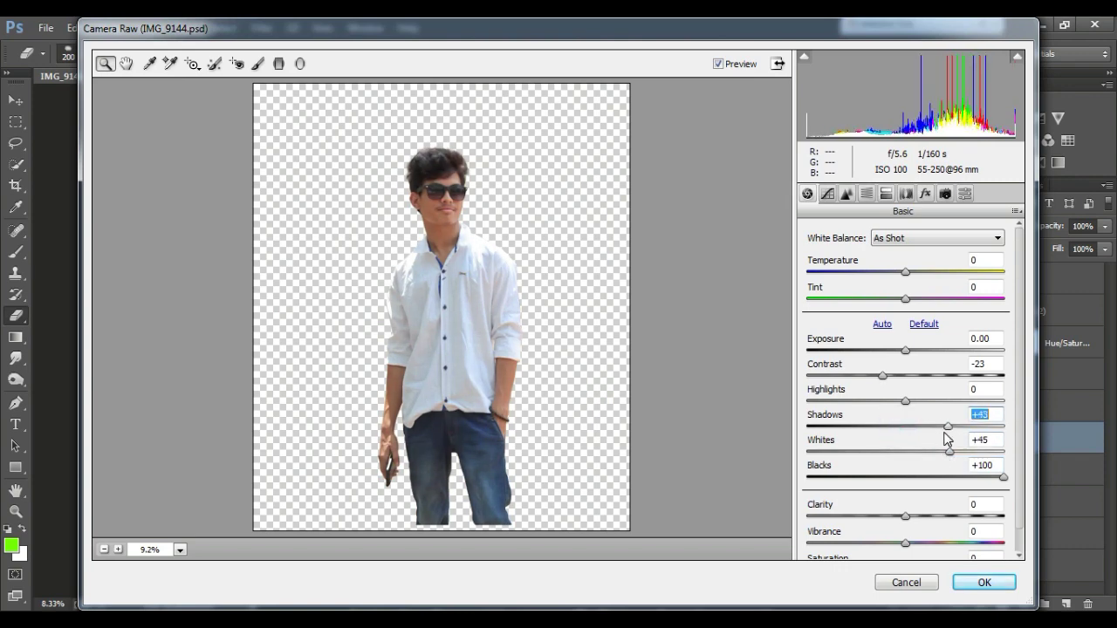
mouse_move(950, 452)
left_mouse_down()
mouse_move(965, 454)
mouse_move(948, 453)
mouse_move(935, 428)
mouse_move(960, 426)
mouse_move(944, 426)
mouse_move(948, 400)
mouse_move(925, 403)
left_mouse_up()
mouse_move(905, 544)
left_mouse_down()
mouse_move(927, 543)
mouse_move(918, 518)
left_mouse_up()
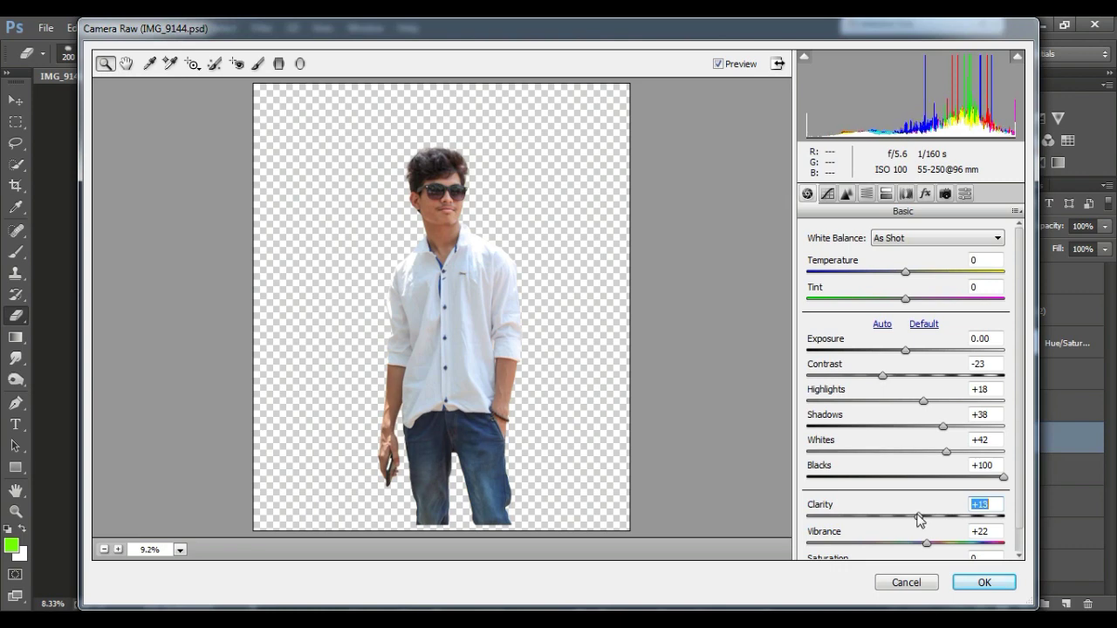
left_click(864, 194)
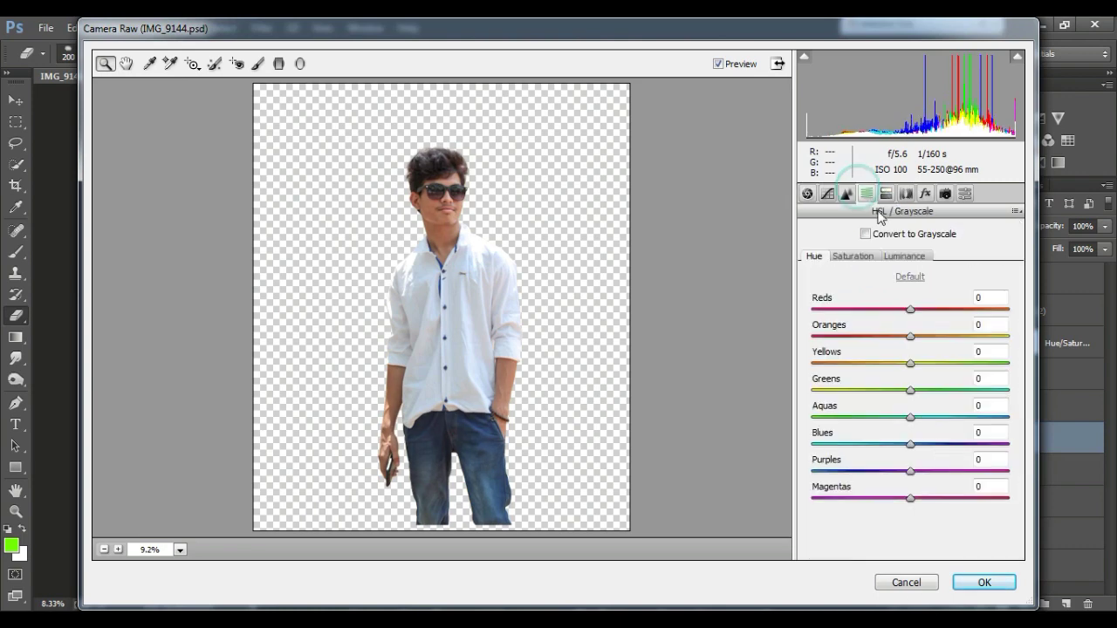
Raise Luminance for reds to +40 and oranges to +23, and desaturate oranges to -3
key("ctrl+plus")
left_click(891, 257)
left_click_drag(910, 337, 942, 337)
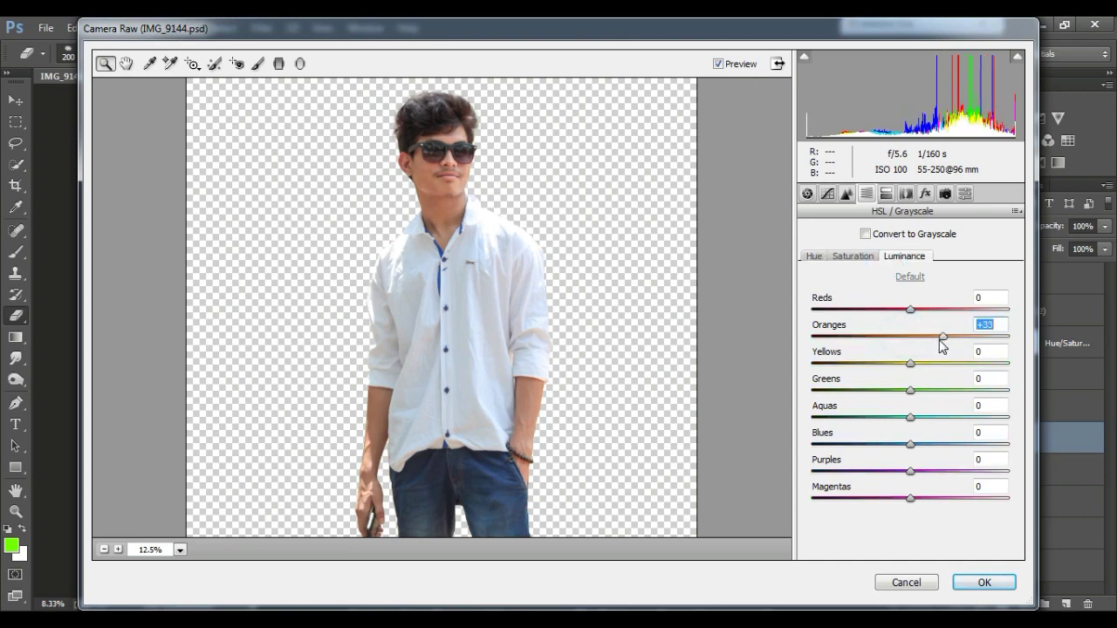
left_click_drag(941, 346, 932, 347)
left_click_drag(911, 310, 949, 317)
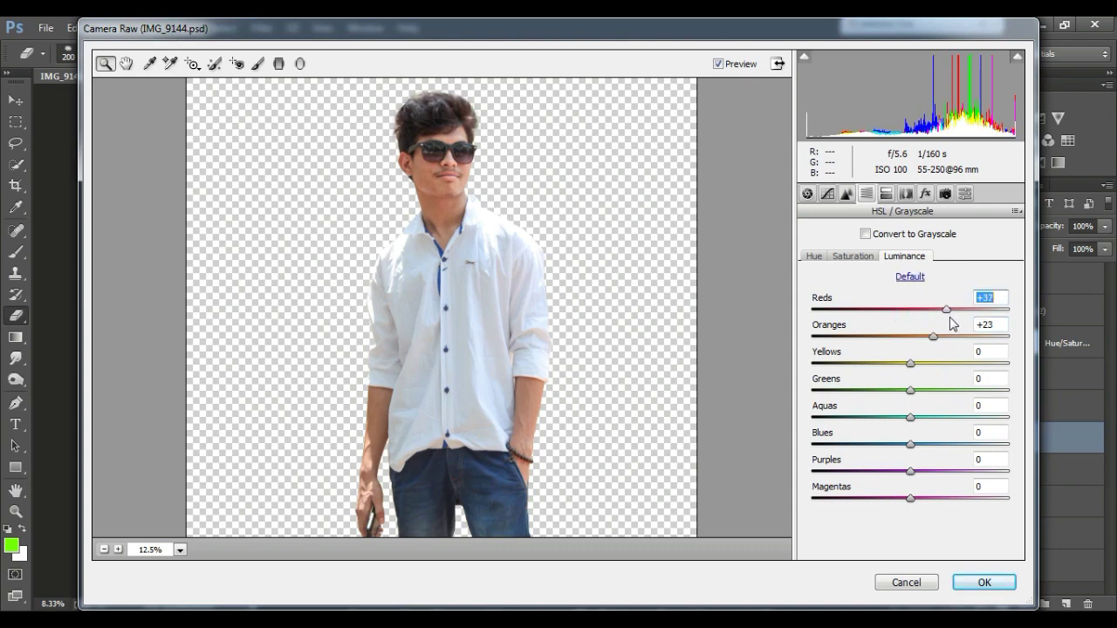
left_click(853, 255)
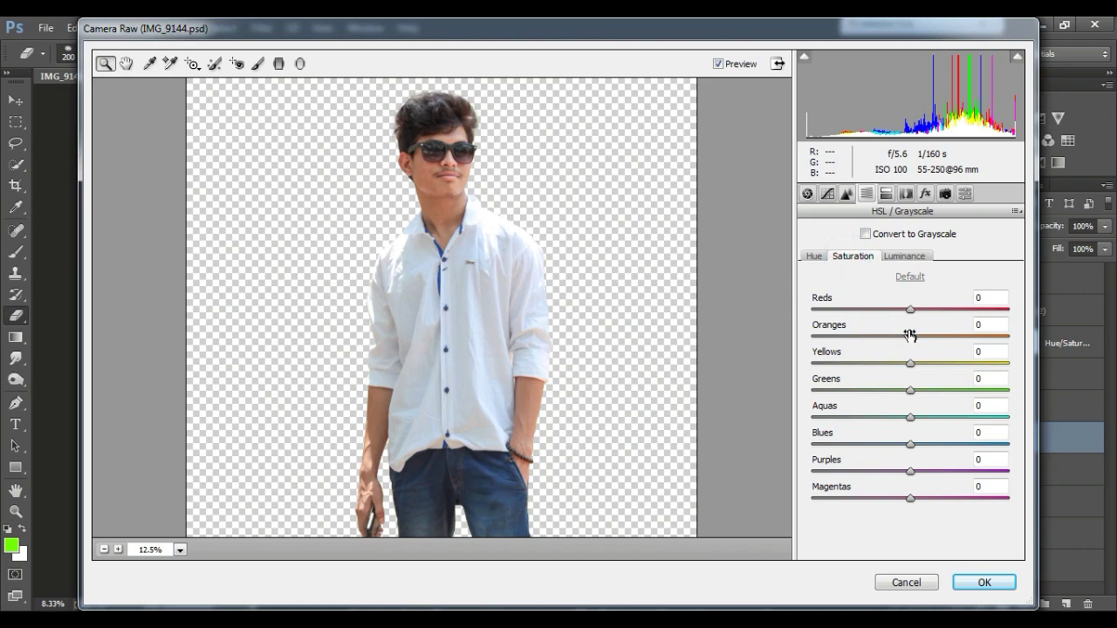
mouse_move(914, 340)
left_mouse_down()
mouse_move(938, 341)
mouse_move(913, 344)
mouse_move(901, 311)
left_mouse_up()
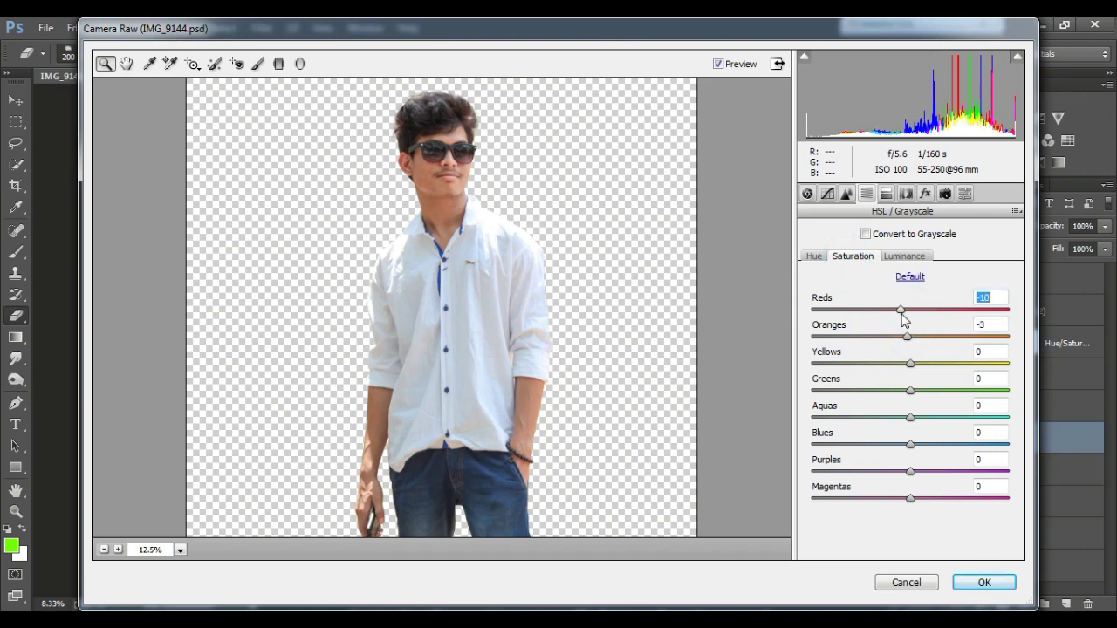
Shift the Reds hue to +35 with oranges nudged, and apply the filter
left_click(813, 256)
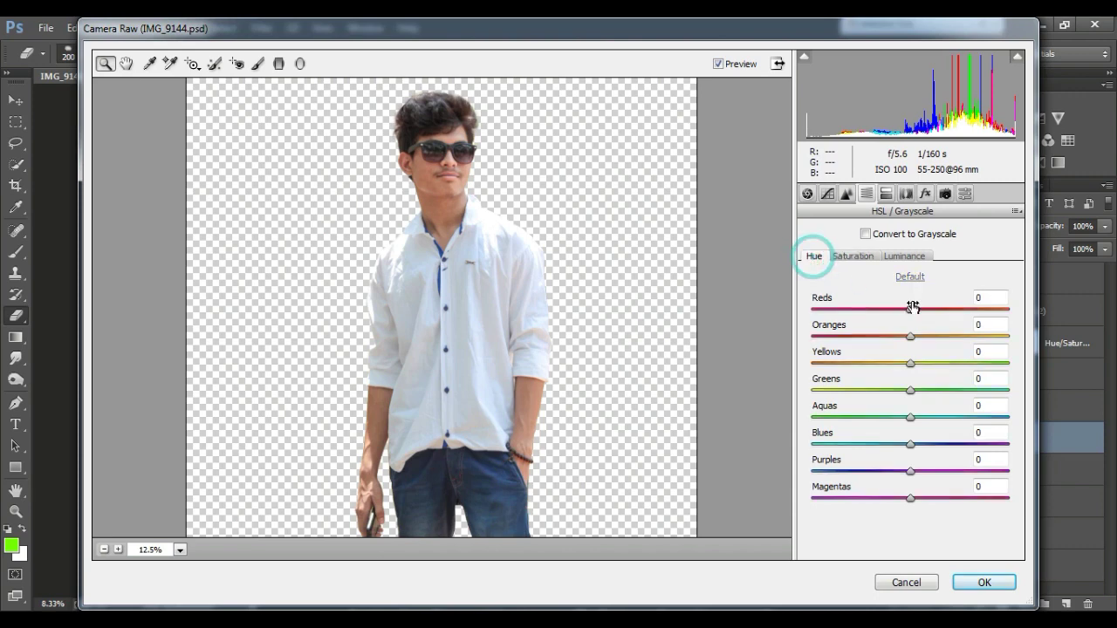
mouse_move(922, 313)
left_mouse_down()
mouse_move(950, 313)
mouse_move(962, 340)
mouse_move(920, 346)
left_mouse_up()
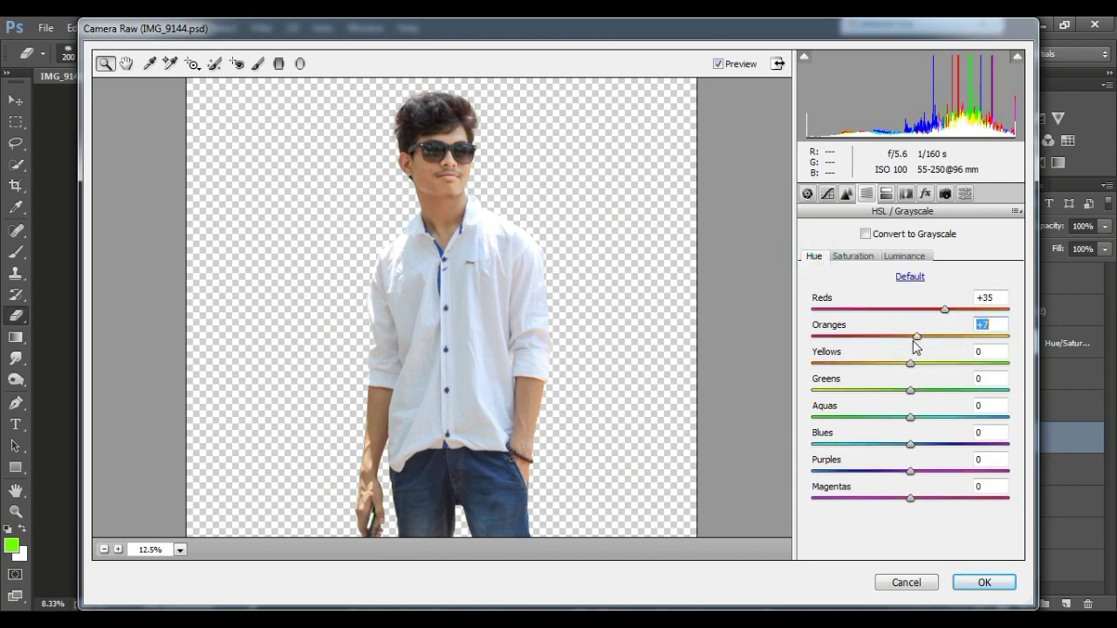
left_click(964, 591)
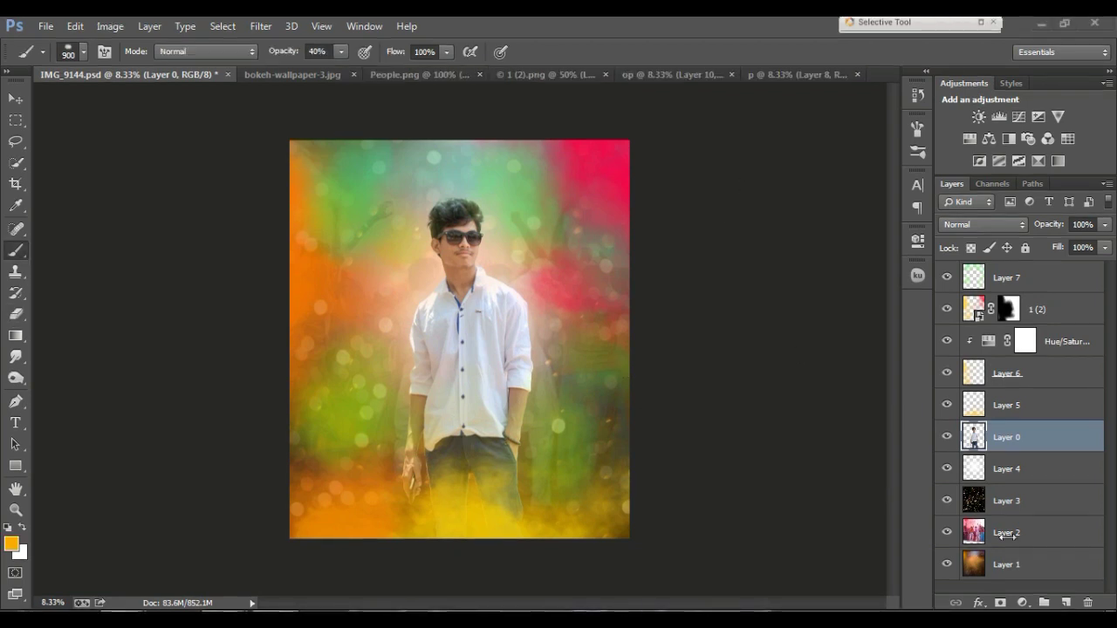
Add empty Layer 8 above the man's layer, zooming in and back out to check
left_click(1067, 603)
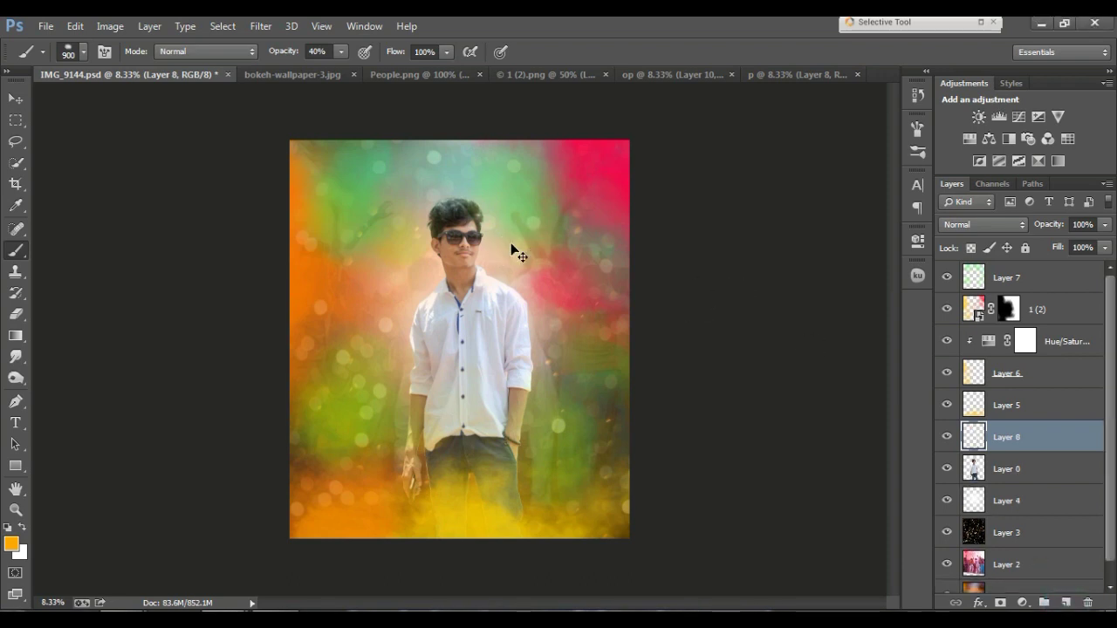
key("ctrl+plus")
key("ctrl+plus")
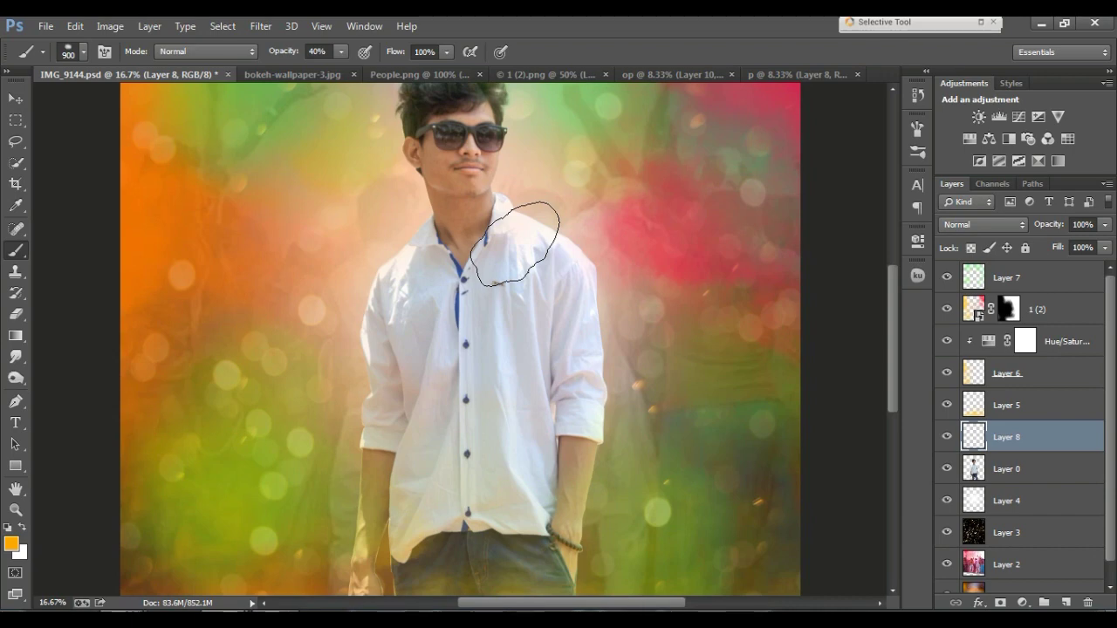
key("ctrl+minus")
key("ctrl+minus")
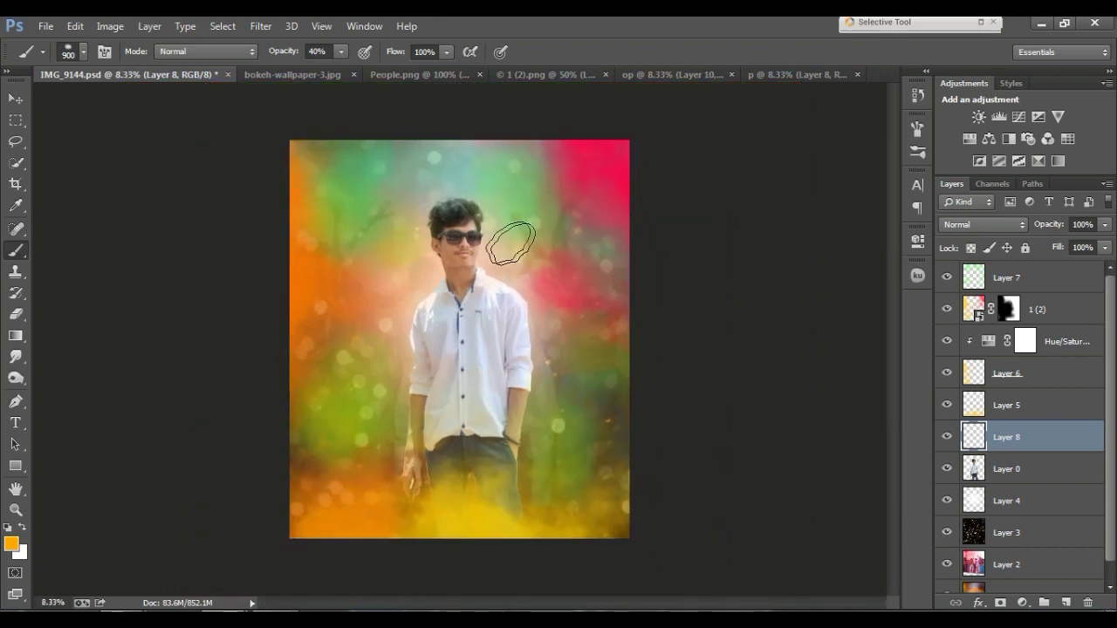
left_click(16, 205)
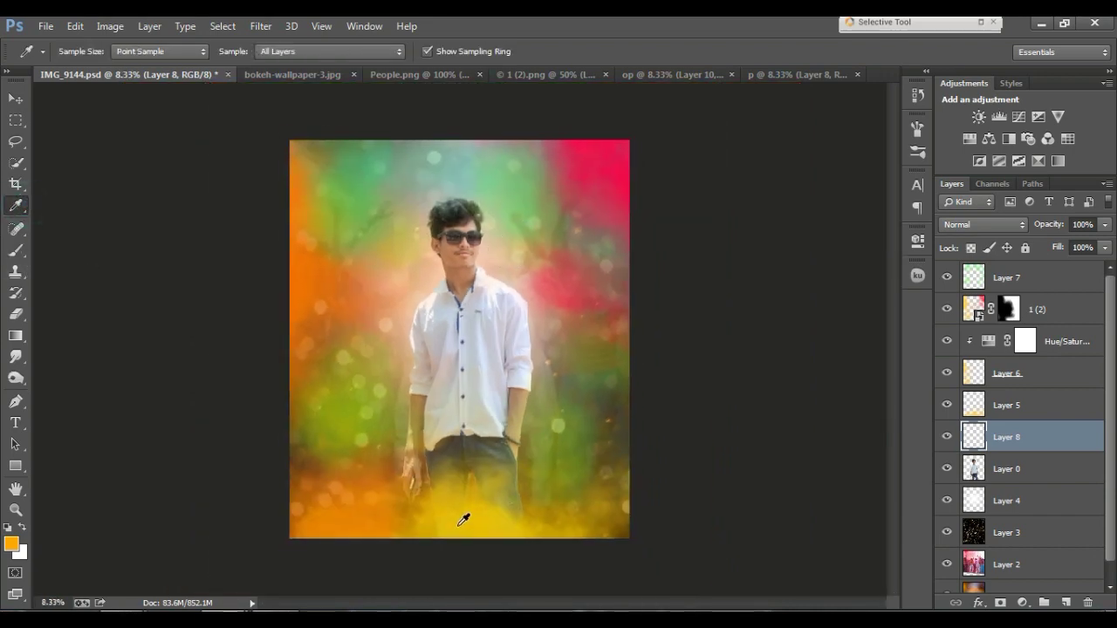
Sample the yellow powder colour (#ffd100) and set a 400 px brush at 79% opacity
left_click(476, 513)
left_click(16, 249)
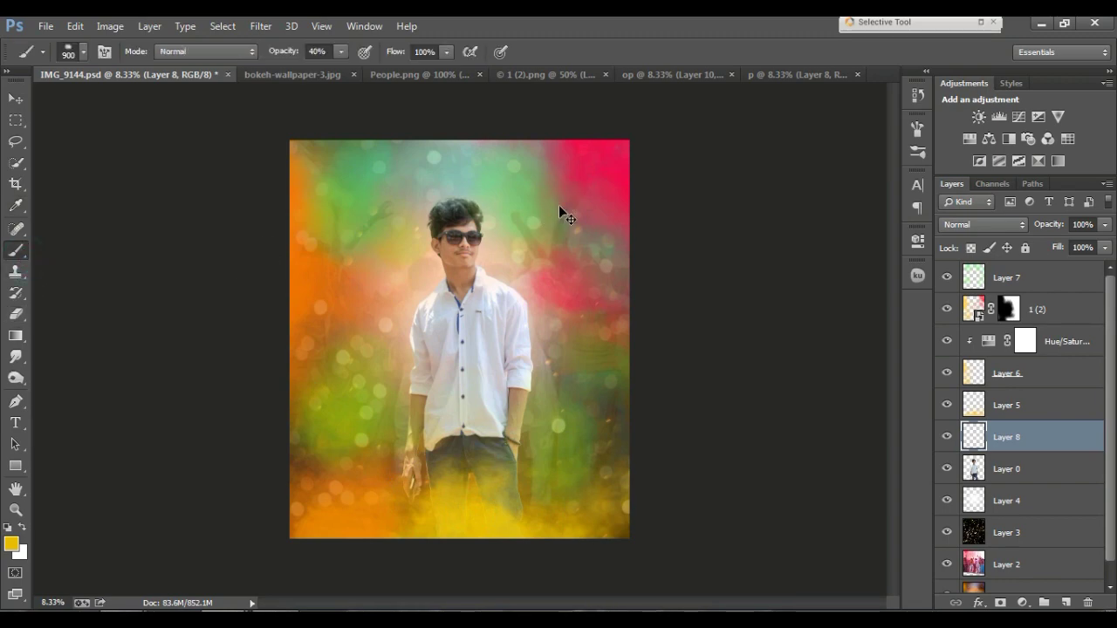
key("ctrl+plus")
key("ctrl+plus")
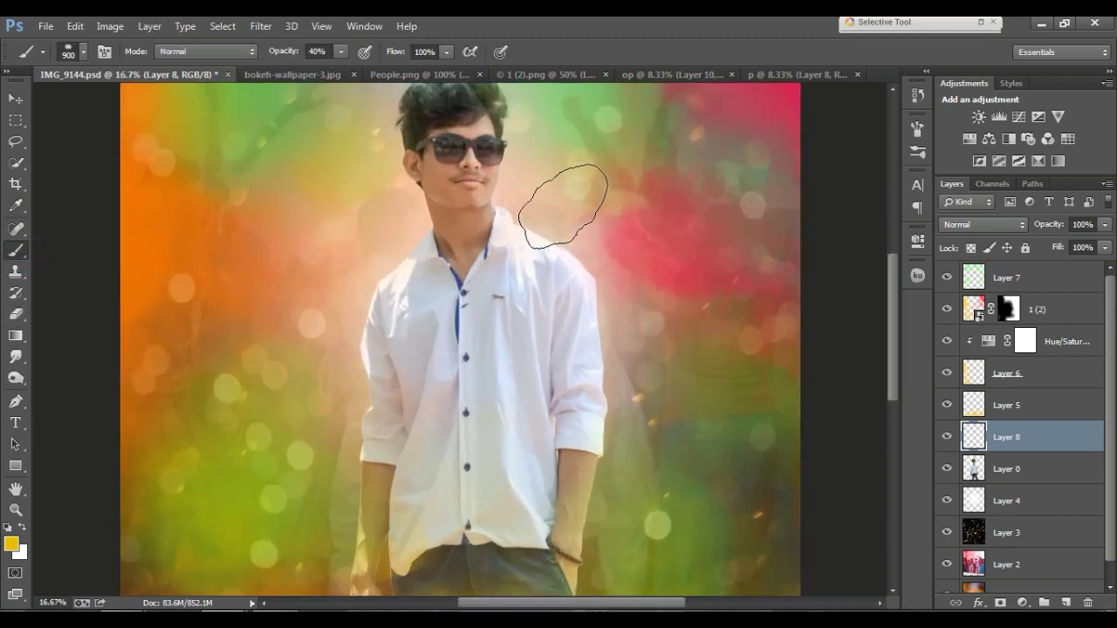
key("ctrl+plus")
right_click(486, 200)
key("Return")
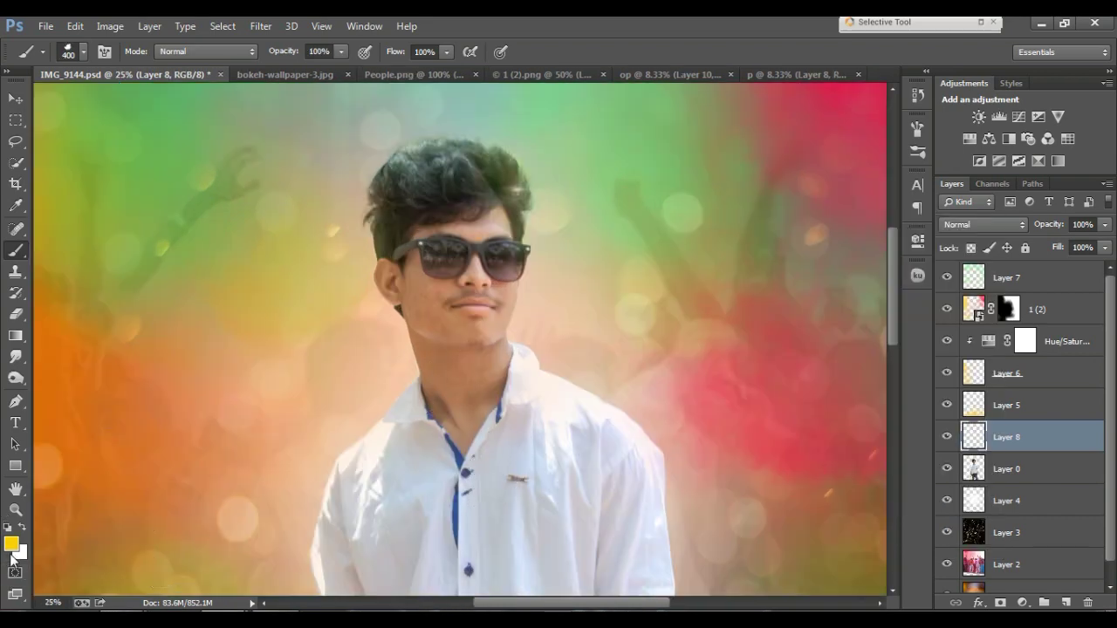
left_click(11, 546)
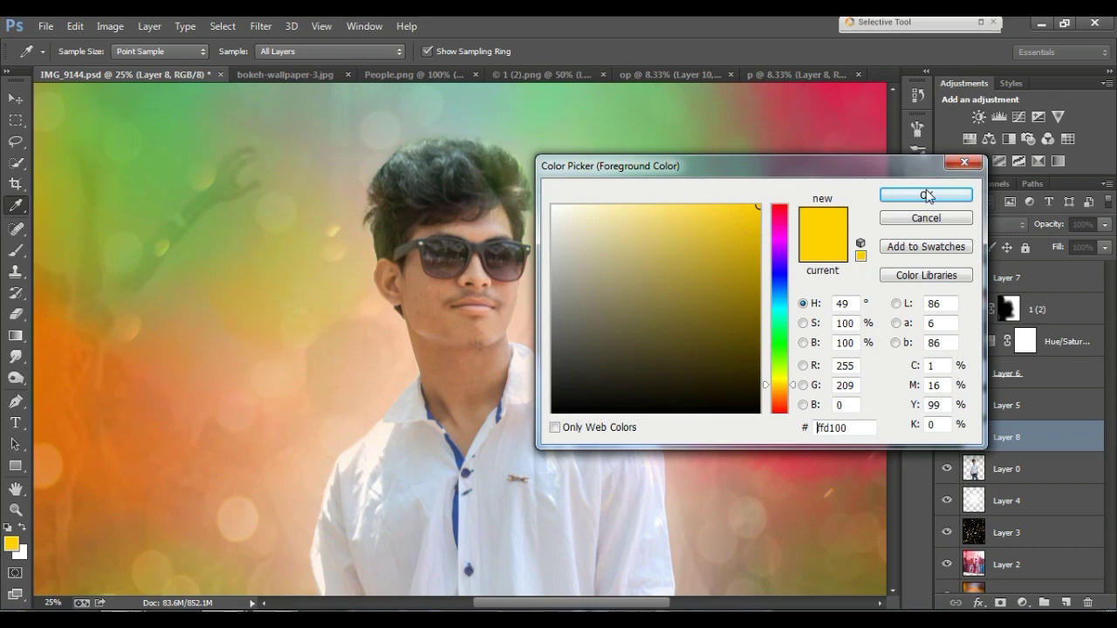
left_click(926, 195)
left_click(341, 51)
left_click(324, 71)
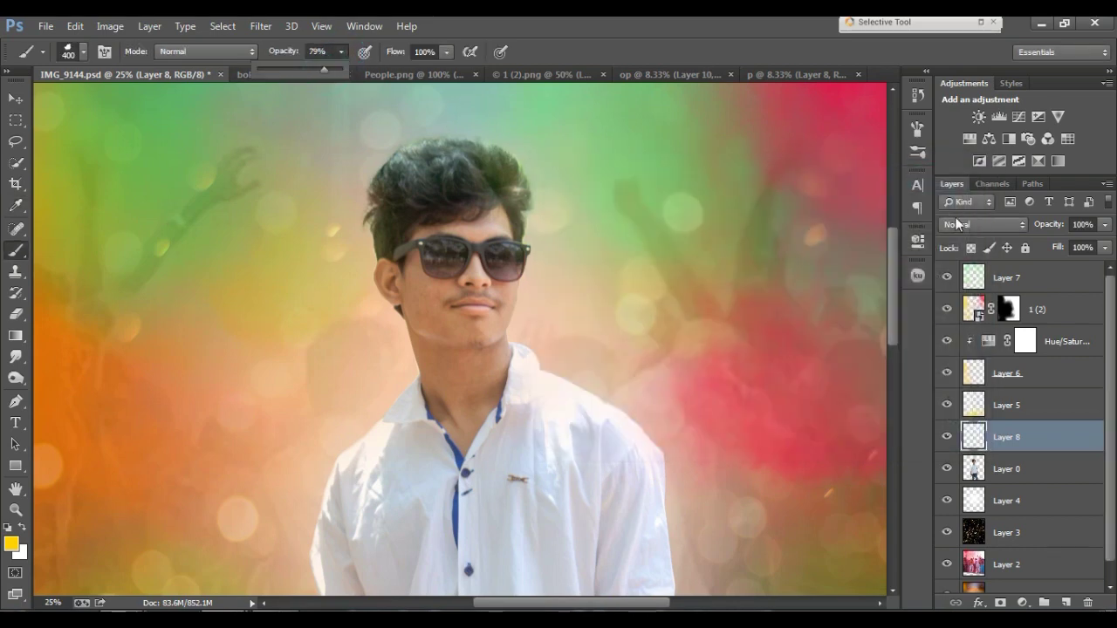
Set Layer 8 to Color blending and paint yellow over the chin, neck and forehead
left_click(957, 226)
left_click(977, 413)
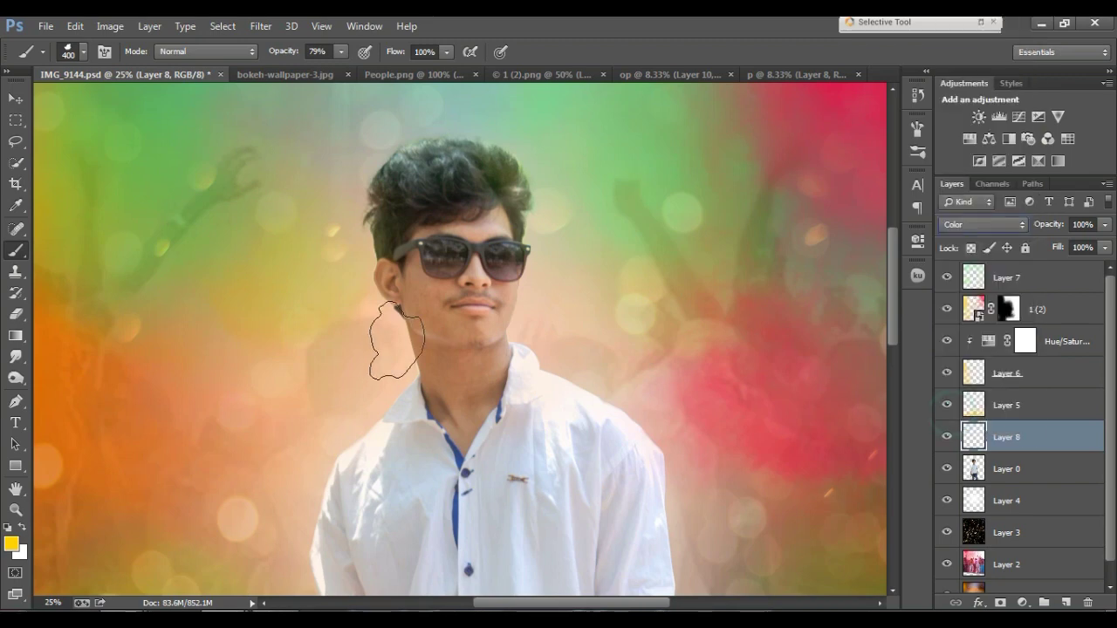
left_click_drag(461, 359, 463, 384)
left_click_drag(448, 209, 476, 214)
left_click_drag(410, 336, 499, 362)
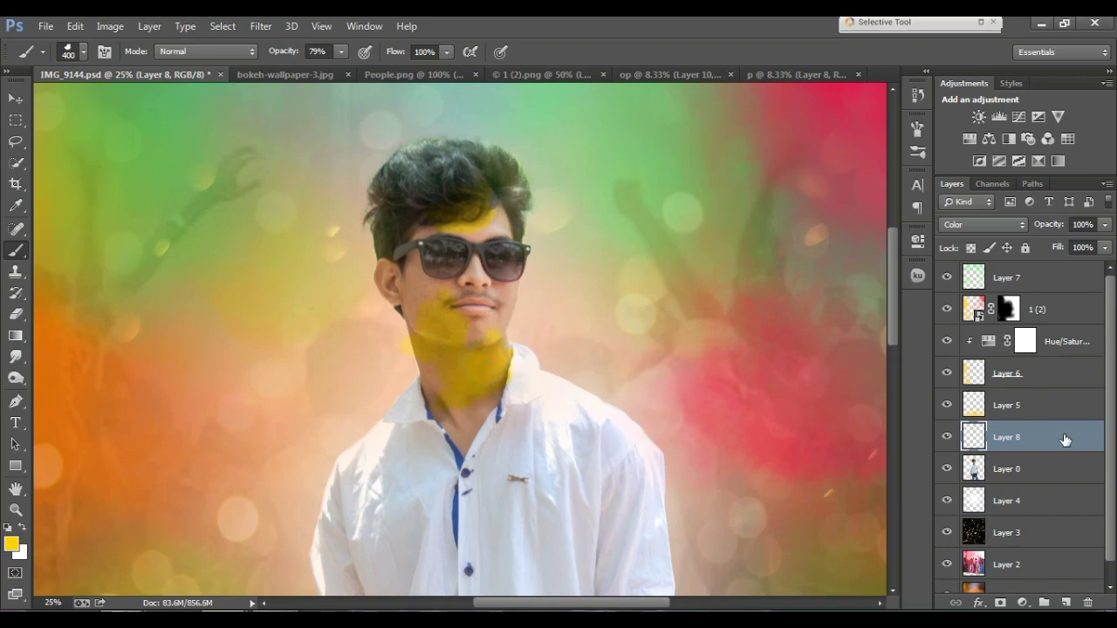
right_click(1065, 439)
Make Layer 8 a clipping mask on the man's layer
left_click(729, 307)
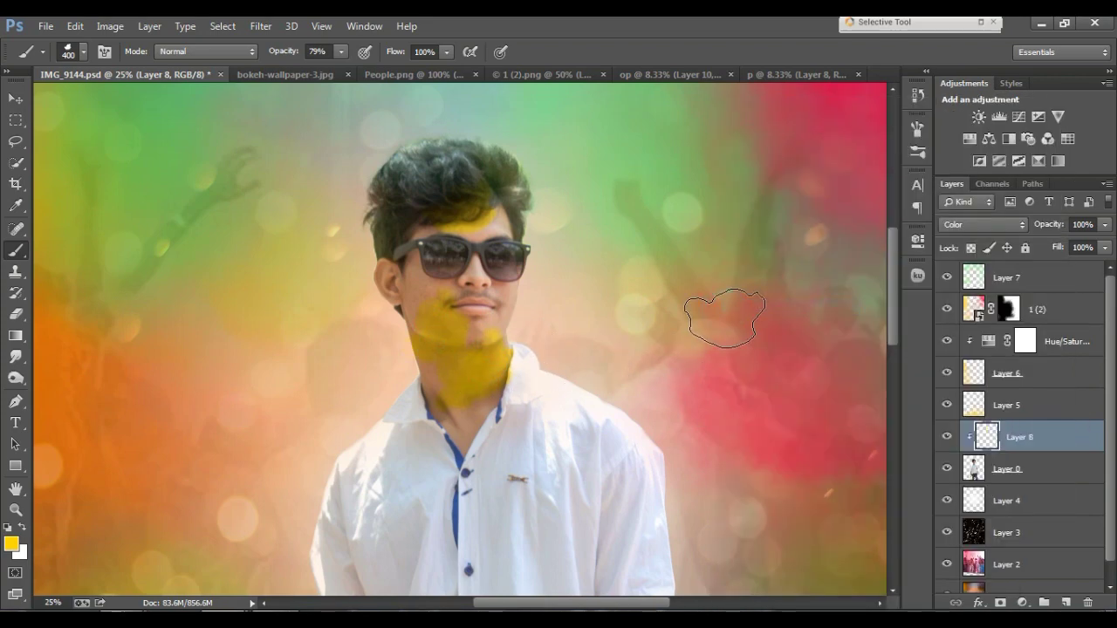
key("ctrl+minus")
key("ctrl+minus")
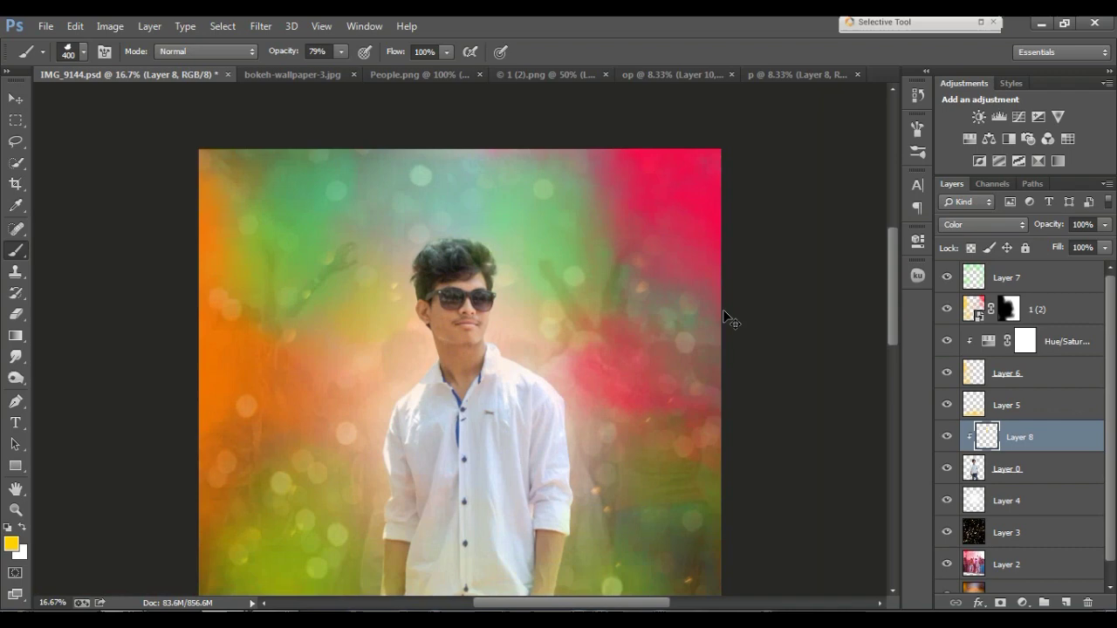
key("ctrl+minus")
key("ctrl+plus")
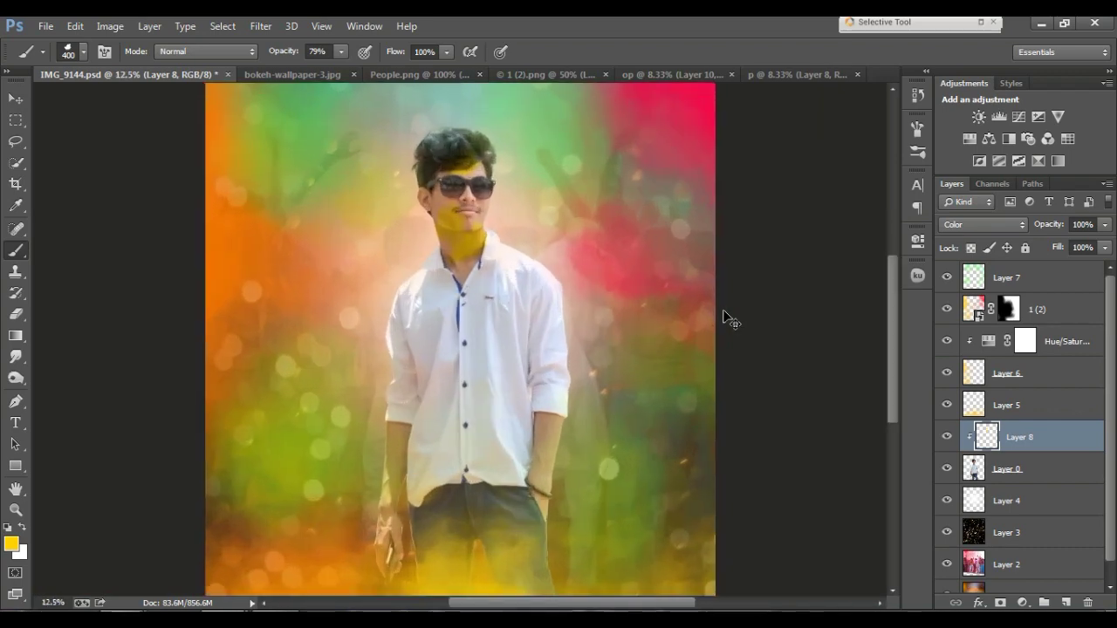
key("ctrl+plus")
scroll(489, 192, "up", 2)
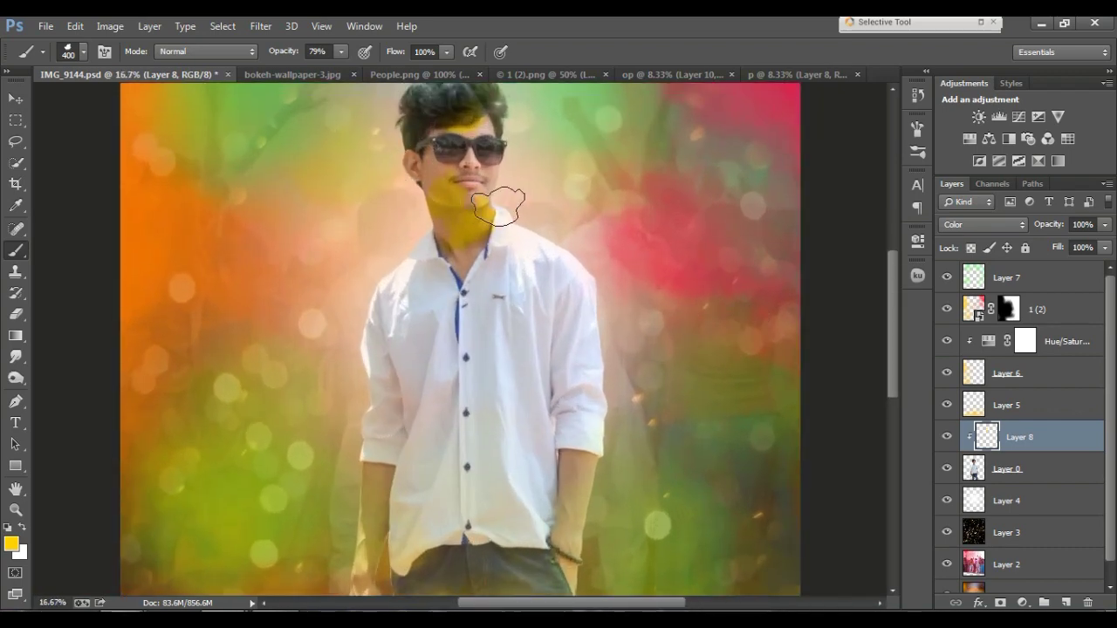
Choose a yellow-green foreground colour and paint it over the top of the hair
left_click(13, 544)
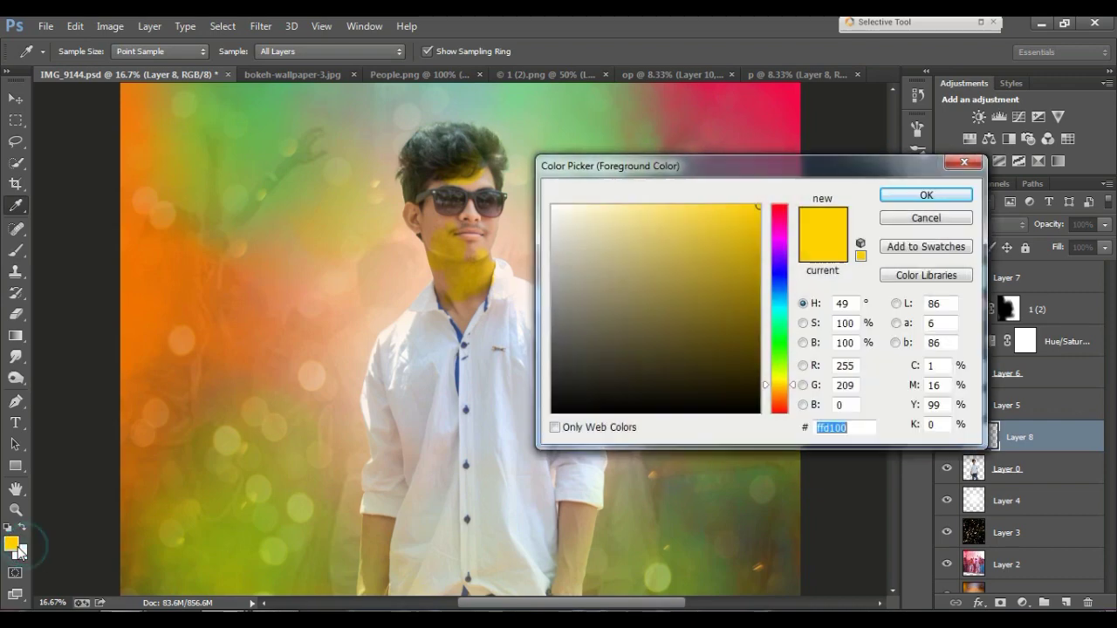
left_click(244, 559)
left_click_drag(733, 274, 731, 231)
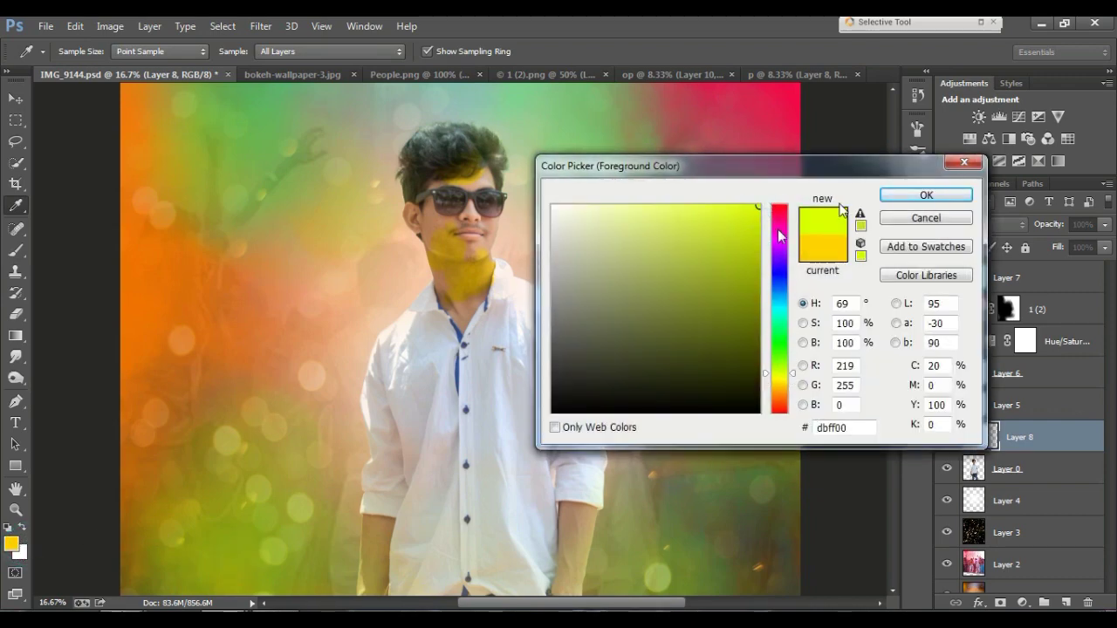
left_click(921, 193)
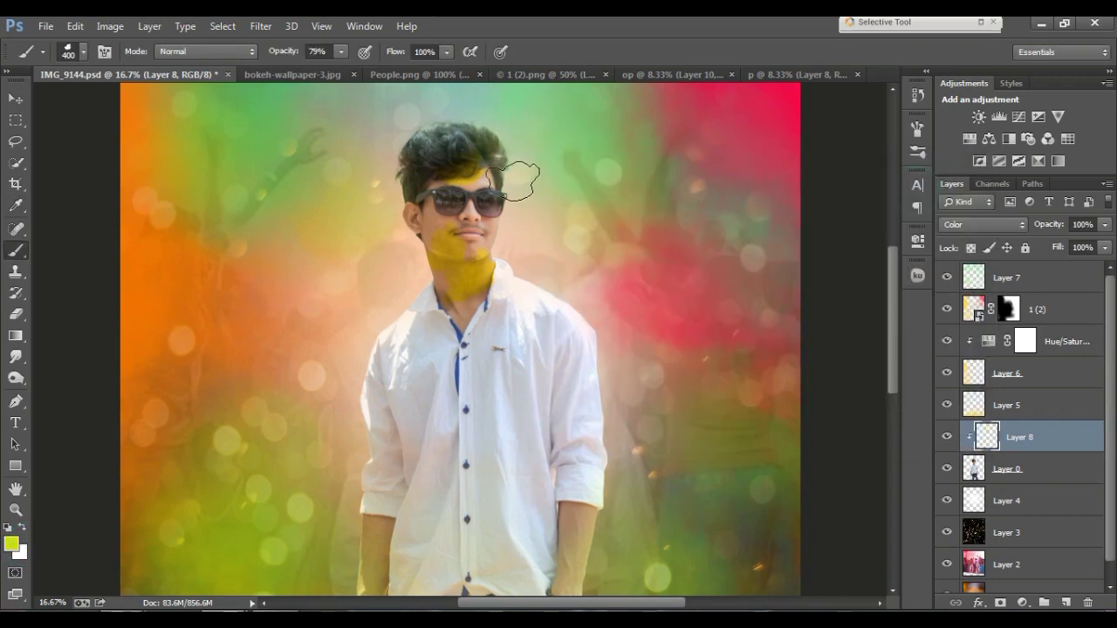
left_click_drag(478, 157, 494, 163)
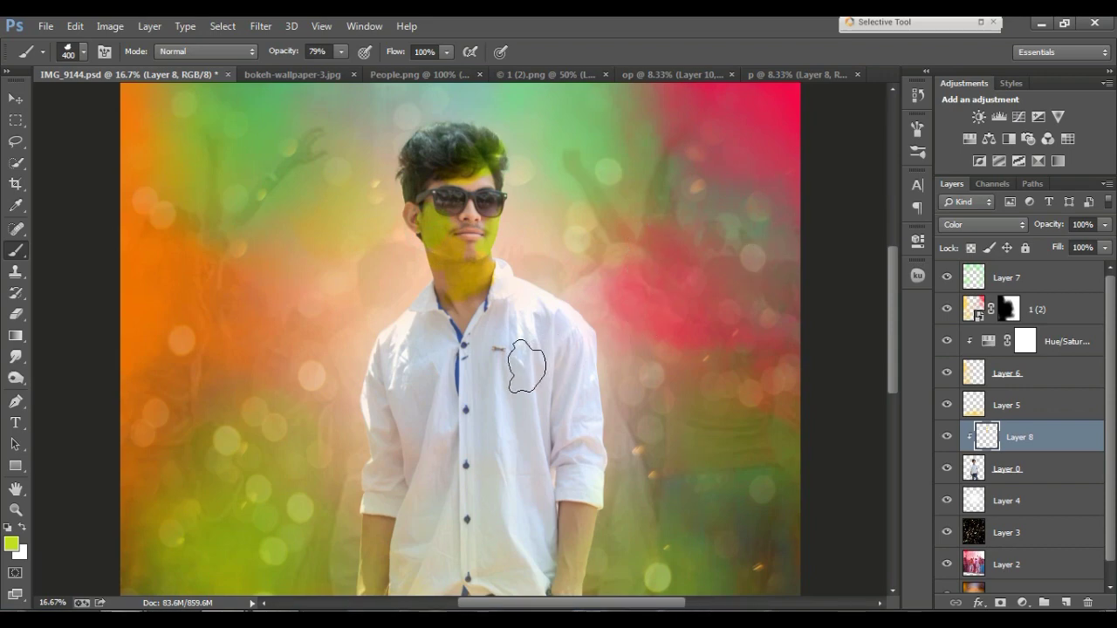
Paint yellow-green over the right forearm and down the left forearm
scroll(528, 367, "down", 1)
scroll(528, 367, "down", 2)
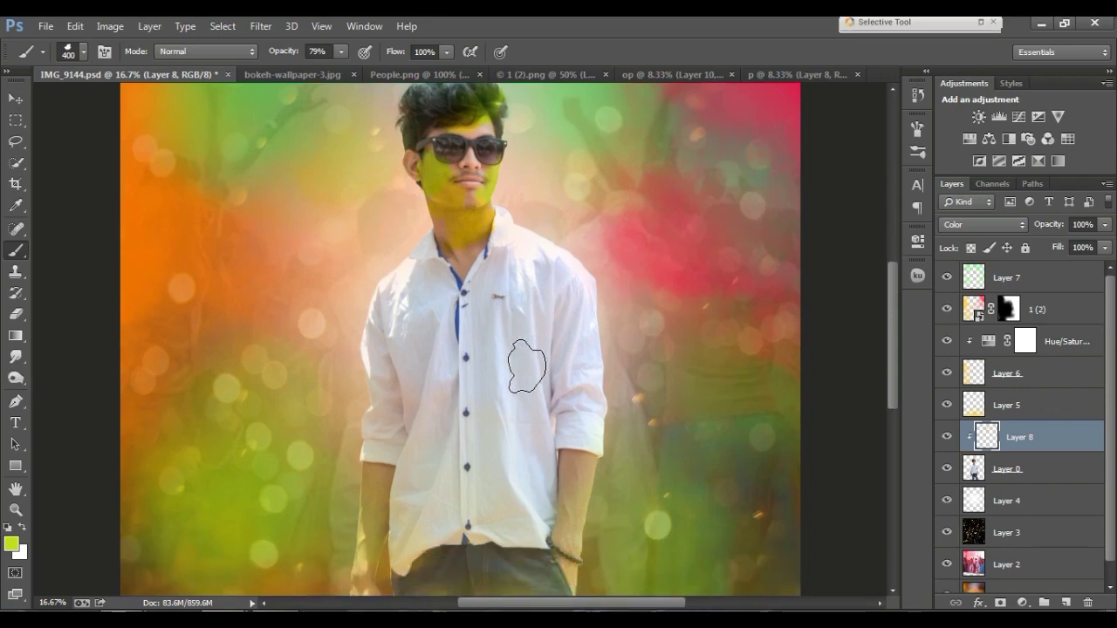
scroll(569, 387, "down", 1)
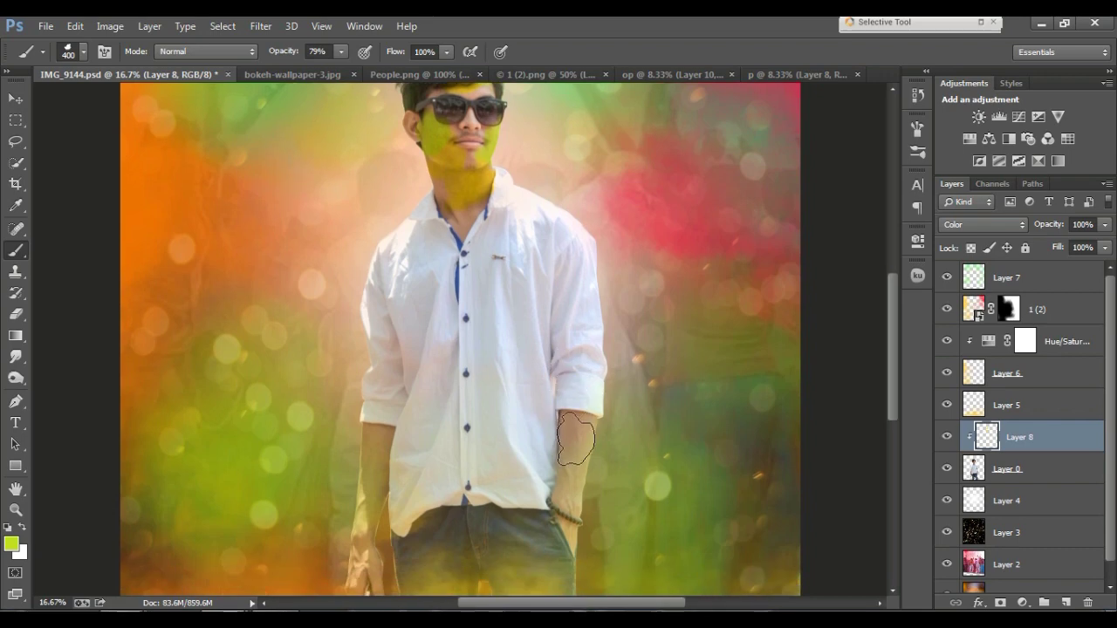
left_click(576, 439)
left_click_drag(380, 420, 378, 529)
key("bracketleft")
left_click_drag(372, 445, 374, 429)
key("bracketright")
key("bracketright")
Sample orange (#f17607) from the background as the foreground colour
right_click(581, 375)
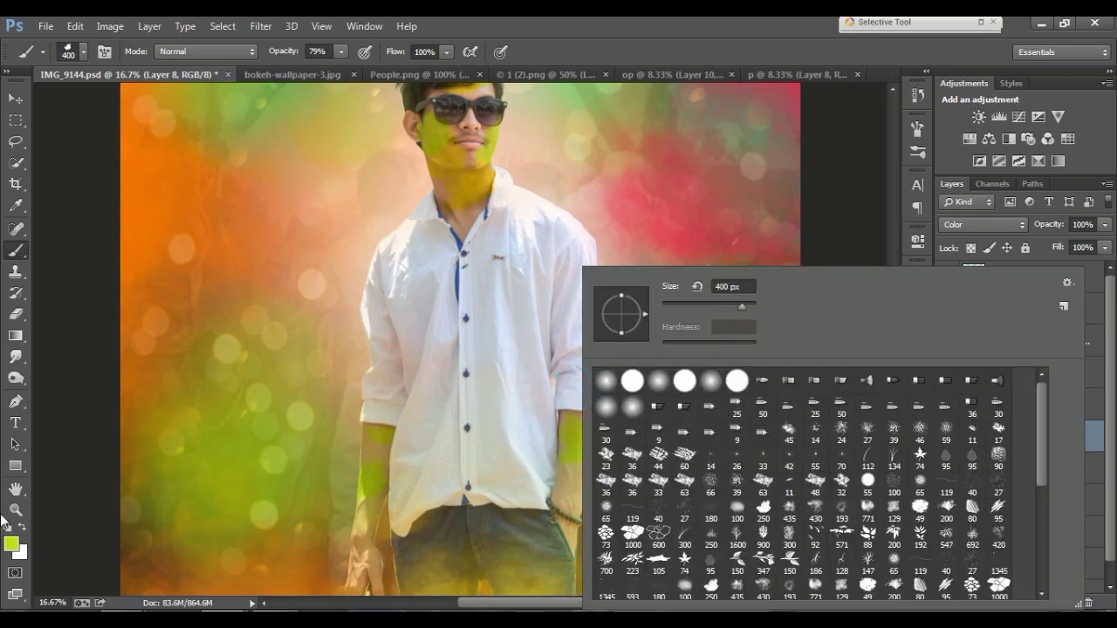
left_click(12, 545)
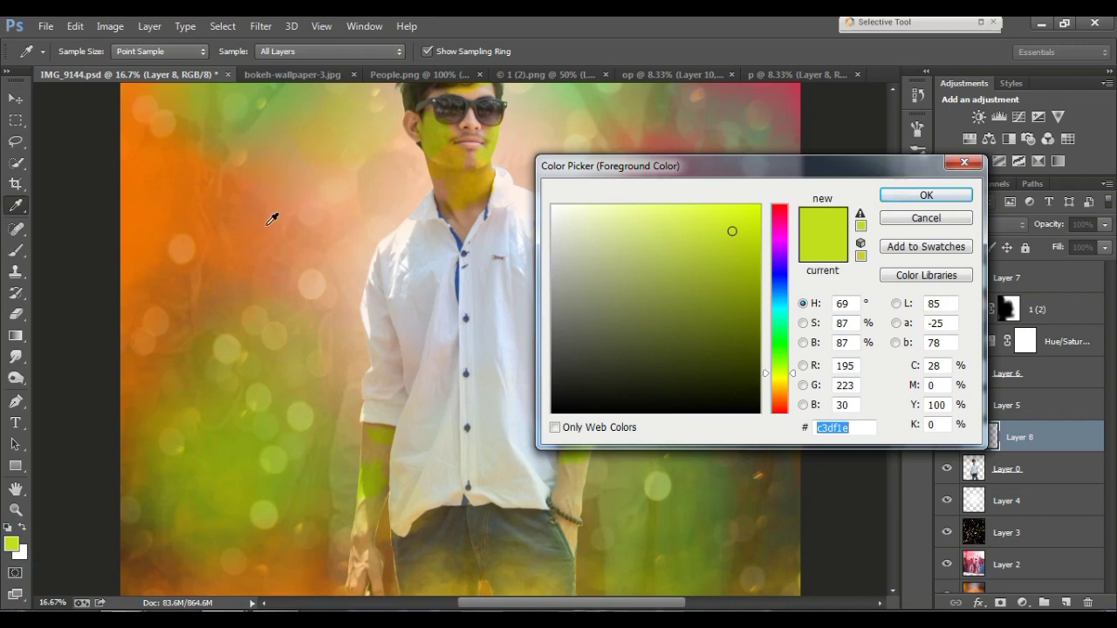
left_click(165, 192)
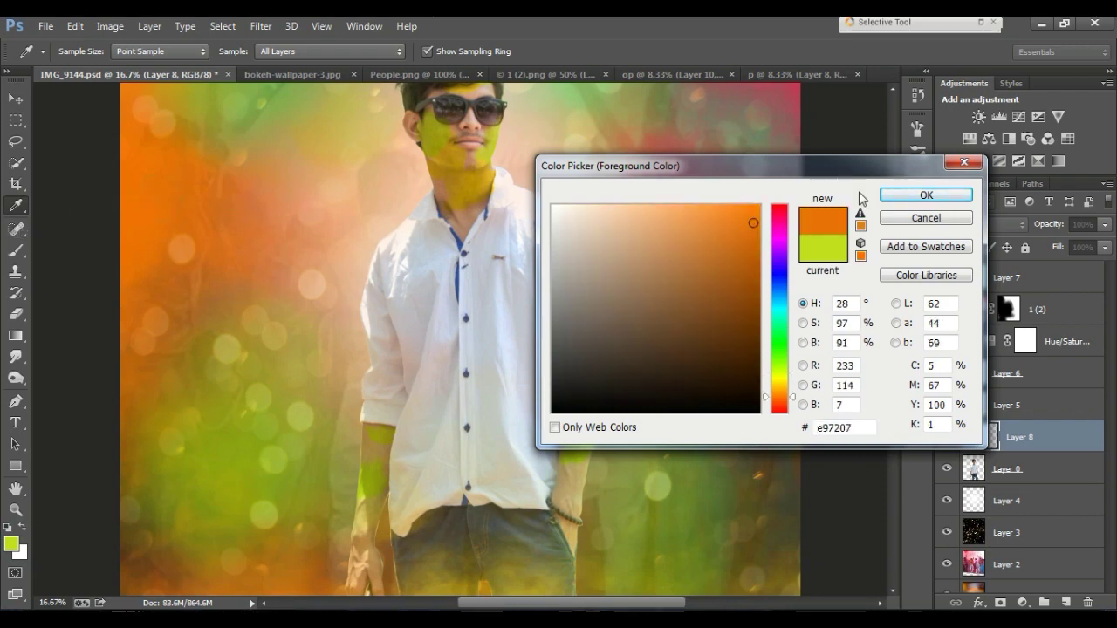
left_click(750, 218)
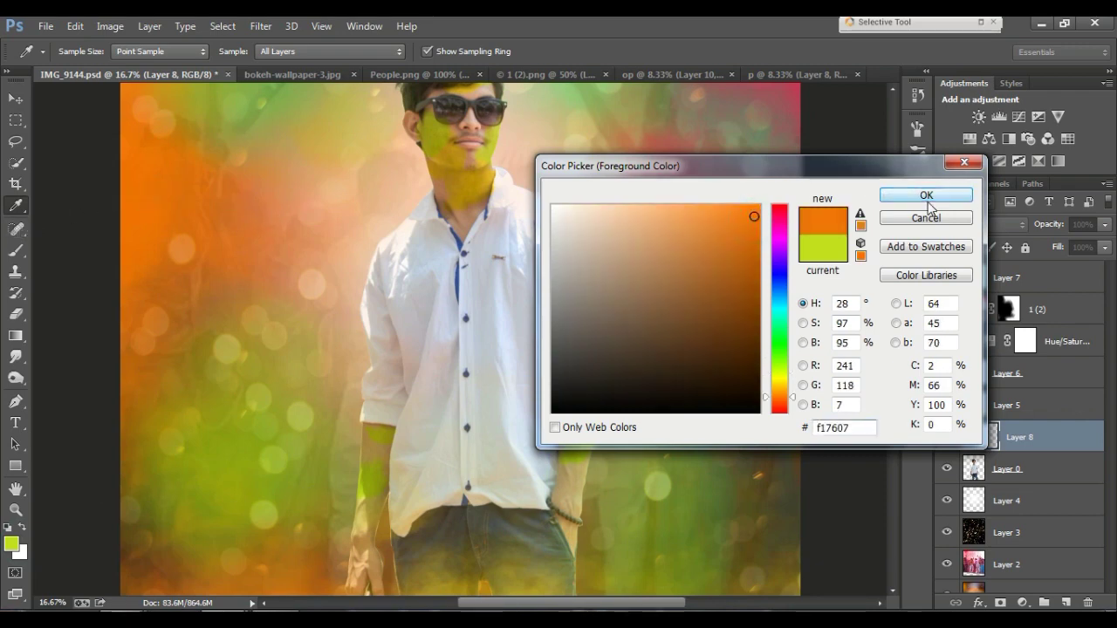
left_click(927, 195)
Paint orange over the left forearm and the right hand and wrist
left_click_drag(572, 480, 583, 418)
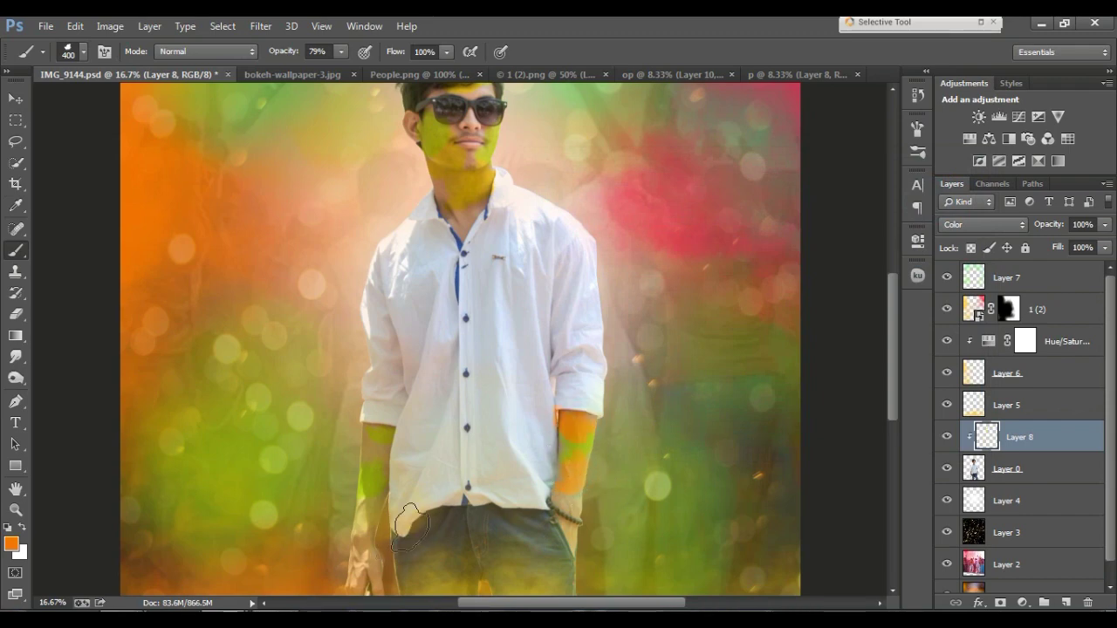
key("ctrl+z")
left_click_drag(395, 518, 380, 436)
left_click_drag(380, 431, 371, 559)
left_click_drag(589, 490, 557, 478)
scroll(558, 472, "up", 2)
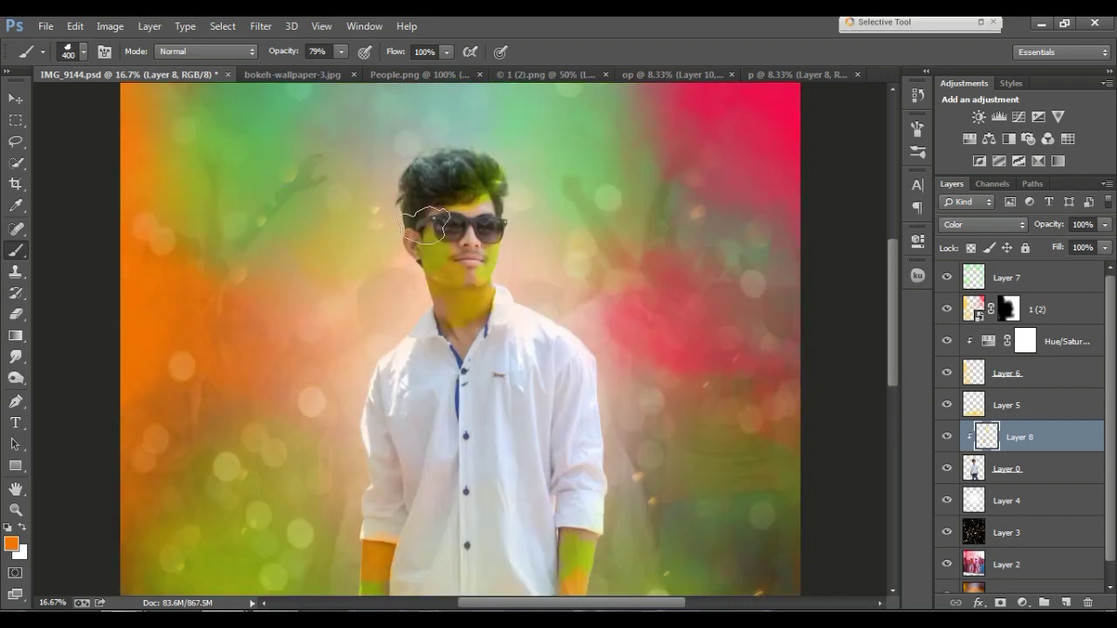
Set a cyan foreground colour with a slightly smaller brush at 26% opacity
left_click(11, 543)
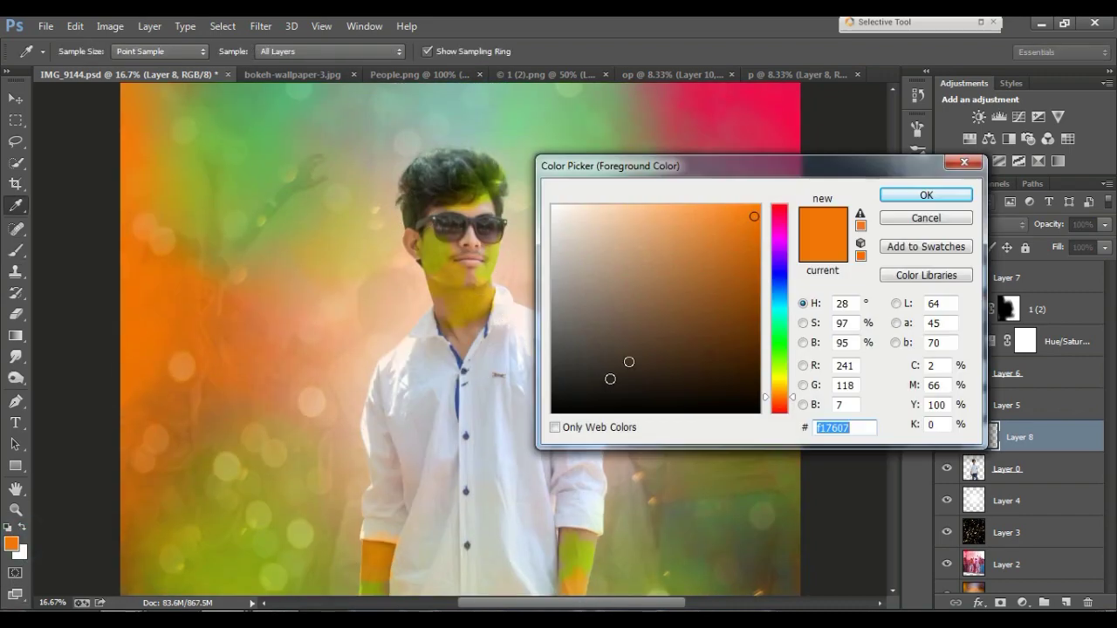
left_click_drag(780, 375, 780, 308)
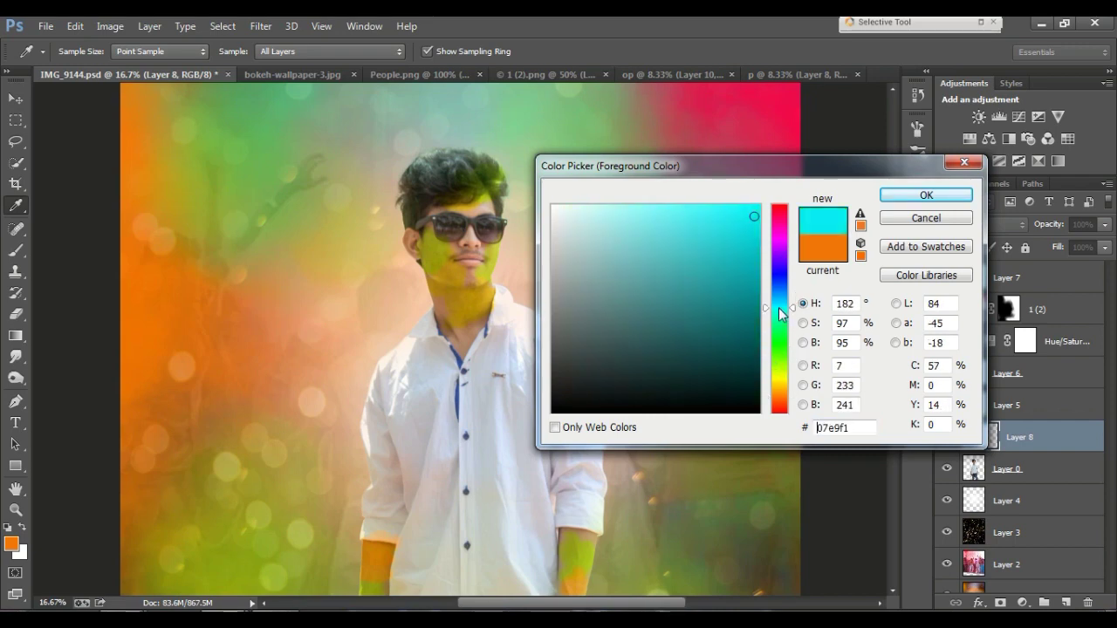
left_click(894, 194)
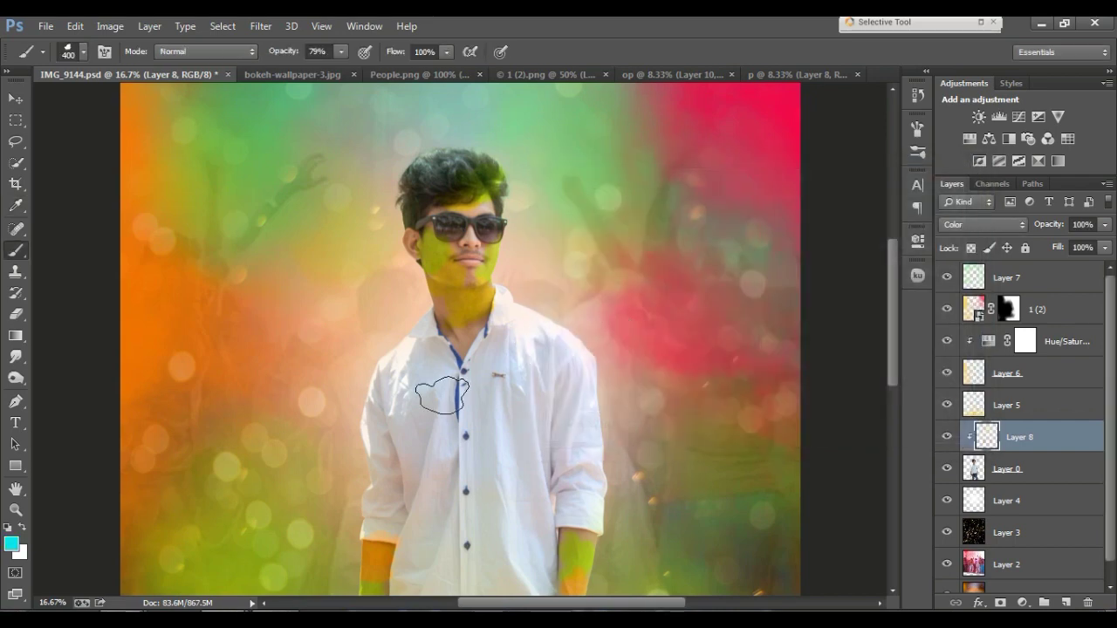
key("bracketleft")
left_click_drag(341, 52, 296, 69)
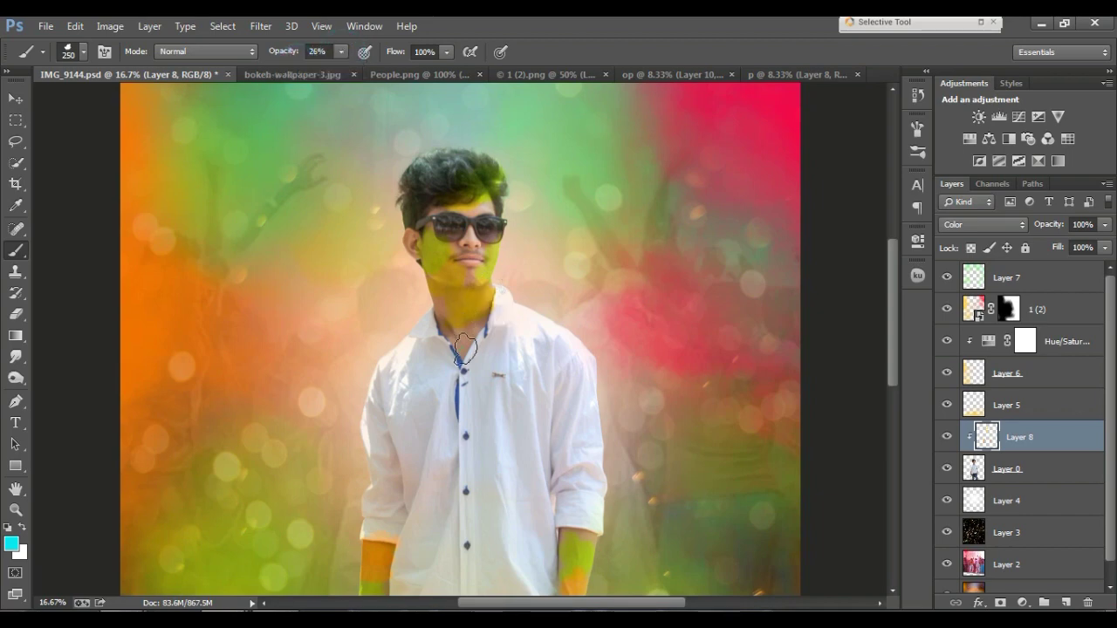
Tint the neck and collar cyan, undoing stray strokes on the nose and chin
left_click_drag(458, 340, 469, 325)
left_click_drag(434, 325, 467, 311)
left_click_drag(483, 203, 444, 207)
key("ctrl+z")
key("ctrl+z")
key("ctrl+z")
left_click_drag(422, 224, 441, 214)
key("ctrl+z")
Tint the left forearm cyan, undo the stray hand stroke, and refit the view
scroll(542, 520, "down", 3)
scroll(436, 524, "down", 3)
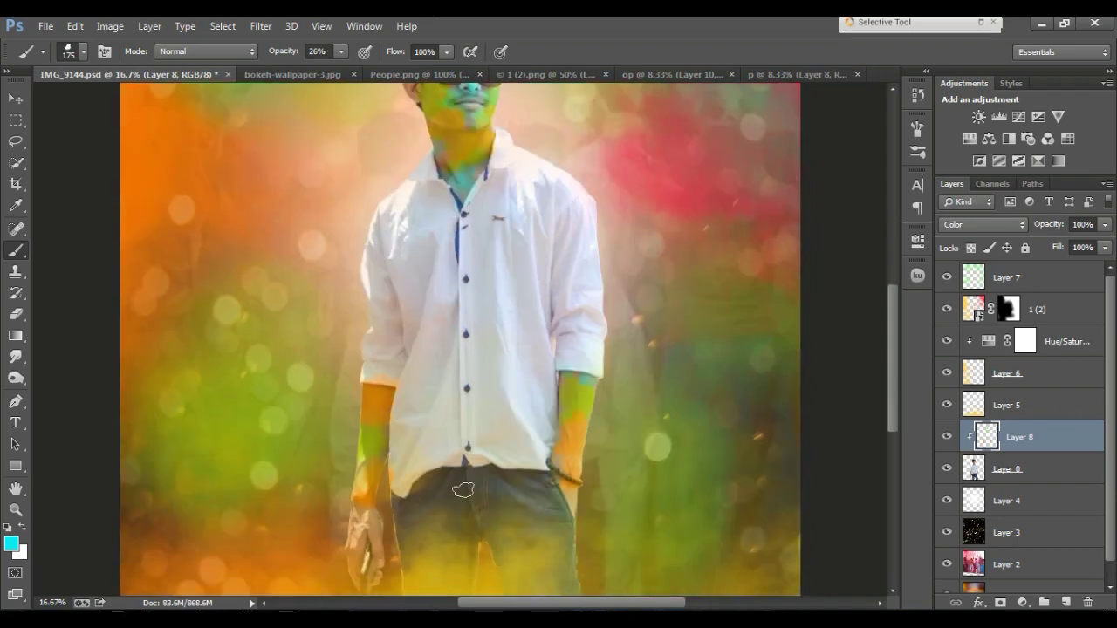
left_click_drag(370, 430, 377, 454)
key("ctrl+z")
key("ctrl+minus")
key("ctrl+minus")
key("ctrl+plus")
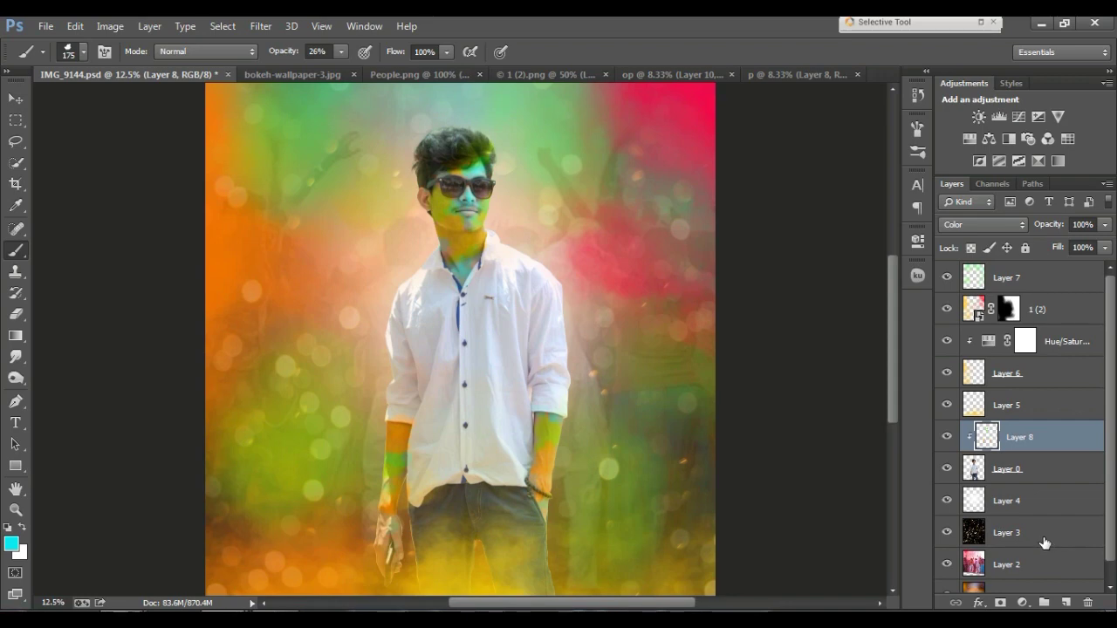
Add new Layer 9 and set the foreground colour to bright cyan #00deff
left_click(1067, 602)
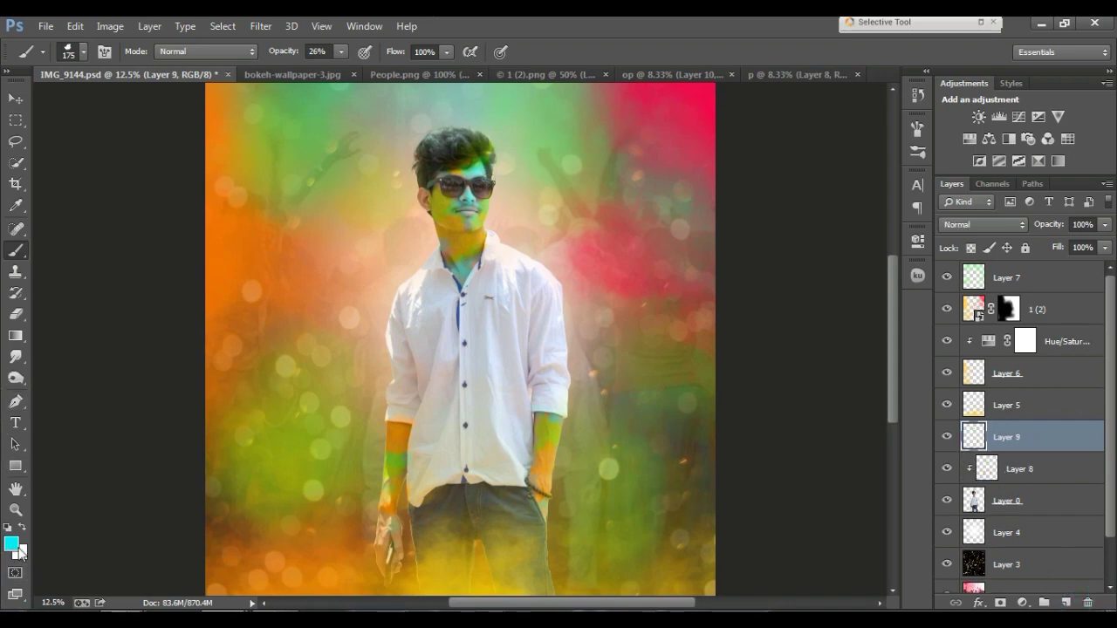
left_click(20, 548)
left_click(765, 204)
left_click_drag(765, 315, 778, 304)
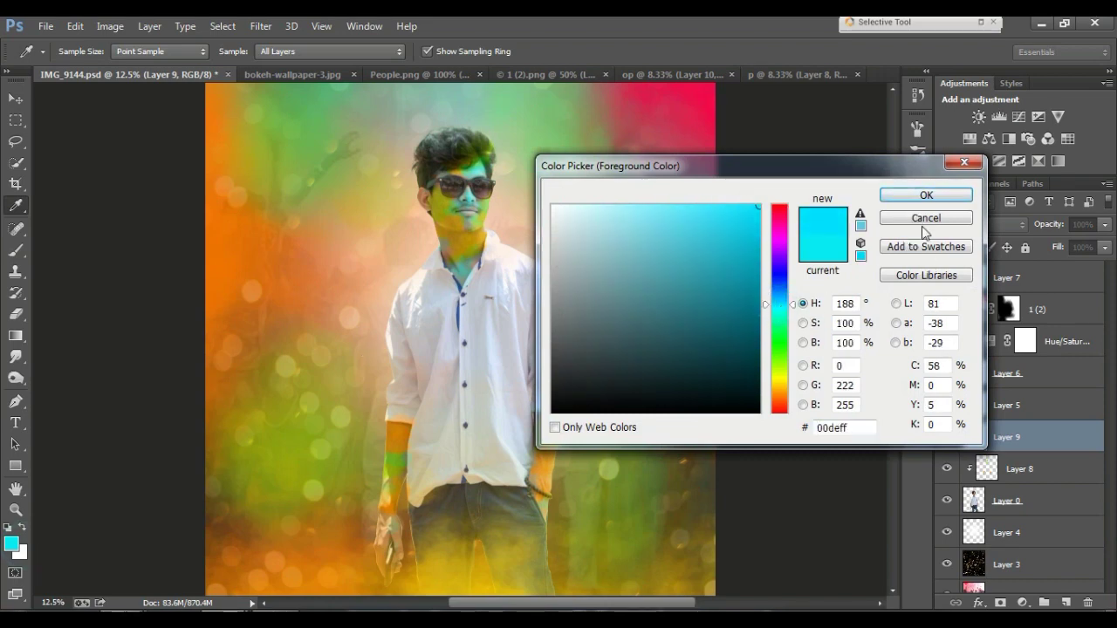
left_click(916, 201)
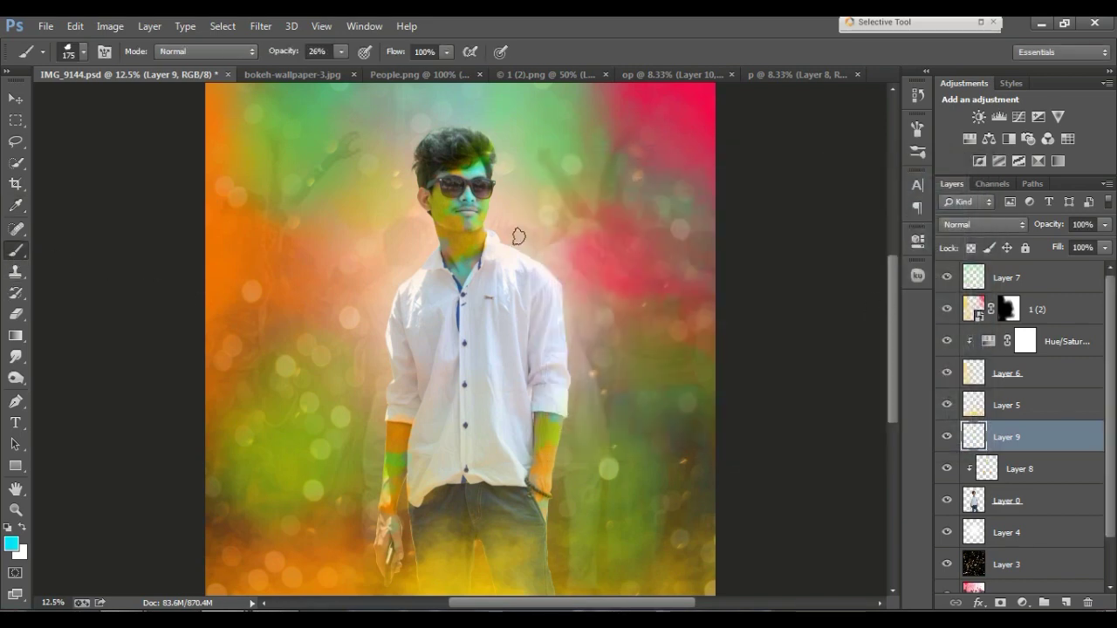
With a 250 px brush, paint cyan over the left and right sunglass lenses
right_click(493, 210)
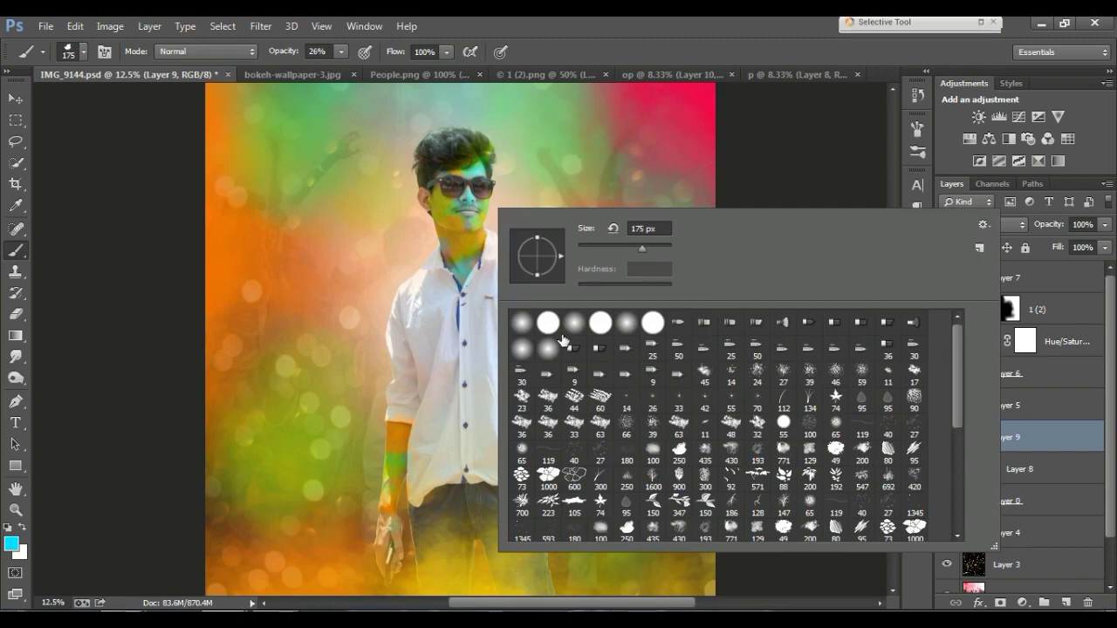
left_click(761, 169)
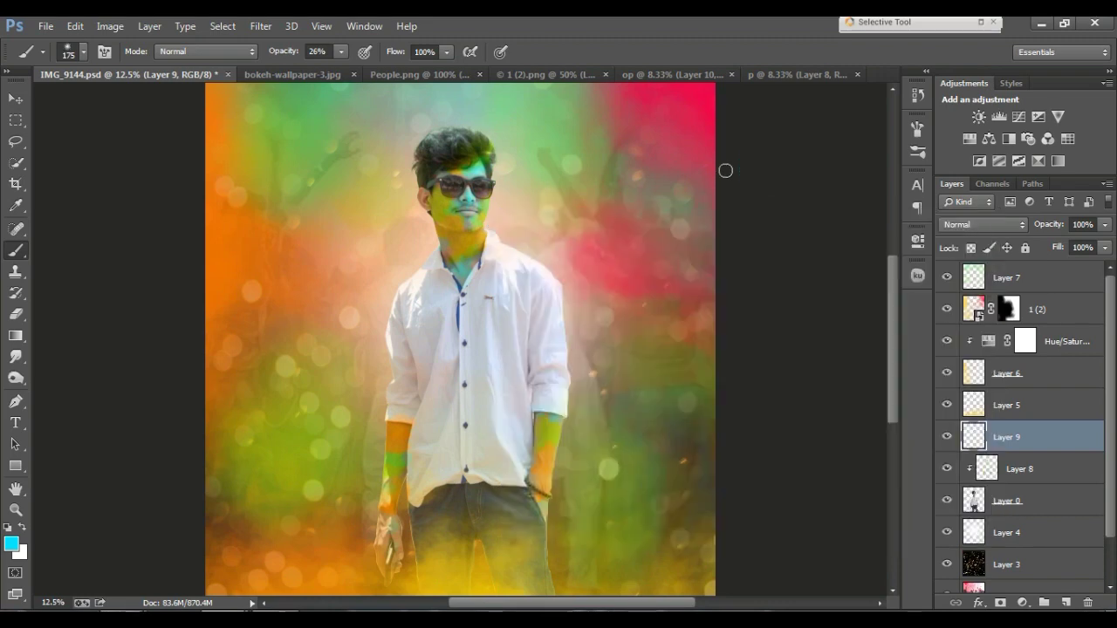
key("bracketright")
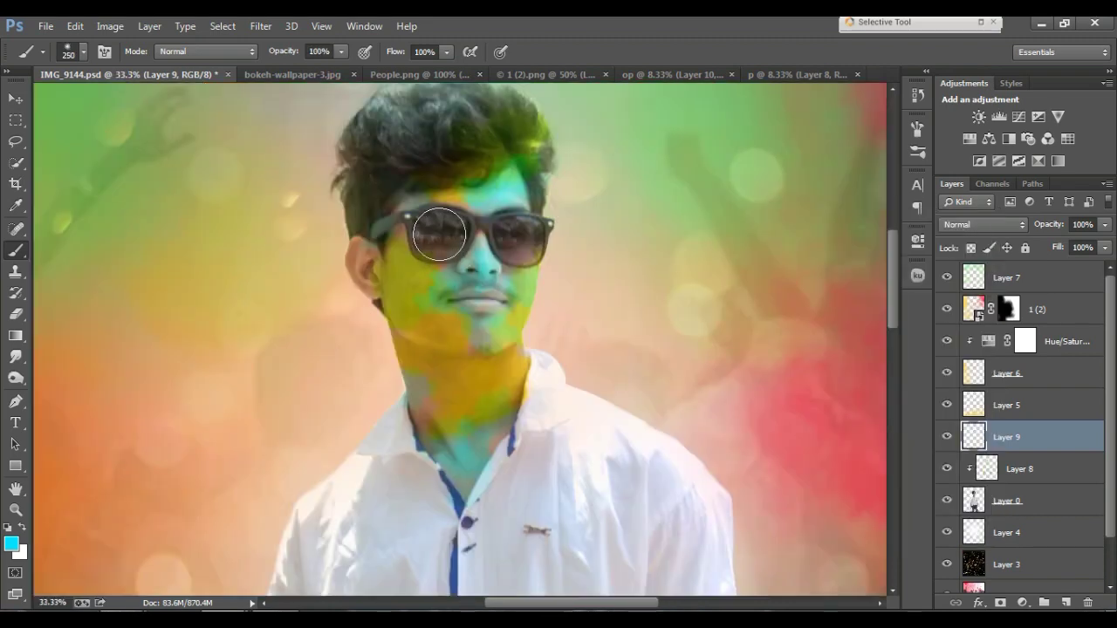
left_click(439, 234)
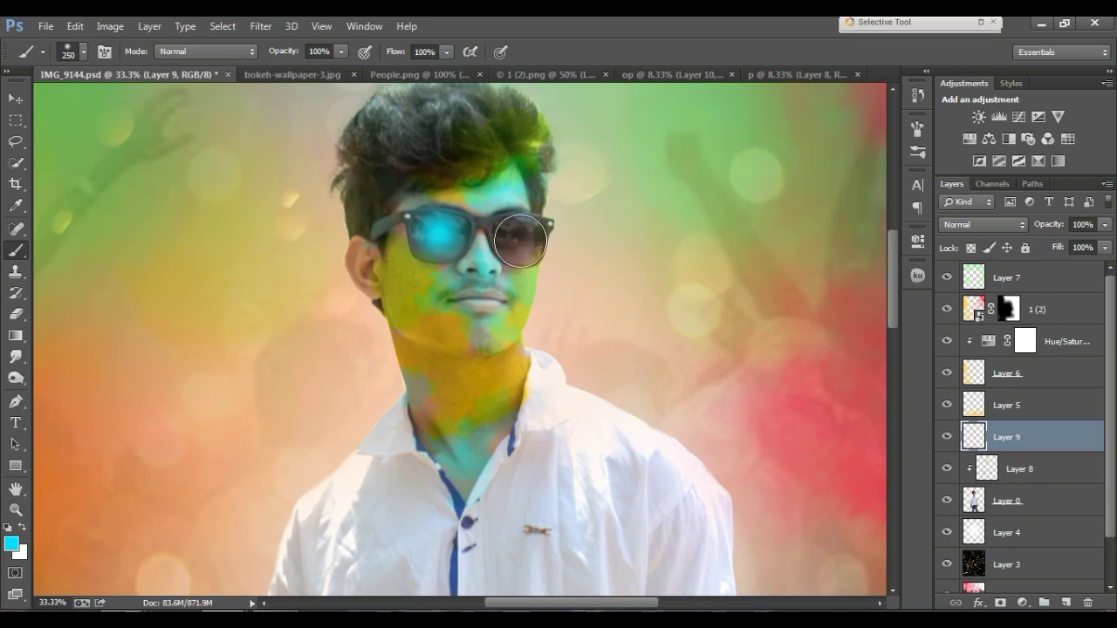
left_click(520, 238)
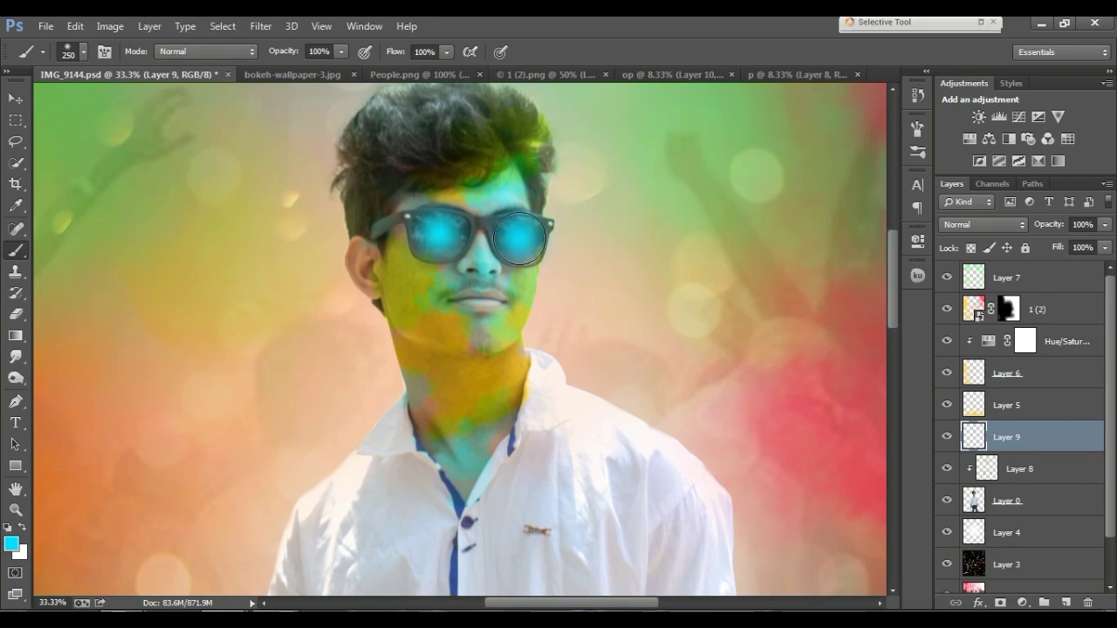
key("ctrl+minus")
key("ctrl+minus")
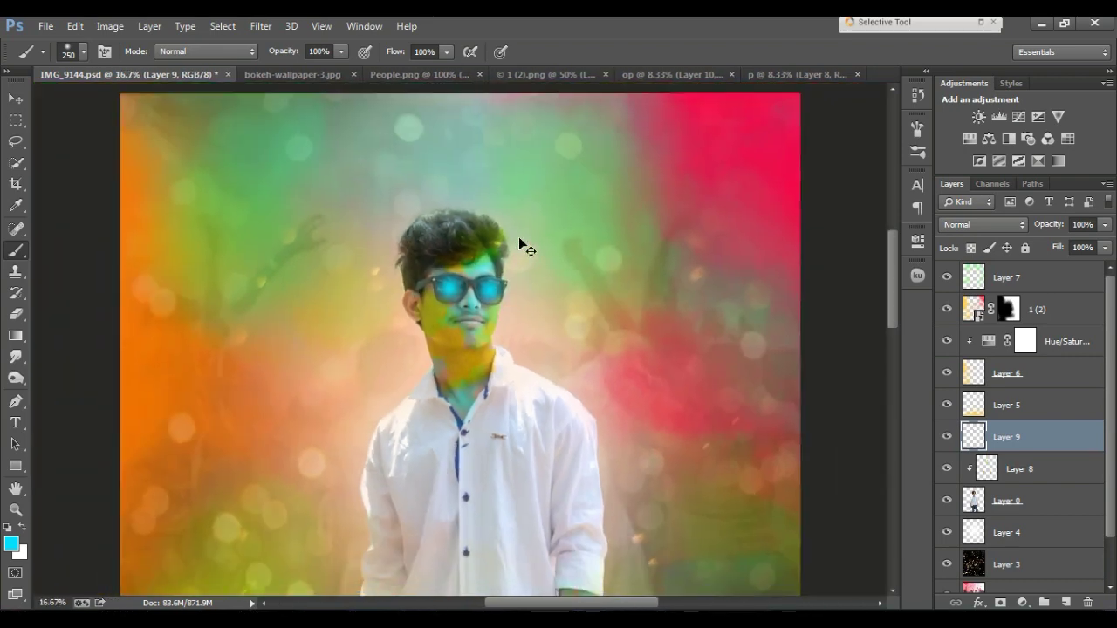
key("ctrl+minus")
key("ctrl+minus")
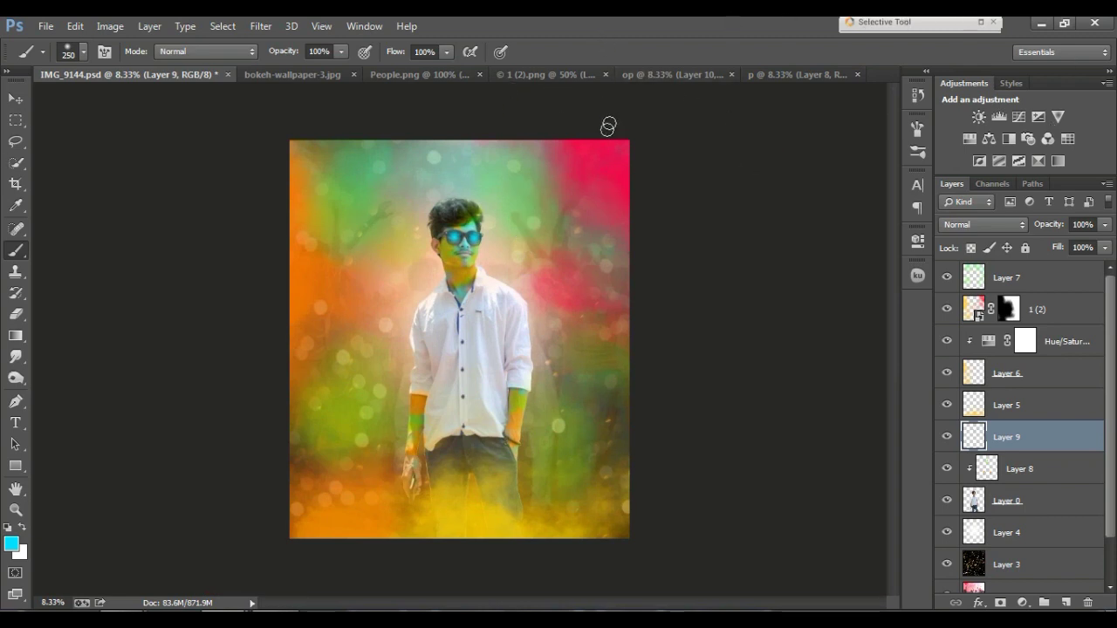
Add a new layer above Layer 8 and set up a soft round brush at 1300 px
left_click(1070, 470)
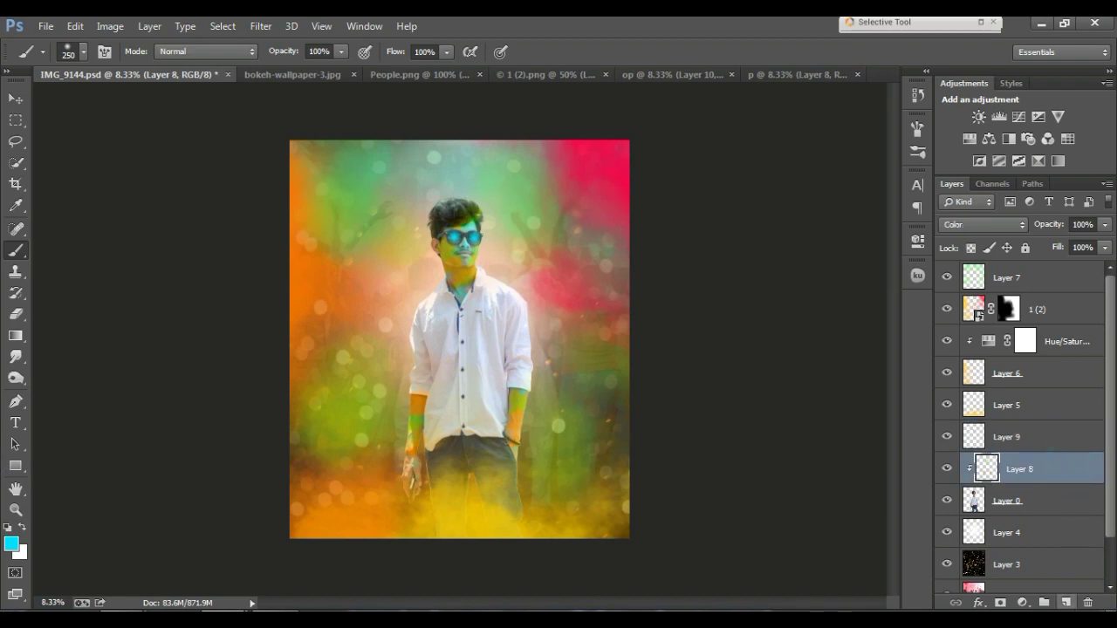
left_click(1067, 603)
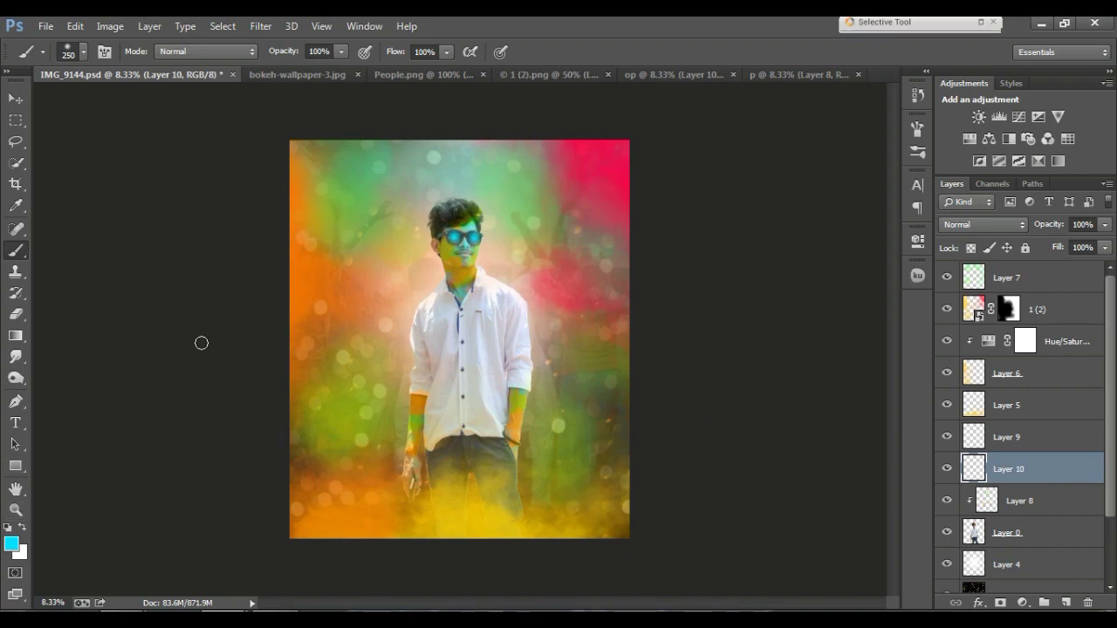
right_click(381, 228)
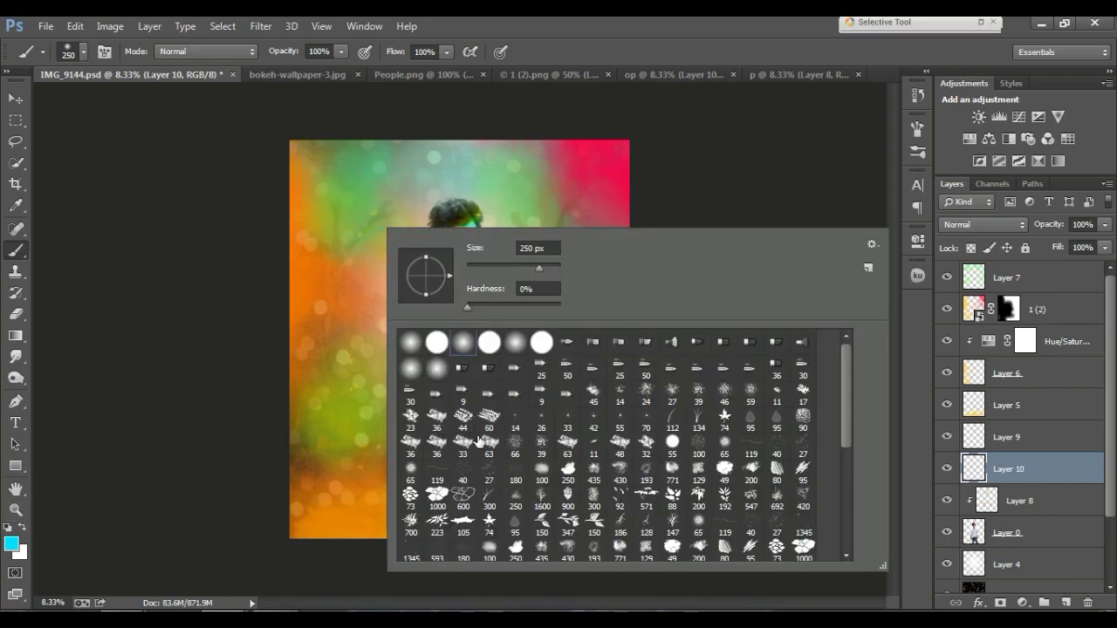
left_click(547, 473)
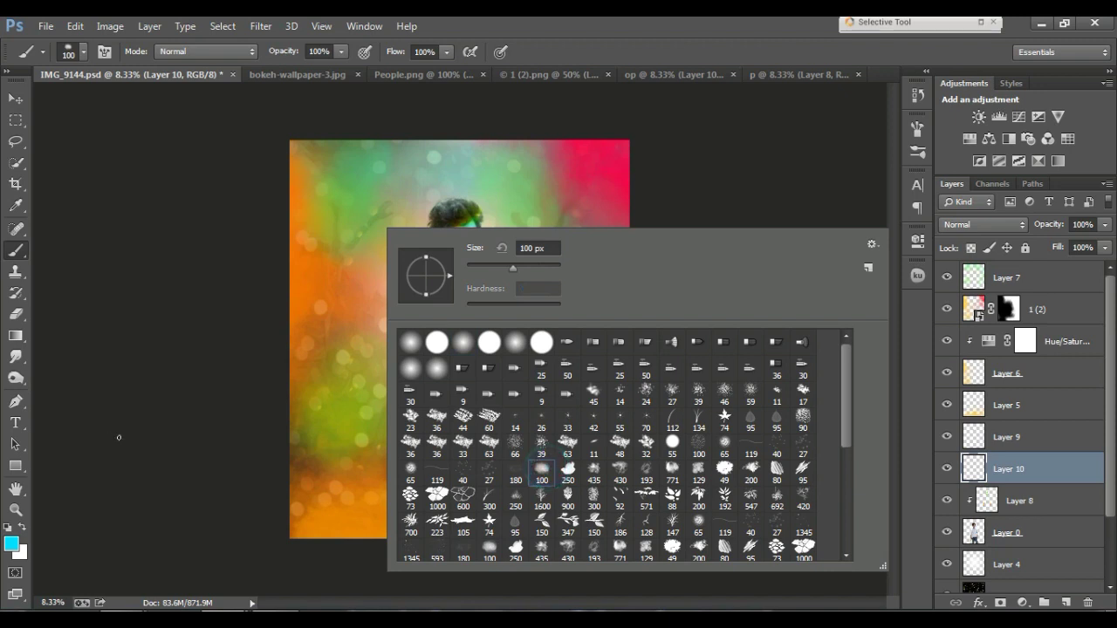
left_click(543, 265)
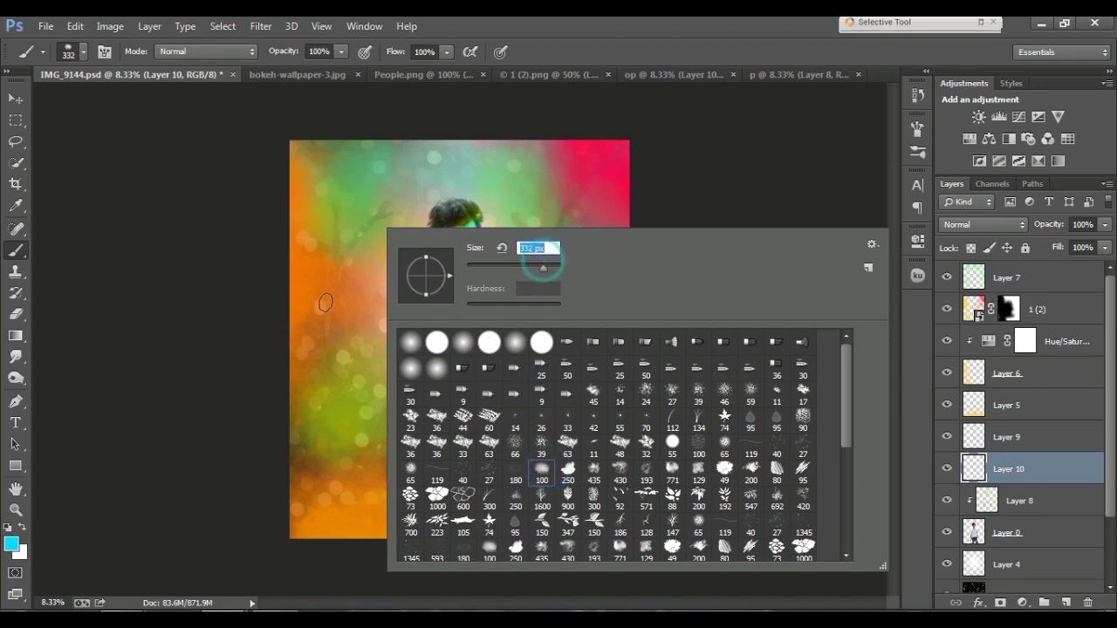
left_click_drag(543, 266, 553, 267)
left_click(723, 169)
key("bracketleft")
Dab soft cyan onto the shirt, then brush bright green #73fb10 over the lower shirt and waist
left_click(480, 350)
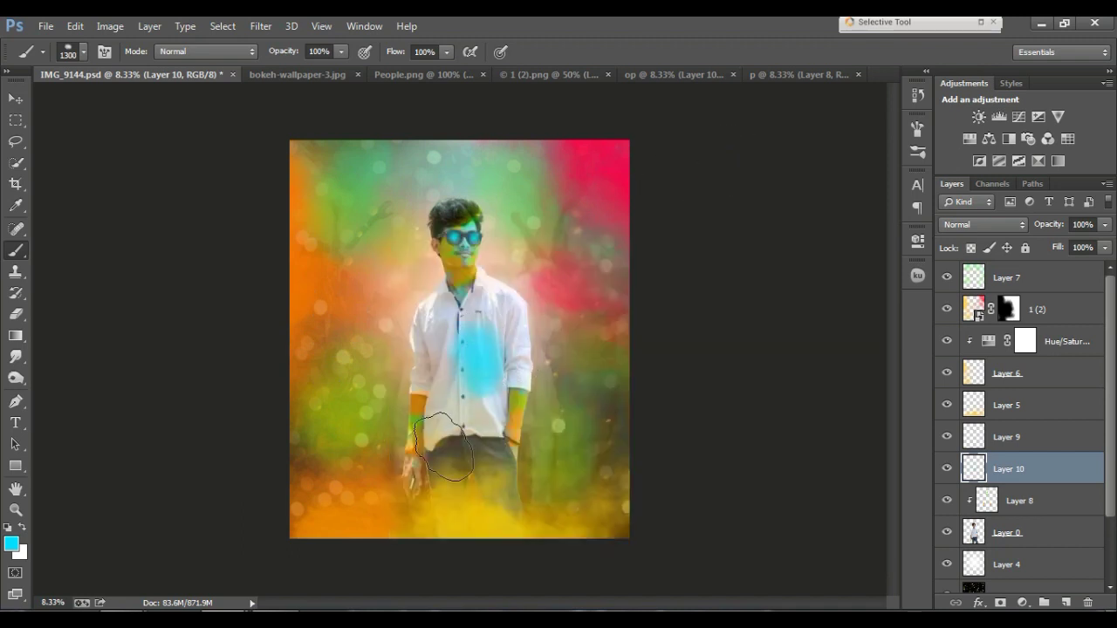
left_click(22, 527)
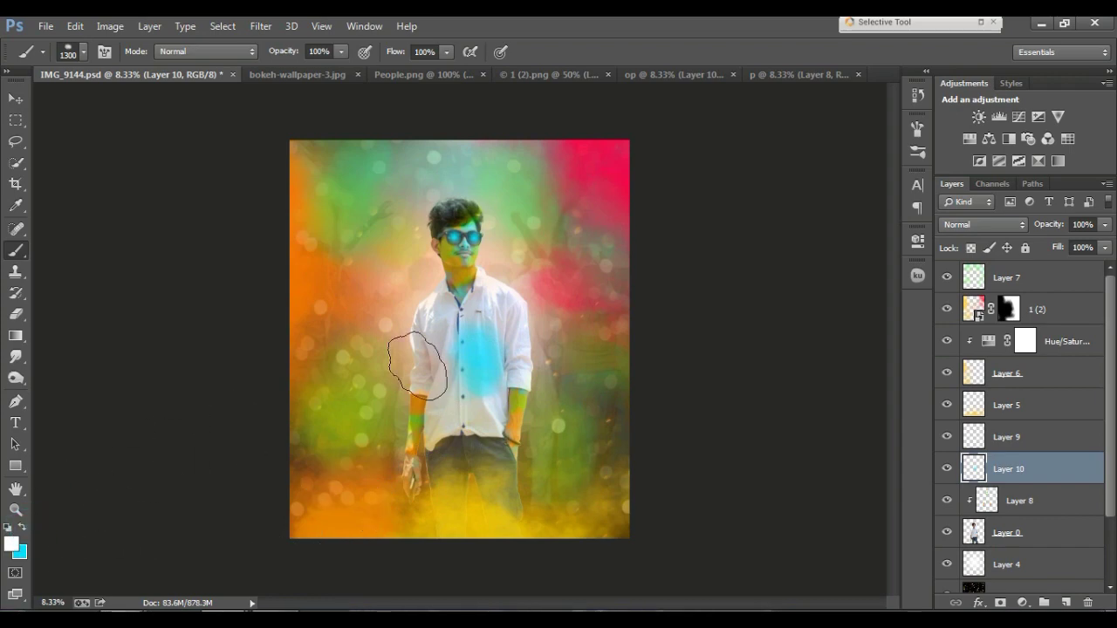
left_click(13, 545)
left_click_drag(792, 303, 777, 357)
left_click(747, 208)
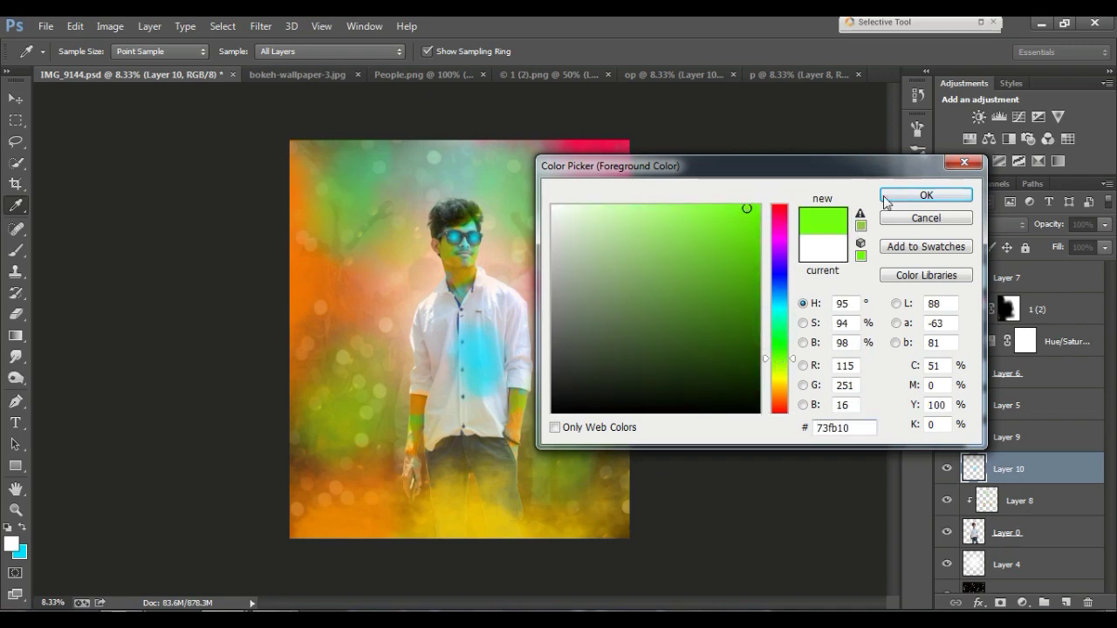
left_click(886, 194)
left_click_drag(456, 426, 497, 365)
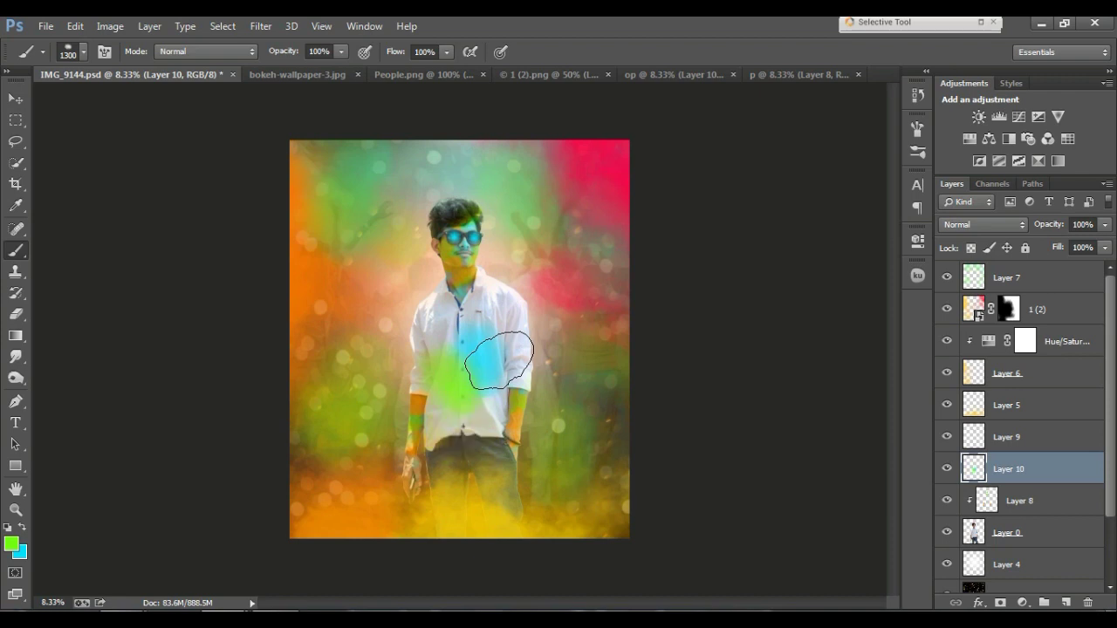
Try a red stroke over the lower shirt, undo it, and shrink the brush to 1100 px
right_click(578, 155)
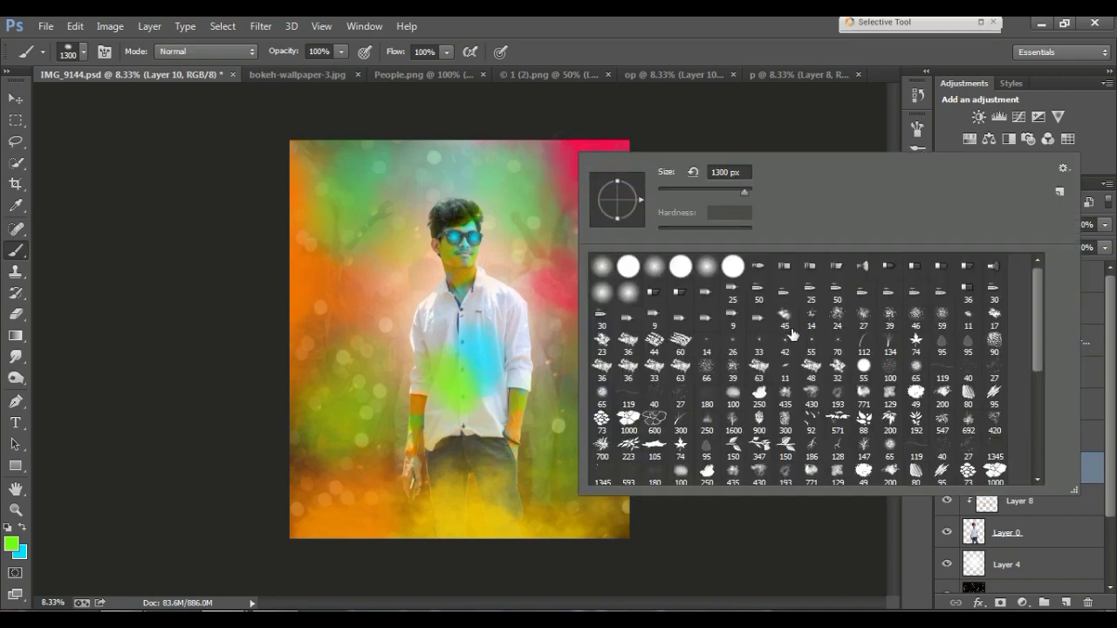
left_click(10, 543)
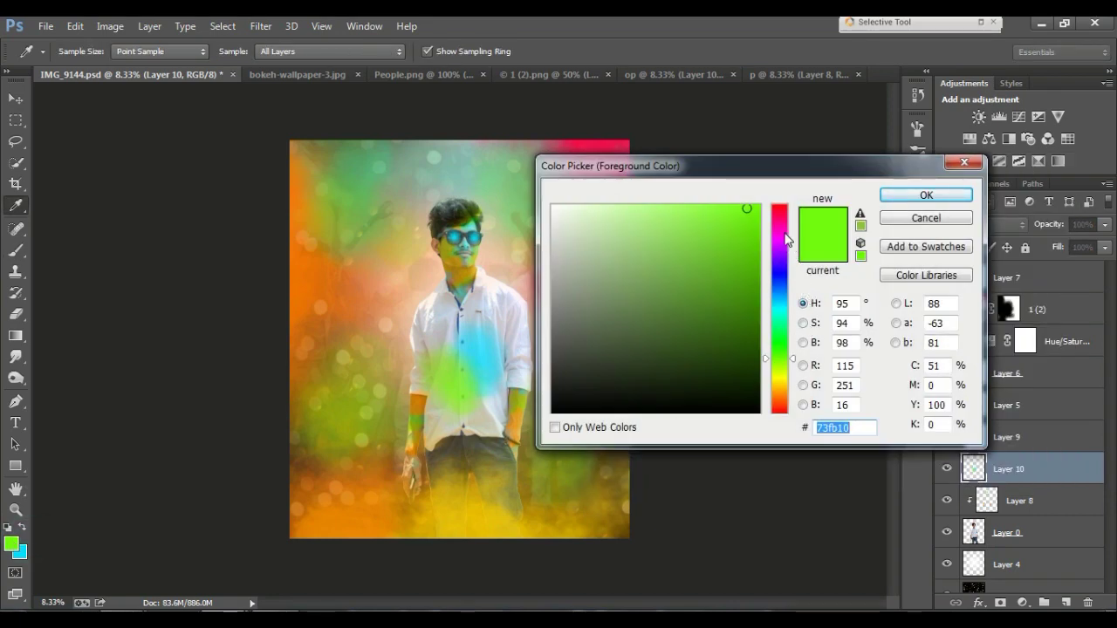
left_click(779, 211)
left_click(891, 195)
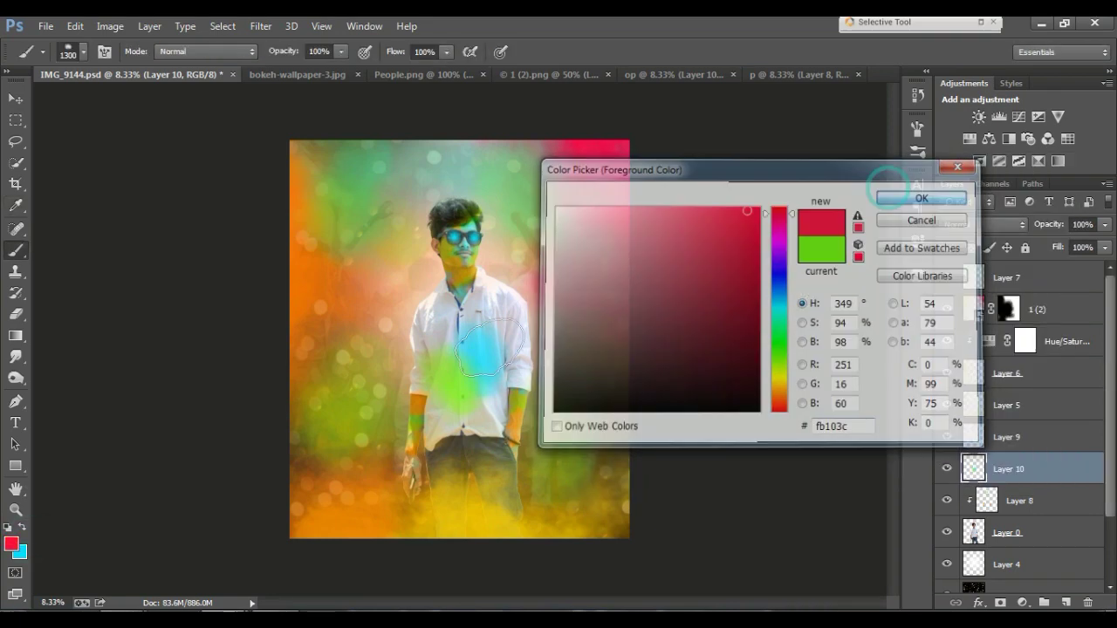
left_click_drag(419, 410, 484, 428)
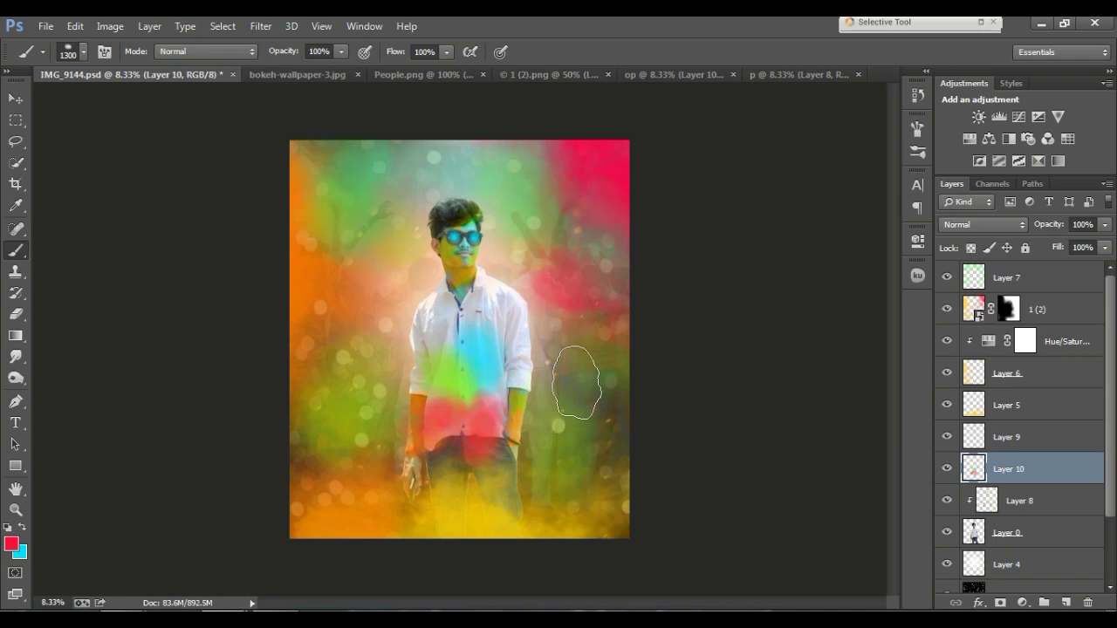
key("ctrl+alt+z")
key("ctrl+alt+z")
key("bracketleft")
key("bracketleft")
left_click(343, 50)
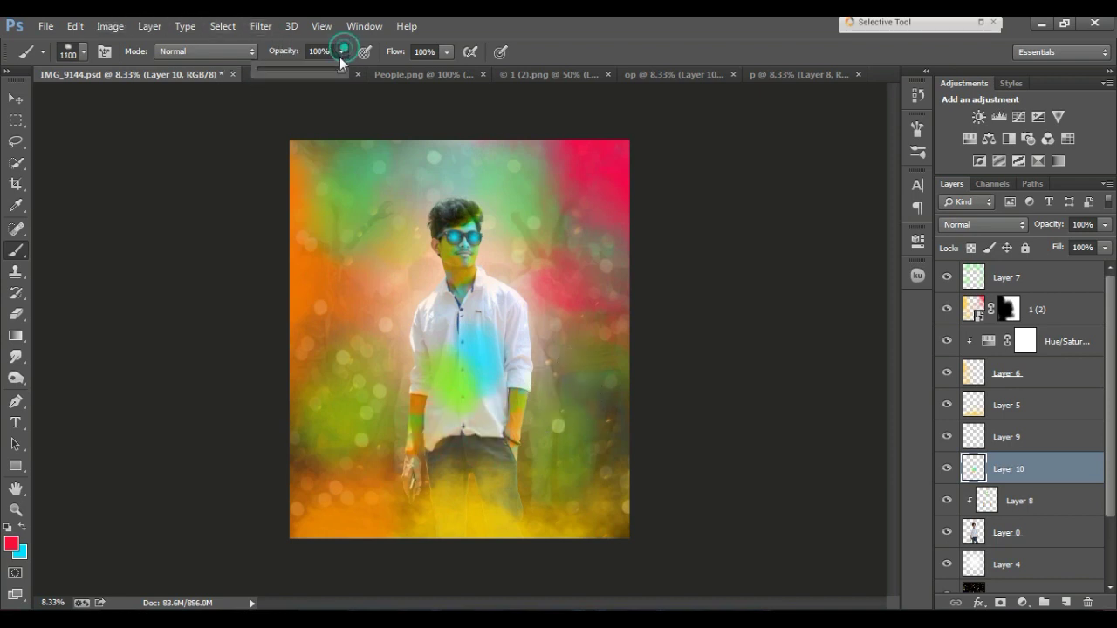
At 64% brush opacity, dab pink onto the left and right sides of the shirt
left_click_drag(314, 75, 312, 75)
left_click(432, 330)
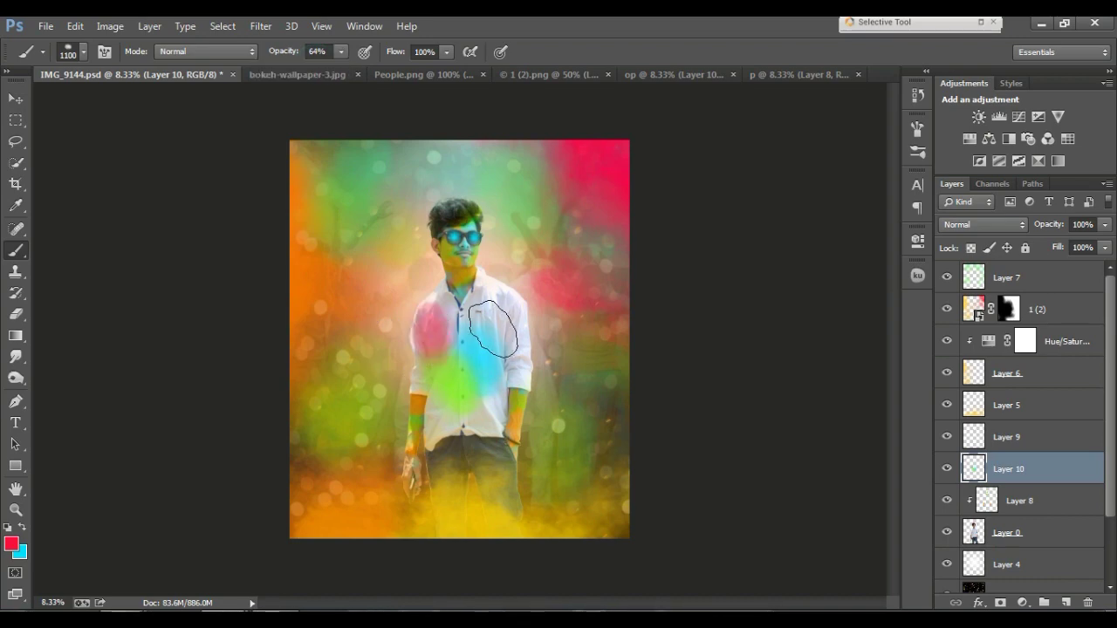
left_click(500, 321)
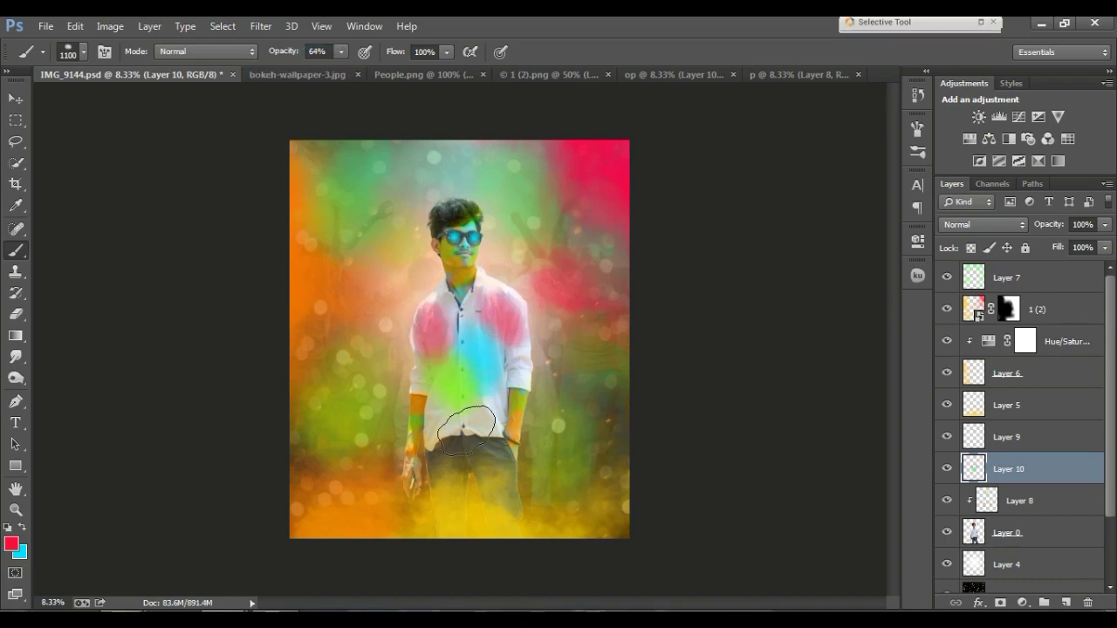
Choose the soft 435 px brush preset
right_click(495, 291)
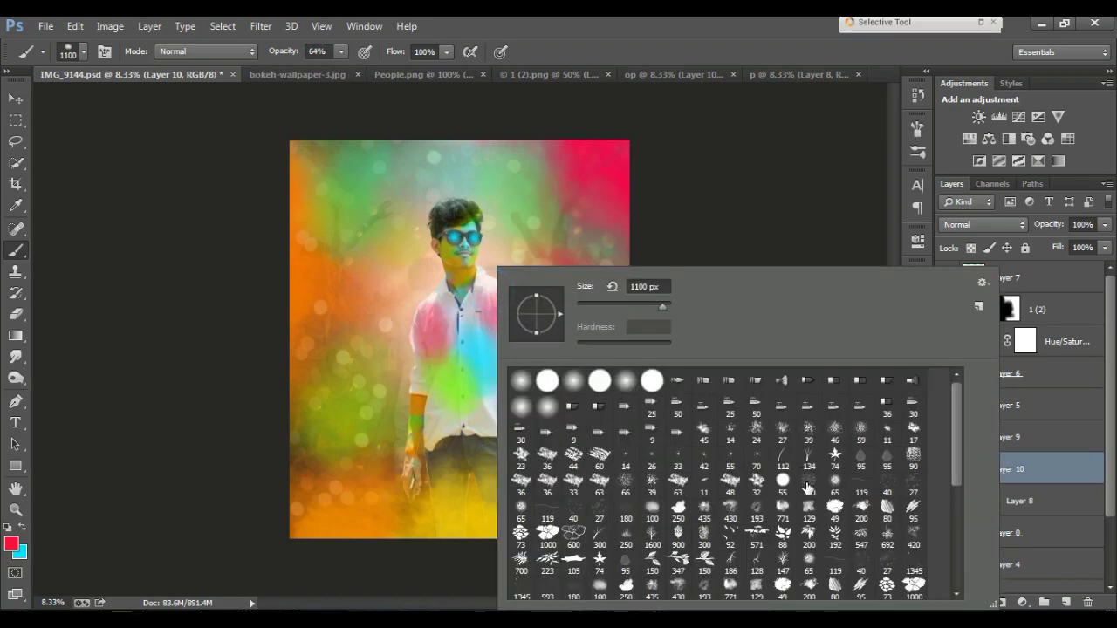
left_click(808, 482)
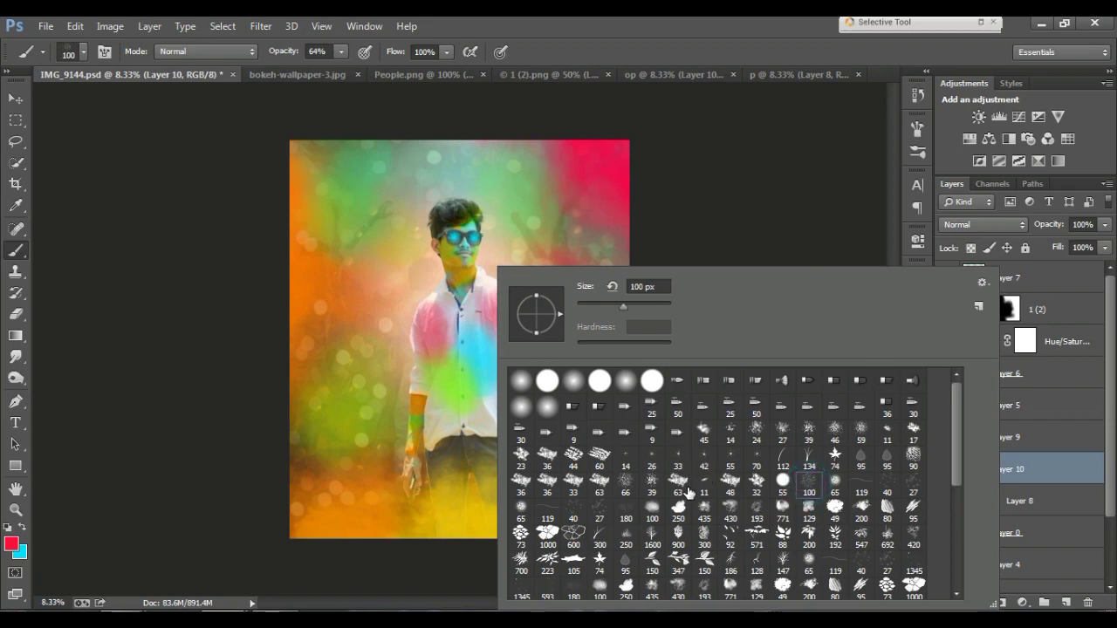
left_click(704, 508)
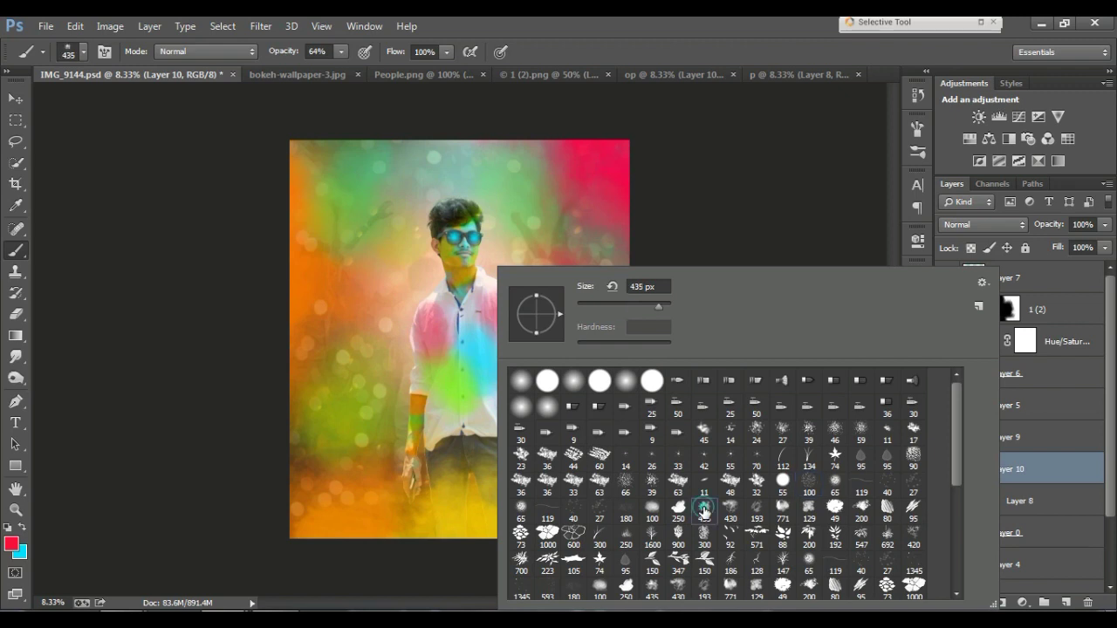
left_click(675, 509)
left_click(711, 512)
Set the foreground colour to yellow and pick a 100 px soft brush preset
left_click(12, 544)
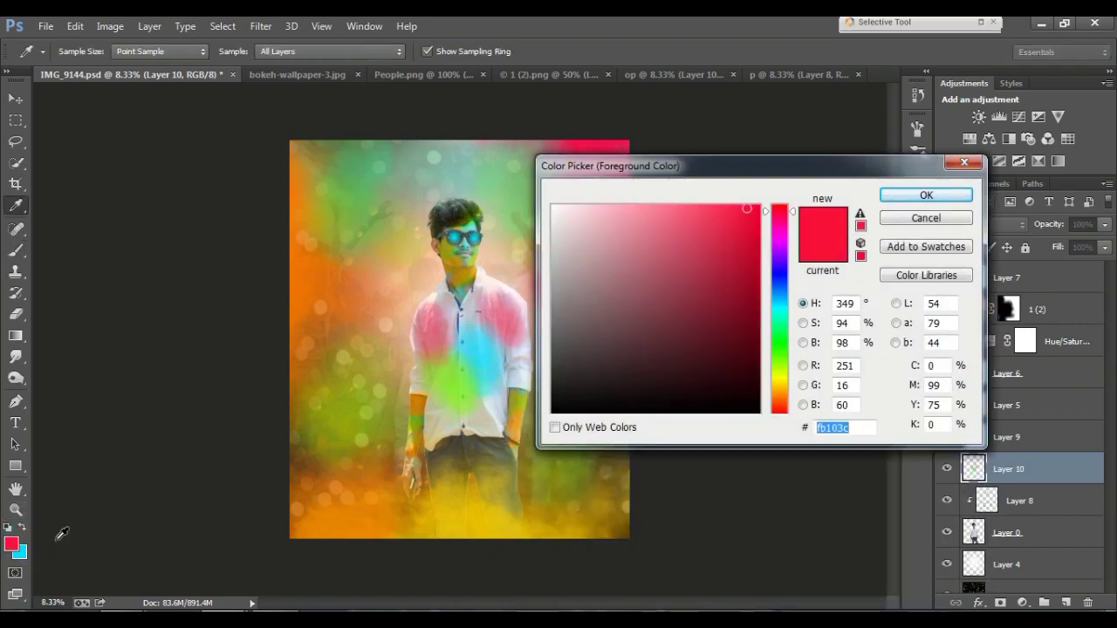
left_click(779, 383)
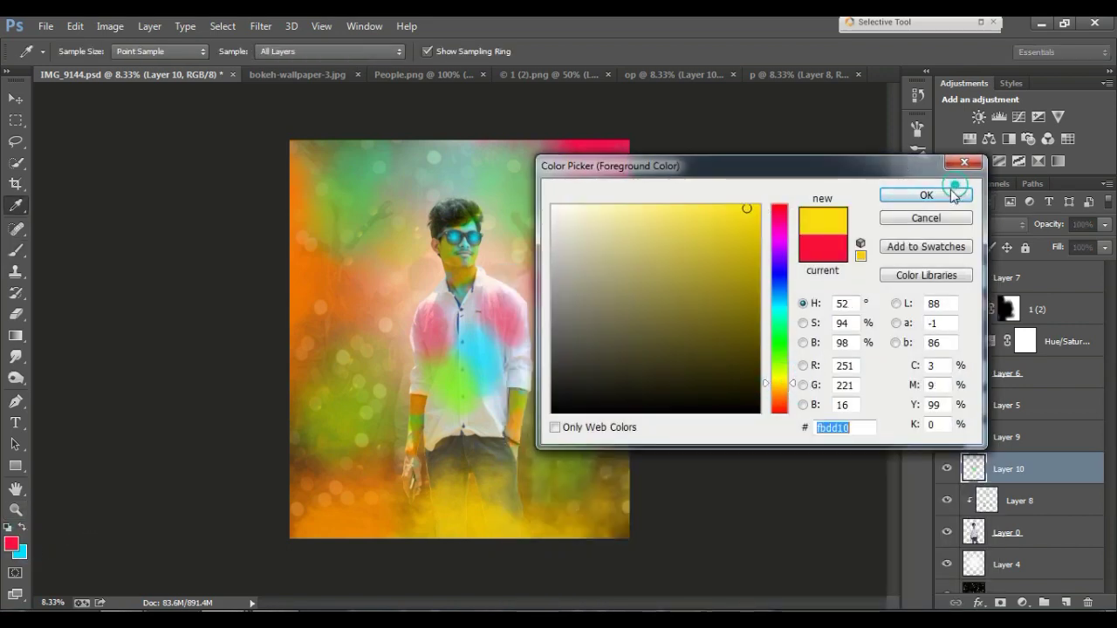
left_click(920, 194)
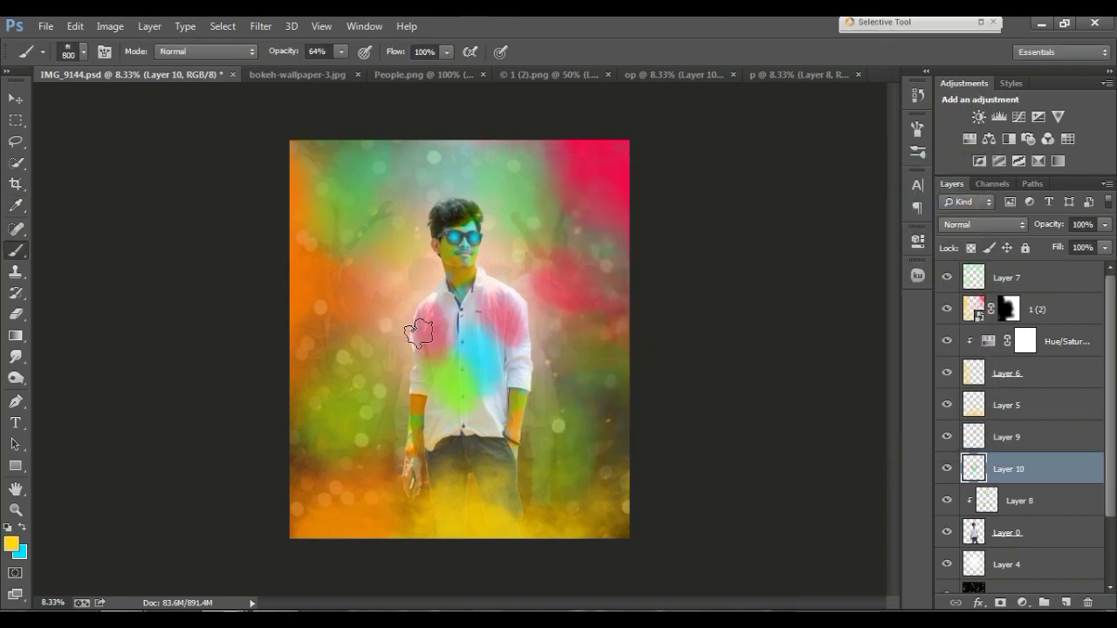
right_click(453, 341)
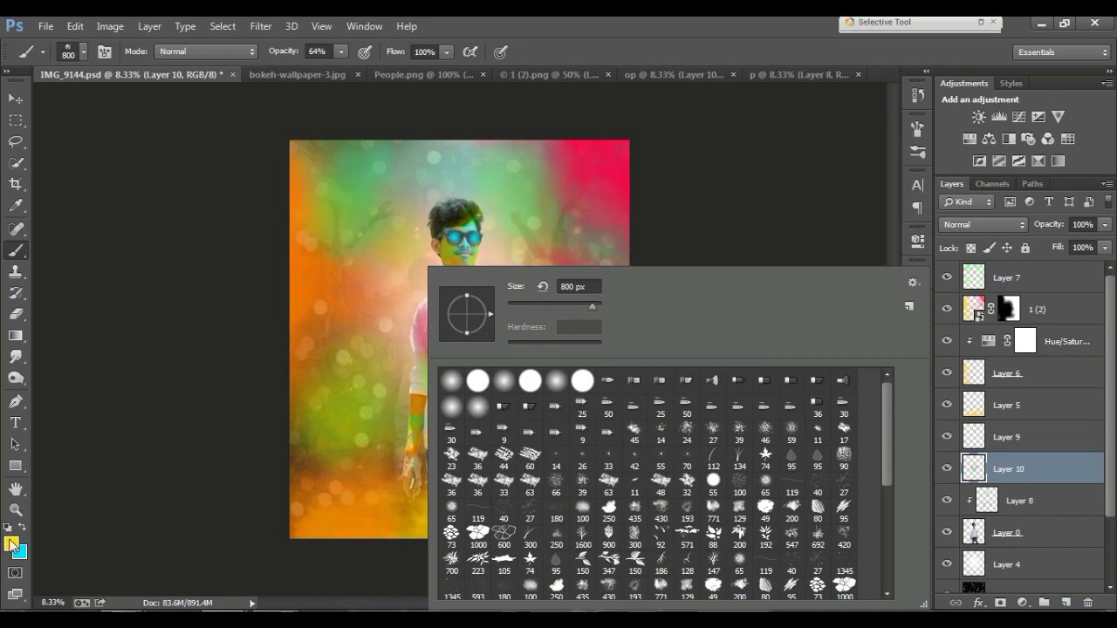
left_click(583, 511)
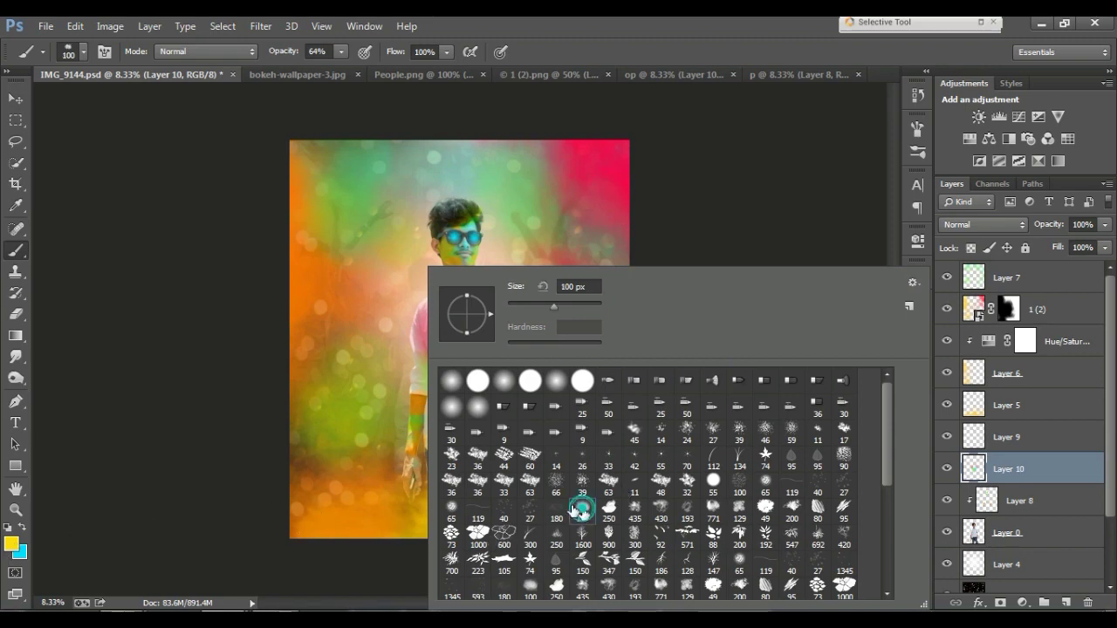
left_click(15, 540)
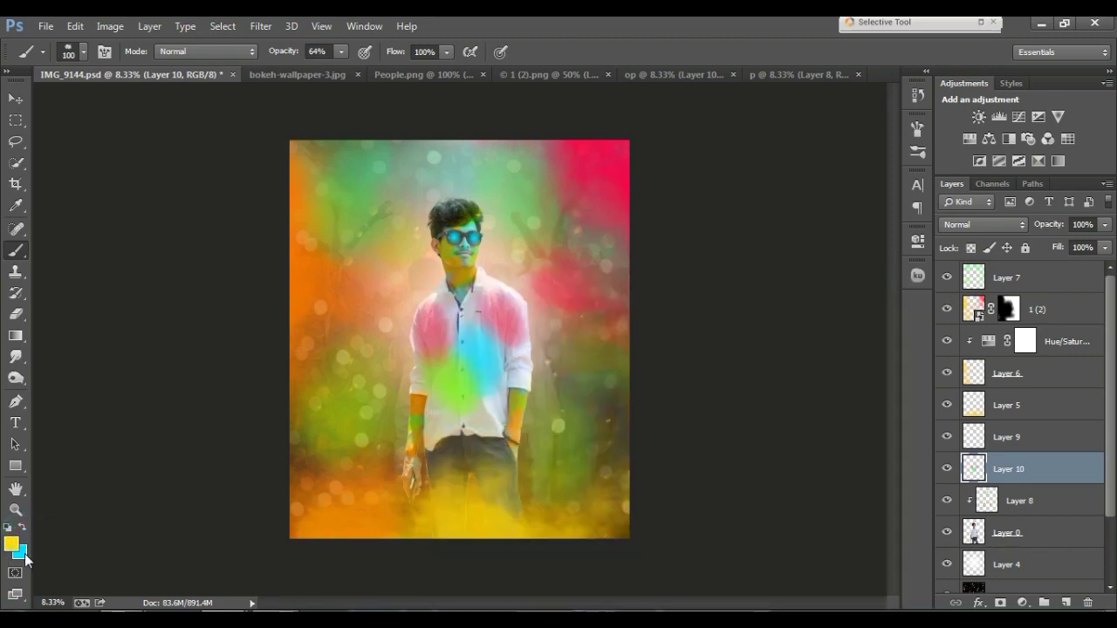
Change the foreground colour to orange in the Color Picker
left_click(12, 545)
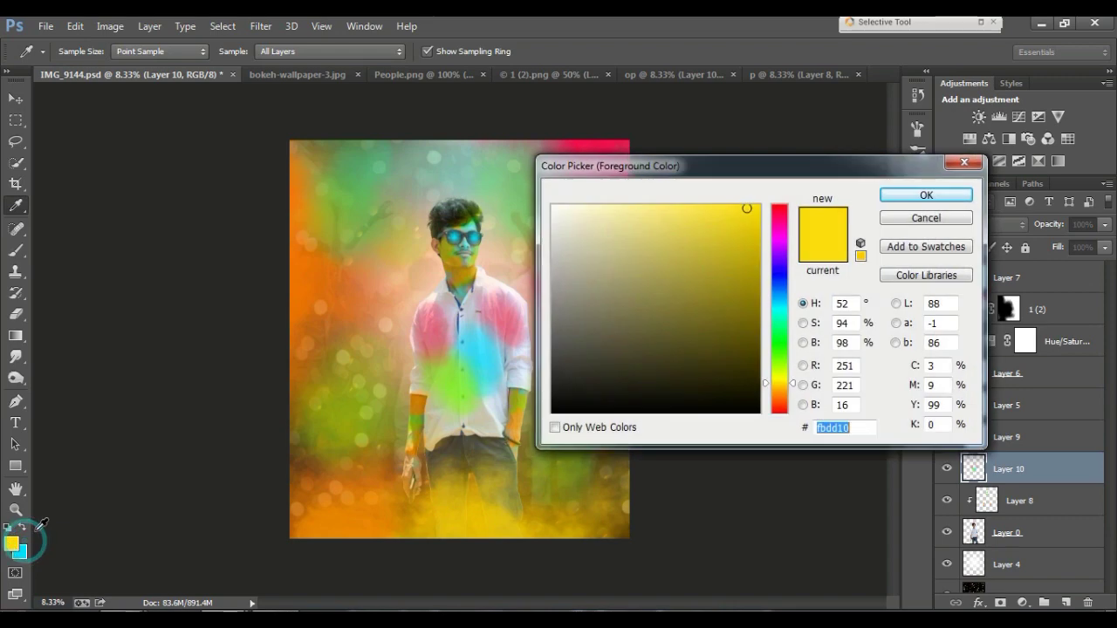
left_click(777, 302)
left_click_drag(777, 302, 779, 295)
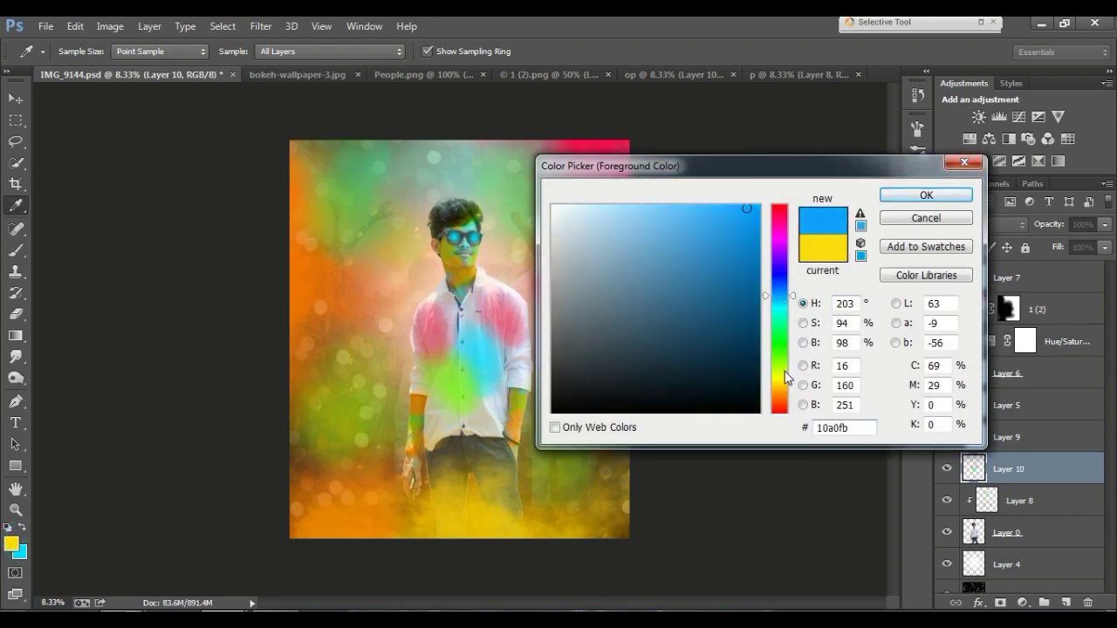
left_click(781, 399)
left_click(926, 194)
With a 900 px brush, paint orange over the lower shirt, undo, and repaint the right side
key("b")
key("bracketright")
key("bracketright")
key("bracketright")
left_click_drag(433, 422, 513, 352)
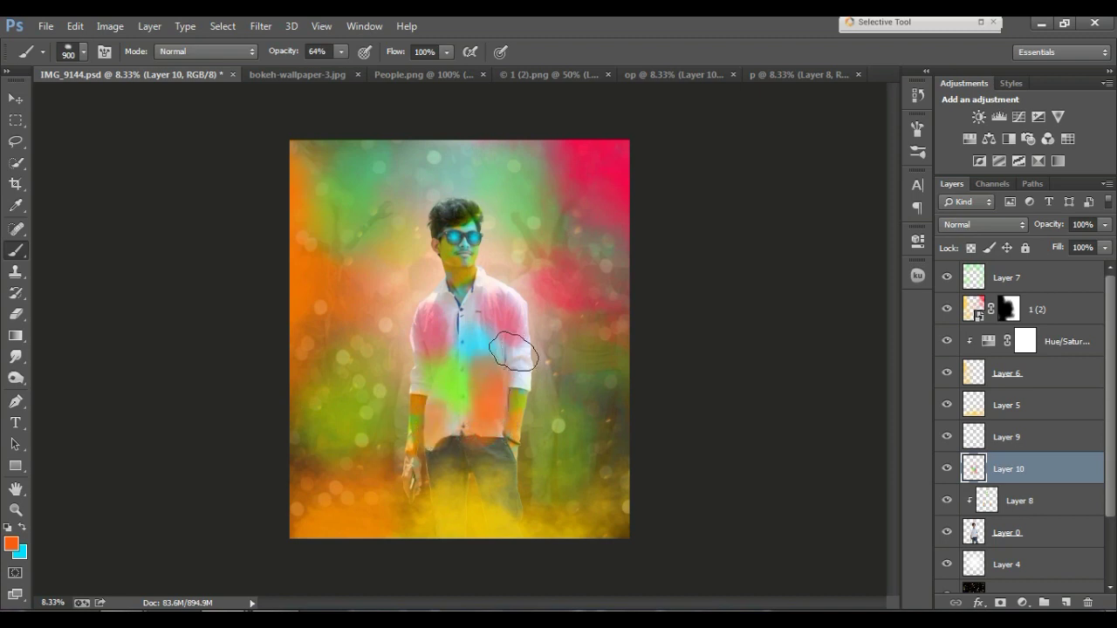
key("ctrl+alt+z")
key("ctrl+alt+z")
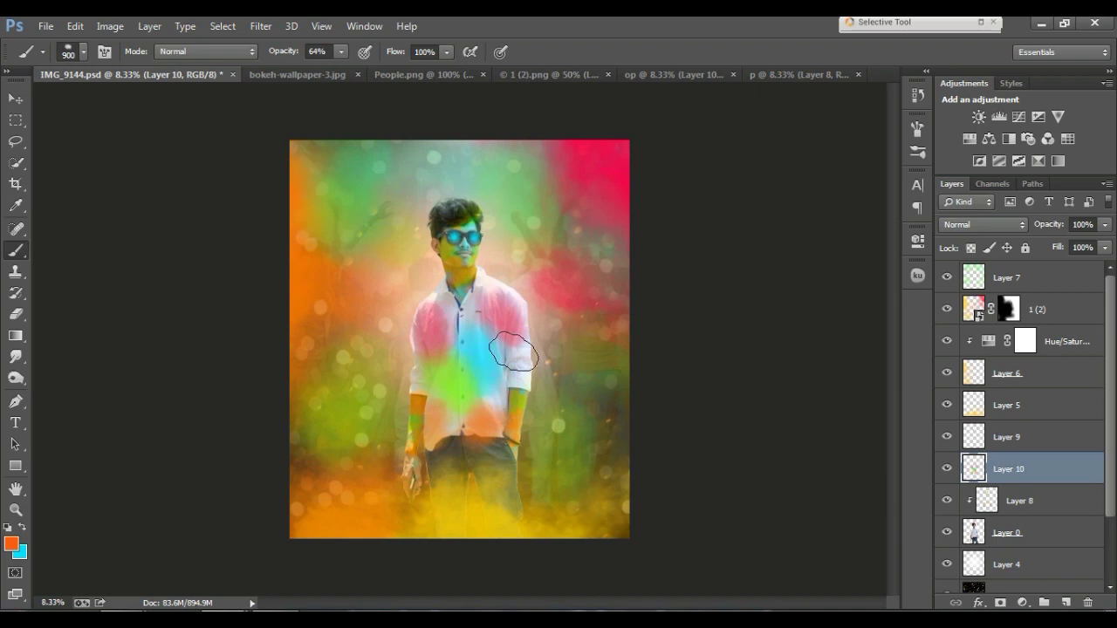
left_click_drag(514, 352, 510, 361)
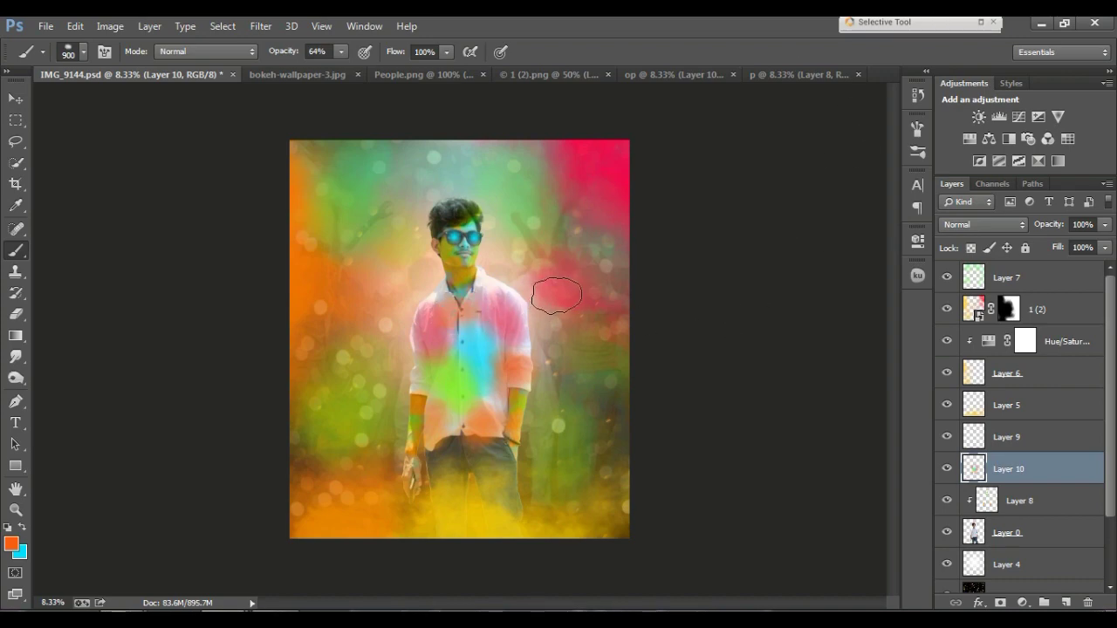
Swap to cyan and paint it across the chest, right shoulder and left hip
right_click(587, 290)
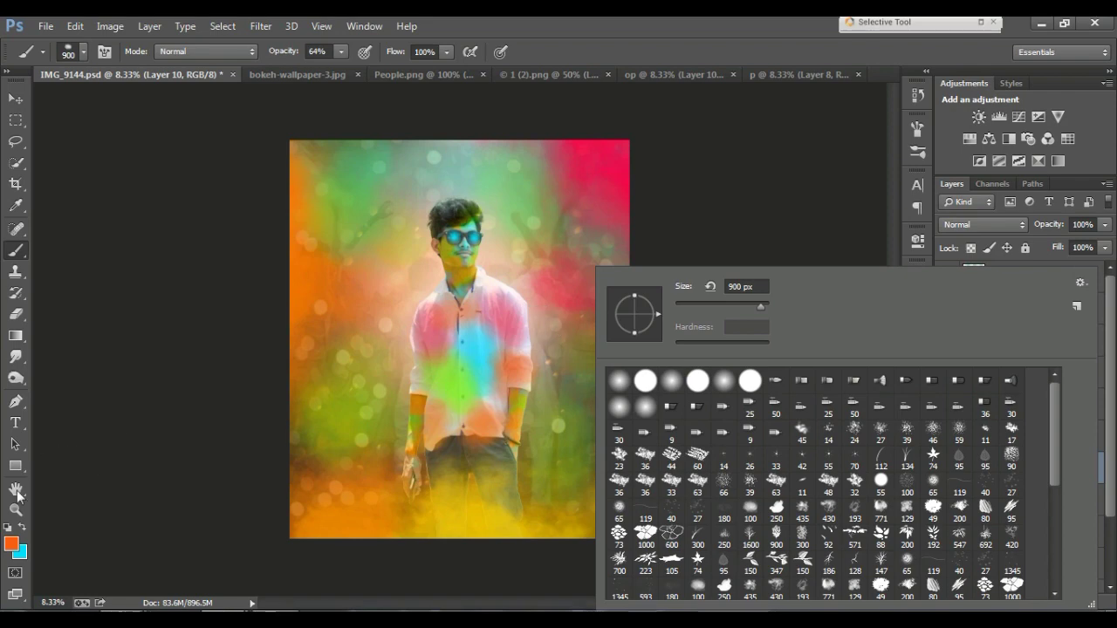
left_click(23, 527)
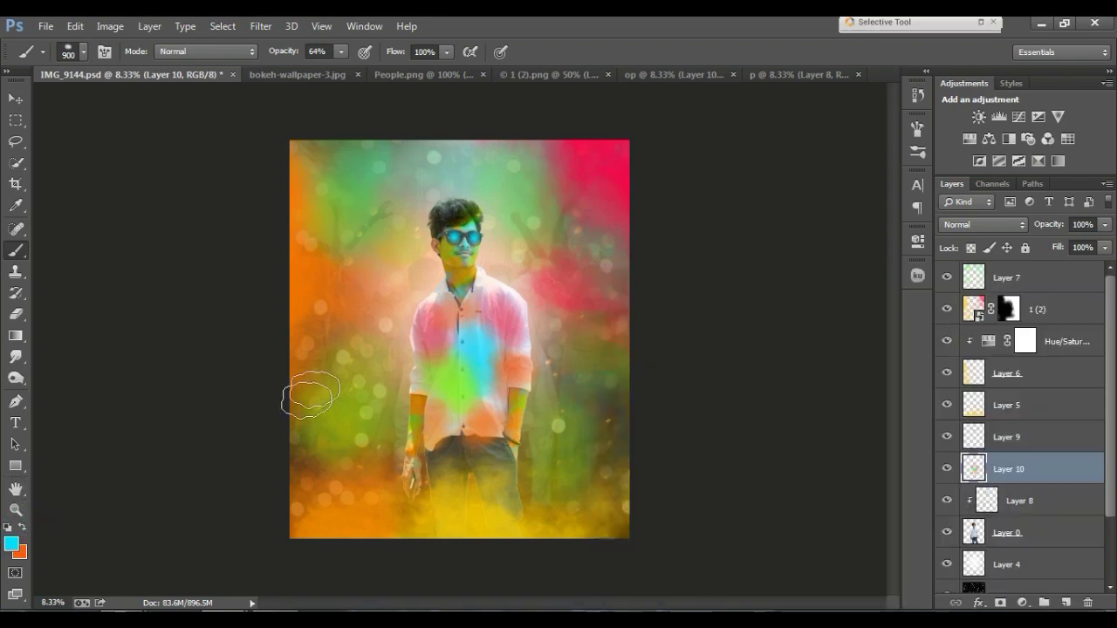
mouse_move(437, 324)
left_mouse_down()
mouse_move(463, 316)
mouse_move(541, 345)
left_mouse_up()
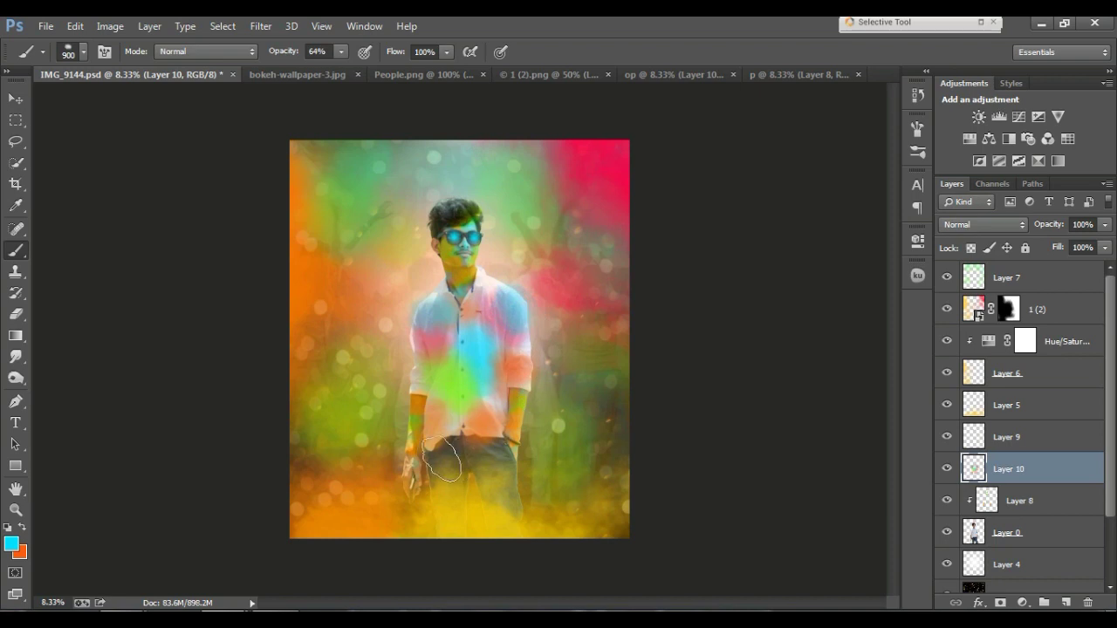
mouse_move(439, 427)
left_mouse_down()
mouse_move(496, 426)
mouse_move(445, 461)
left_mouse_up()
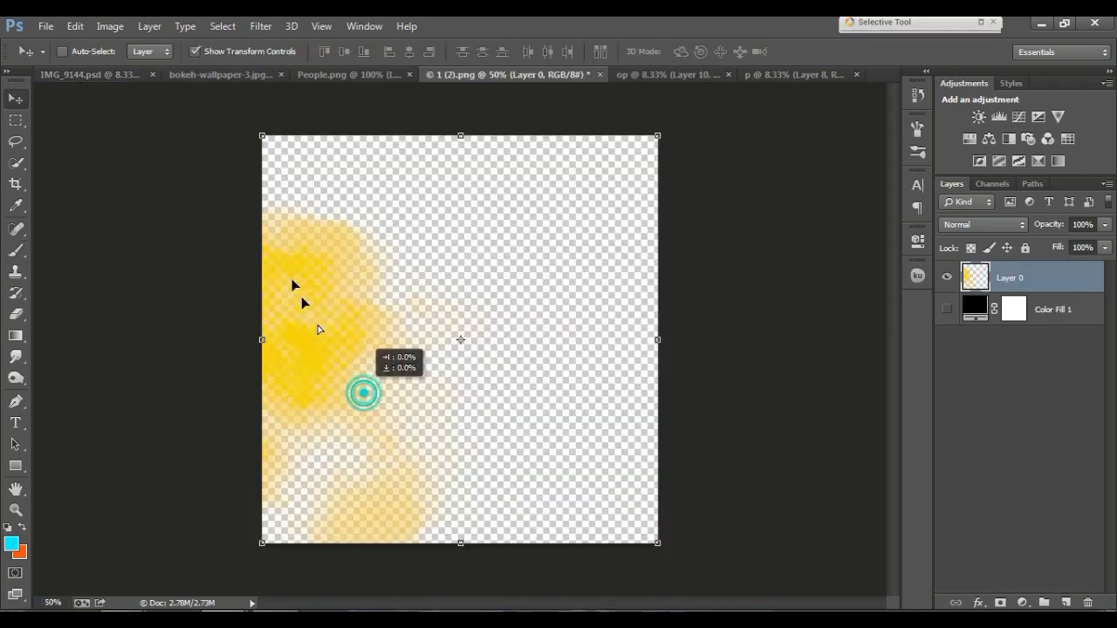
Drag the yellow powder from 1 (2).png into IMG_9144.psd, enlarge, rotate 90°, and flip horizontally
left_click_drag(364, 392, 81, 75)
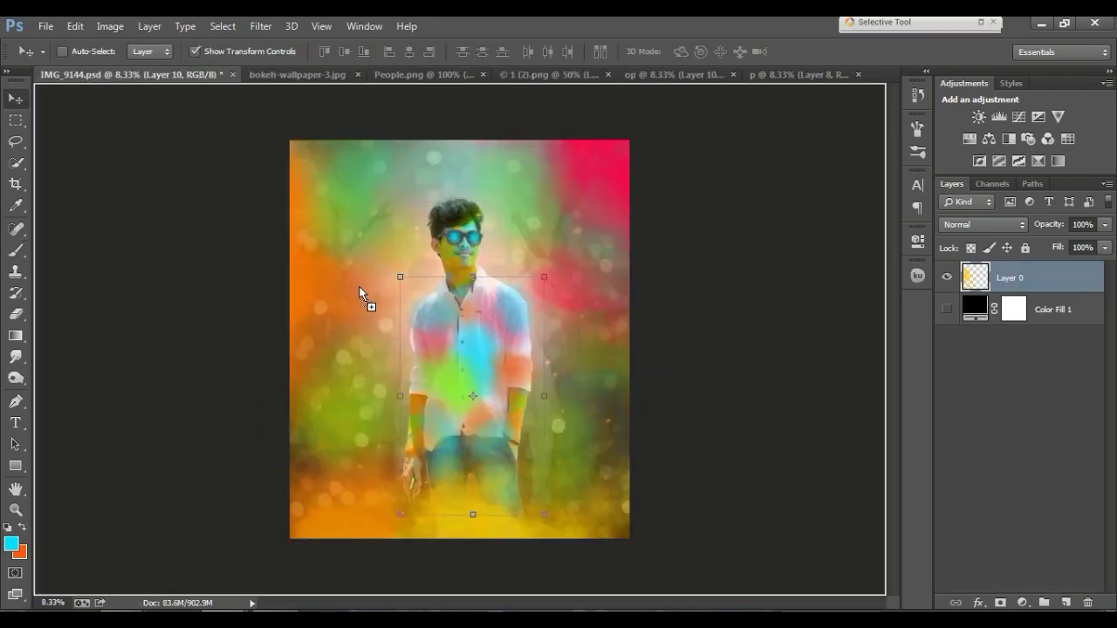
left_click_drag(80, 75, 356, 278)
left_click_drag(485, 355, 584, 466)
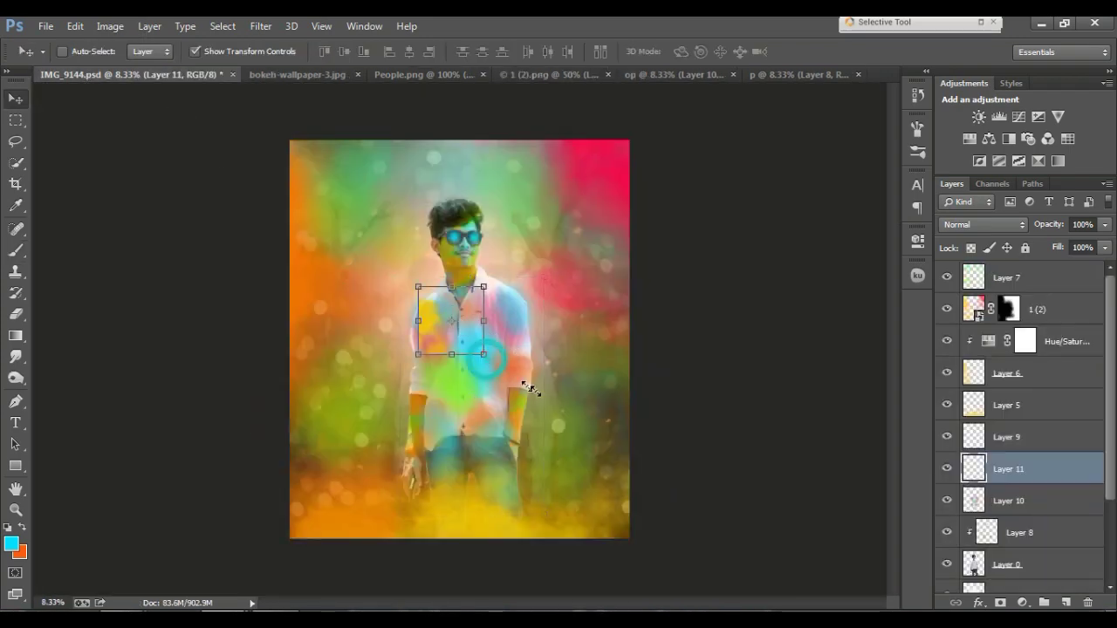
mouse_move(603, 476)
left_mouse_down()
mouse_move(637, 214)
mouse_move(611, 192)
left_mouse_up()
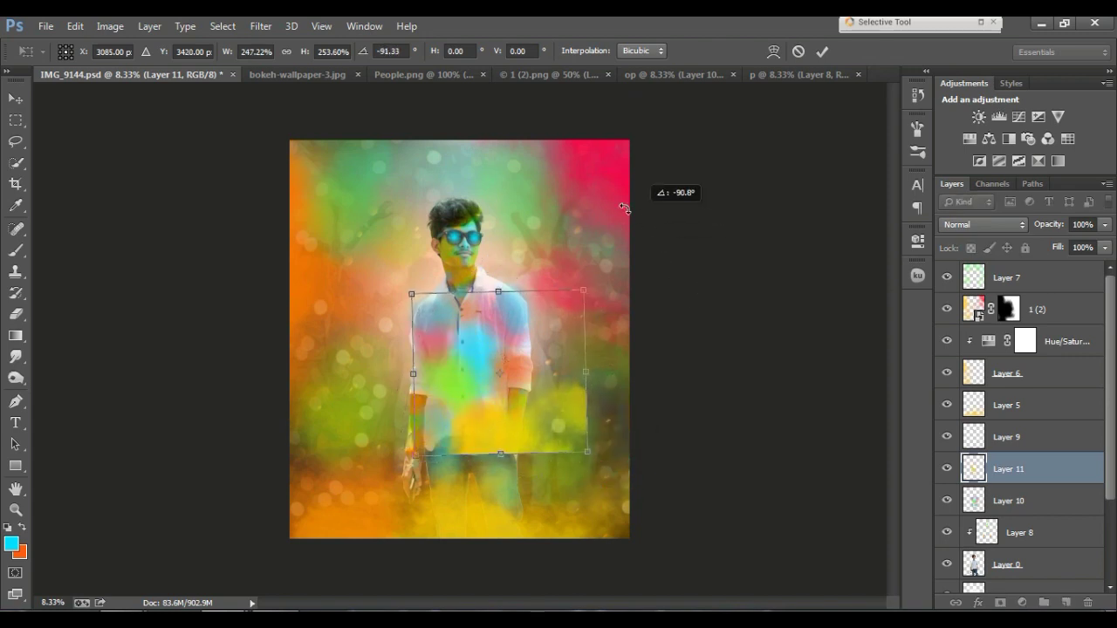
right_click(541, 404)
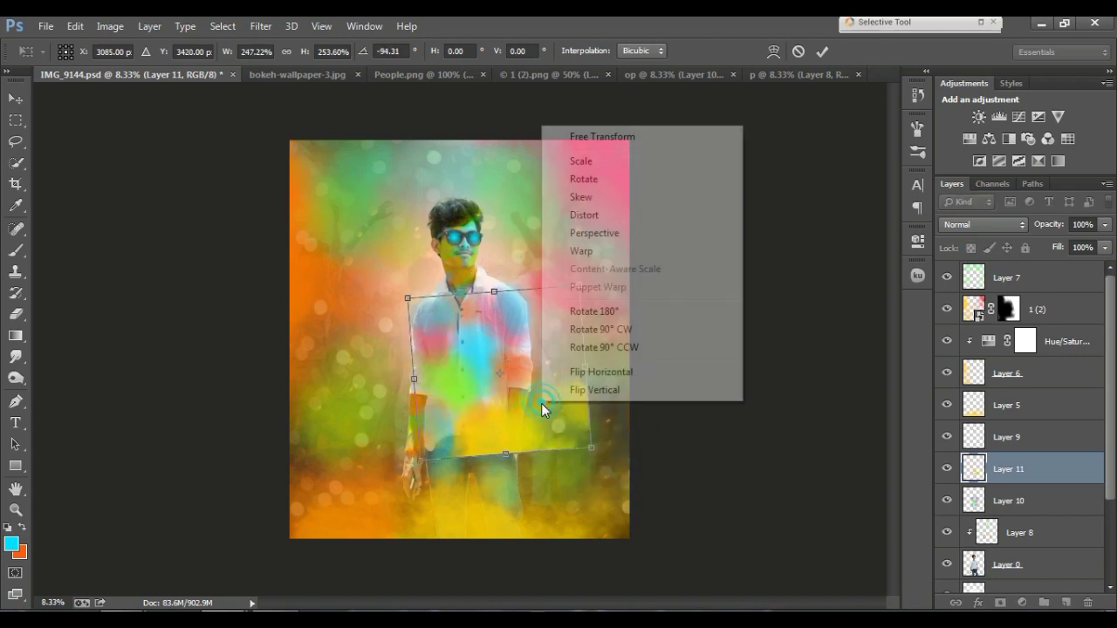
left_click(581, 371)
Move and stretch the powder layer across the bottom of the scene and commit the transform
left_click_drag(532, 421, 705, 518)
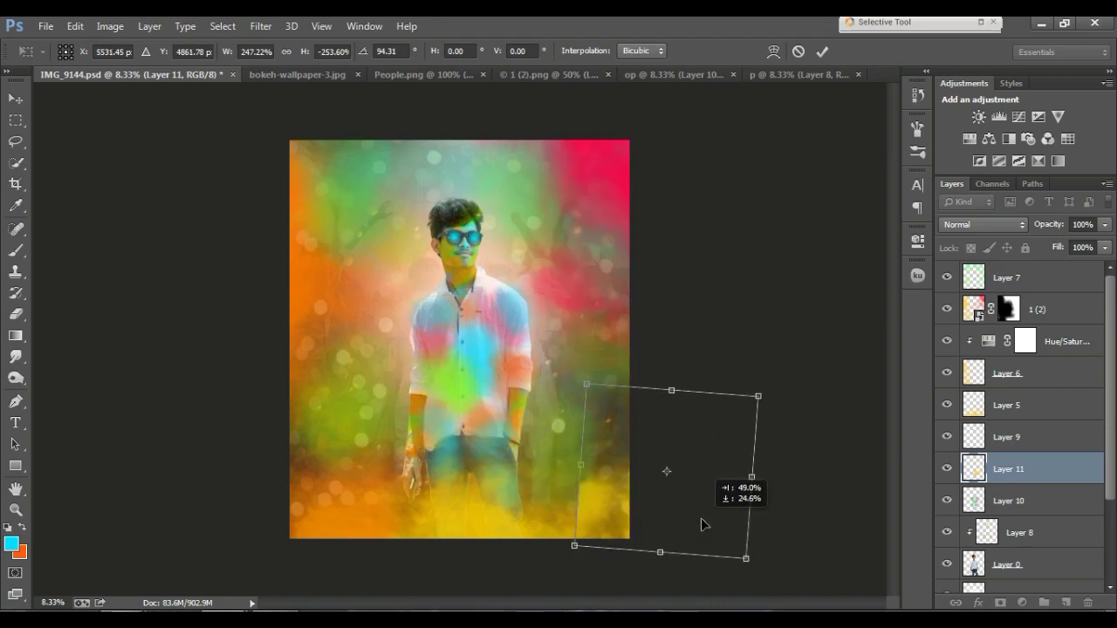
mouse_move(583, 382)
left_mouse_down()
mouse_move(395, 297)
mouse_move(398, 306)
left_mouse_up()
mouse_move(794, 576)
left_mouse_down()
mouse_move(693, 489)
mouse_move(648, 487)
mouse_move(636, 448)
left_mouse_up()
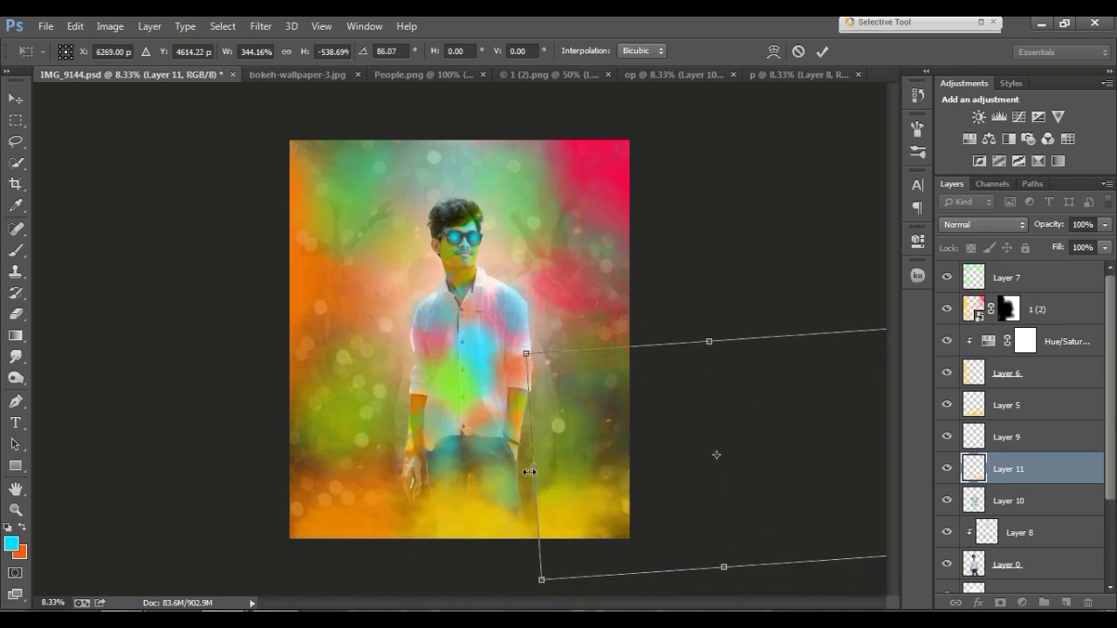
left_click_drag(516, 465, 502, 463)
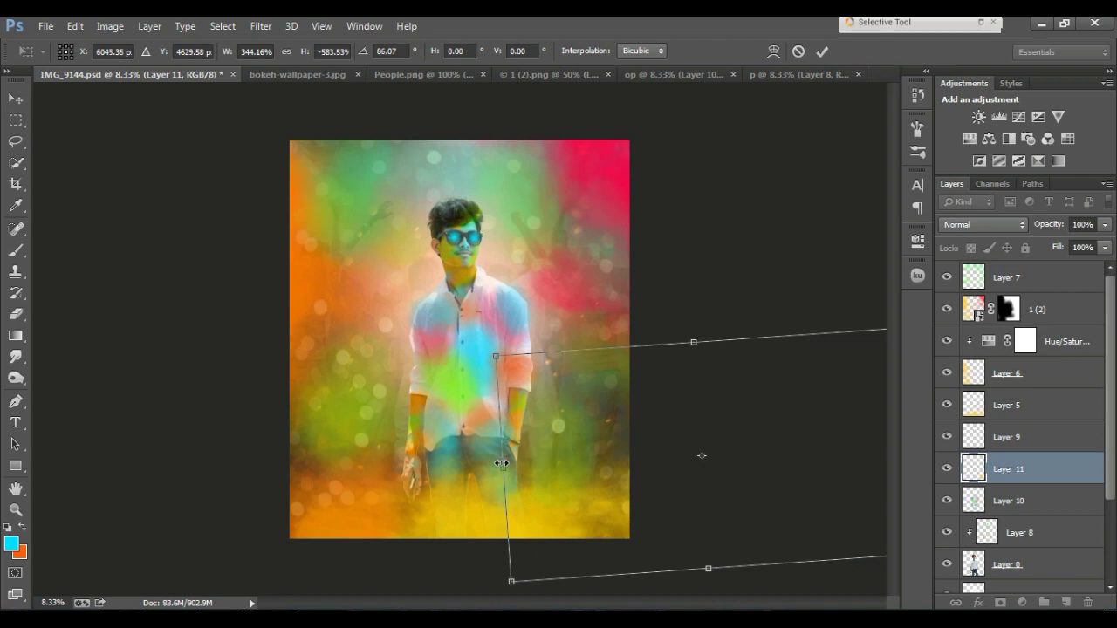
key("ctrl")
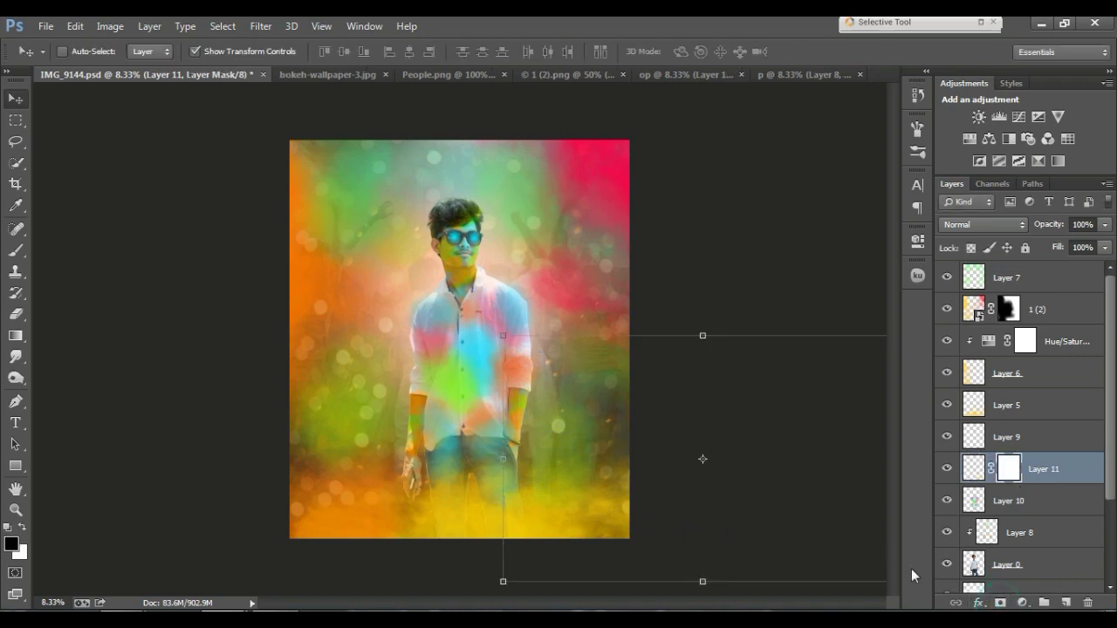
key("b")
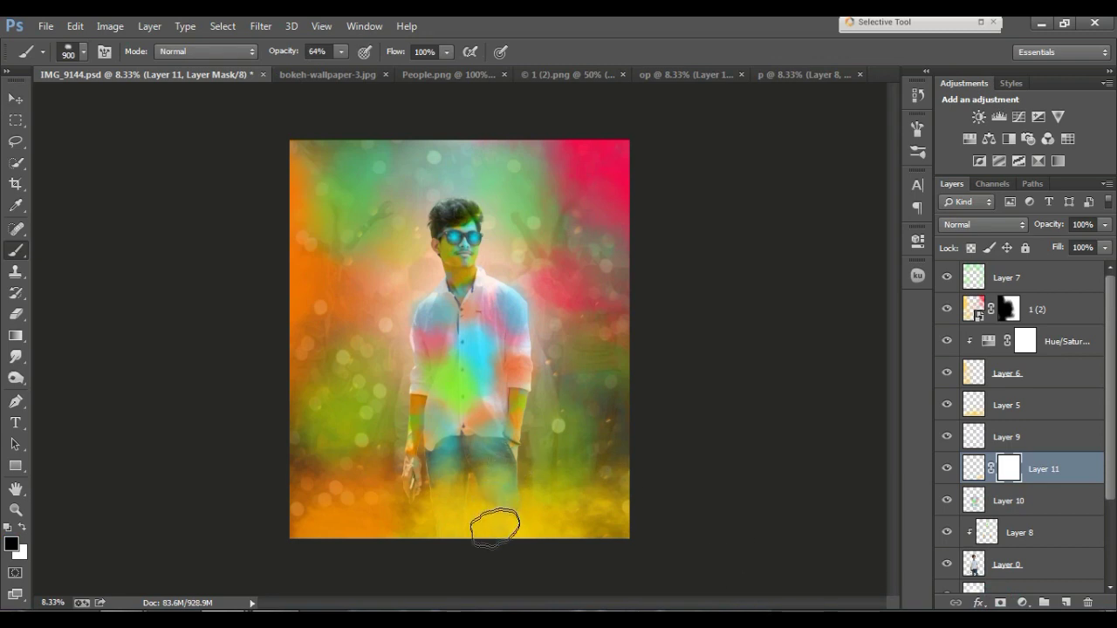
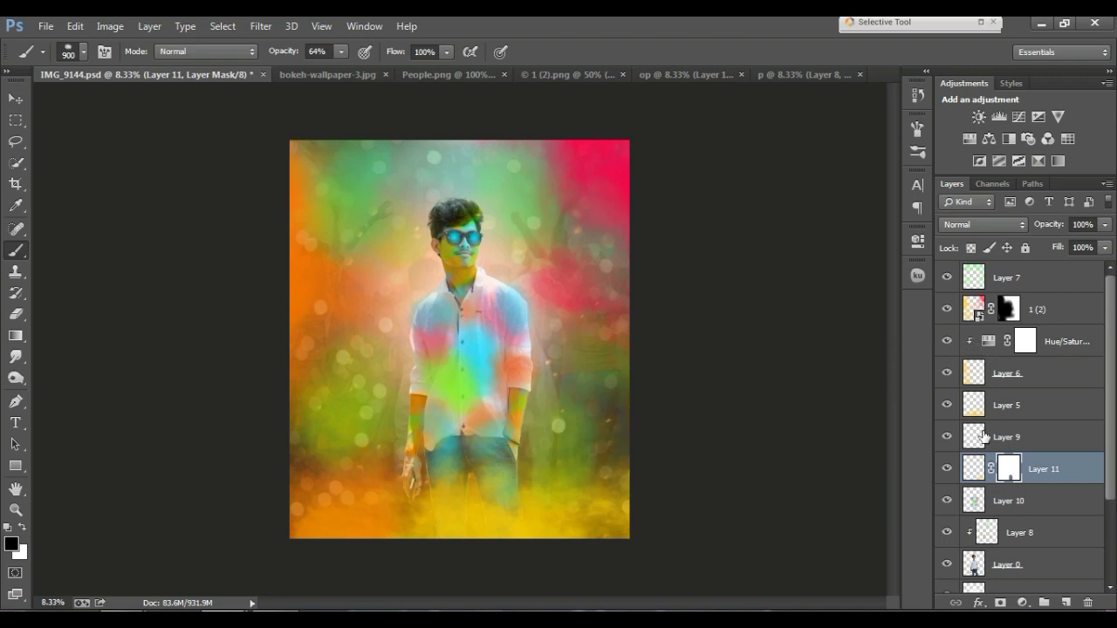
Drop Layer 2's opacity to 25%, then select Layer 7
scroll(1047, 467, "down", 3)
left_click(1016, 544)
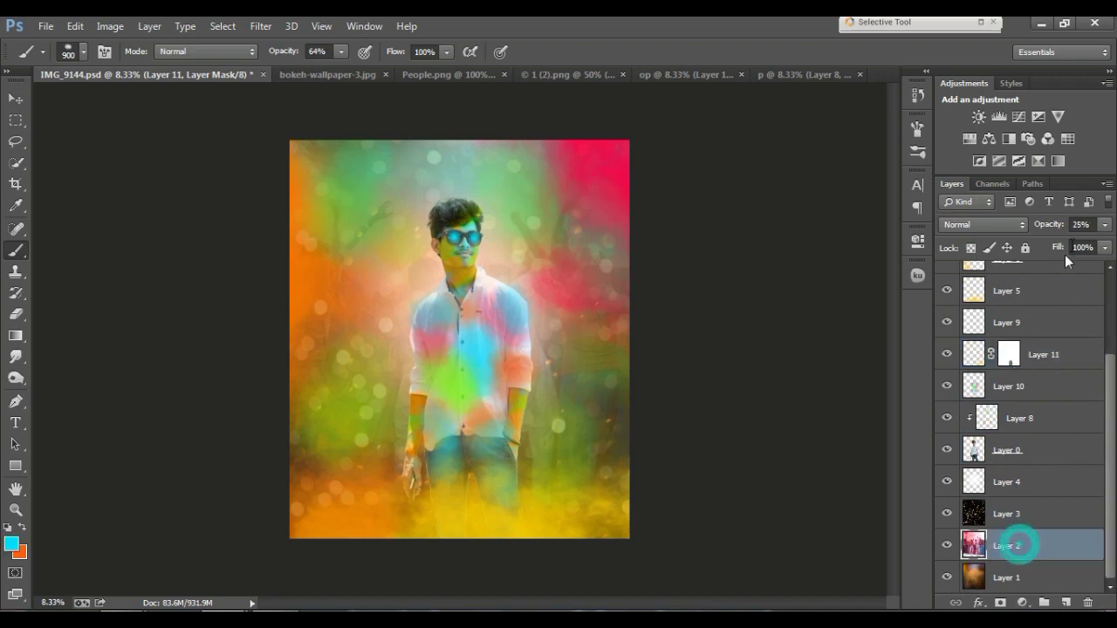
left_click(1105, 225)
mouse_move(1106, 244)
left_mouse_down()
mouse_move(1053, 247)
mouse_move(1062, 245)
left_mouse_up()
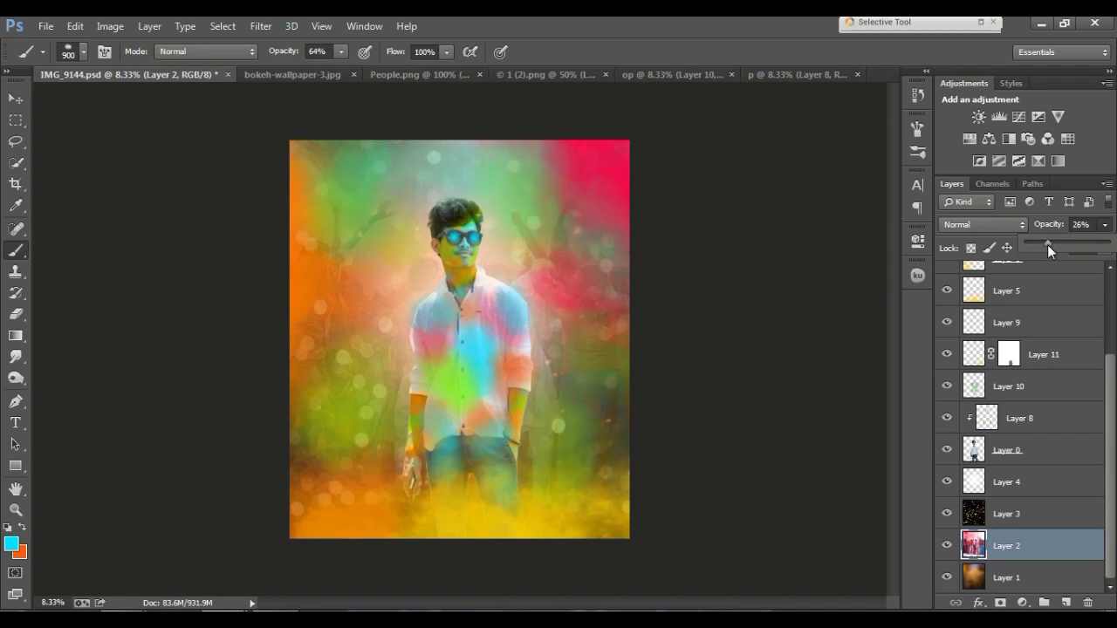
left_click_drag(1048, 247, 1048, 246)
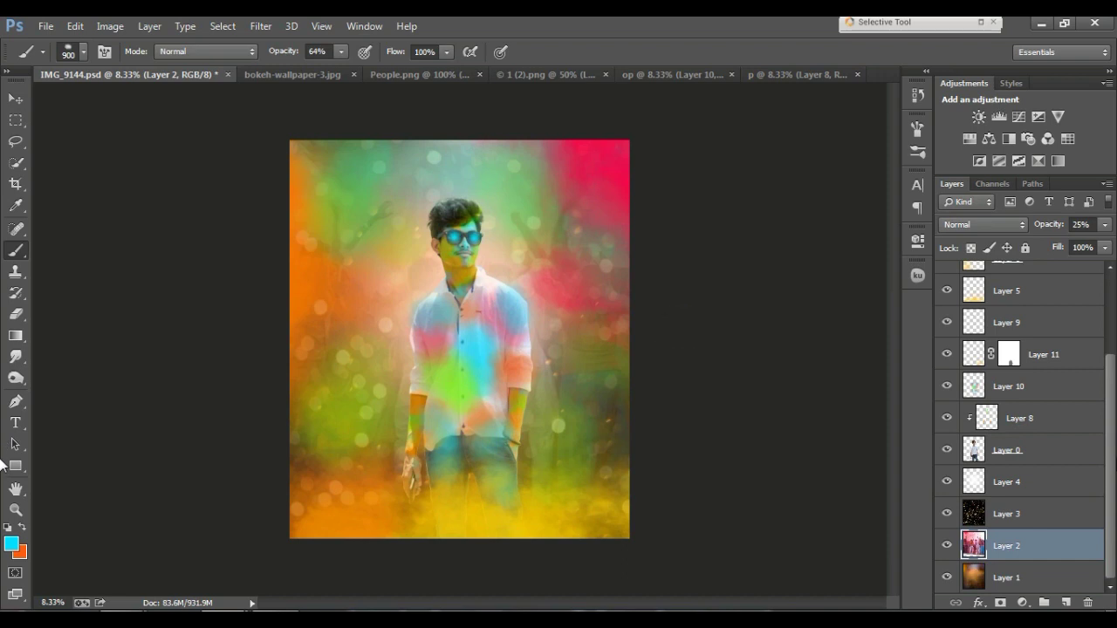
scroll(1091, 438, "up", 3)
left_click(1039, 289)
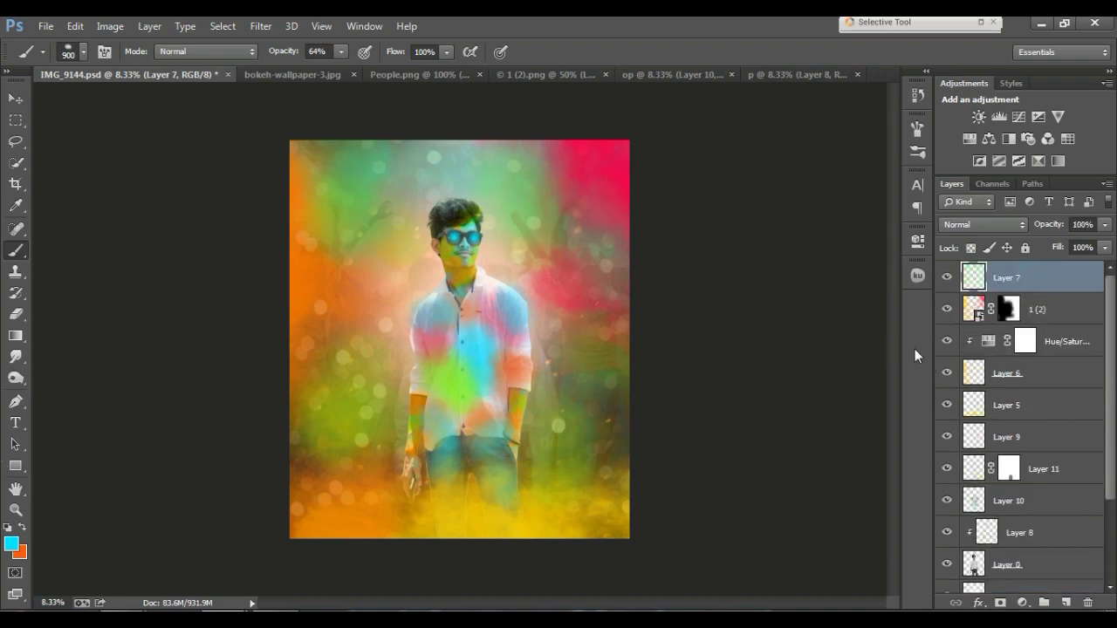
Add a new empty Layer 12 above Layer 10
scroll(1048, 410, "down", 3)
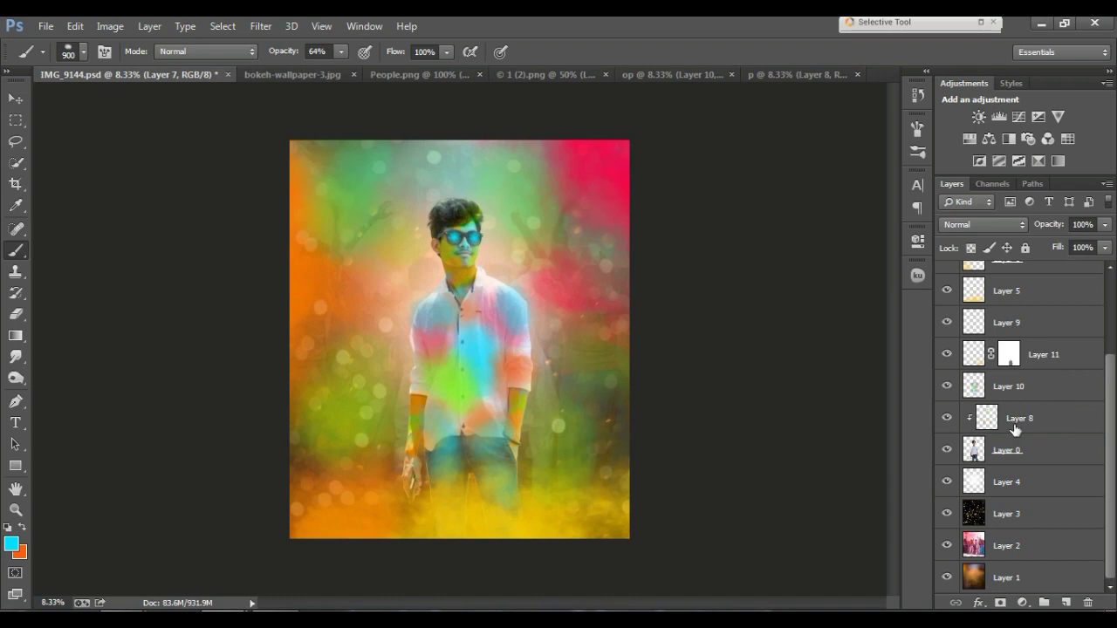
left_click(1015, 425)
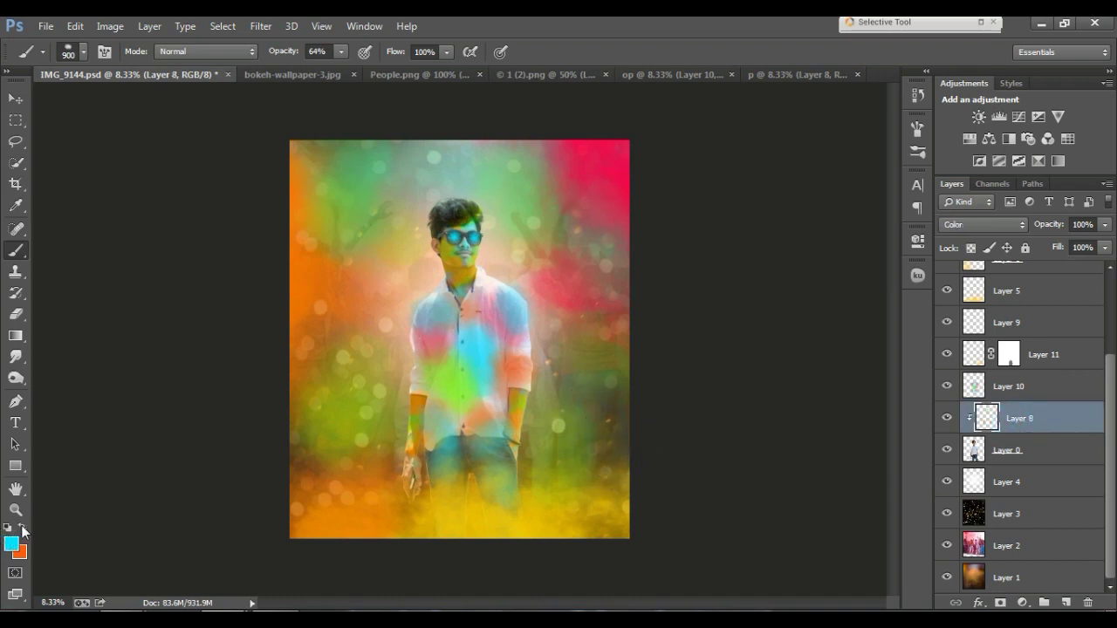
left_click(1015, 393)
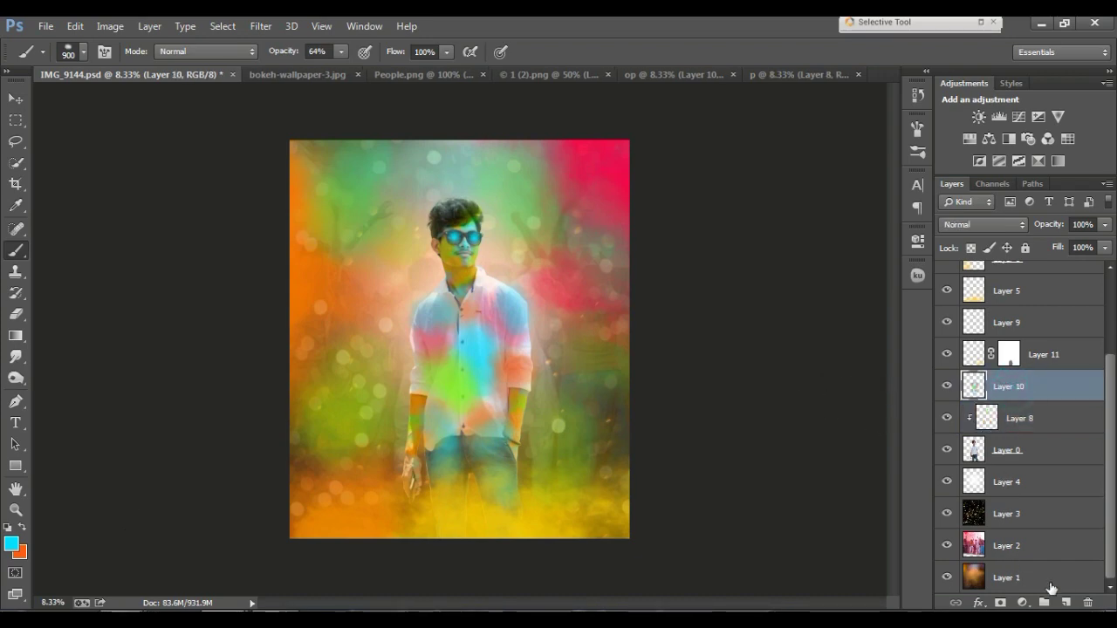
left_click(1067, 603)
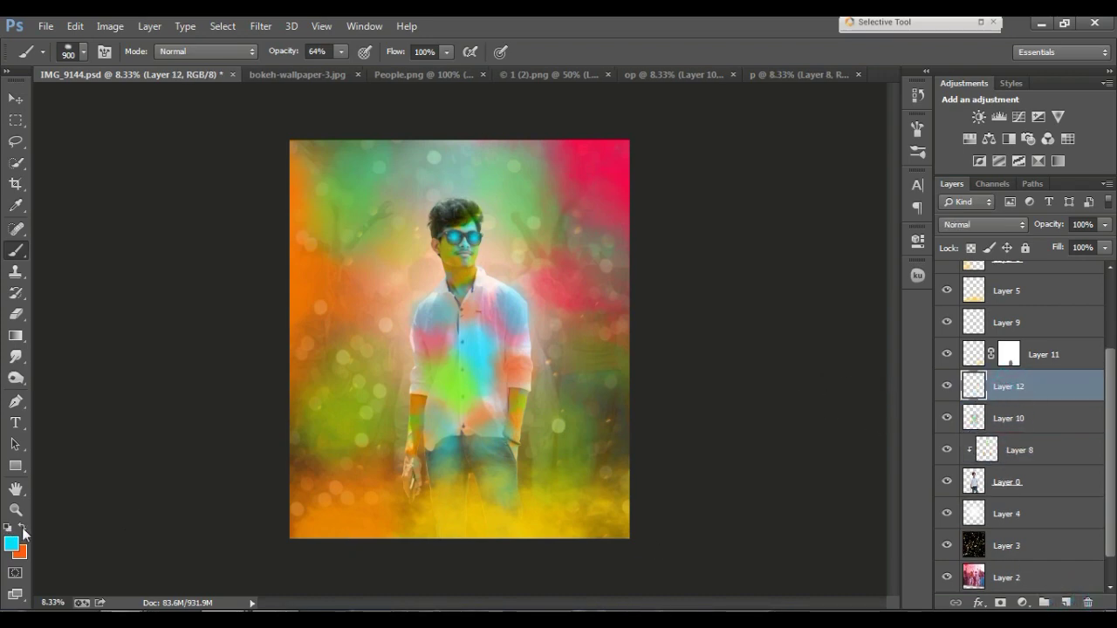
Set the foreground colour to a green sampled from the image and return to the Brush
left_click(12, 546)
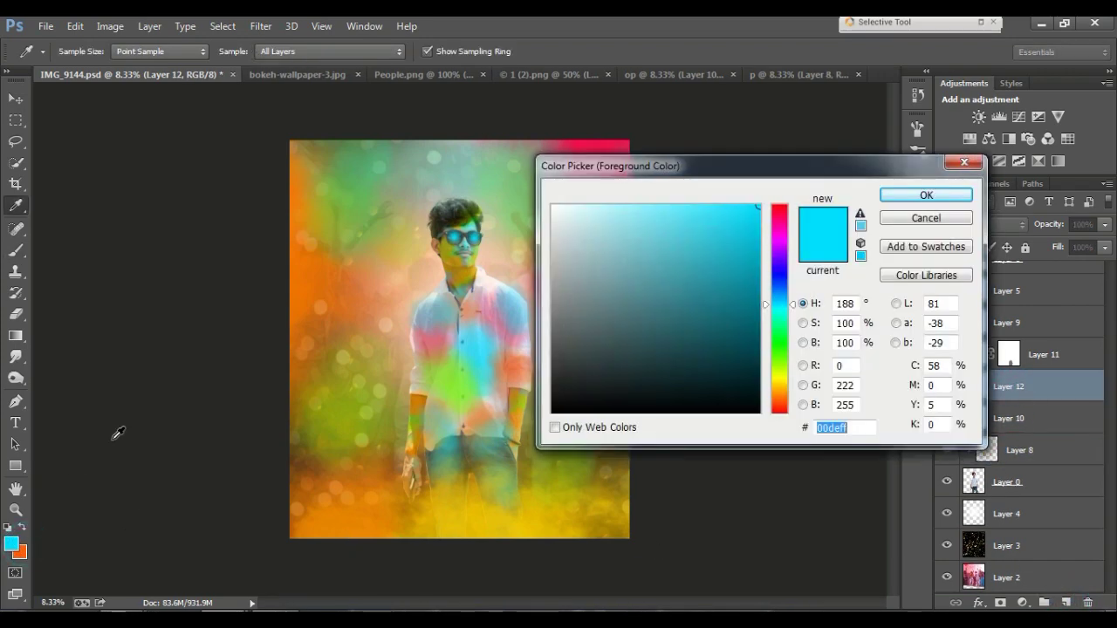
left_click(349, 213)
left_click(926, 195)
key("b")
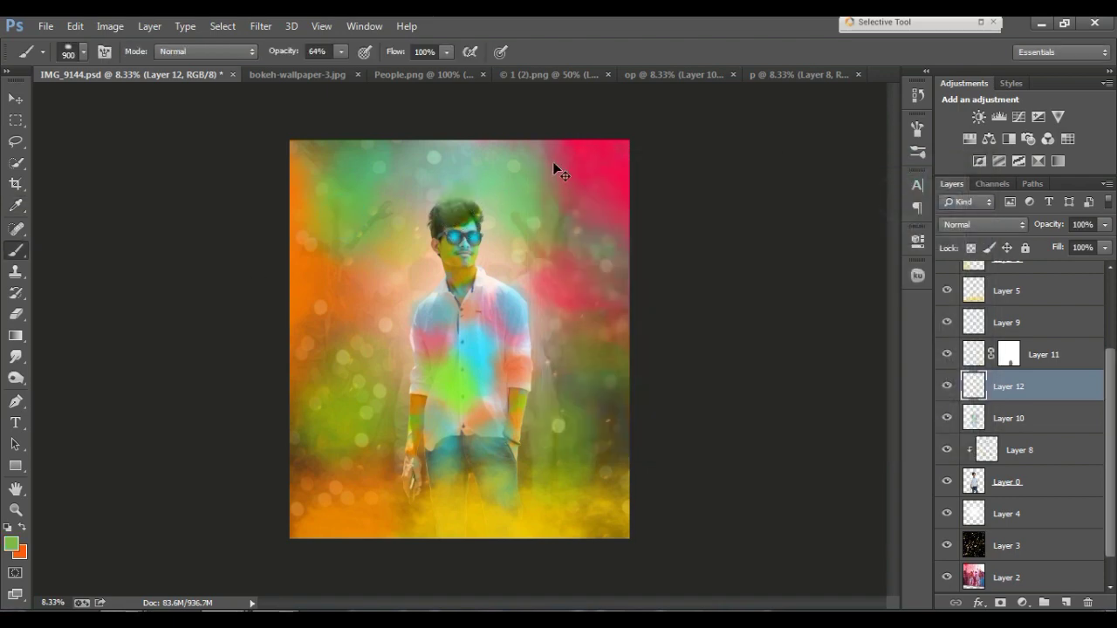
With a 700 px brush, paint the man's hair bright green #91f303
key("bracketleft")
key("bracketleft")
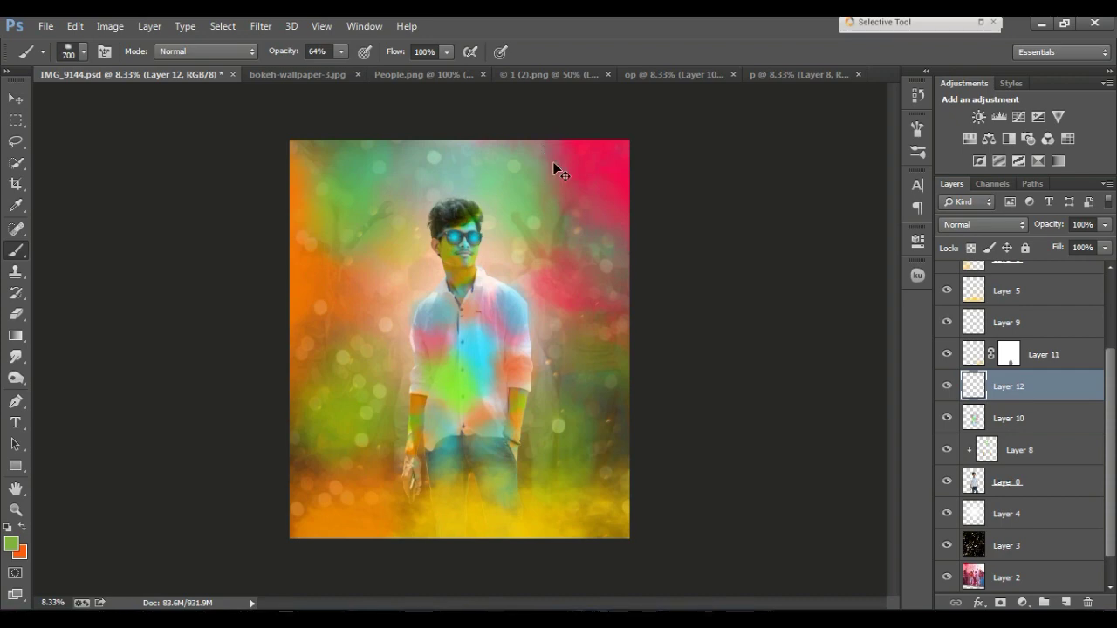
key("ctrl+plus")
scroll(436, 200, "up", 2)
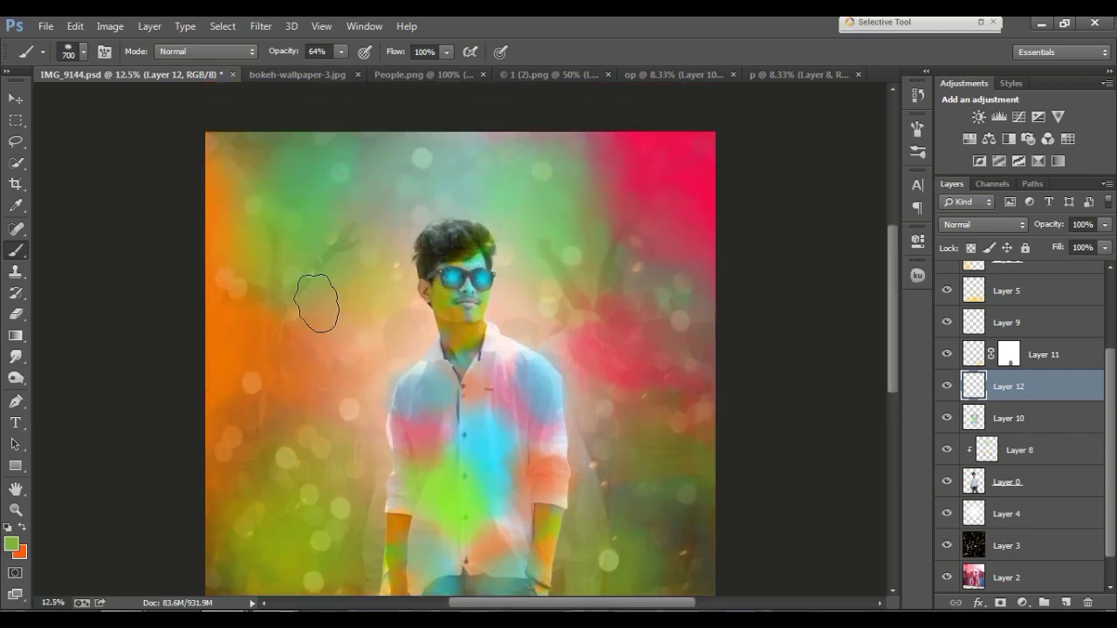
left_click(12, 545)
left_click(756, 213)
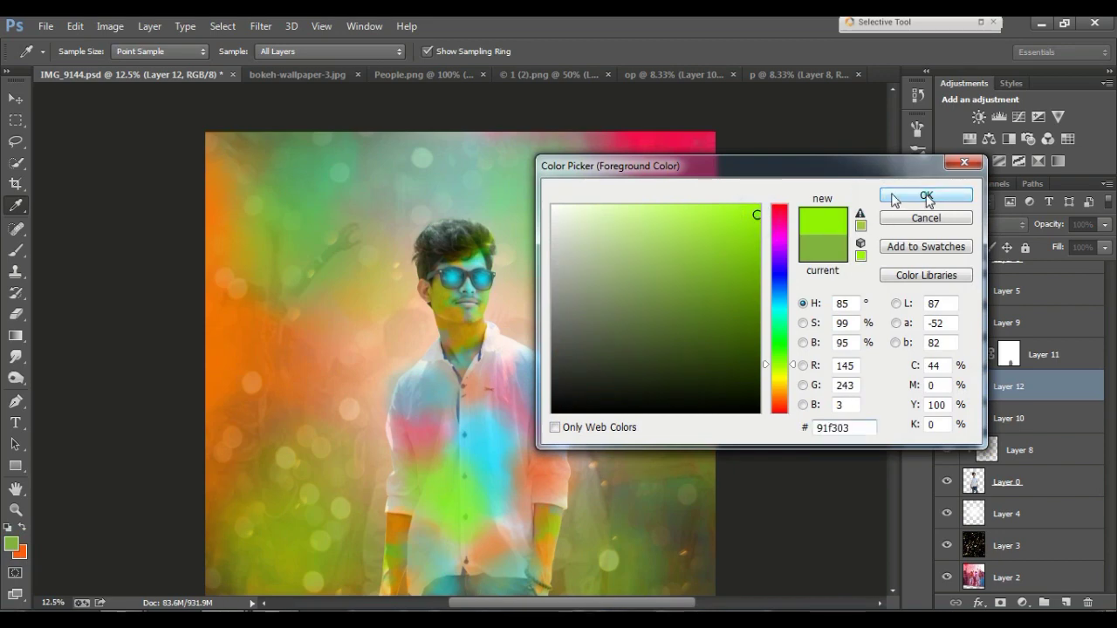
left_click(925, 195)
left_click_drag(445, 228, 515, 219)
Clip Layer 12 to the layer below, then release the clipping mask
right_click(1099, 392)
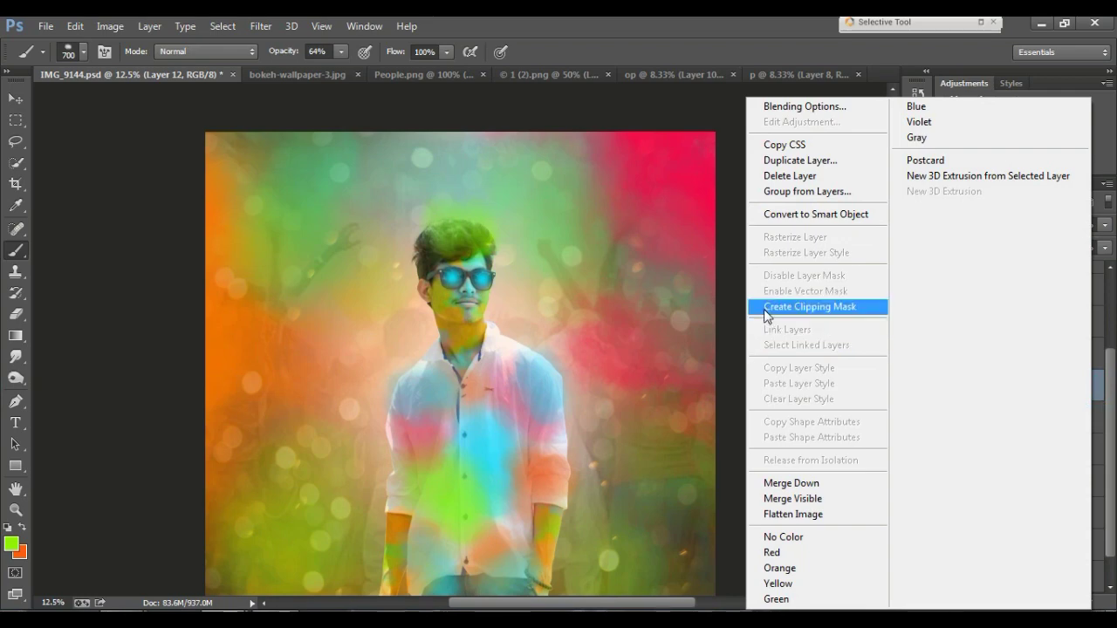
left_click(768, 307)
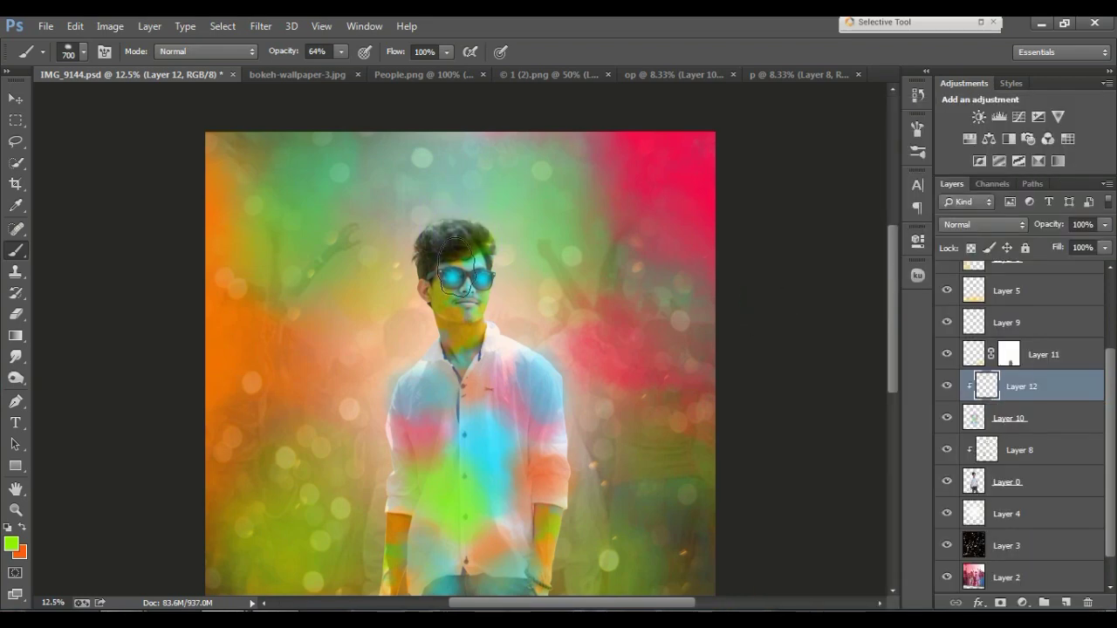
key("ctrl+alt+g")
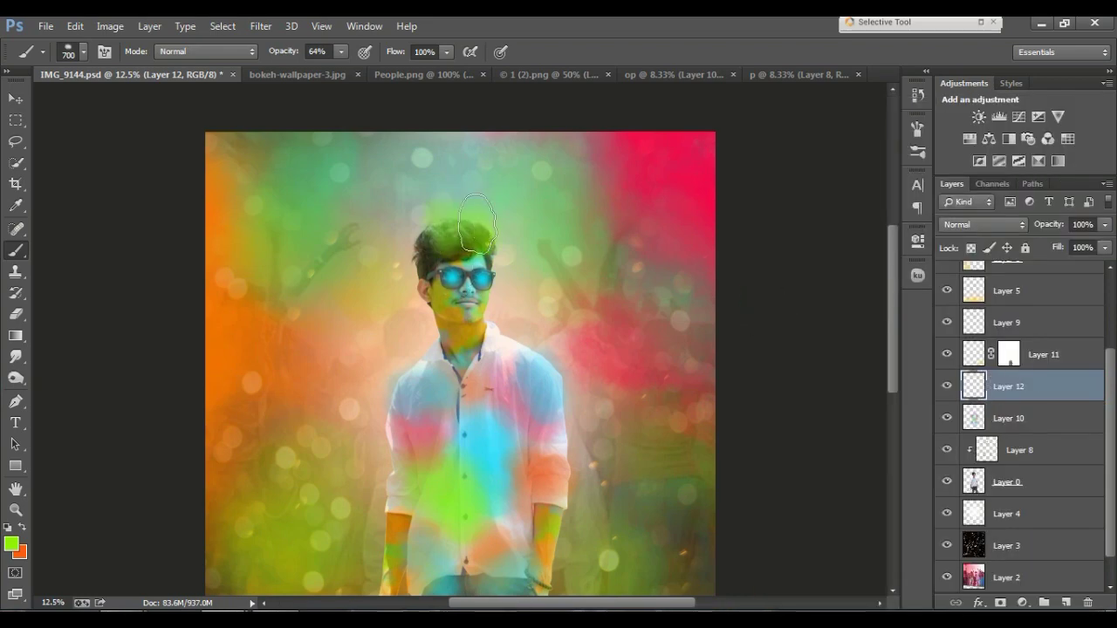
key("e")
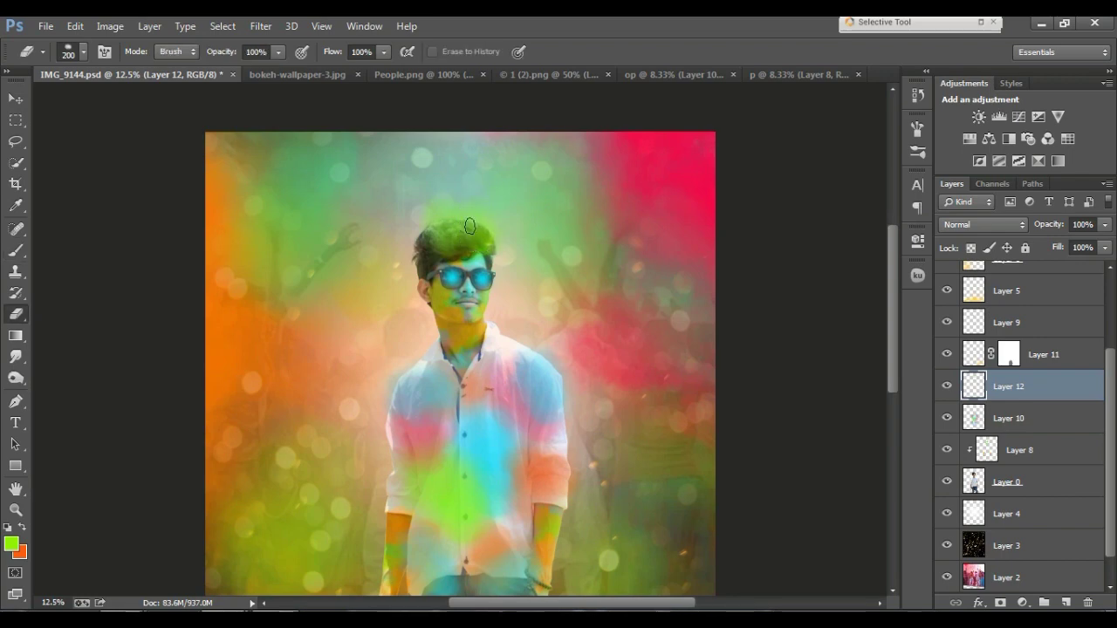
Erase stray green paint, shift Layer 12 right and scale it to about 116%
left_click(13, 312)
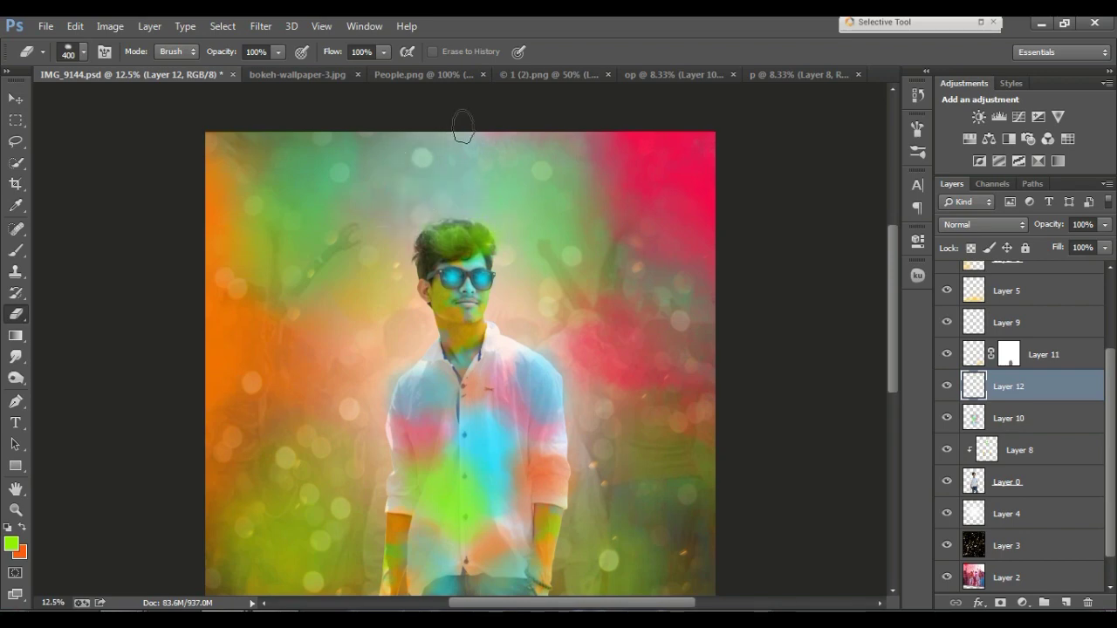
left_click(15, 97)
left_click_drag(445, 234, 511, 208)
key("ctrl+t")
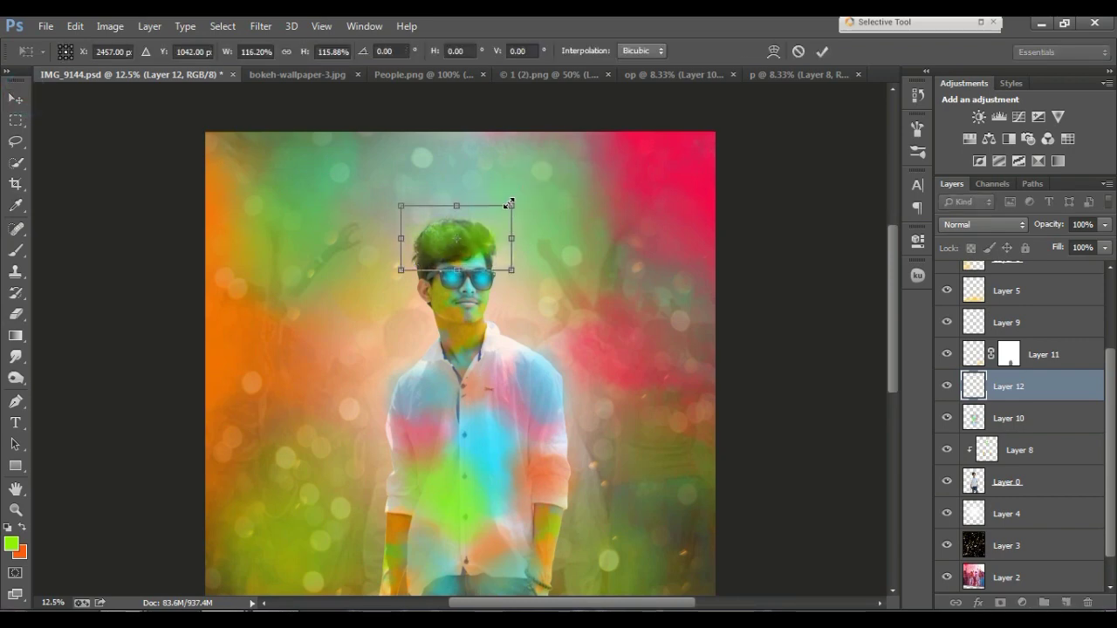
key("Return")
key("ctrl+minus")
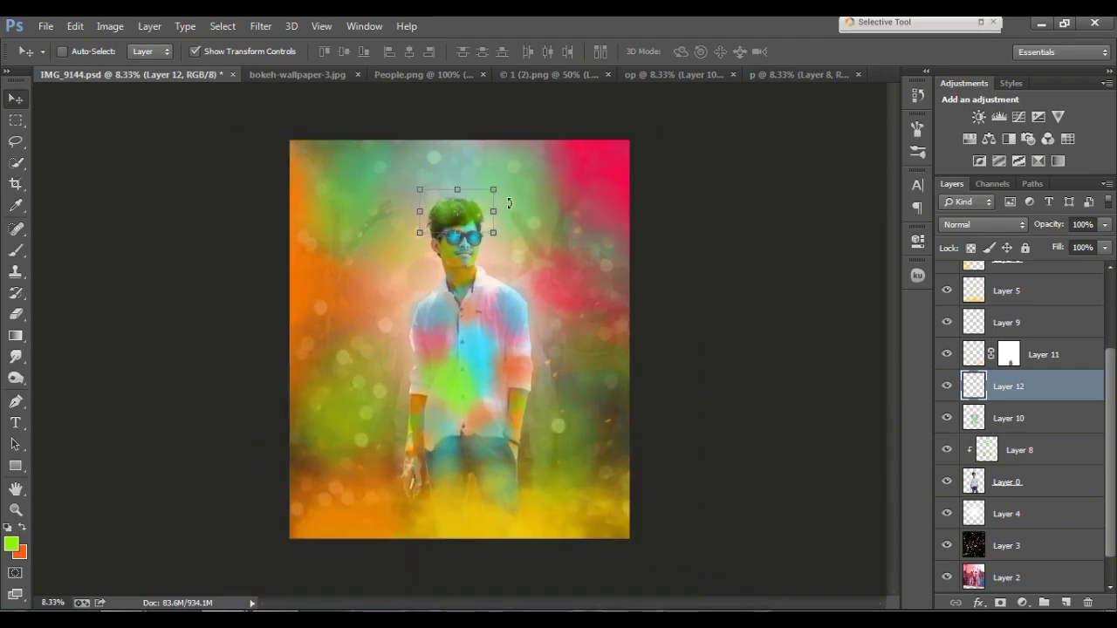
left_click(16, 119)
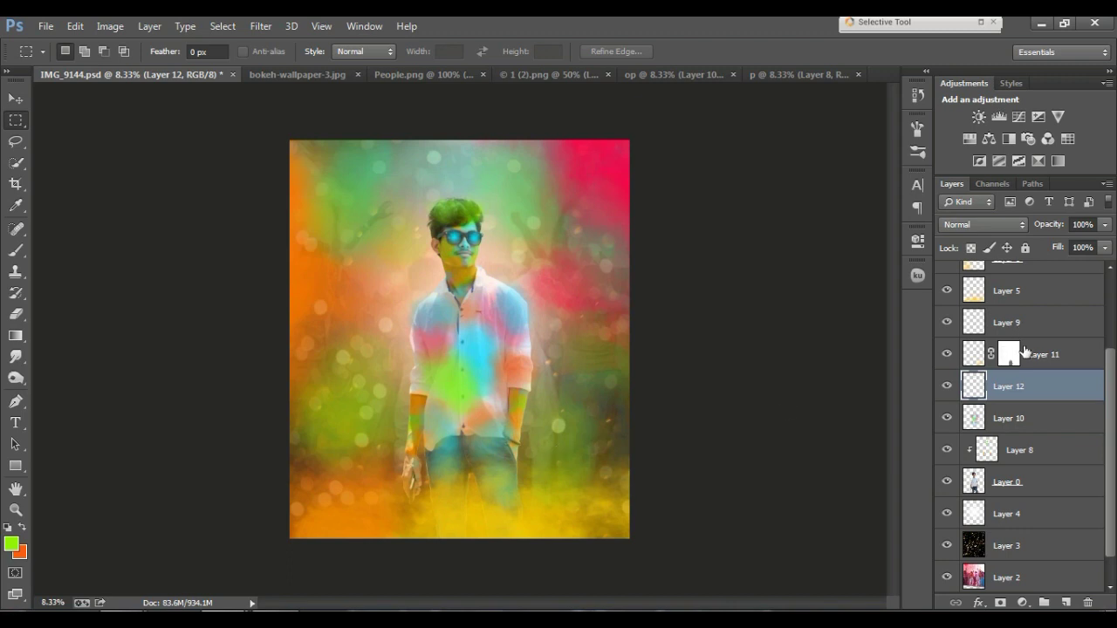
Open the stamped Layer 16 in the Camera Raw Filter on the Effects tab
scroll(1019, 335, "up", 3)
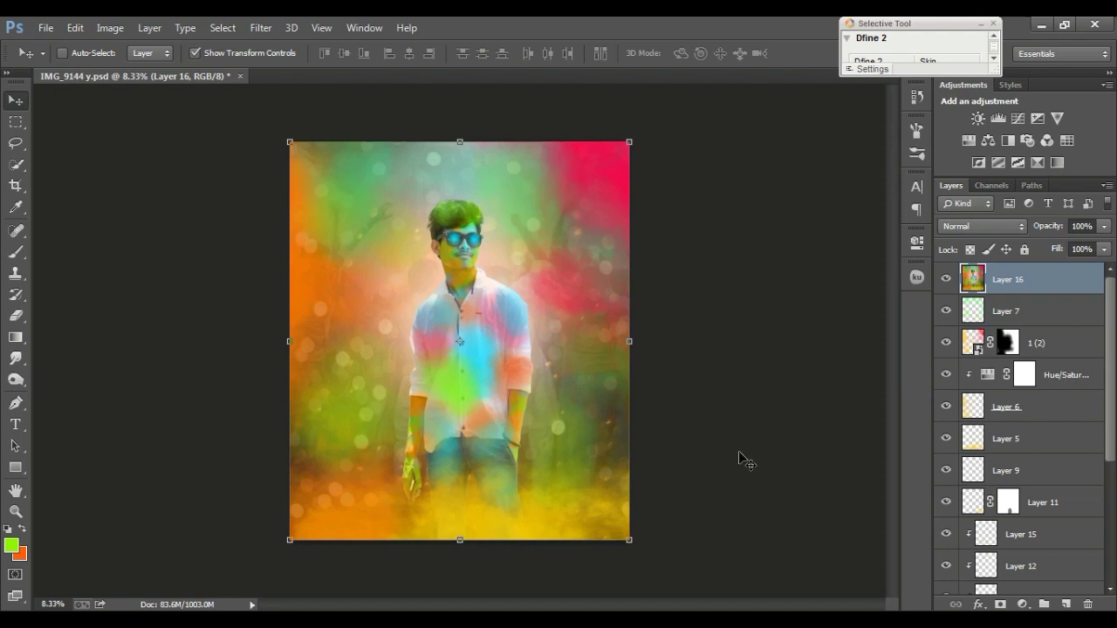
left_click(261, 27)
left_click(311, 117)
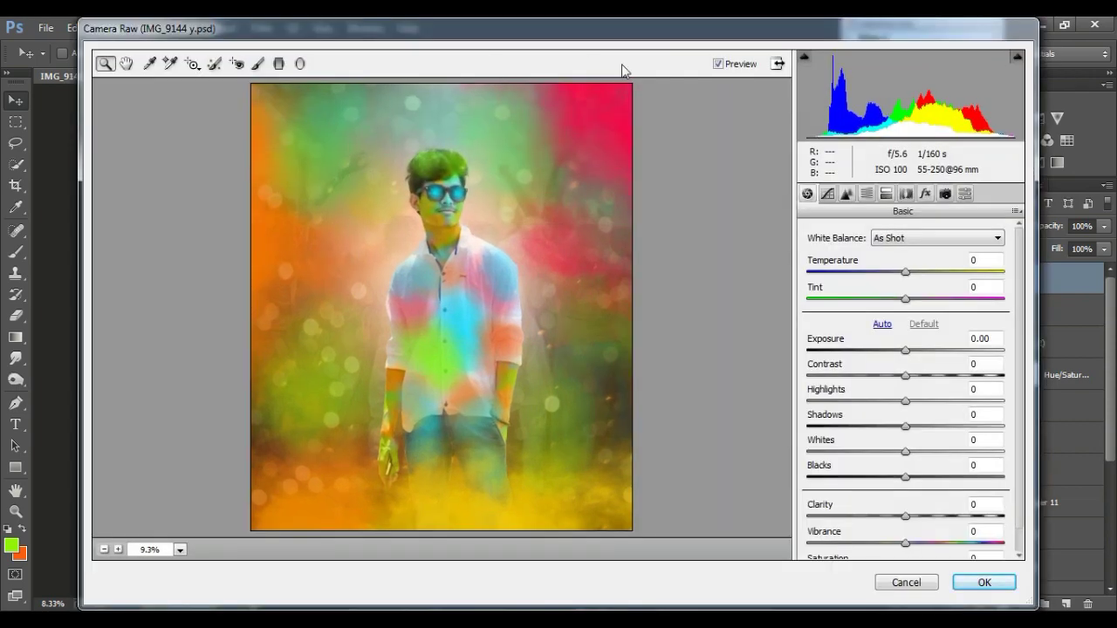
left_click(925, 193)
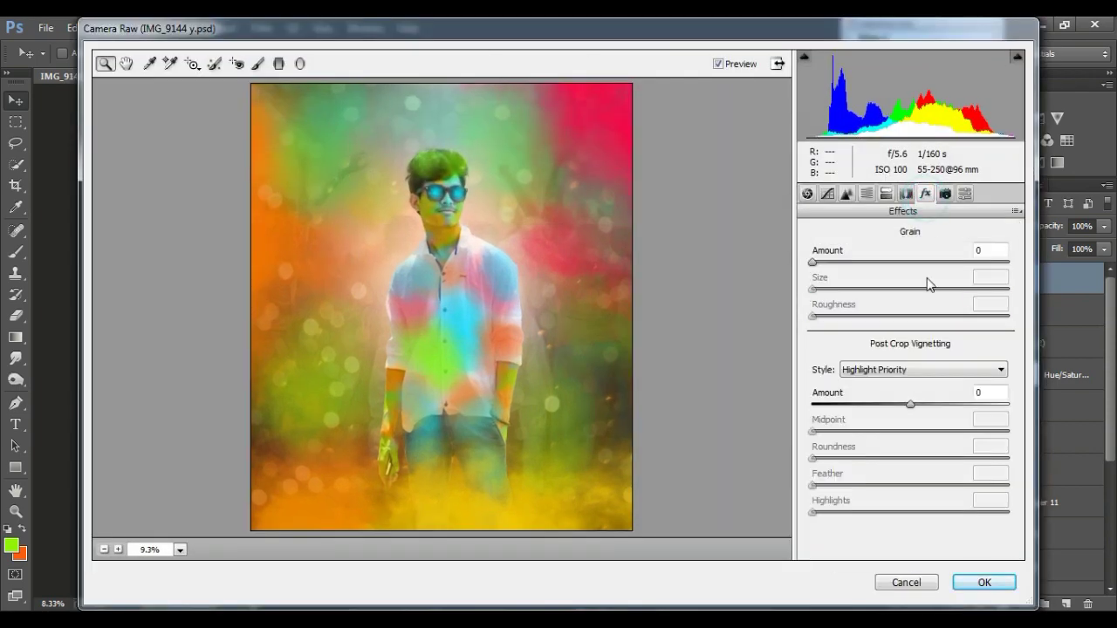
Add a light vignette, then set Highlights to -100 and Shadows to -74
left_click_drag(906, 406, 882, 404)
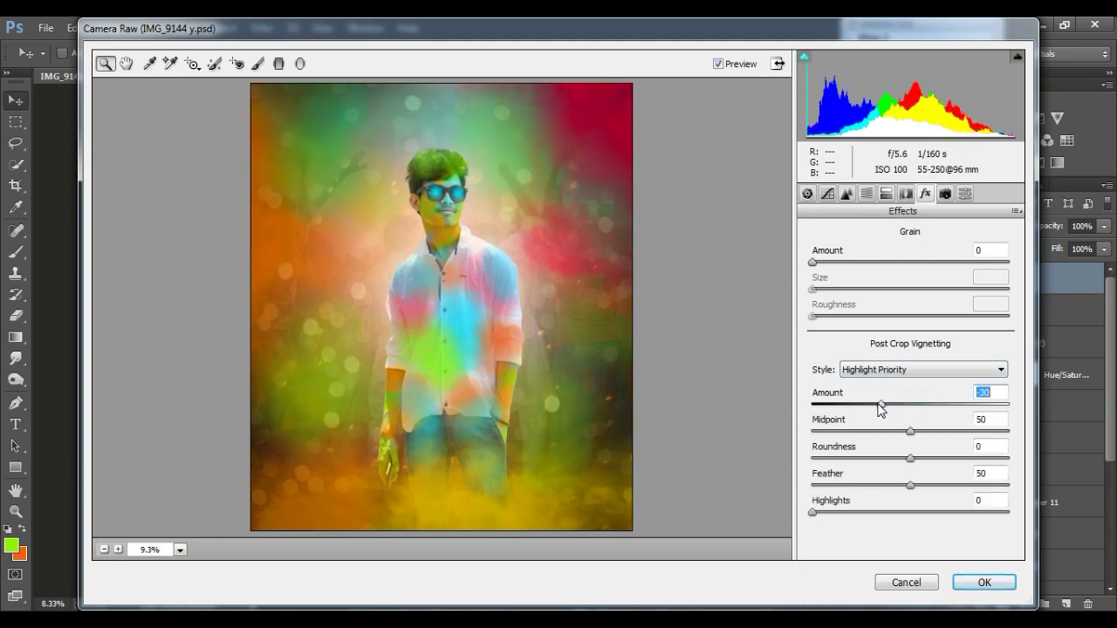
left_click_drag(911, 431, 934, 431)
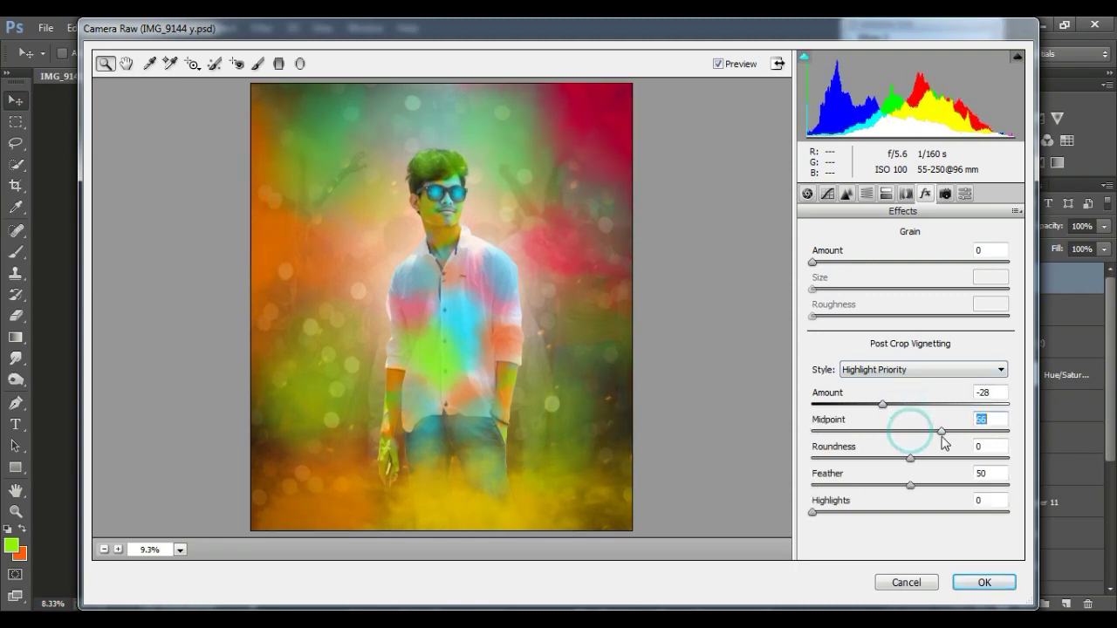
left_click(806, 197)
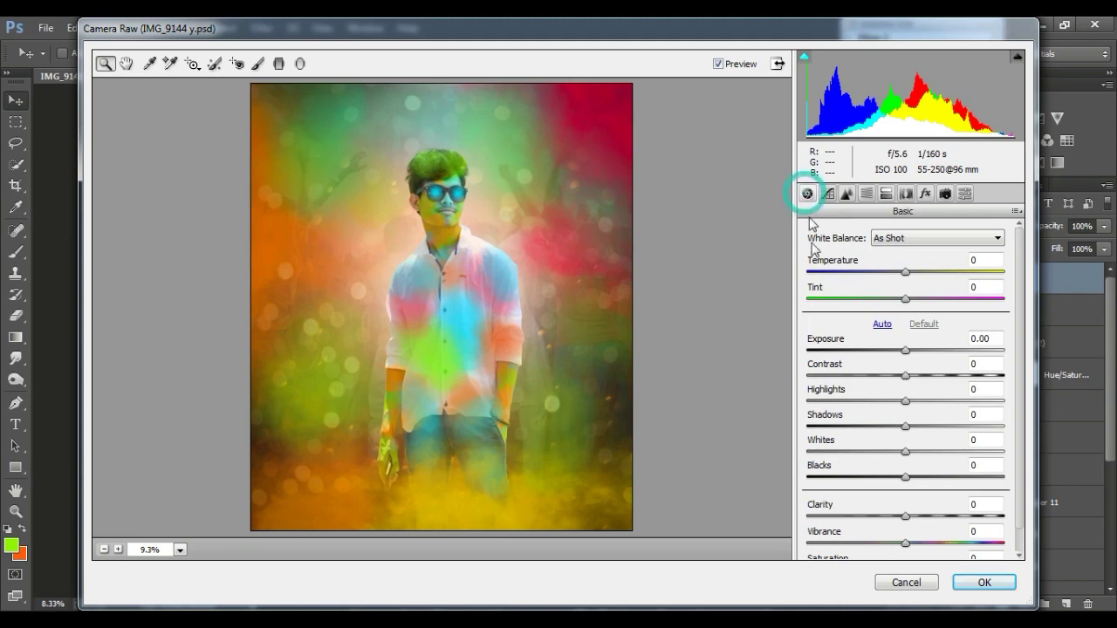
left_click_drag(905, 401, 841, 401)
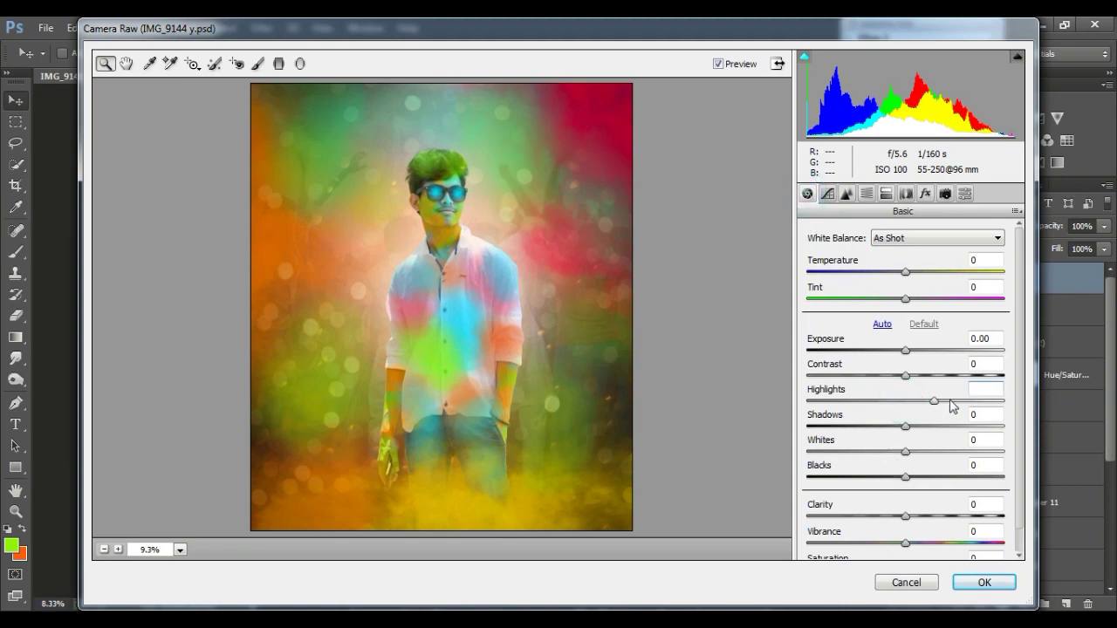
left_click_drag(840, 401, 812, 402)
mouse_move(893, 427)
left_mouse_down()
mouse_move(908, 426)
mouse_move(804, 427)
left_mouse_up()
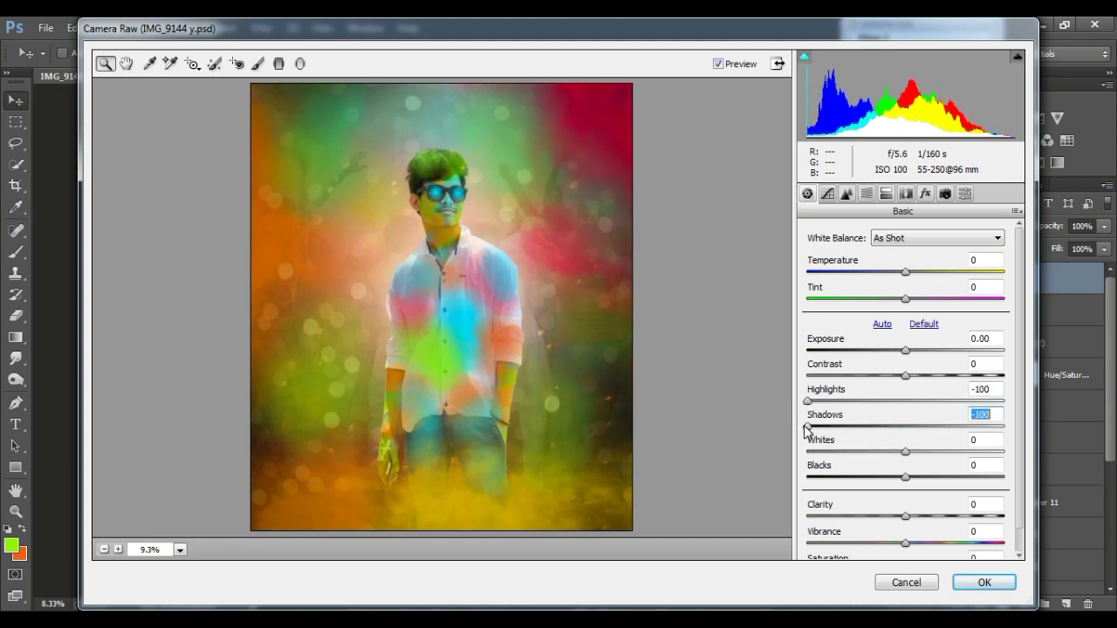
left_click_drag(819, 430, 835, 432)
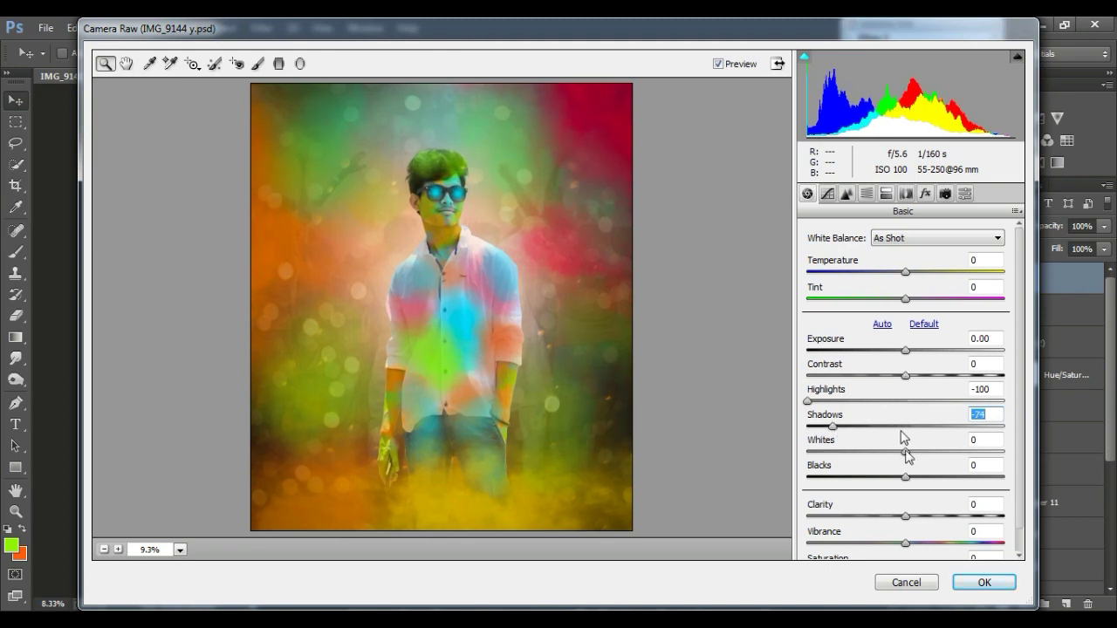
Add slight contrast, Whites +3, darker blacks, a touch of clarity and vibrance
left_click_drag(906, 375, 920, 381)
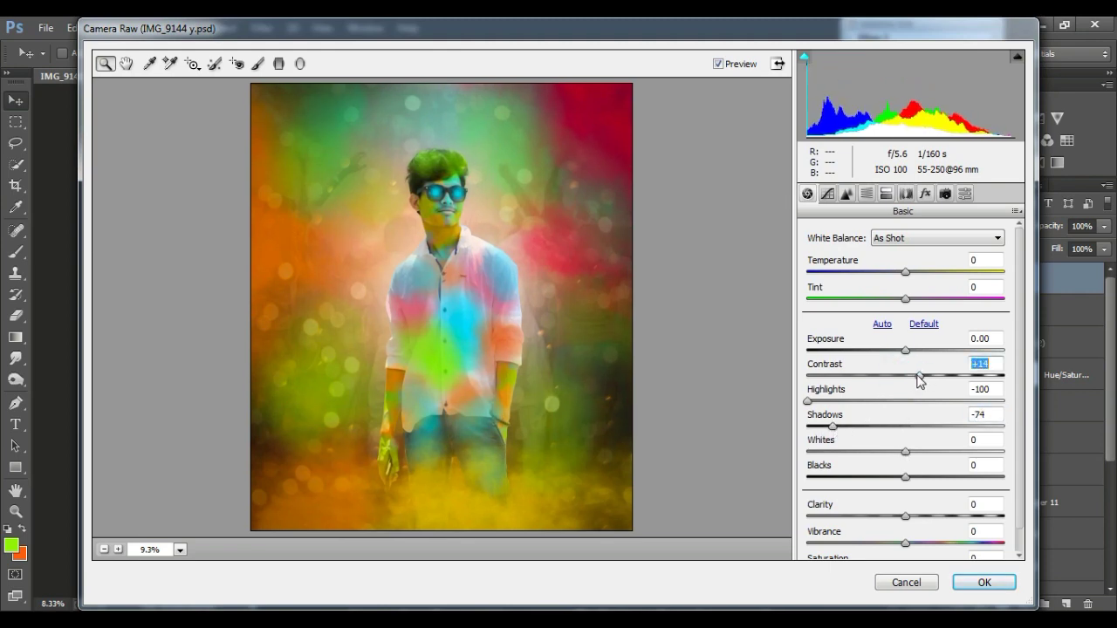
left_click_drag(906, 452, 910, 454)
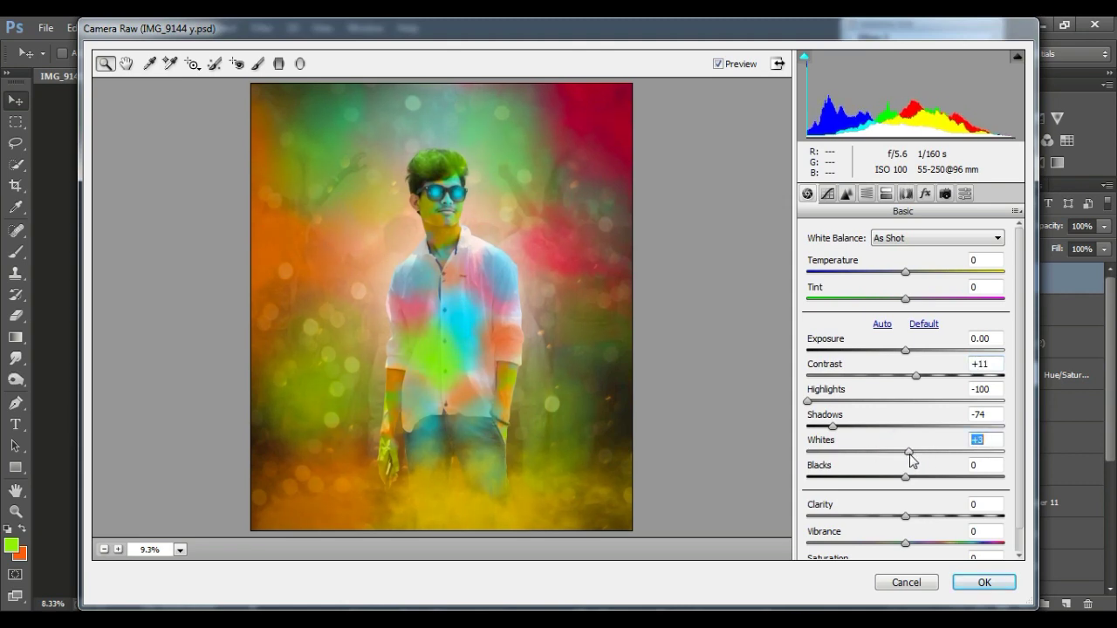
mouse_move(905, 476)
left_mouse_down()
mouse_move(893, 475)
mouse_move(904, 479)
left_mouse_up()
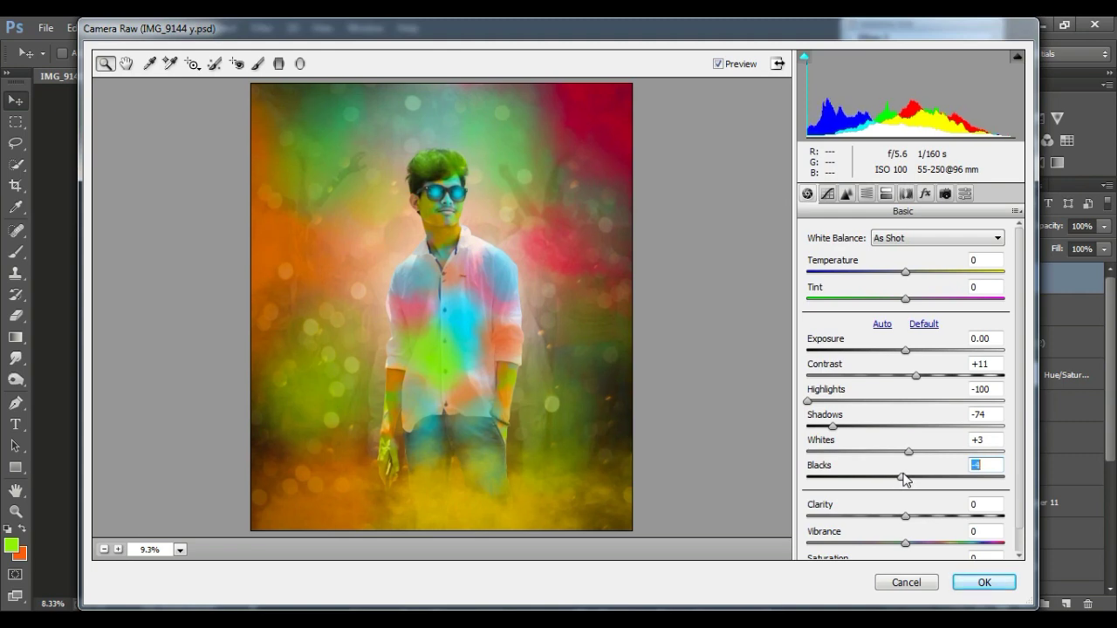
left_click_drag(912, 517, 908, 516)
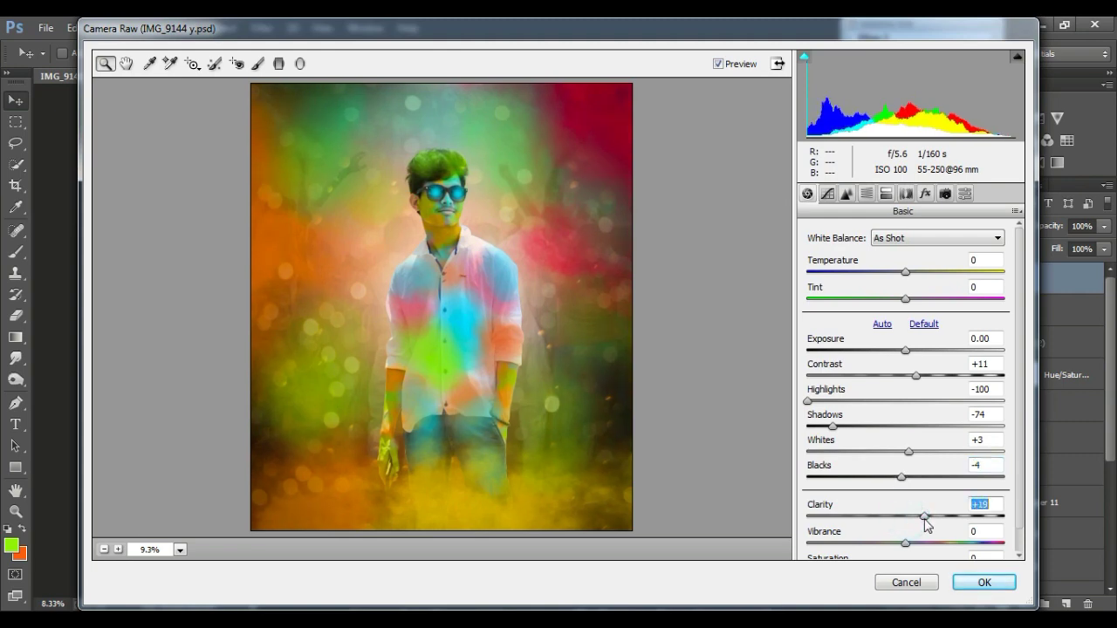
left_click_drag(908, 543, 918, 543)
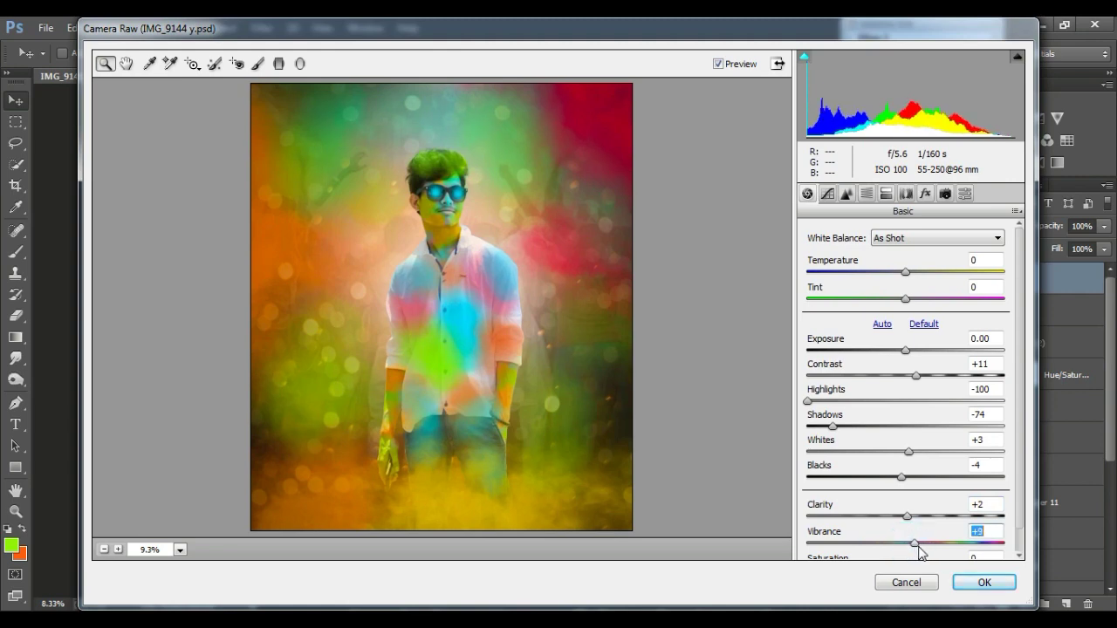
Refine the vignette to midpoint 63 with a softer edge, apply, and go to Untitled-1
left_click(924, 193)
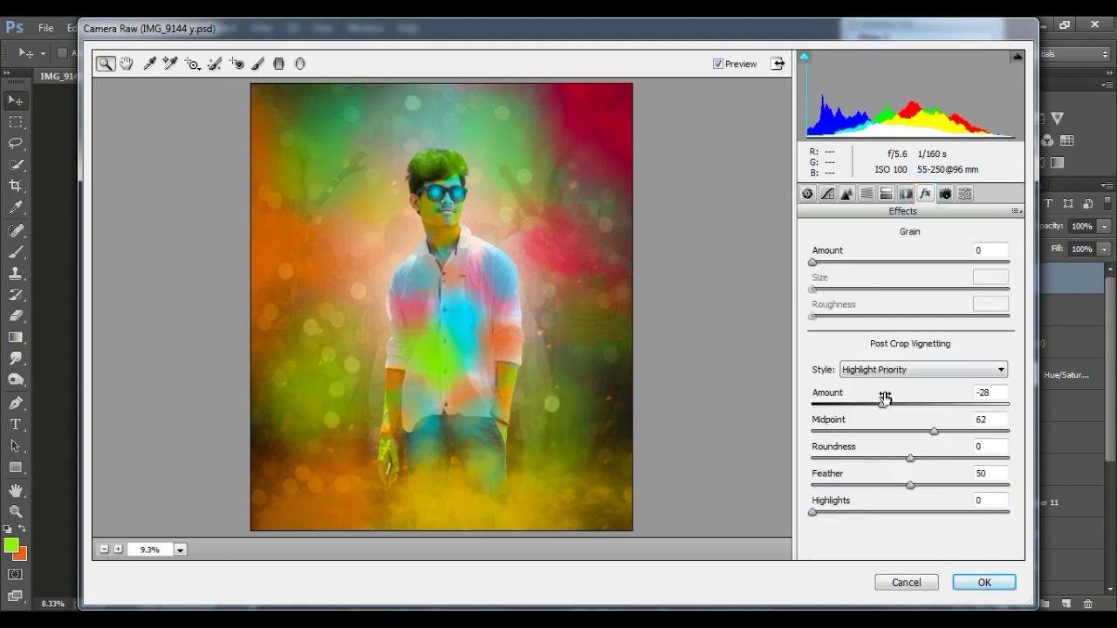
left_click_drag(883, 410, 878, 409)
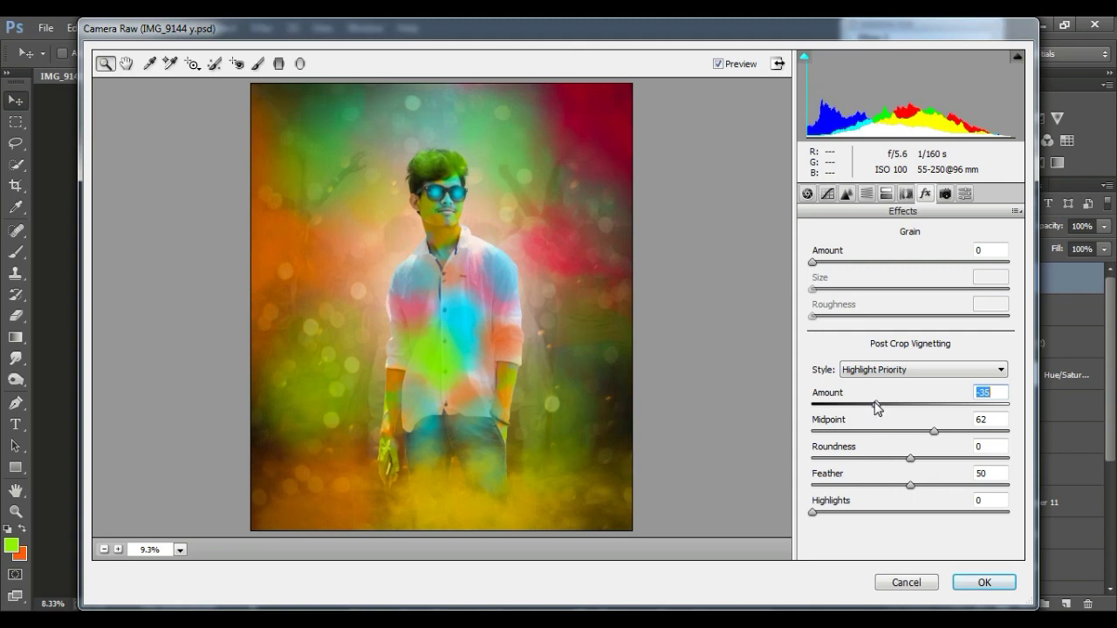
left_click_drag(935, 431, 936, 431)
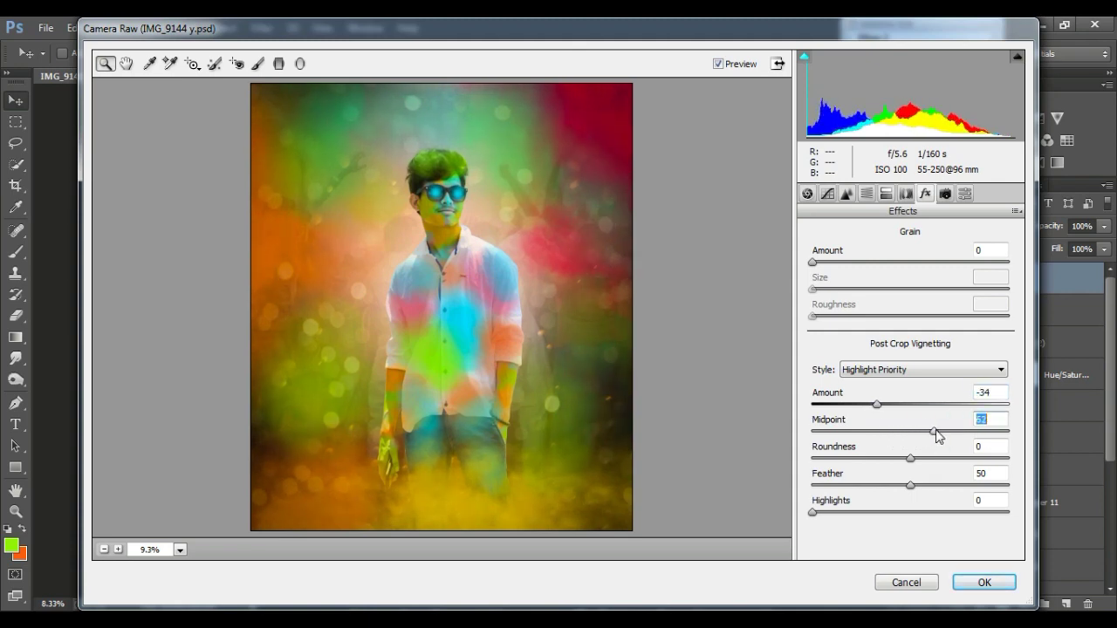
mouse_move(878, 404)
left_mouse_down()
mouse_move(901, 412)
mouse_move(889, 410)
left_mouse_up()
left_click_drag(913, 485, 923, 487)
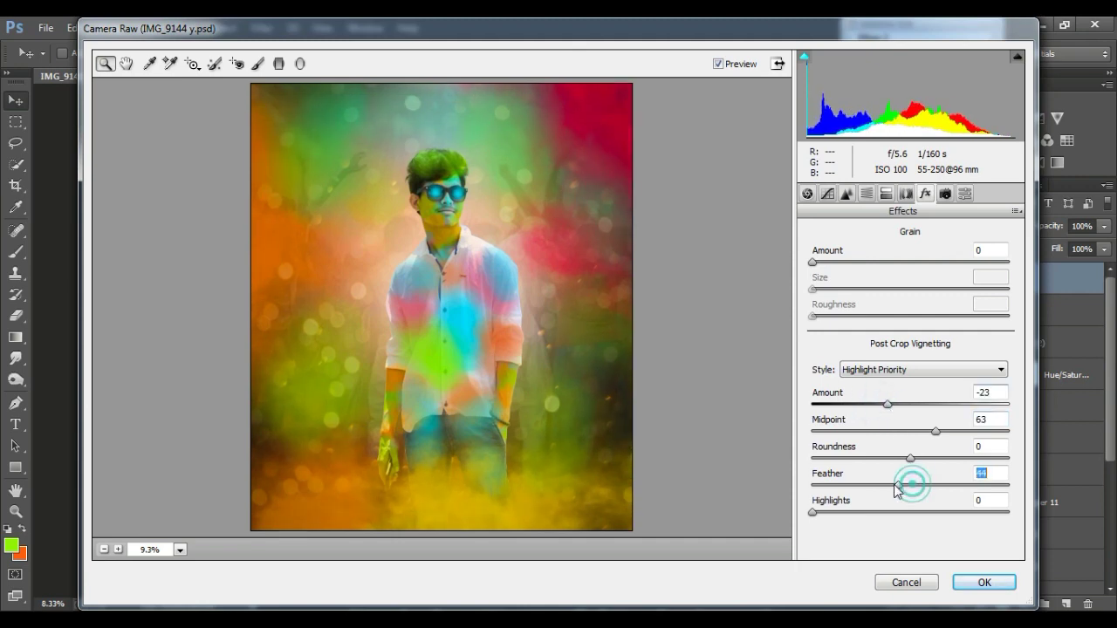
left_click(984, 583)
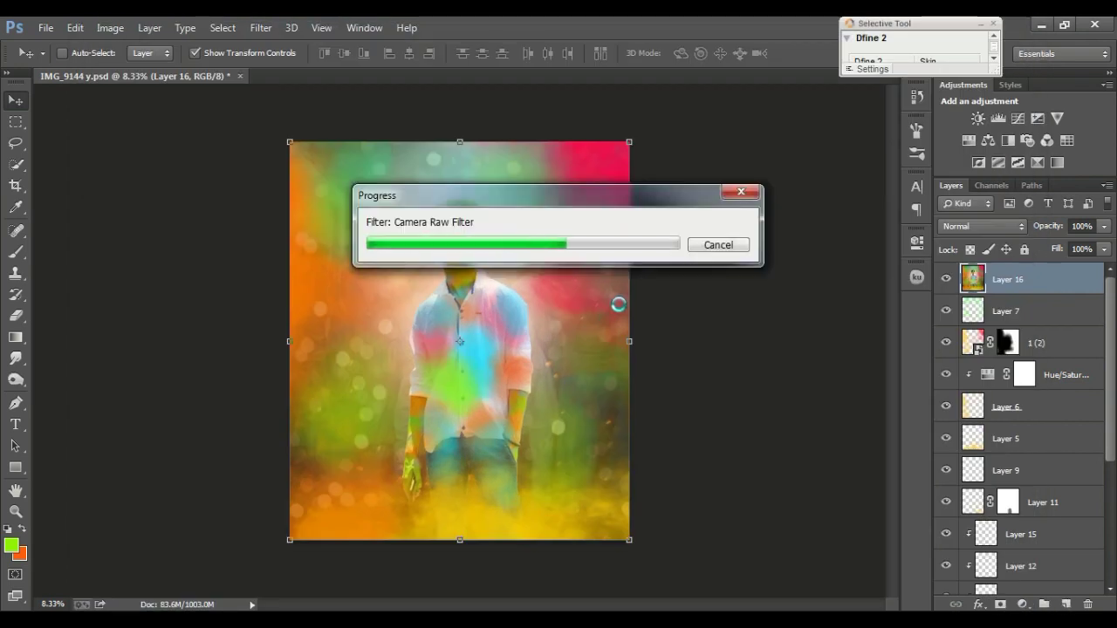
left_click(312, 76)
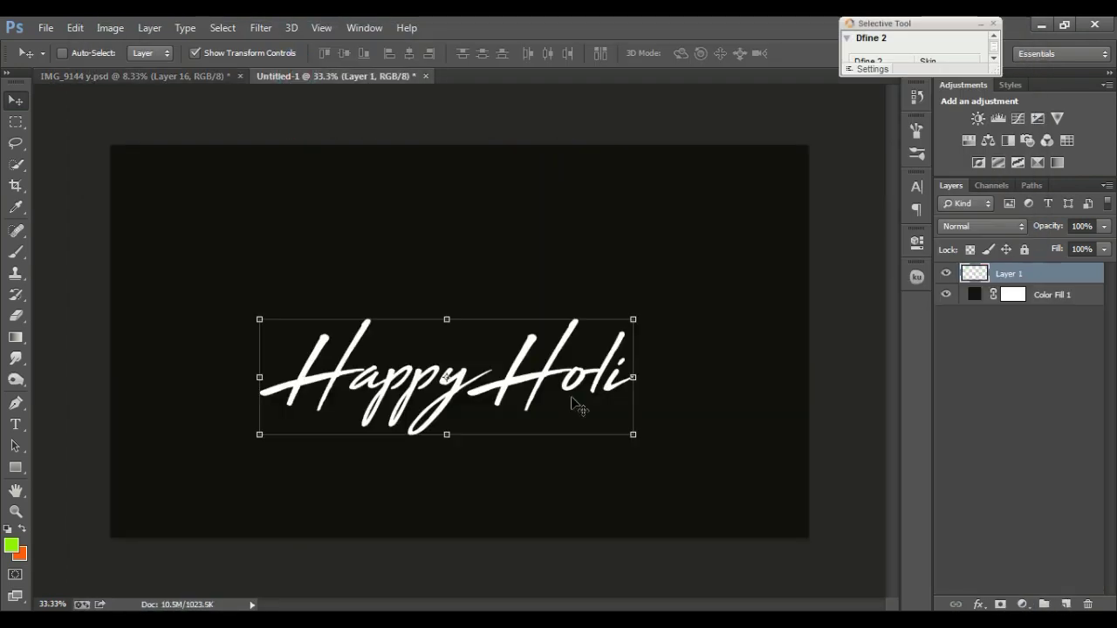
Bring the 'Happy Holi' text into the portrait, scale it about 246% near the bottom, add a layer
left_click_drag(496, 368, 171, 75)
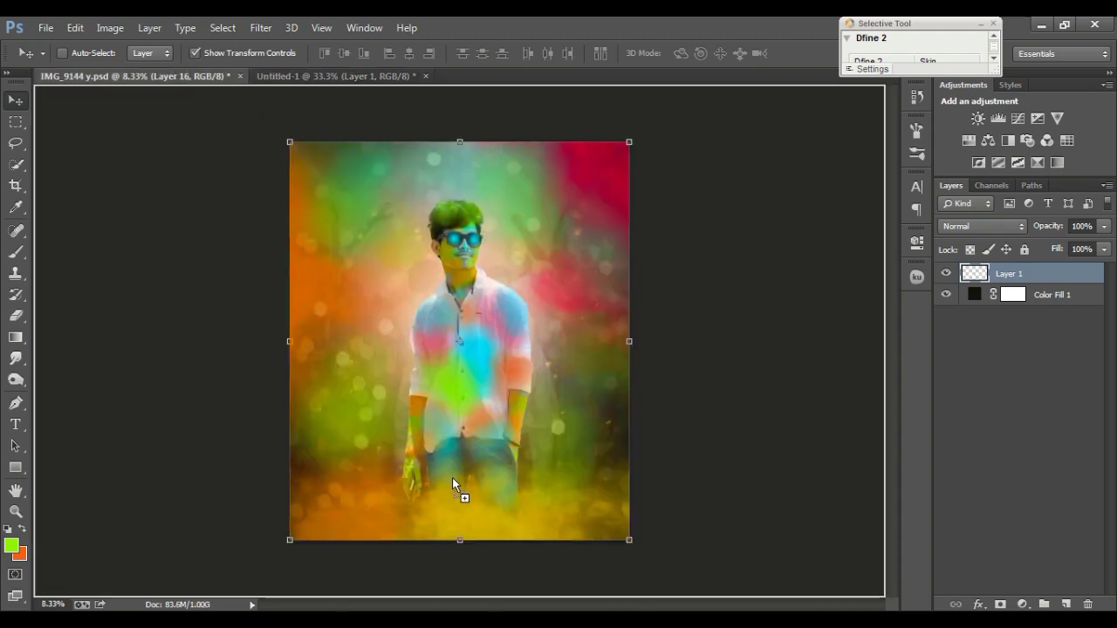
left_click_drag(171, 75, 470, 477)
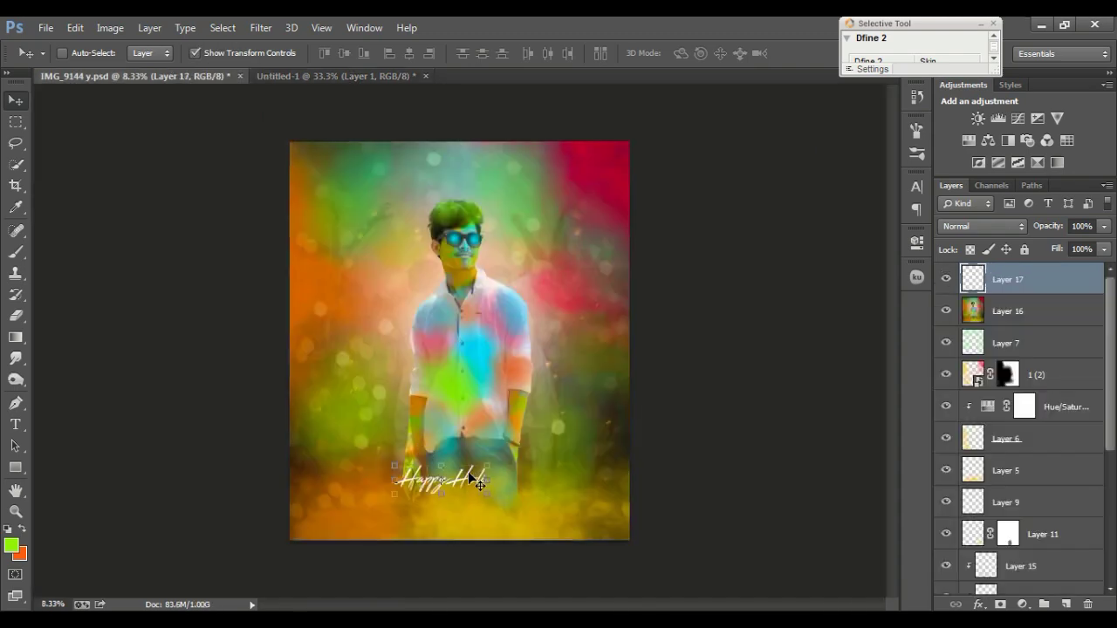
mouse_move(481, 470)
left_mouse_down()
mouse_move(544, 431)
mouse_move(535, 424)
left_mouse_up()
mouse_move(505, 501)
left_mouse_down()
mouse_move(540, 508)
mouse_move(531, 504)
left_mouse_up()
mouse_move(583, 451)
left_mouse_down()
mouse_move(589, 434)
mouse_move(581, 442)
left_mouse_up()
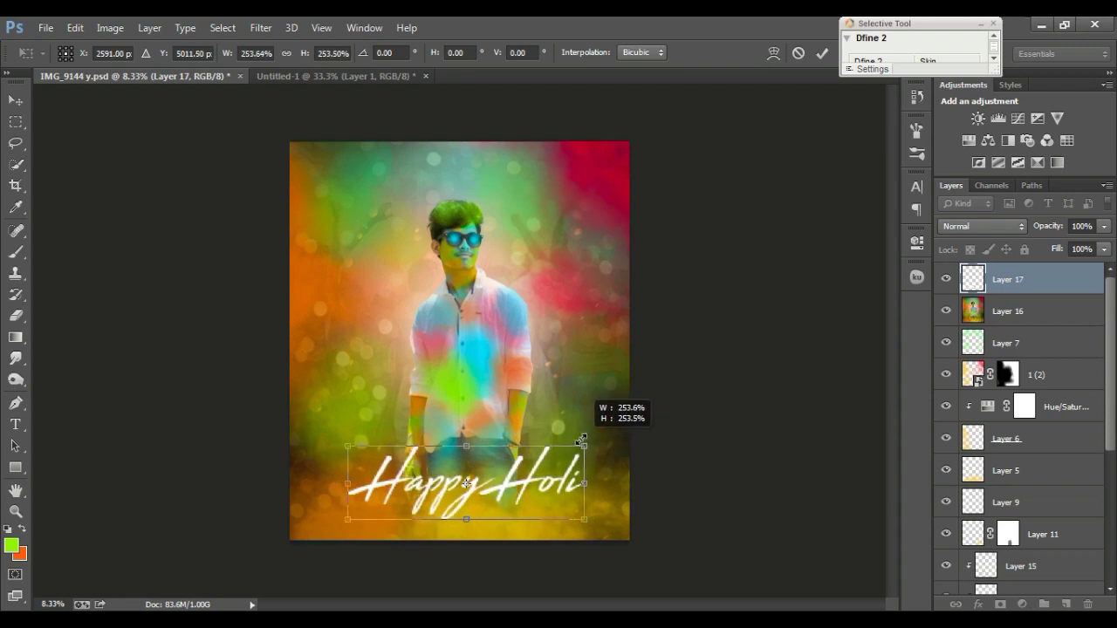
left_click(823, 54)
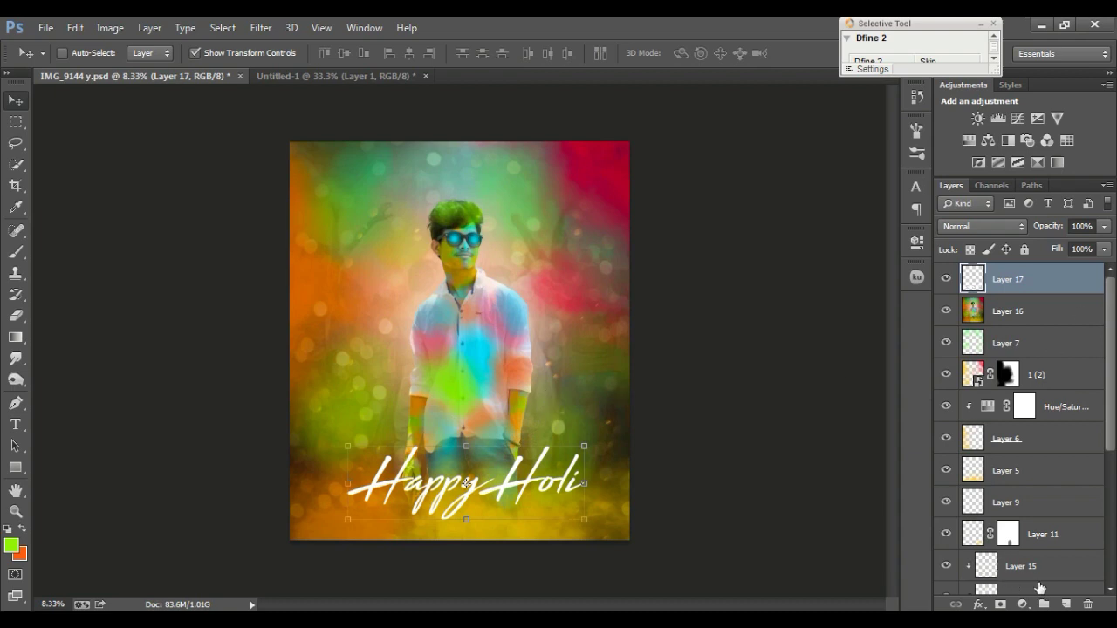
left_click(1065, 604)
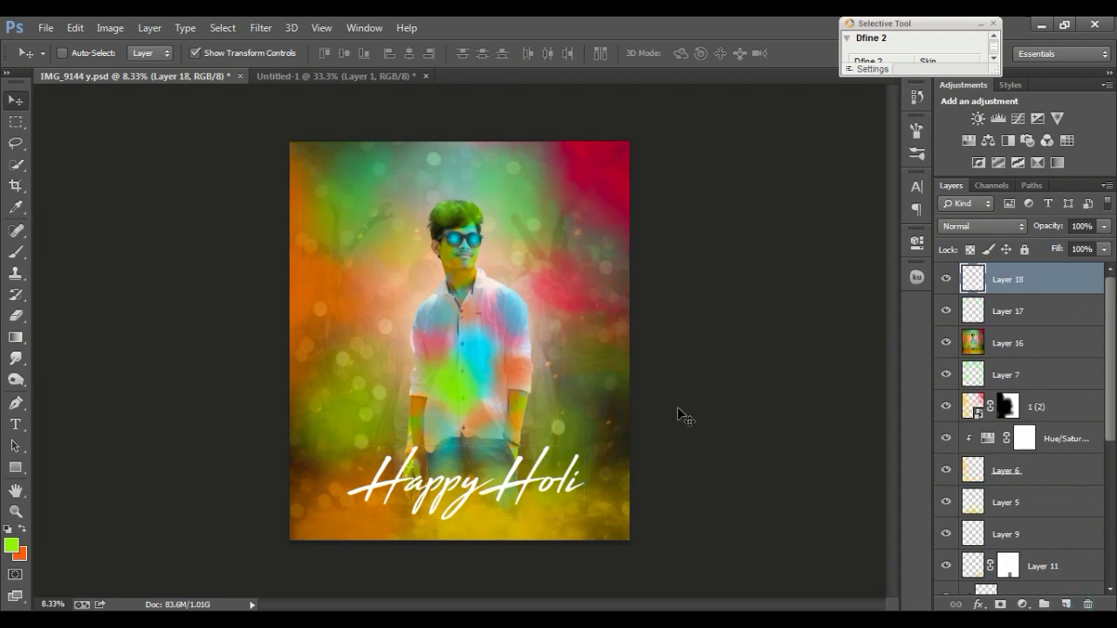
Clip Layer 18 to the text and paint orange across the middle of 'Happy'
key("b")
key("bracketright")
key("bracketright")
key("bracketright")
right_click(1047, 278)
left_click(773, 311)
left_click(24, 527)
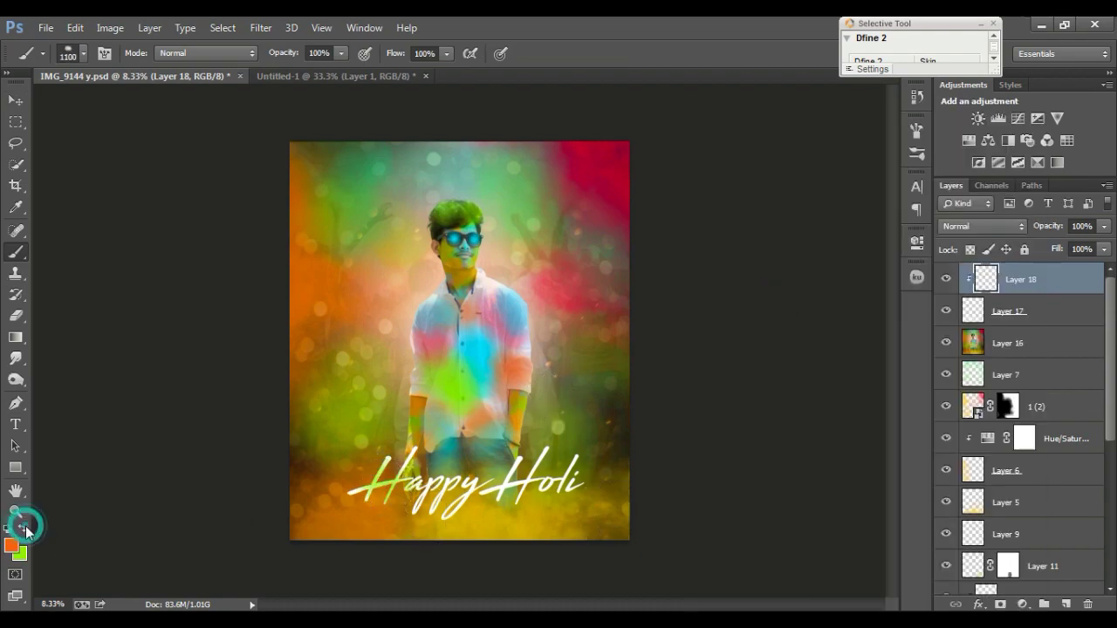
left_click_drag(459, 483, 572, 478)
Paint green and then cyan over the 'Happy Holi' lettering with a larger brush
left_click(25, 529)
key("bracketright")
key("bracketright")
left_click_drag(396, 519, 385, 444)
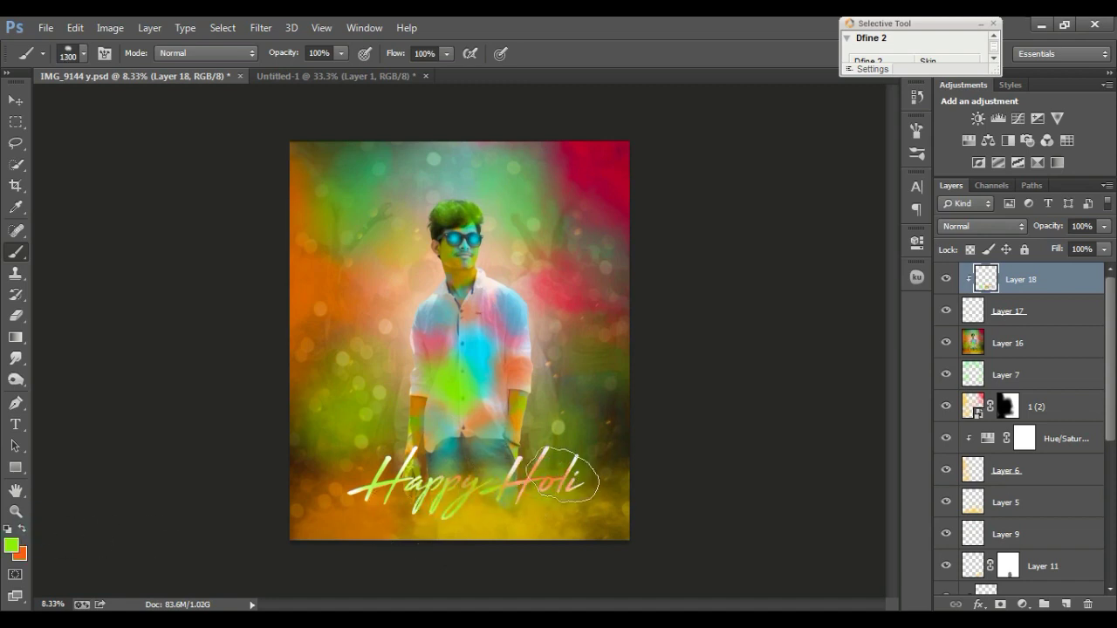
left_click(11, 545)
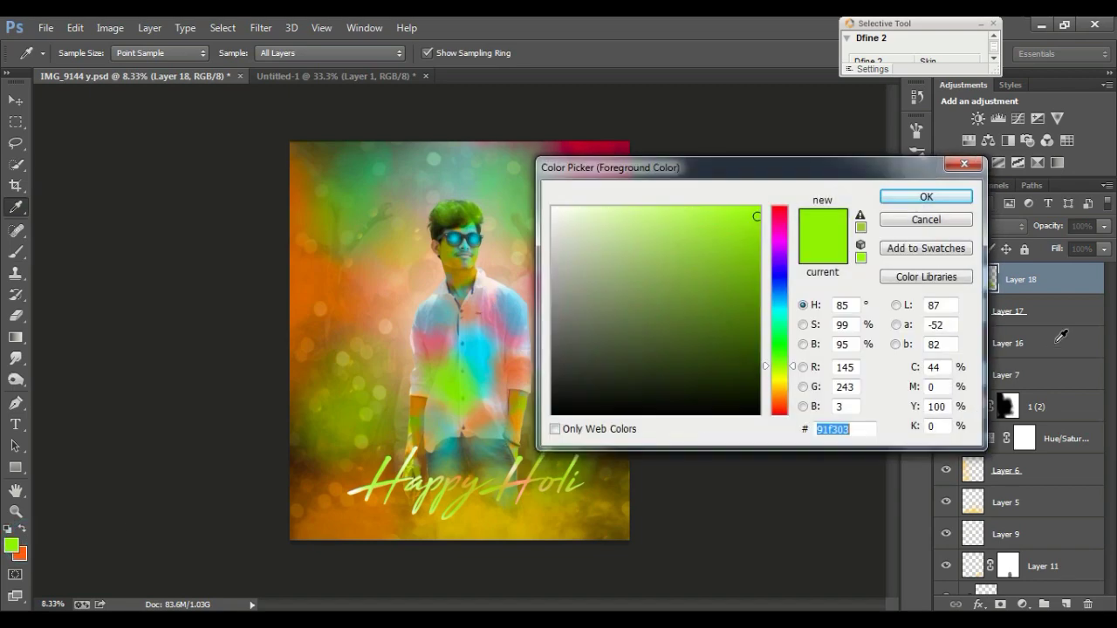
left_click(775, 308)
left_click(926, 197)
left_click_drag(354, 493, 559, 467)
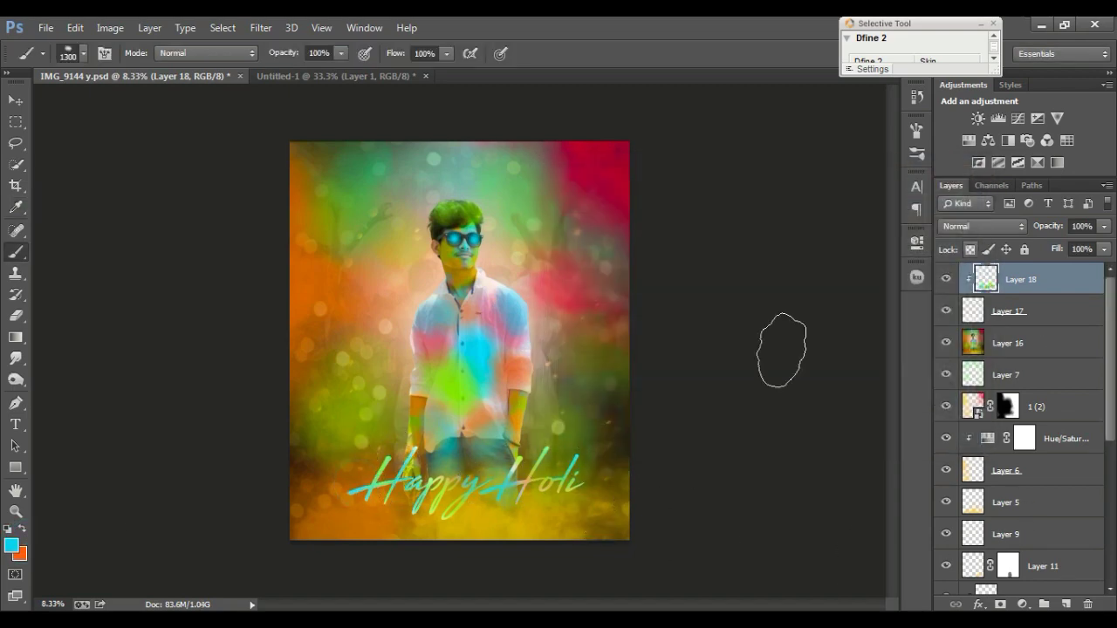
Open the Layer Style settings for the 'Happy Holi' text layer
left_click(1032, 310)
right_click(1047, 316)
left_click(809, 108)
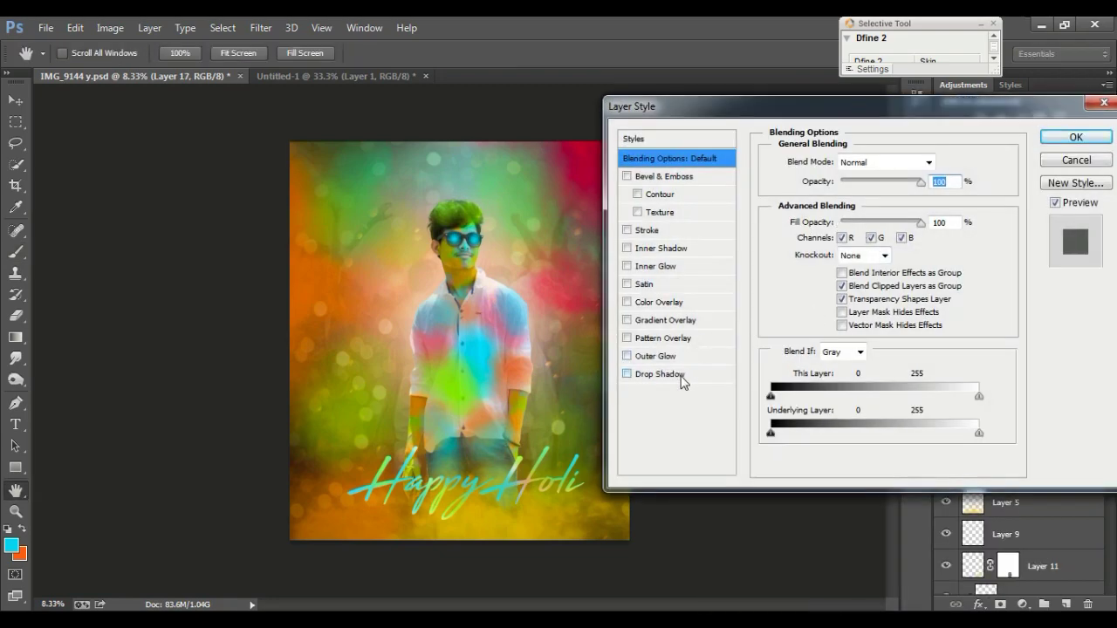
Add a drop shadow (distance 40, spread 8%, size 49 px) and nudge the text down
left_click(681, 378)
mouse_move(833, 234)
left_mouse_down()
mouse_move(862, 234)
mouse_move(860, 251)
mouse_move(839, 253)
mouse_move(853, 272)
left_mouse_up()
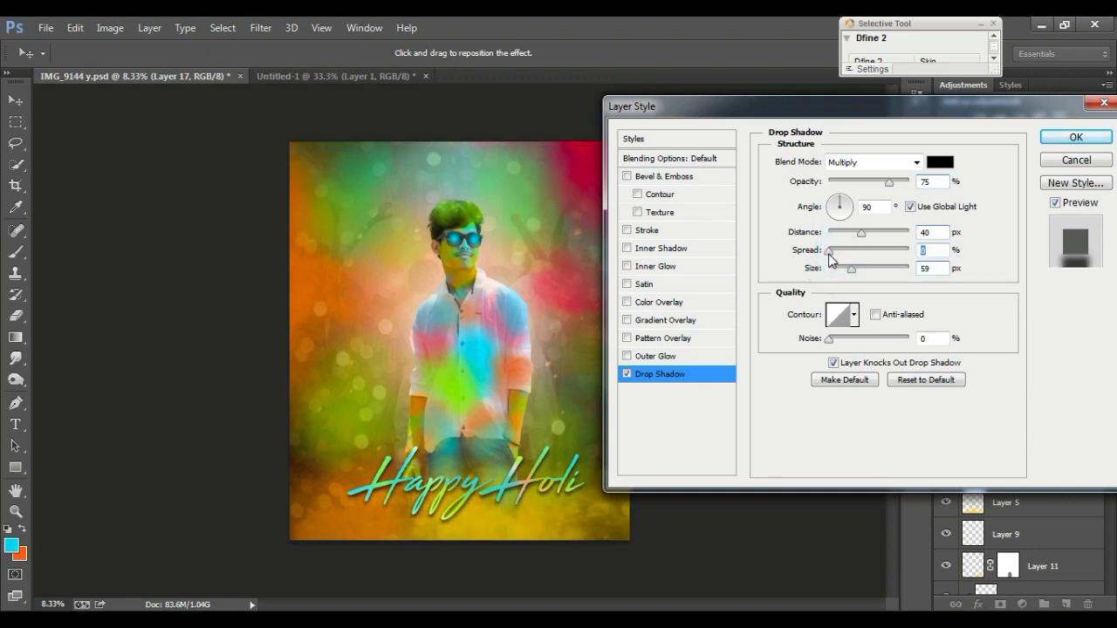
left_click_drag(851, 268, 851, 275)
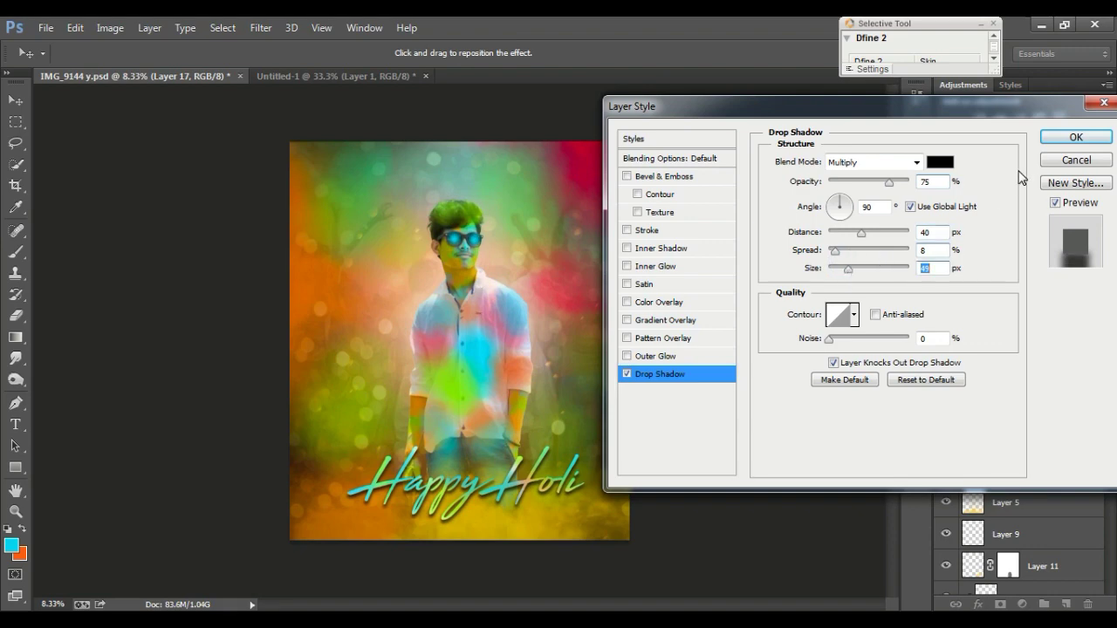
left_click(1066, 139)
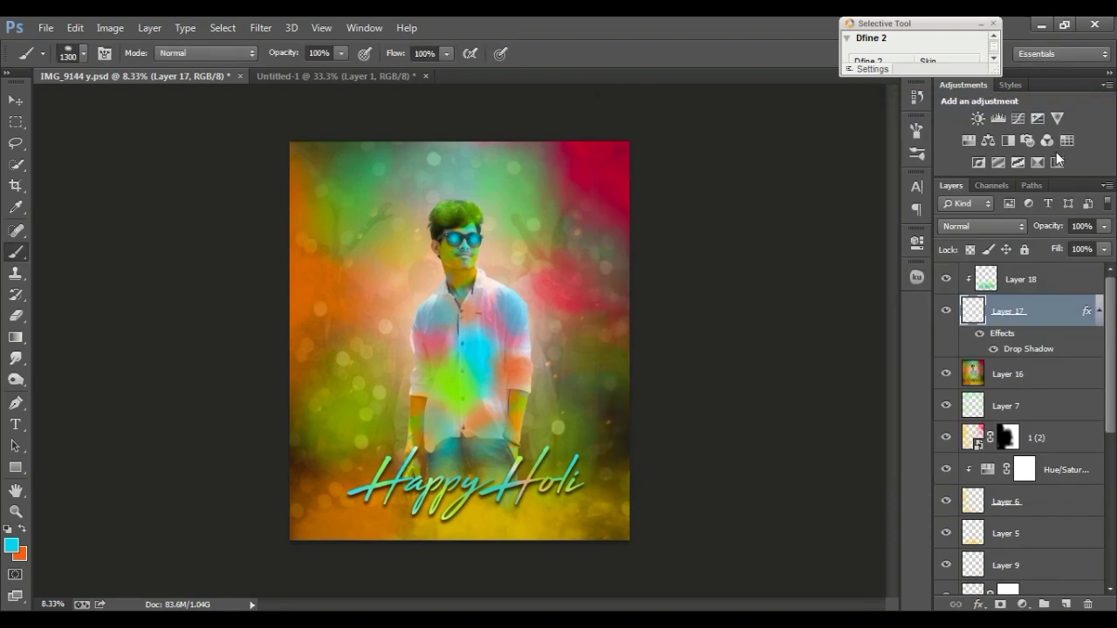
left_click(17, 98)
left_click_drag(543, 482, 542, 485)
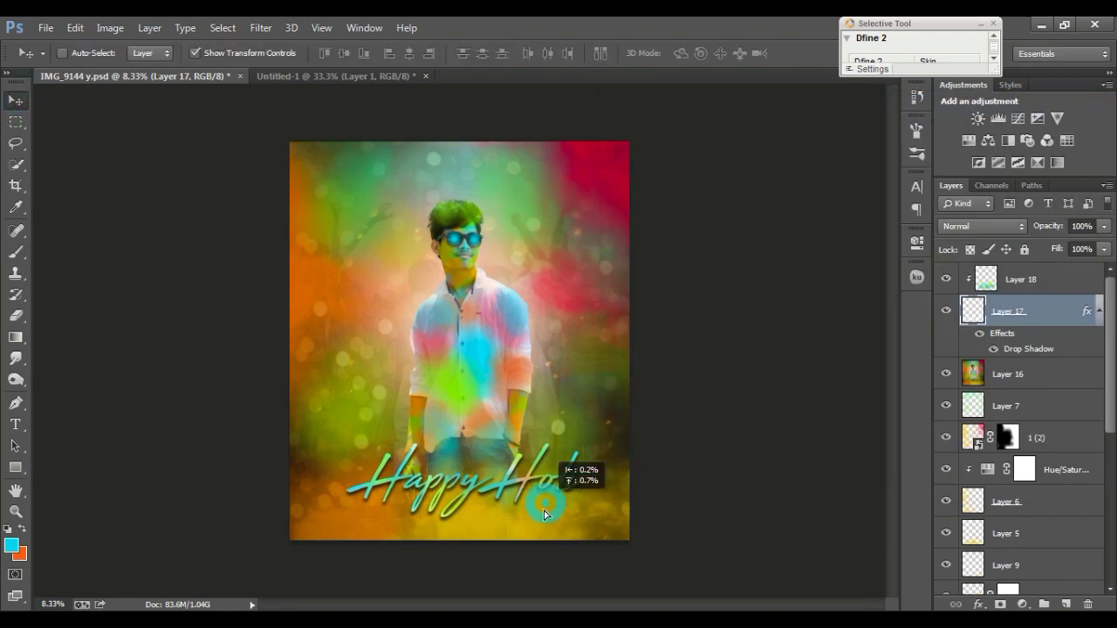
On a new layer, draw a dark gradient rising from below the image bottom
left_click(1047, 367)
key("ctrl+shift+alt+n")
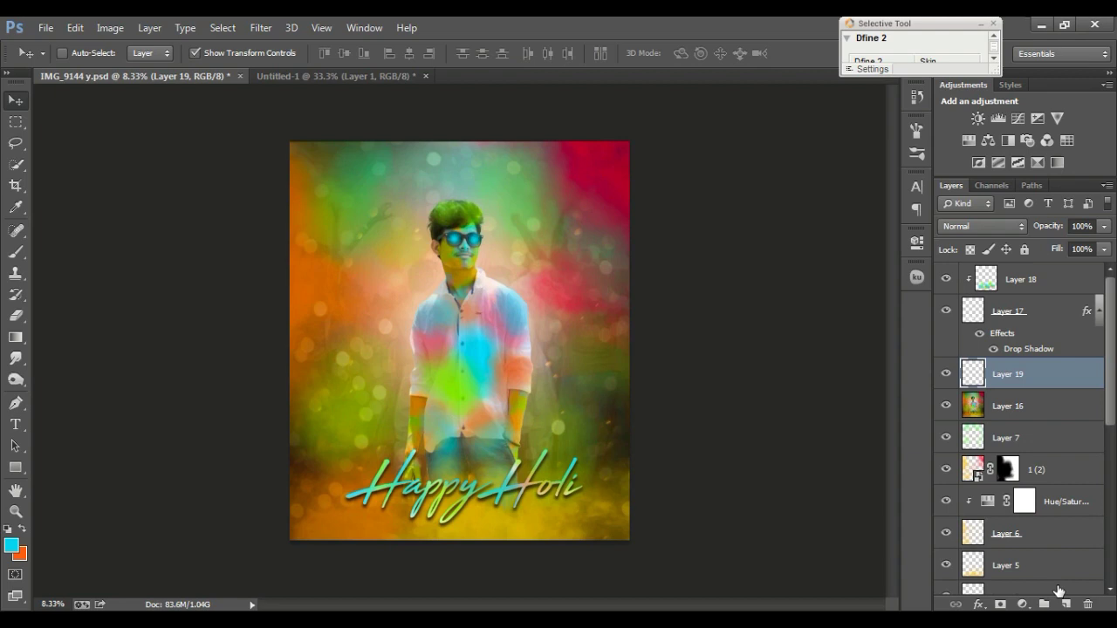
left_click(15, 337)
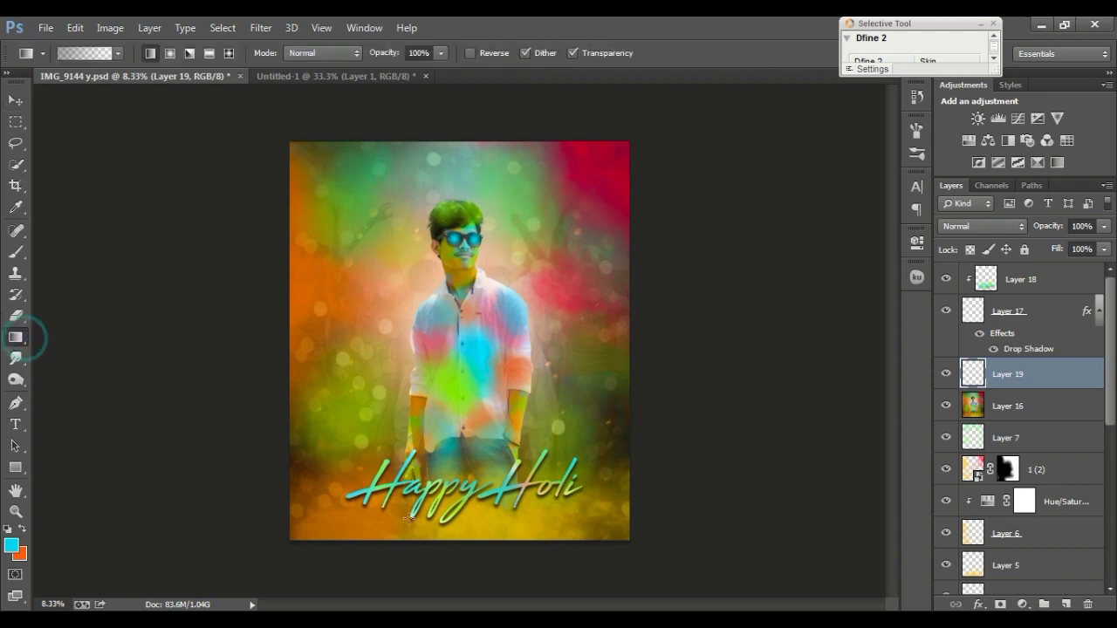
left_click_drag(460, 574, 463, 413)
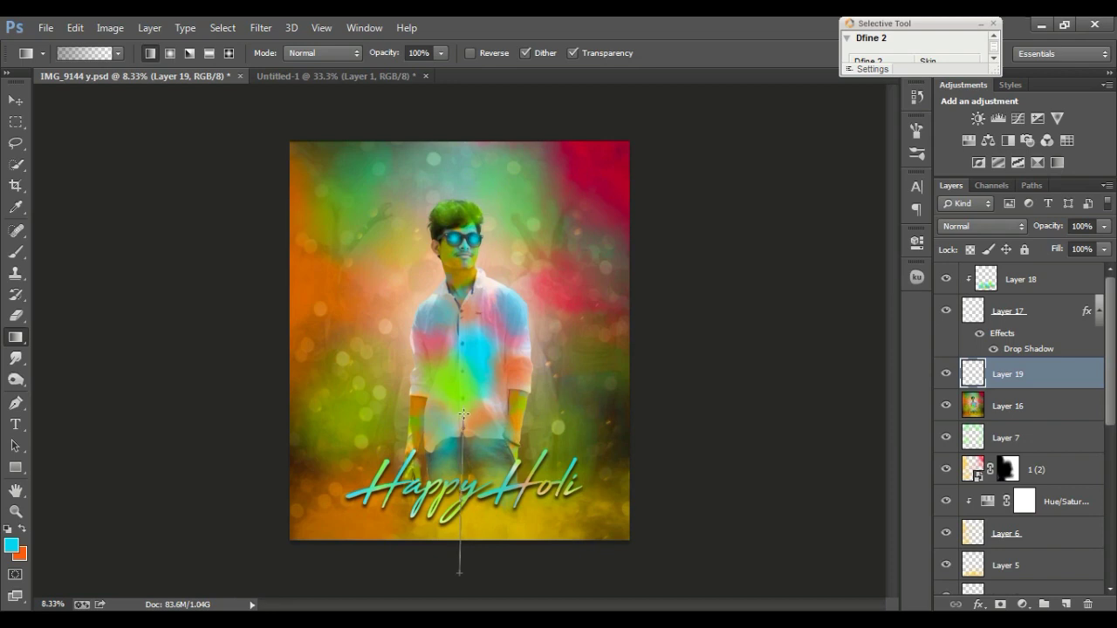
left_click_drag(463, 414, 463, 414)
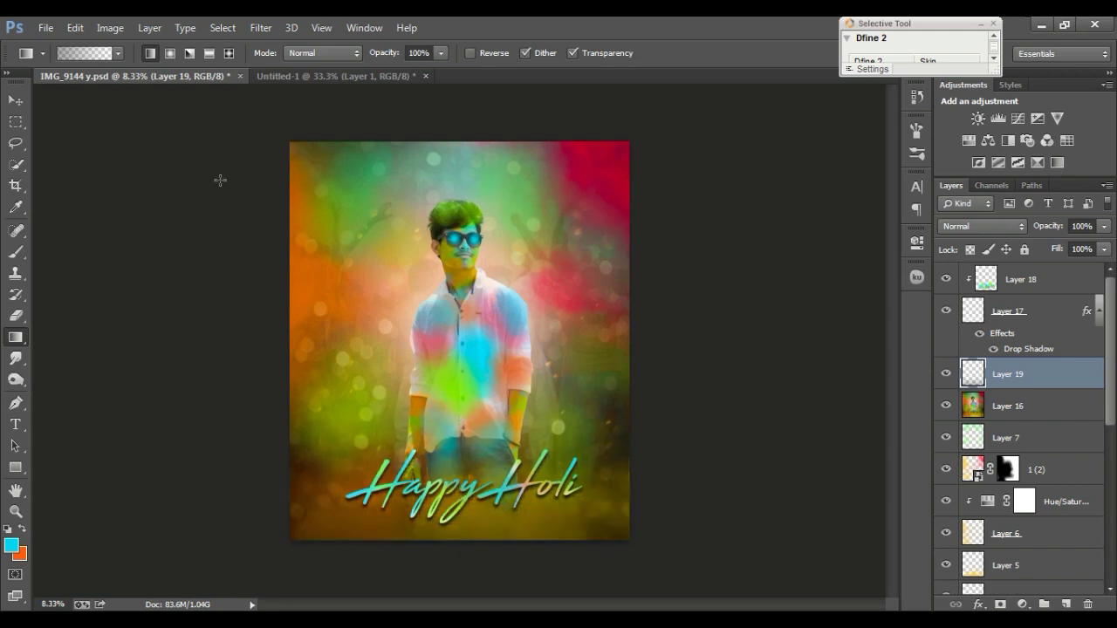
Shift and squash the gradient toward the bottom edge, then add a new layer above Layer 18
left_click(15, 101)
left_click_drag(532, 476, 537, 541)
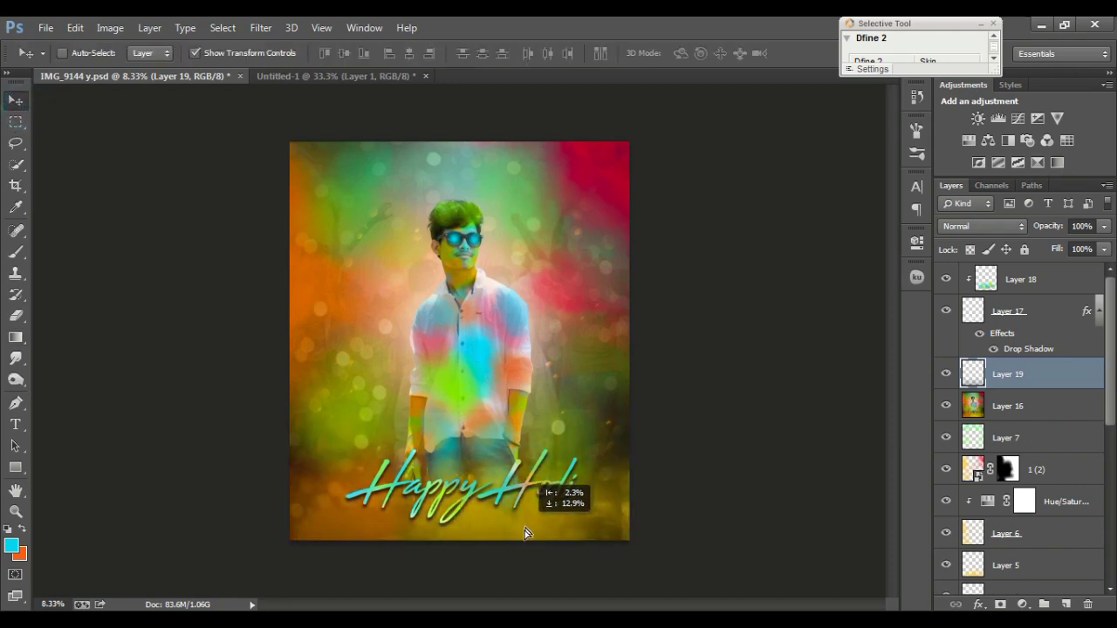
left_click_drag(463, 471, 462, 498)
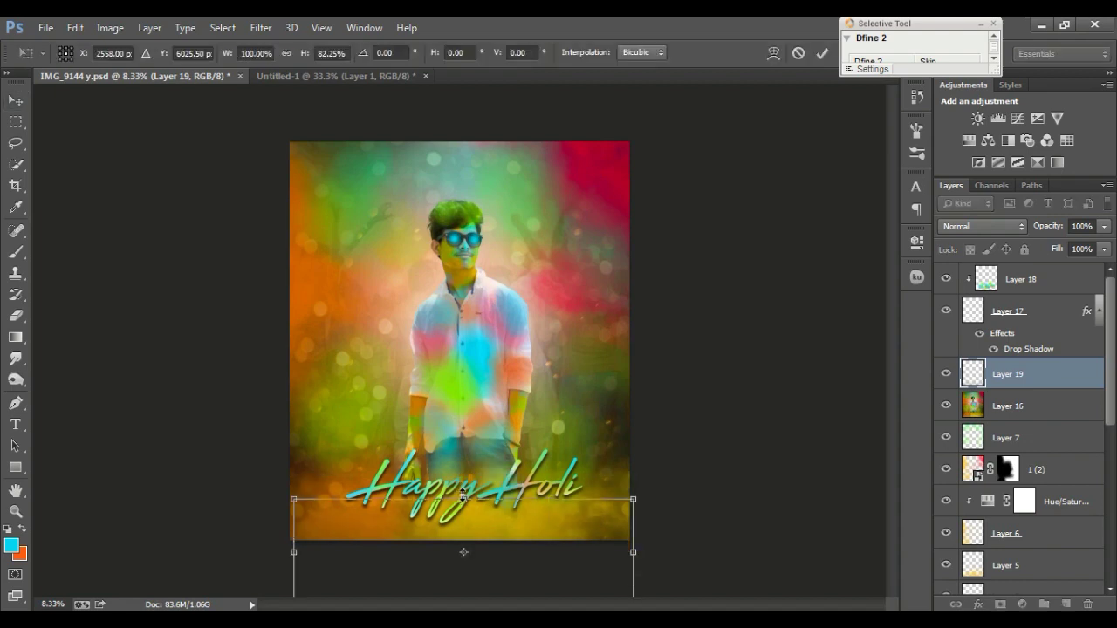
key("Return")
left_click(1040, 284)
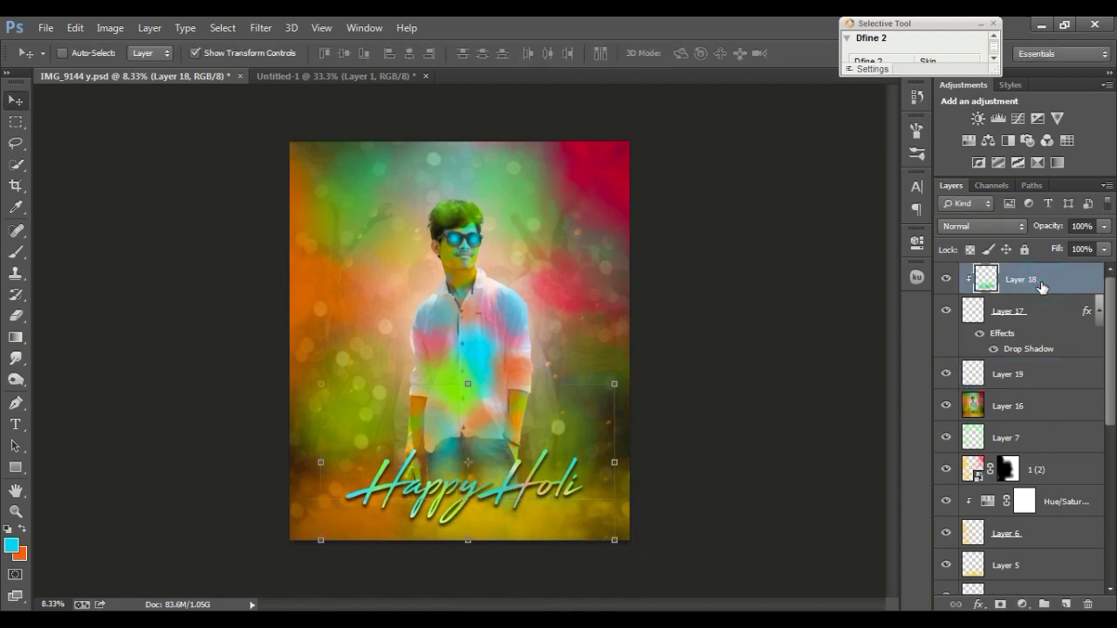
left_click(1065, 604)
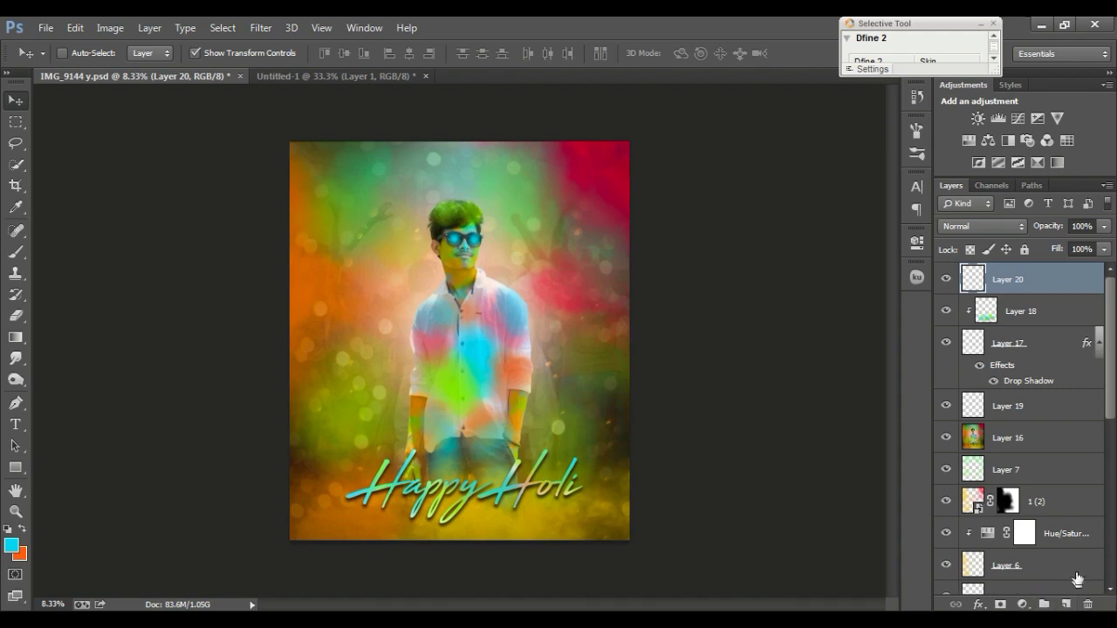
left_click(14, 248)
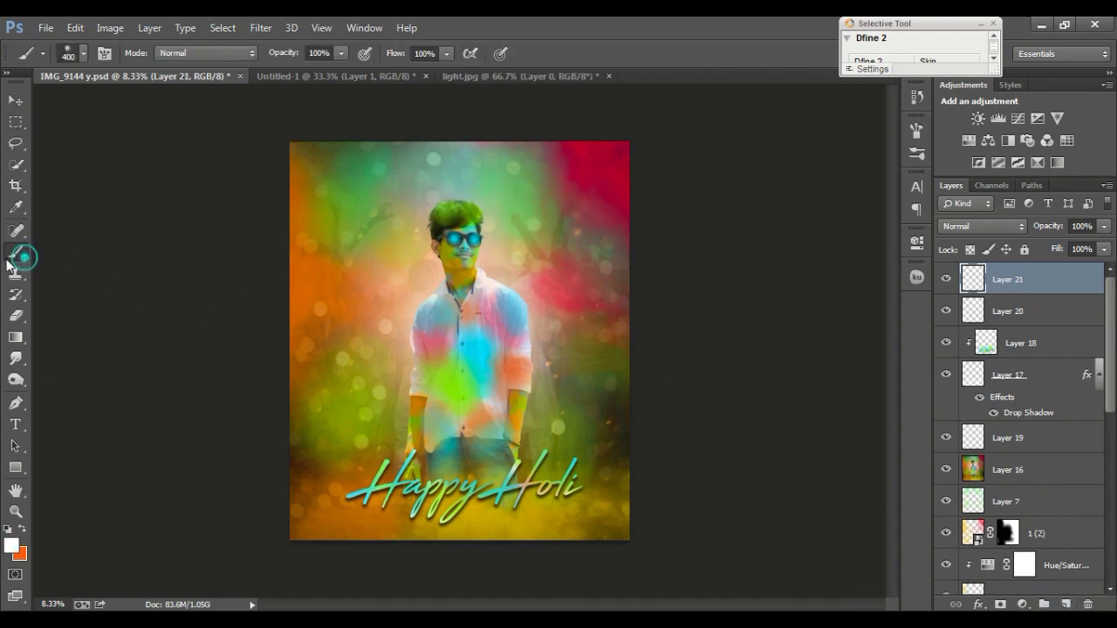
Set the foreground to white and enlarge the white glow spot behind the man's head and shoulders
left_click(12, 547)
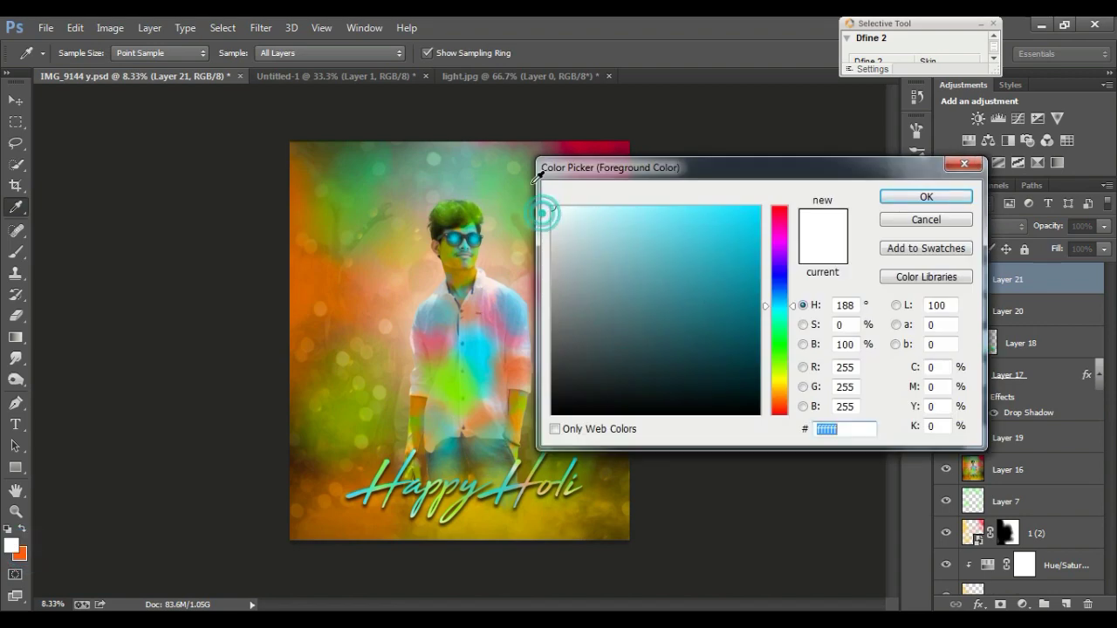
left_click(882, 196)
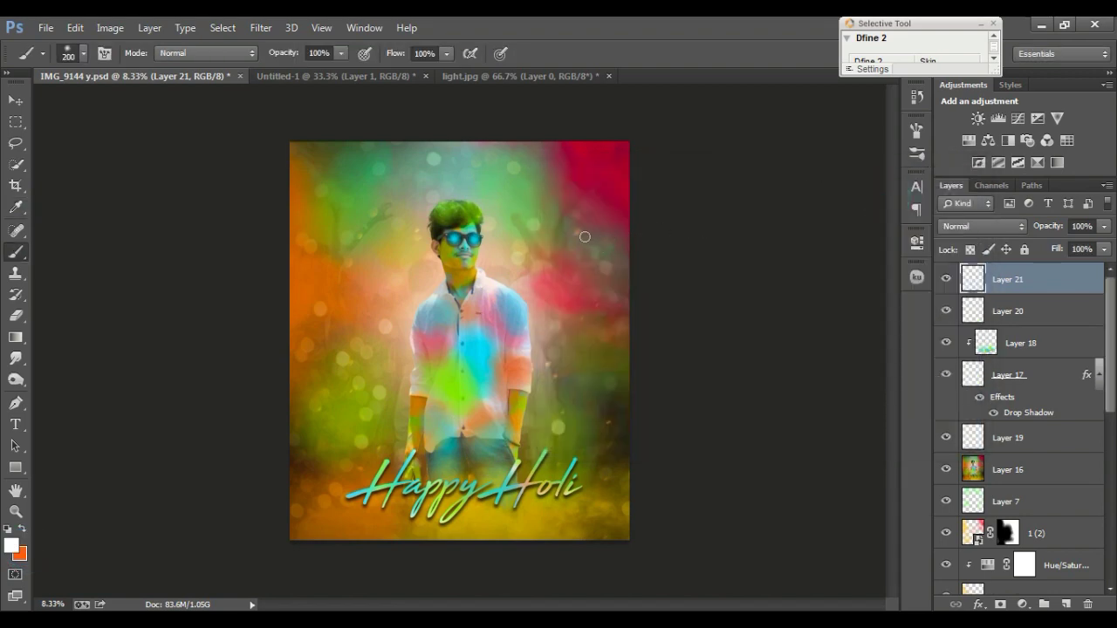
left_click(15, 99)
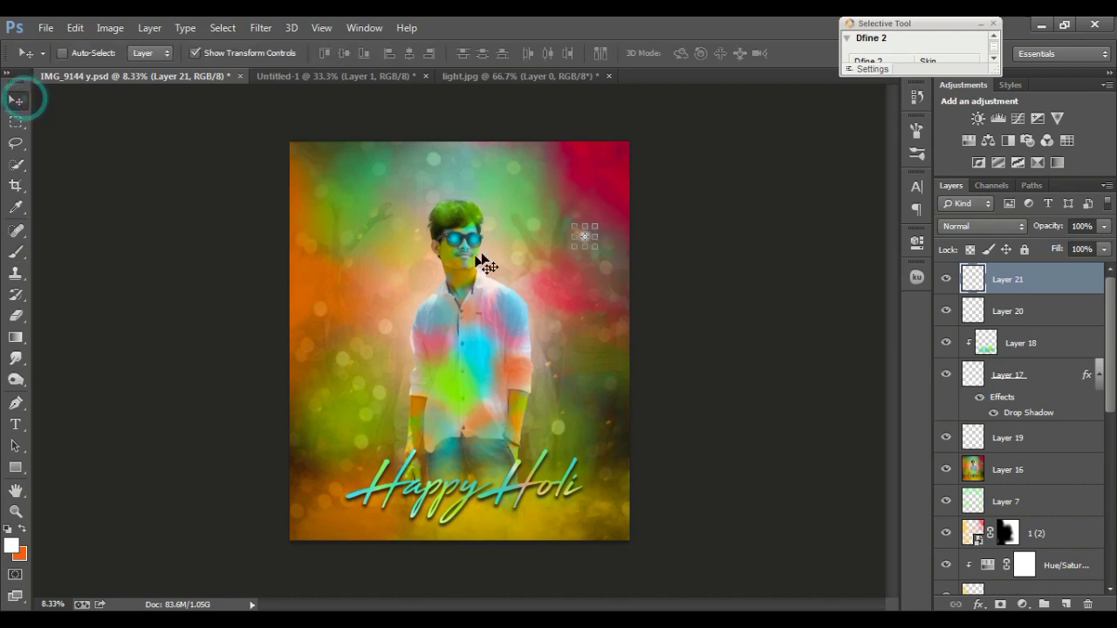
left_click_drag(568, 248, 469, 353)
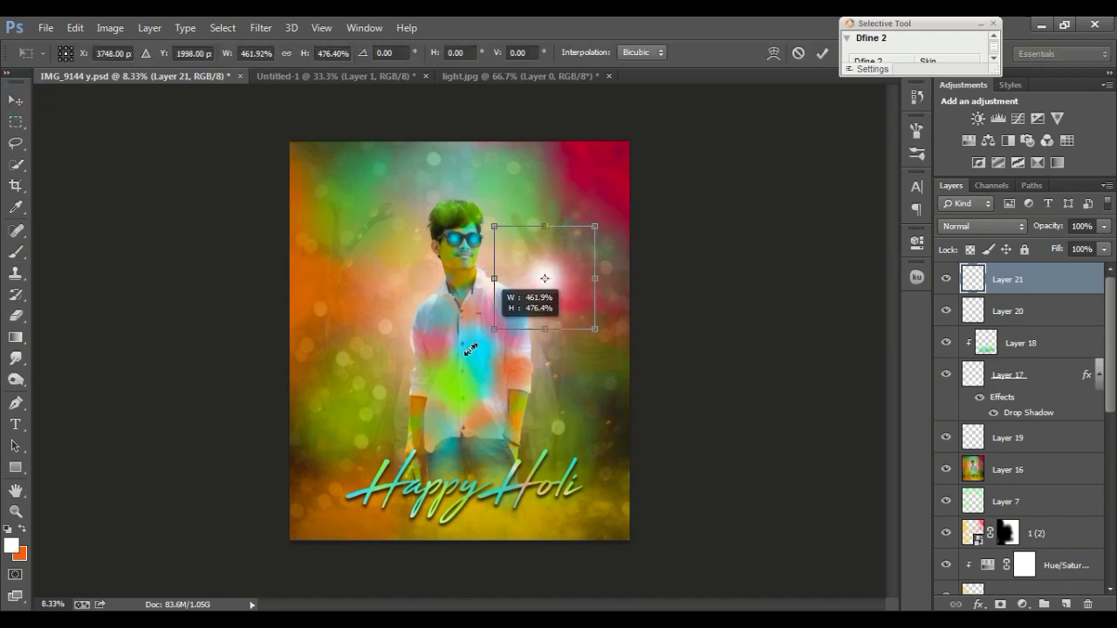
left_click_drag(553, 306, 515, 290)
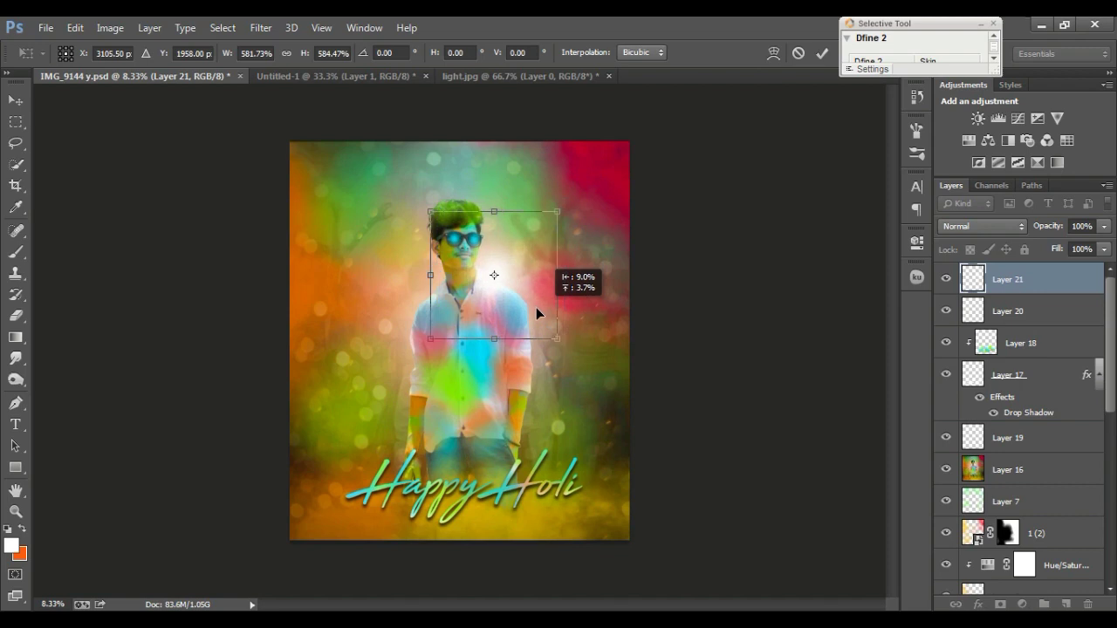
mouse_move(559, 336)
left_mouse_down()
mouse_move(599, 336)
mouse_move(583, 382)
mouse_move(536, 324)
left_mouse_up()
key("Return")
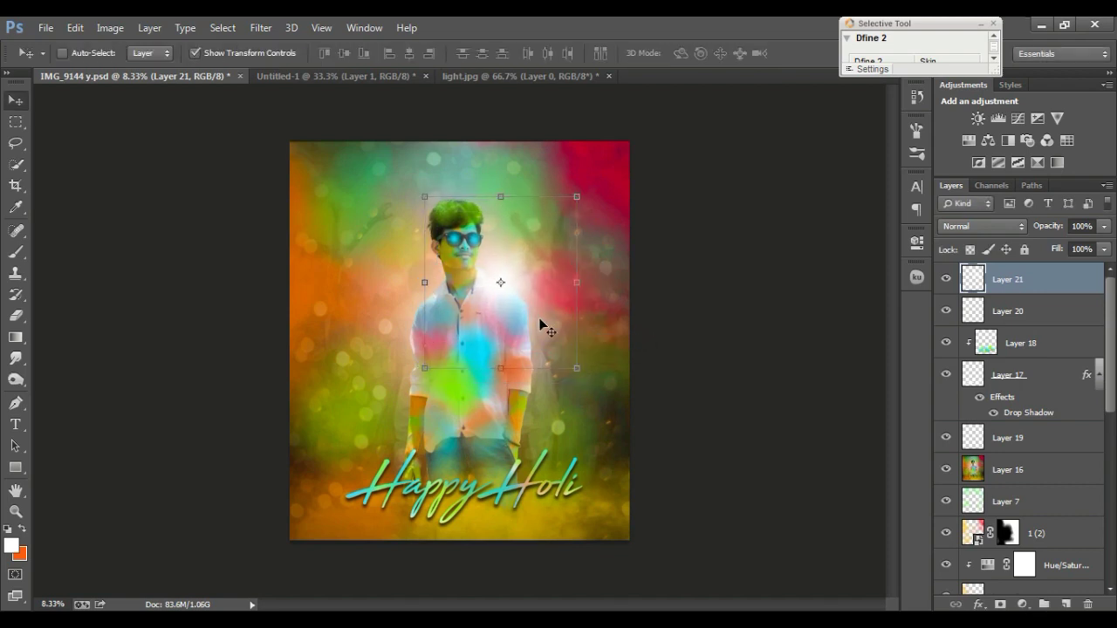
mouse_move(536, 323)
left_mouse_down()
mouse_move(462, 329)
mouse_move(529, 320)
left_mouse_up()
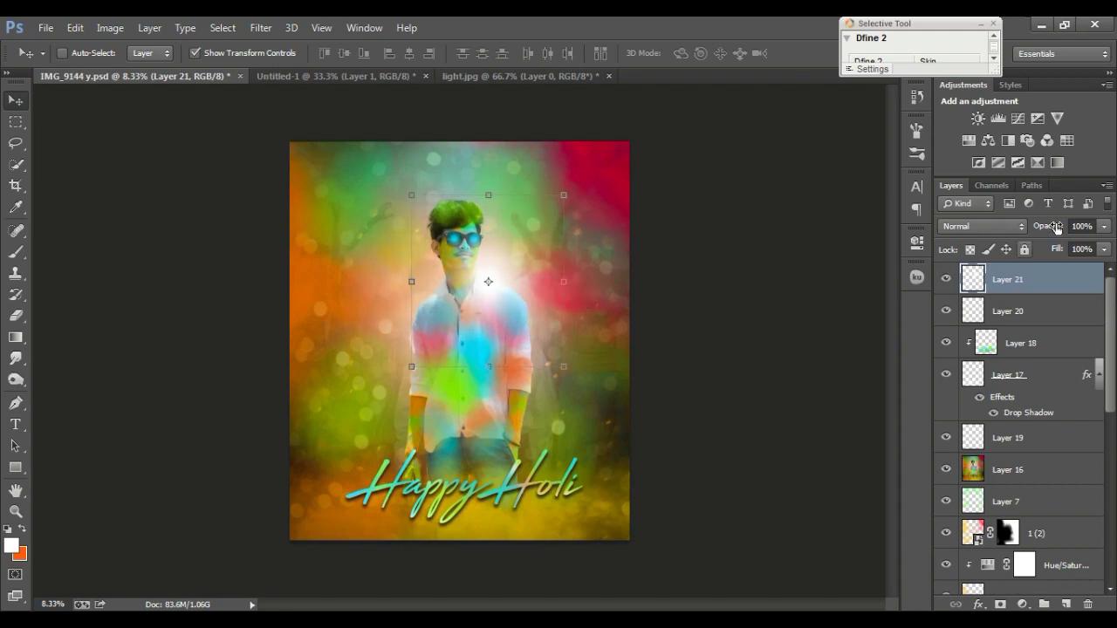
Lower the glow layer's opacity to 81%, nudge it into place, and save the document
left_click(1104, 226)
left_click_drag(1104, 245, 1090, 250)
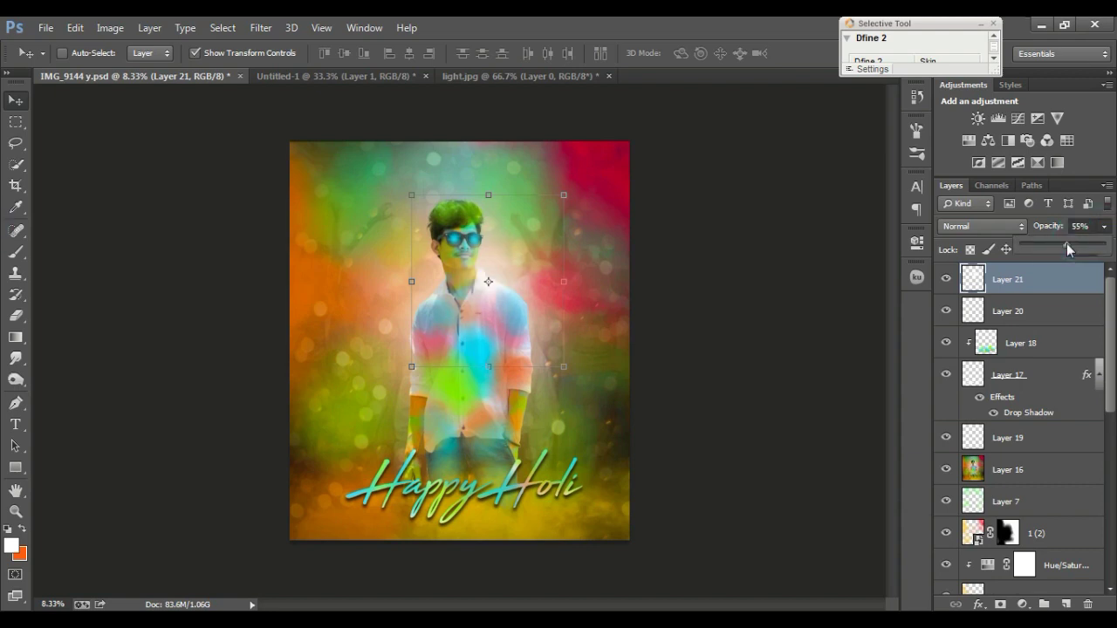
left_click_drag(594, 300, 598, 301)
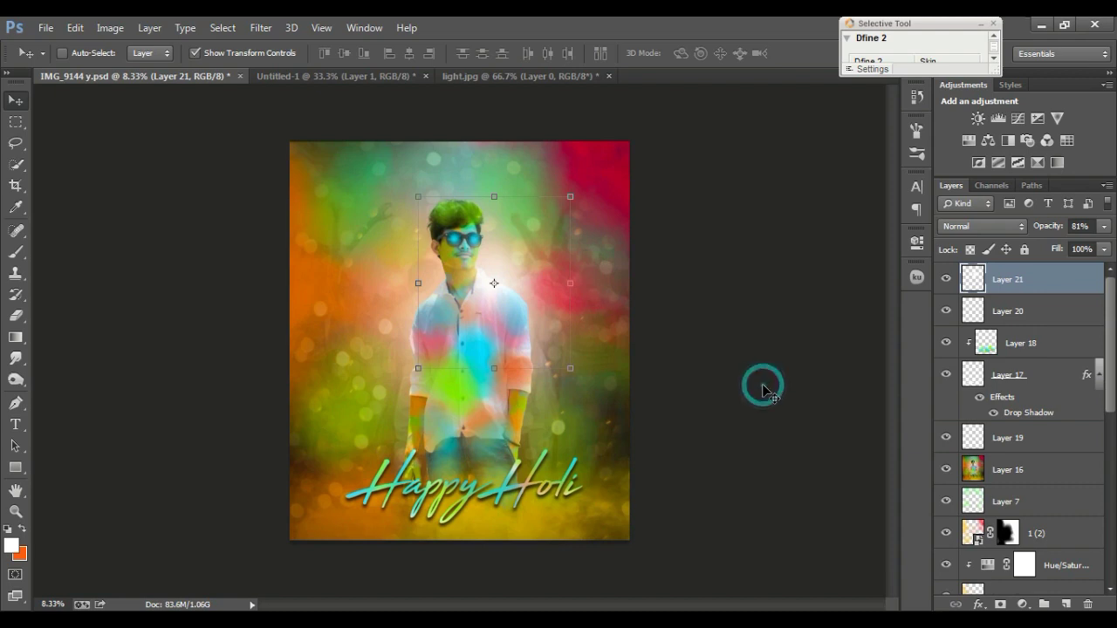
left_click(12, 126)
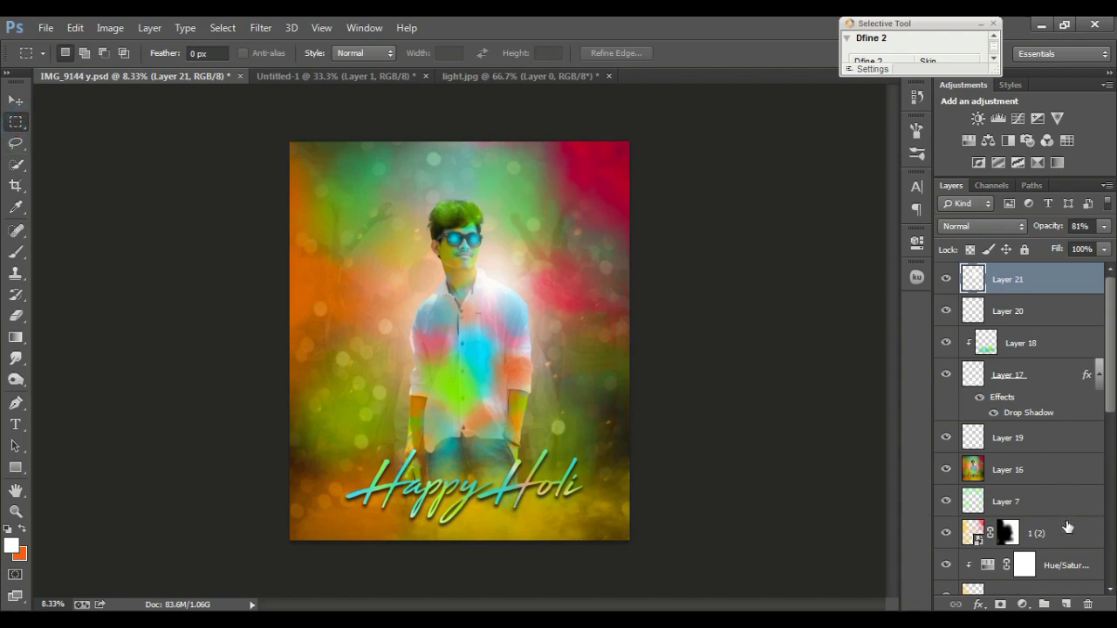
key("ctrl+s")
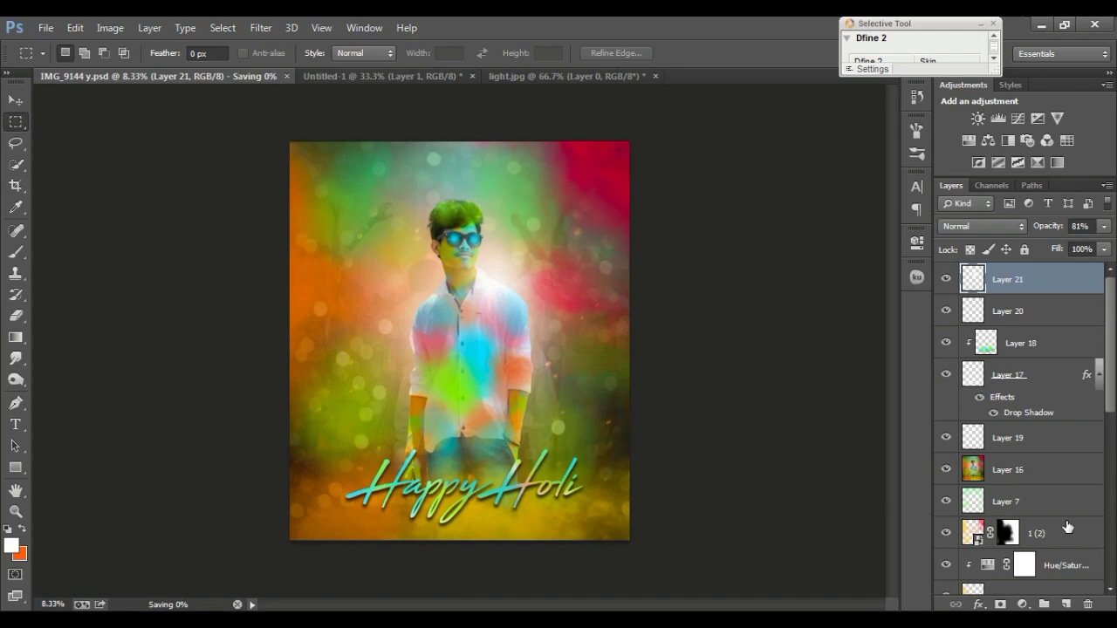